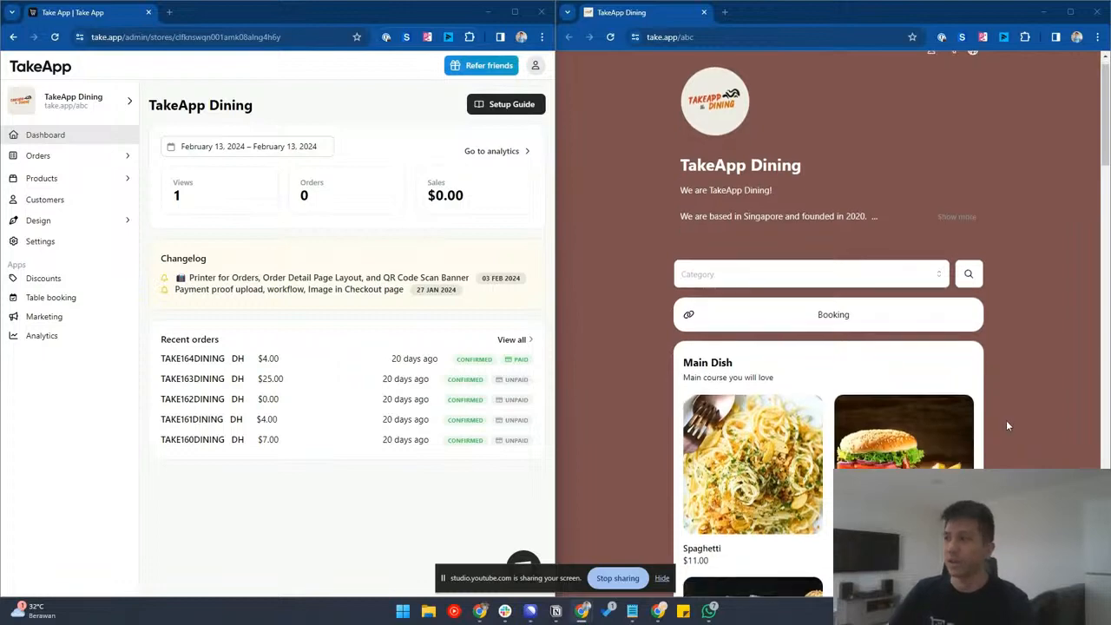
scroll(1007, 425, down, 2)
scroll(898, 458, down, 2)
scroll(901, 460, up, 1)
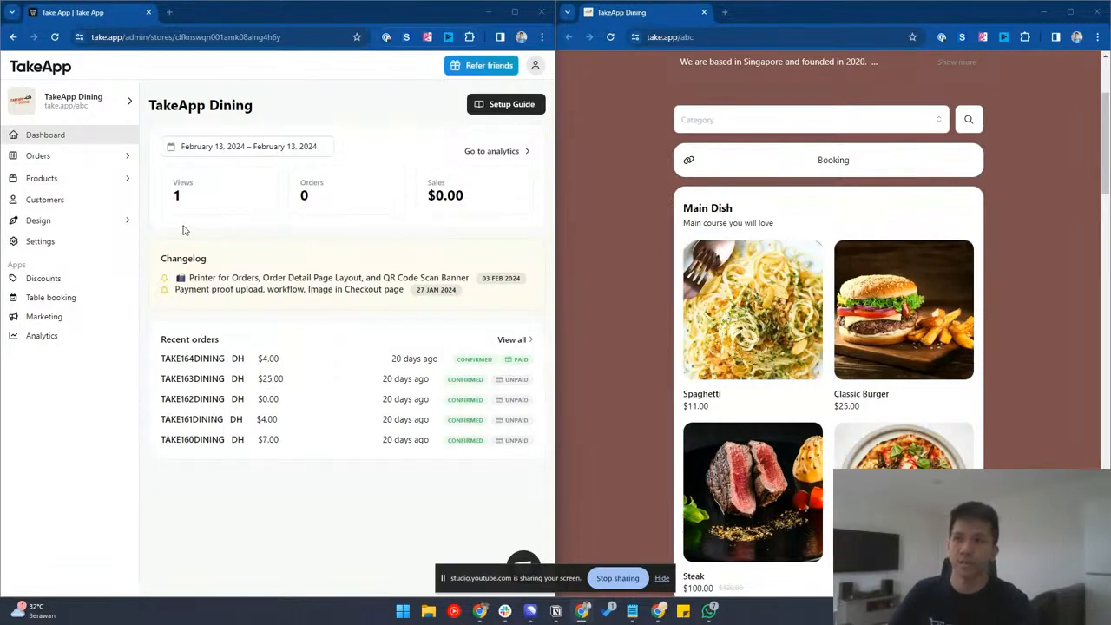
- Start a new product in the store's product list and name it Apple
click(117, 180)
click(99, 200)
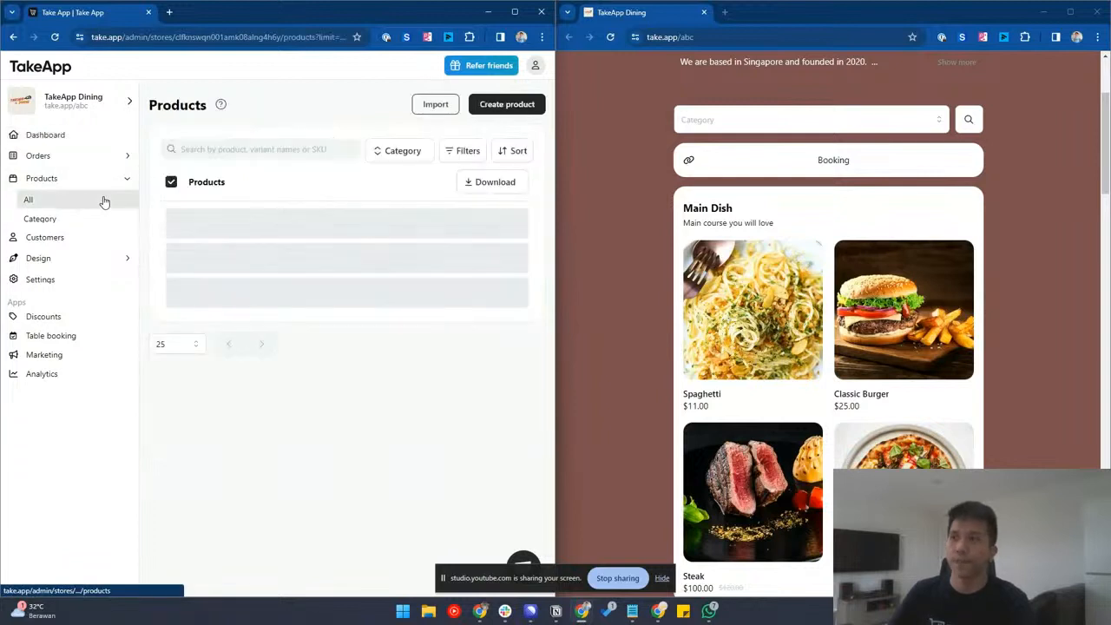
click(491, 111)
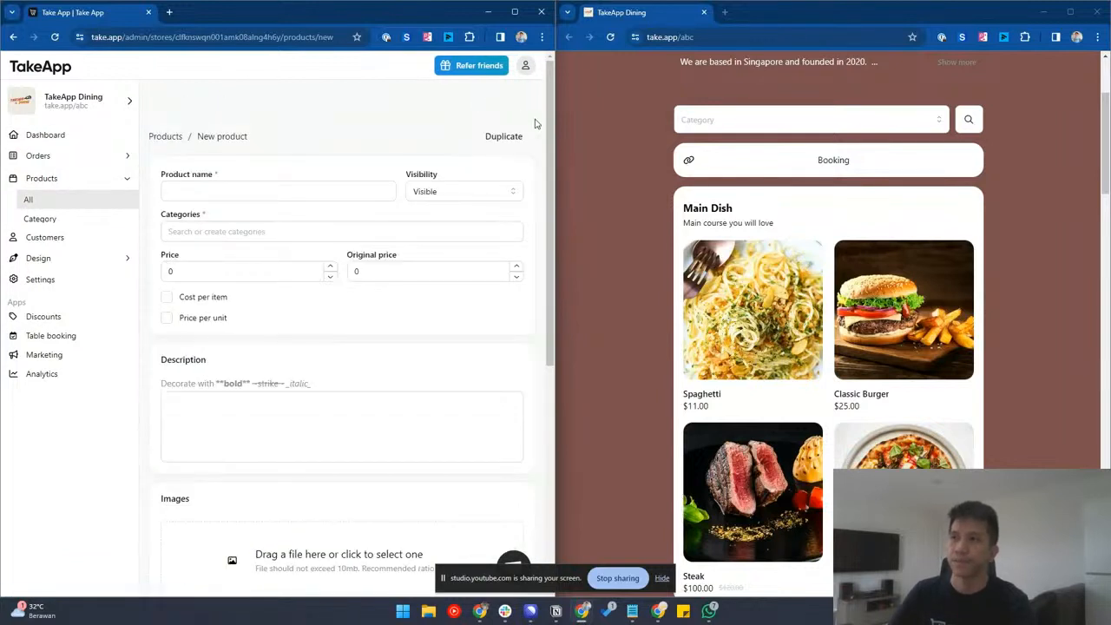
click(208, 193)
text(Apple)
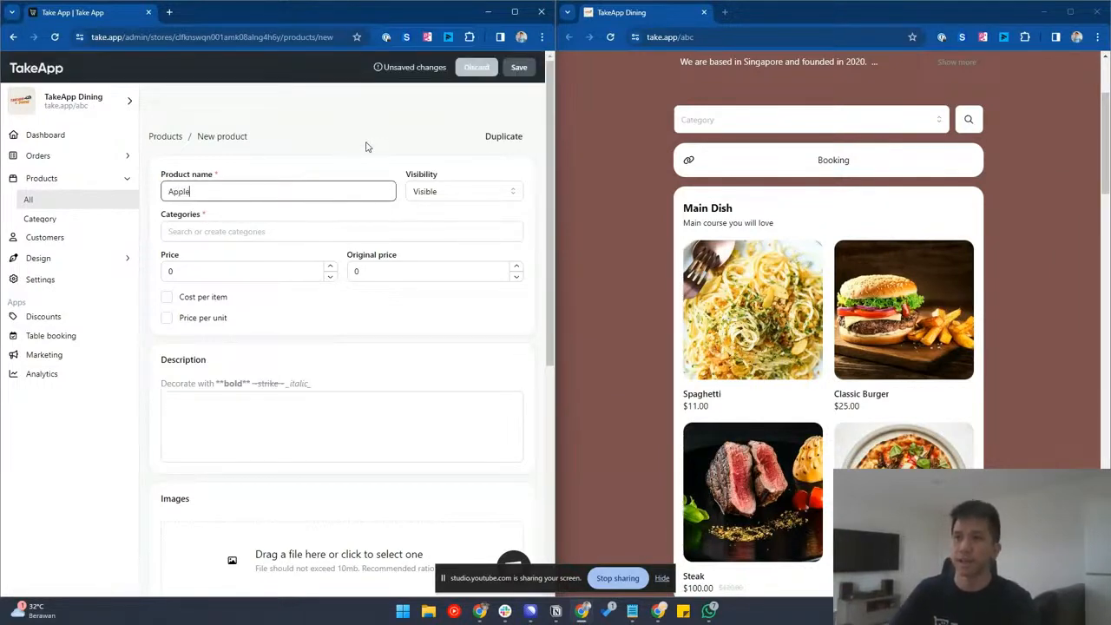
- Create a new category called Fruit and assign it to the Apple product
click(249, 227)
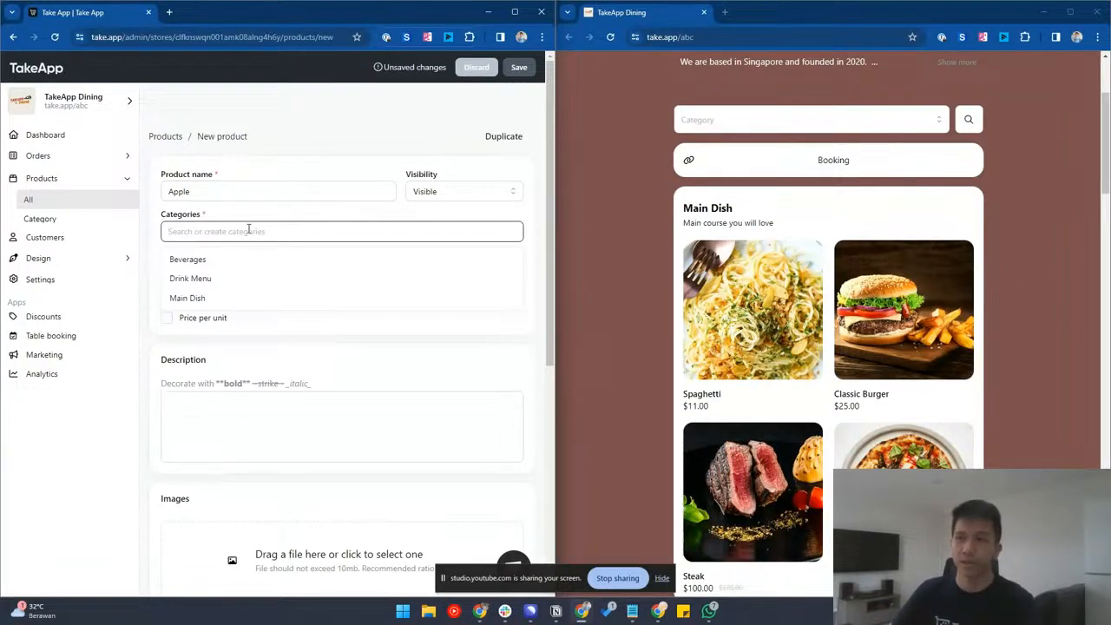
text(Fruit)
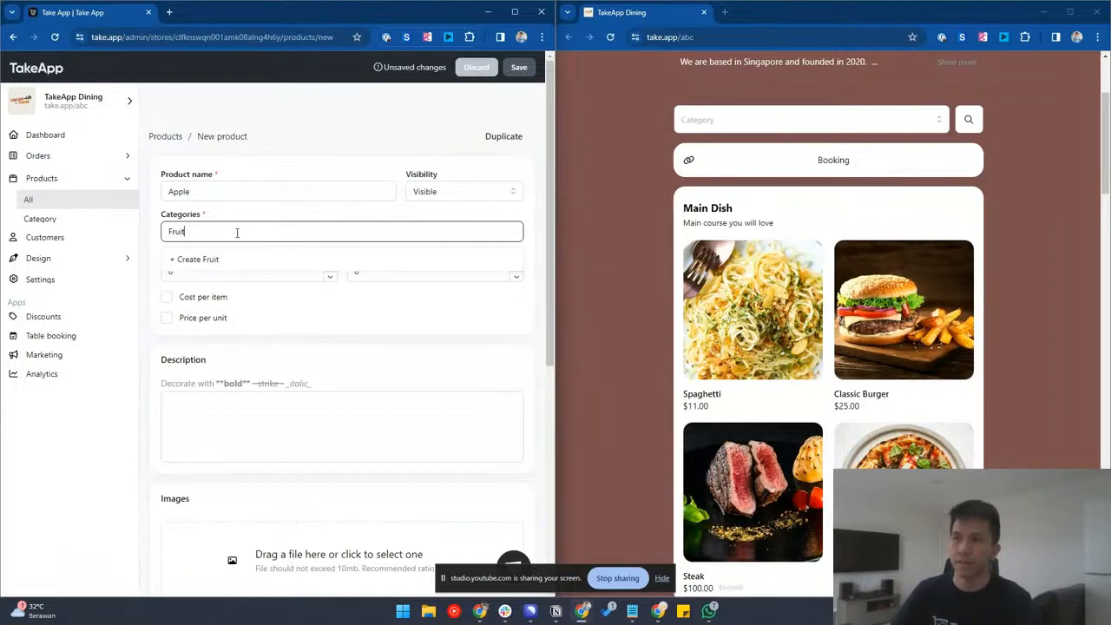
click(235, 262)
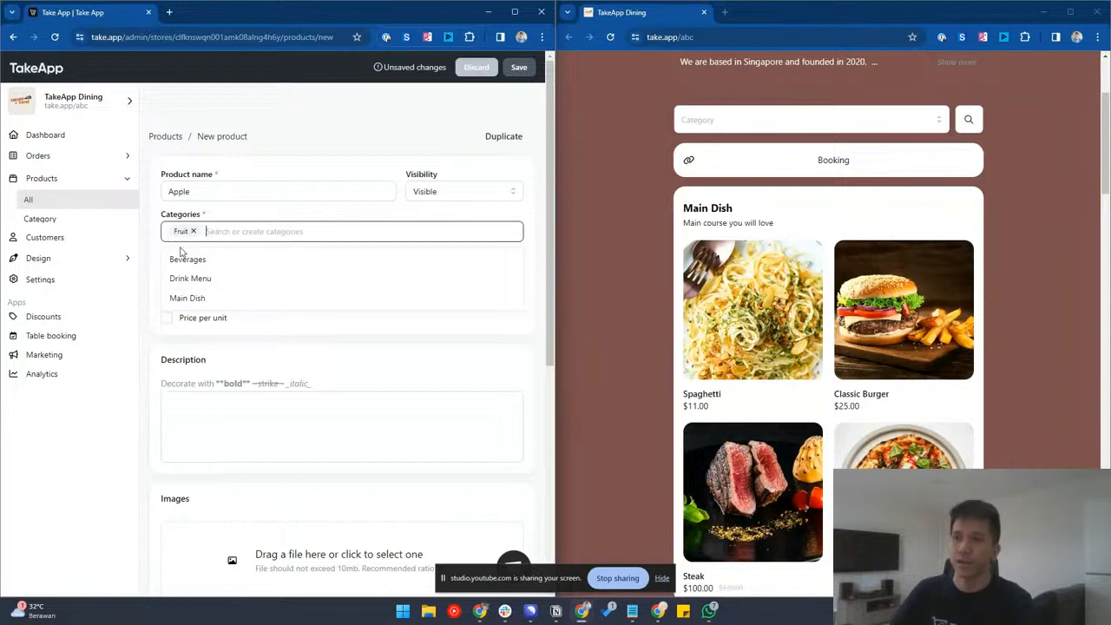
click(116, 433)
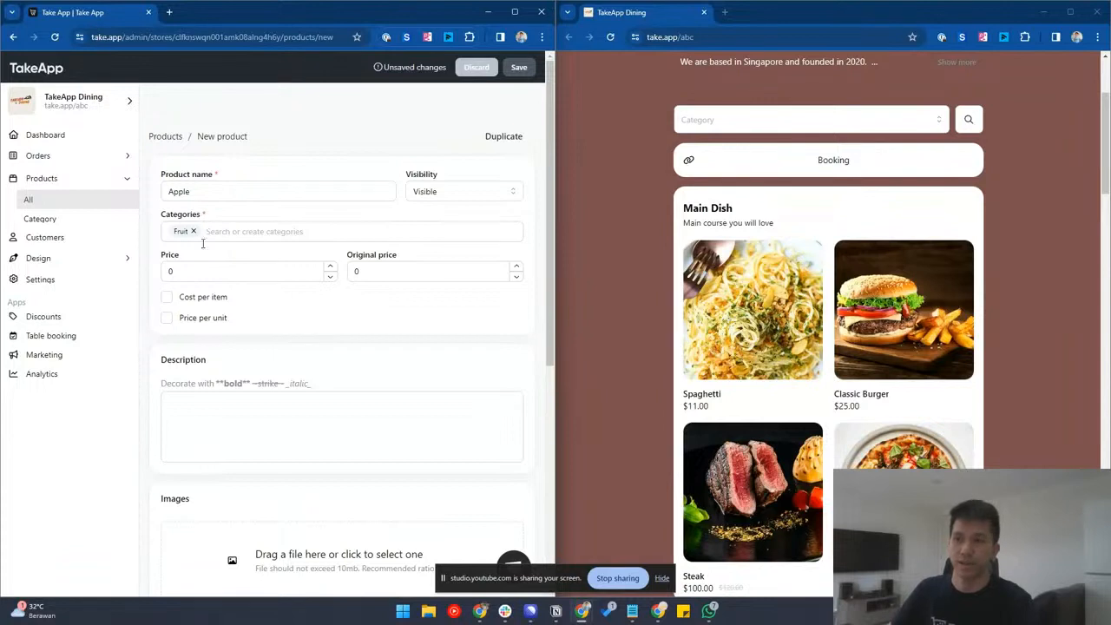
- Set the product's price to 10 and enter the description "Fresh apple from the farm!"
drag(180, 272, 171, 272)
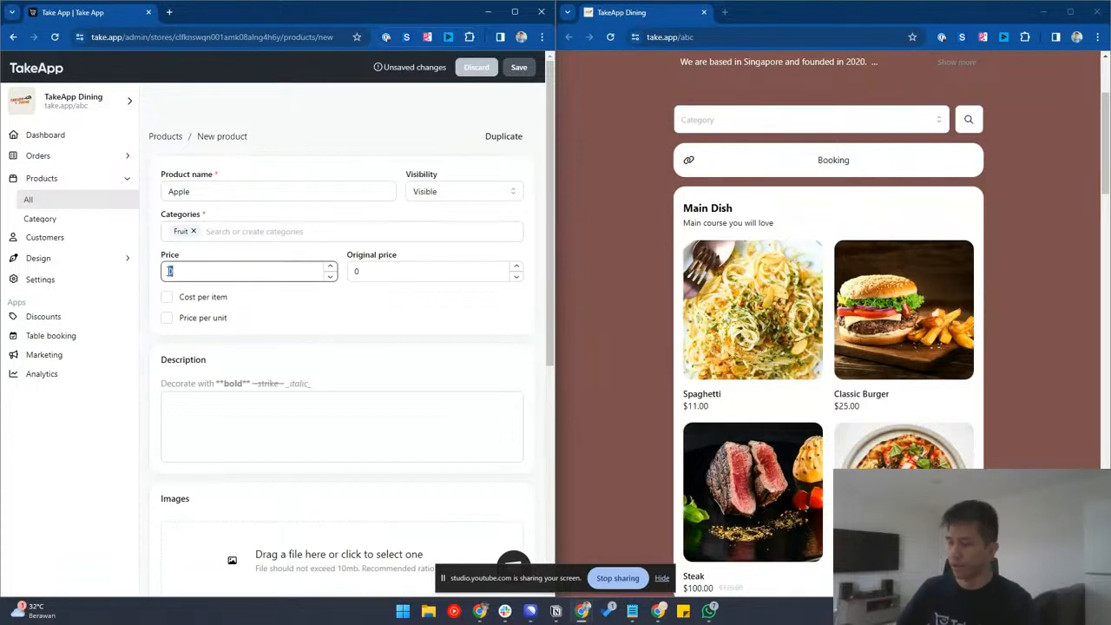
click(343, 319)
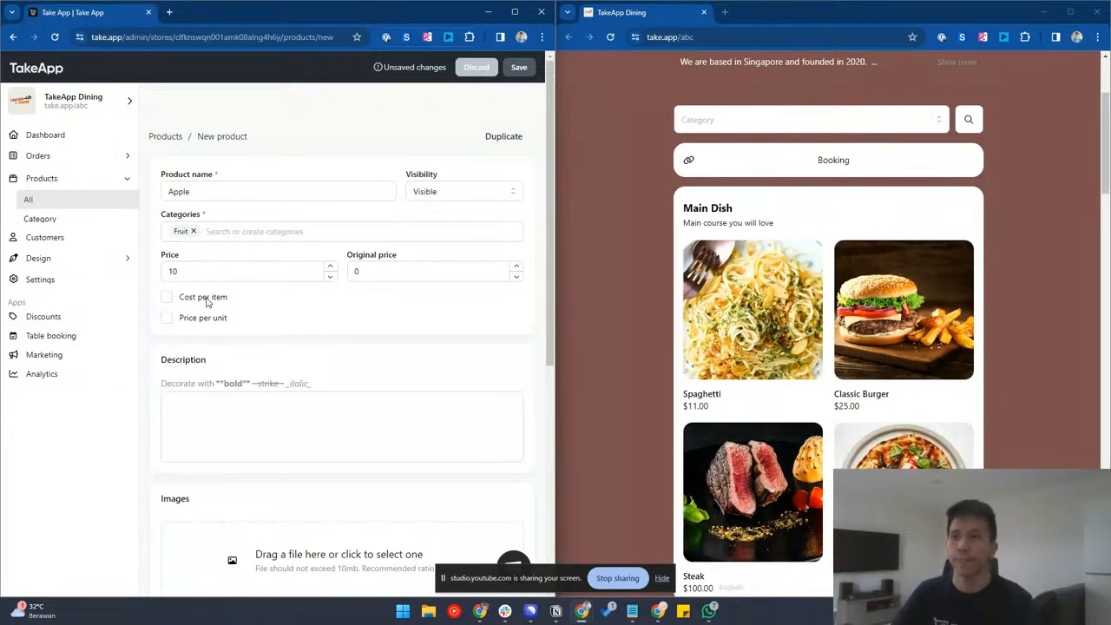
scroll(245, 301, down, 1)
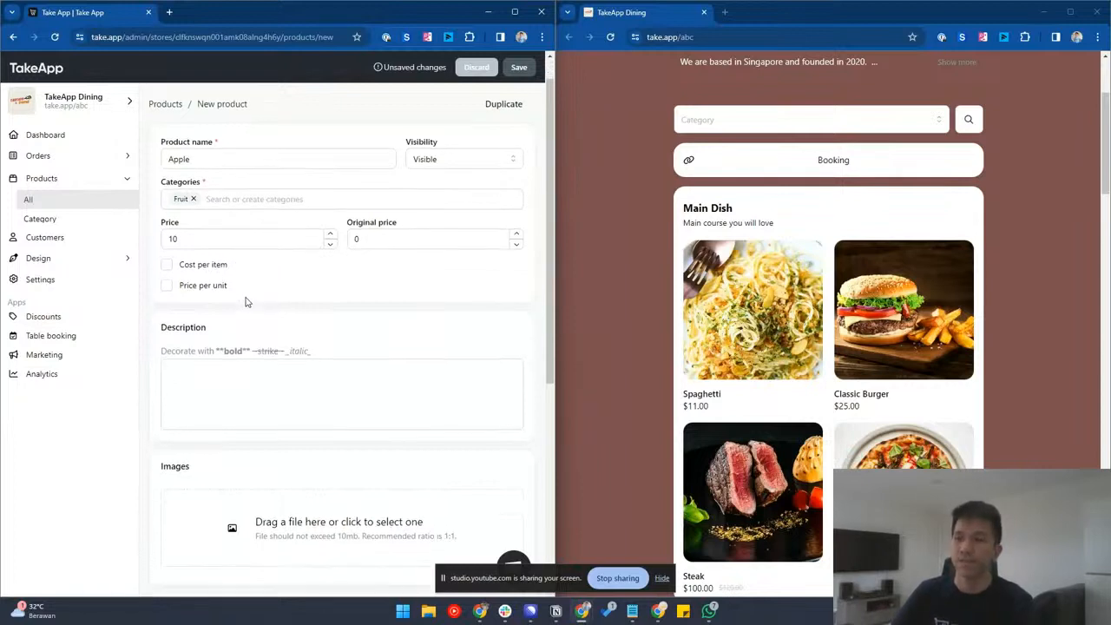
scroll(247, 301, down, 1)
click(209, 351)
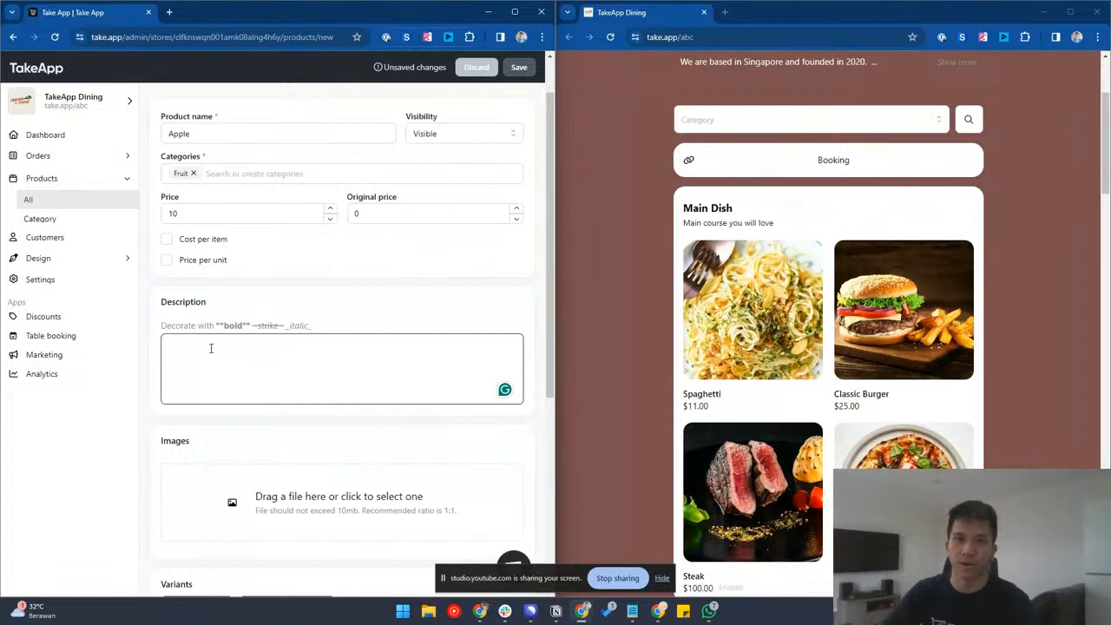
text(Fresh apple from the farm!)
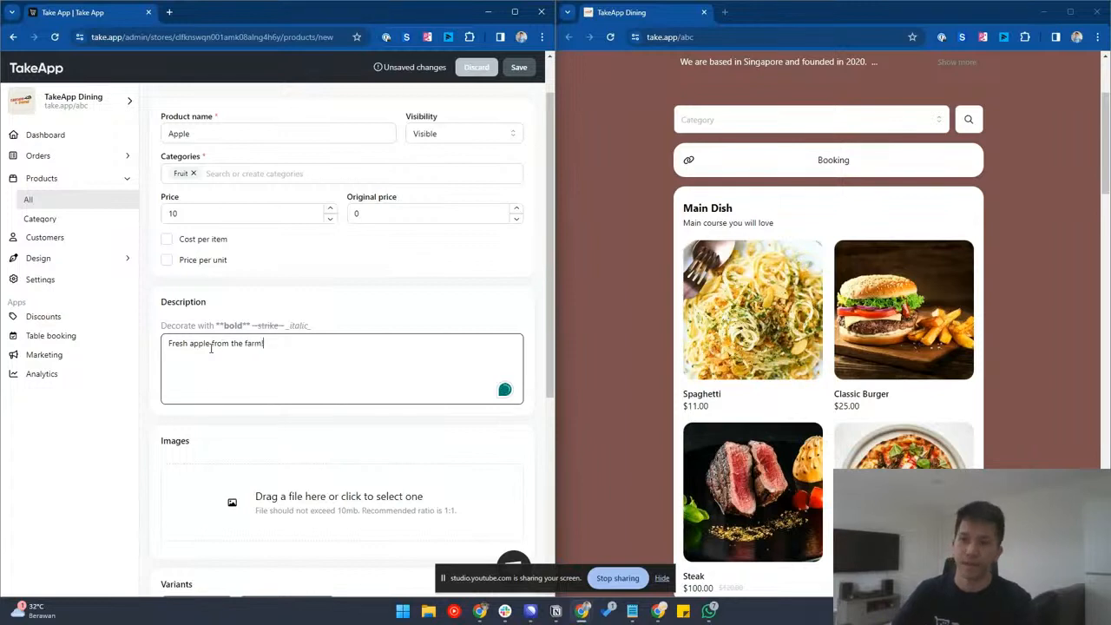
- Upload the apple picture "download (4)" from the Downloads folder as the product image
scroll(281, 330, down, 1)
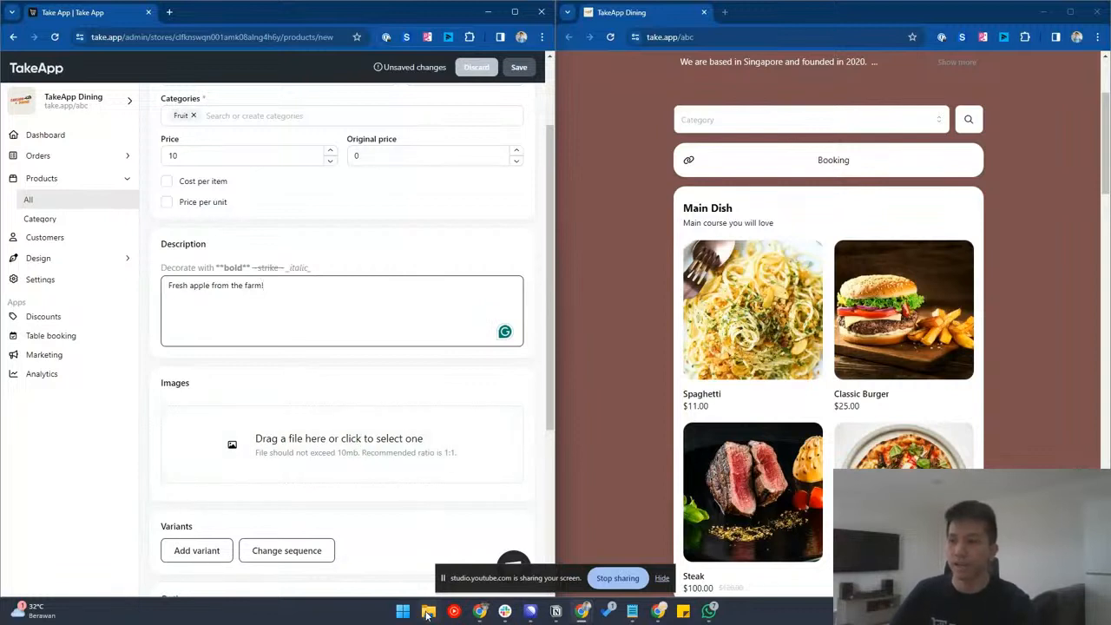
click(341, 460)
click(423, 132)
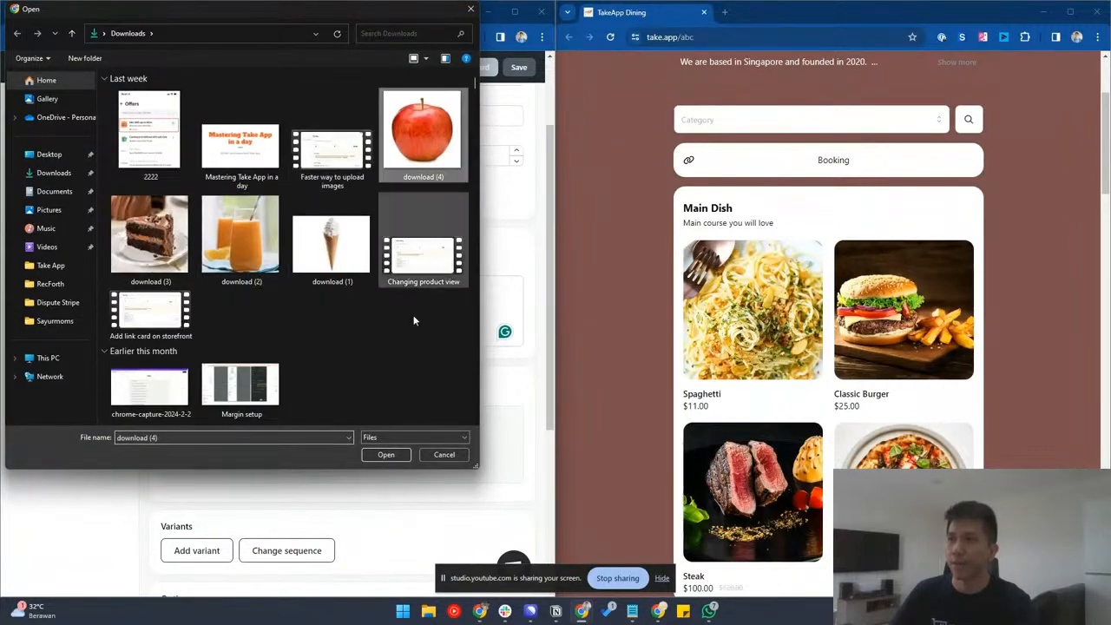
click(384, 455)
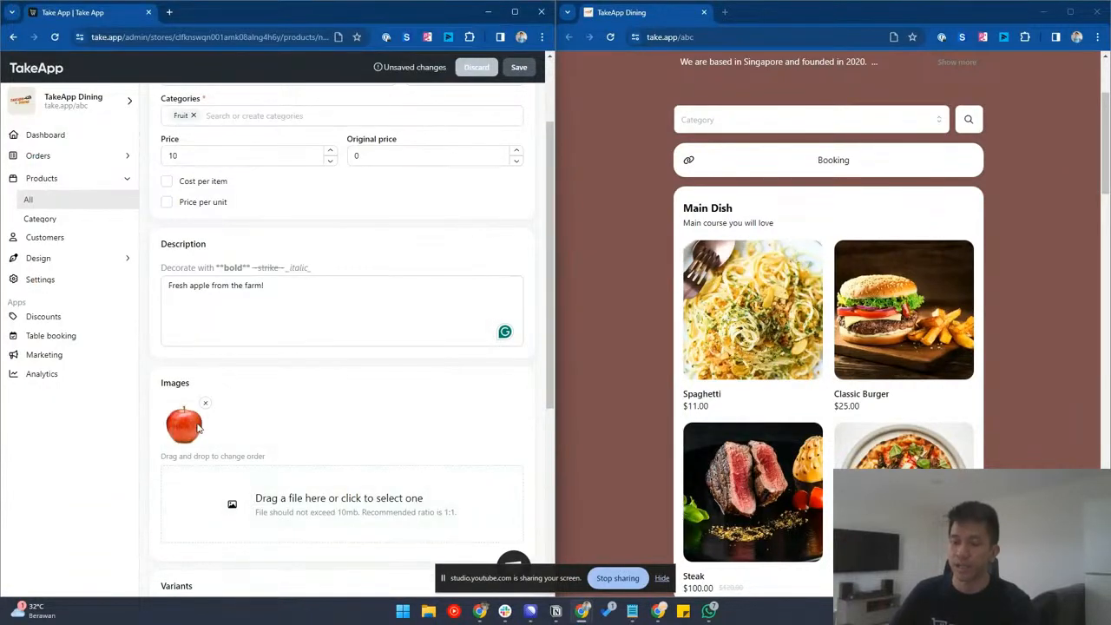
- Add a product variant named 1kg with a price of 10
scroll(199, 428, down, 2)
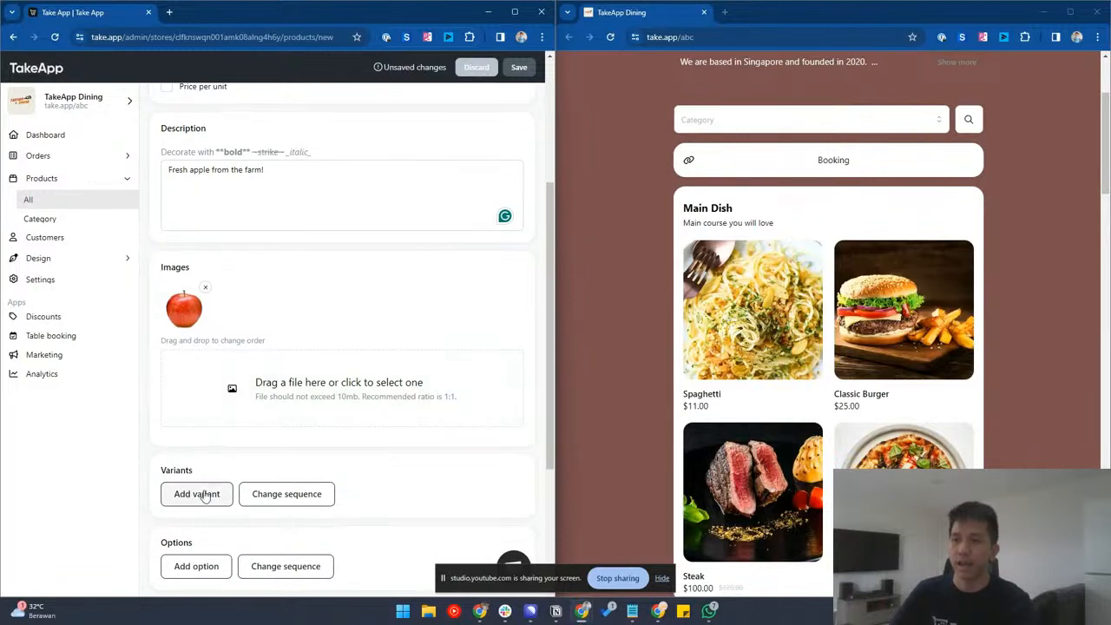
click(198, 494)
scroll(201, 469, down, 1)
click(206, 467)
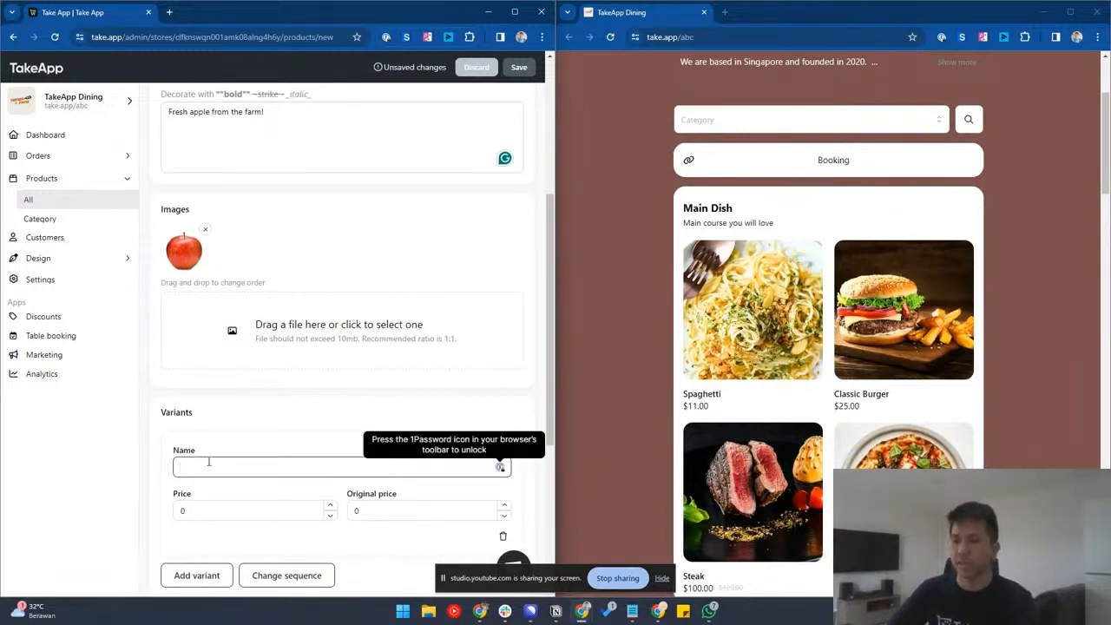
text(S)
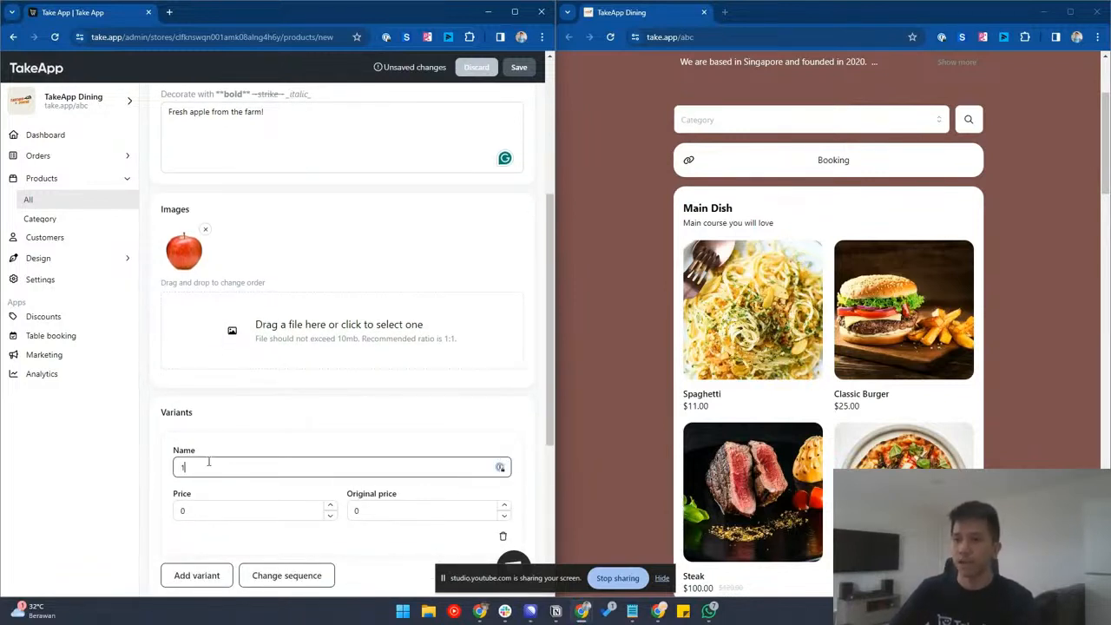
drag(204, 513, 174, 512)
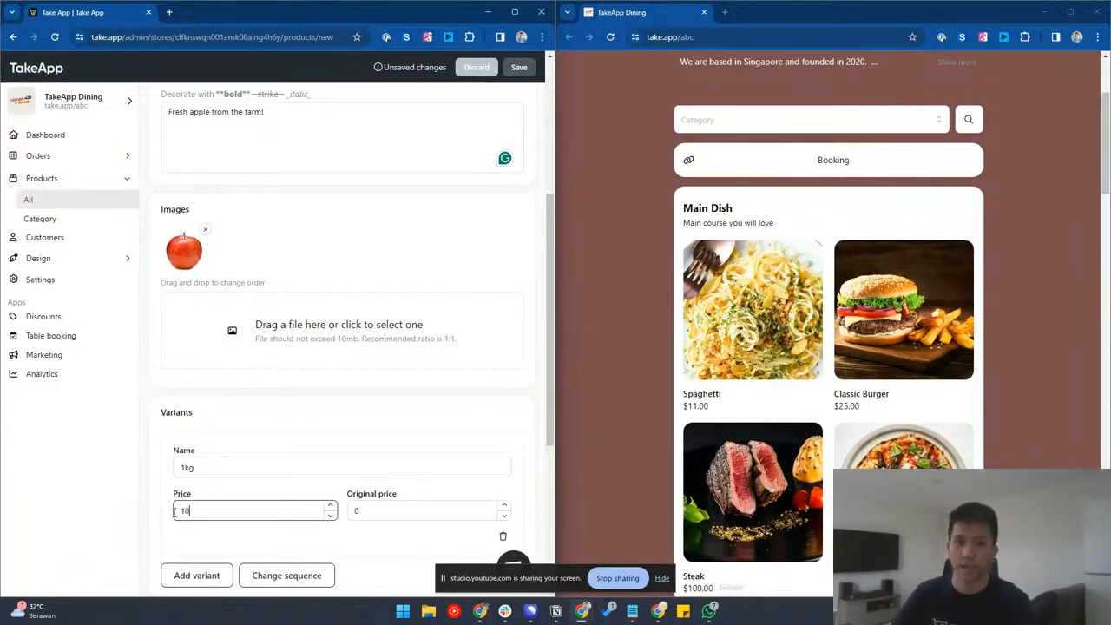
- Add a second product variant named 2kg with a price of 20
scroll(290, 531, down, 1)
click(214, 461)
click(211, 491)
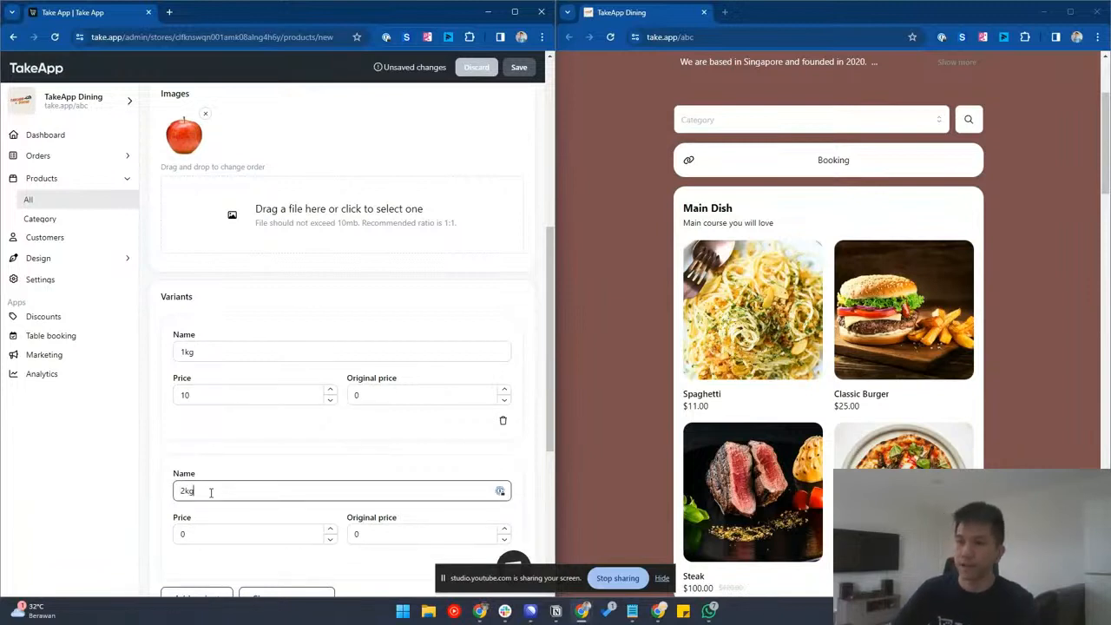
double_click(198, 537)
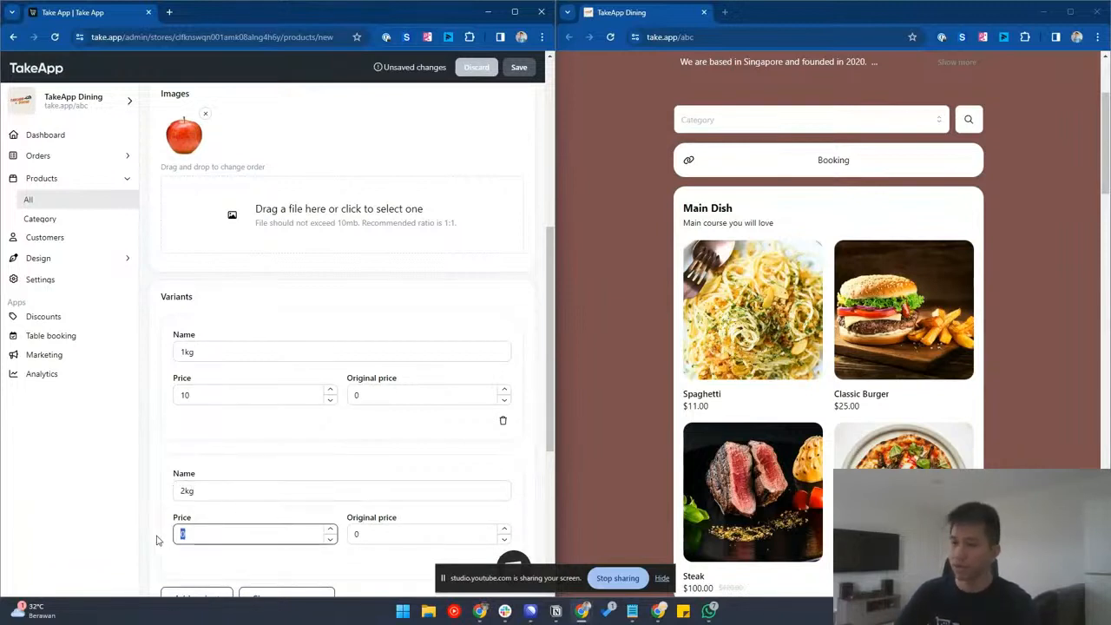
text(20)
- Add a text-type product option named "Special remarks"
scroll(126, 521, down, 3)
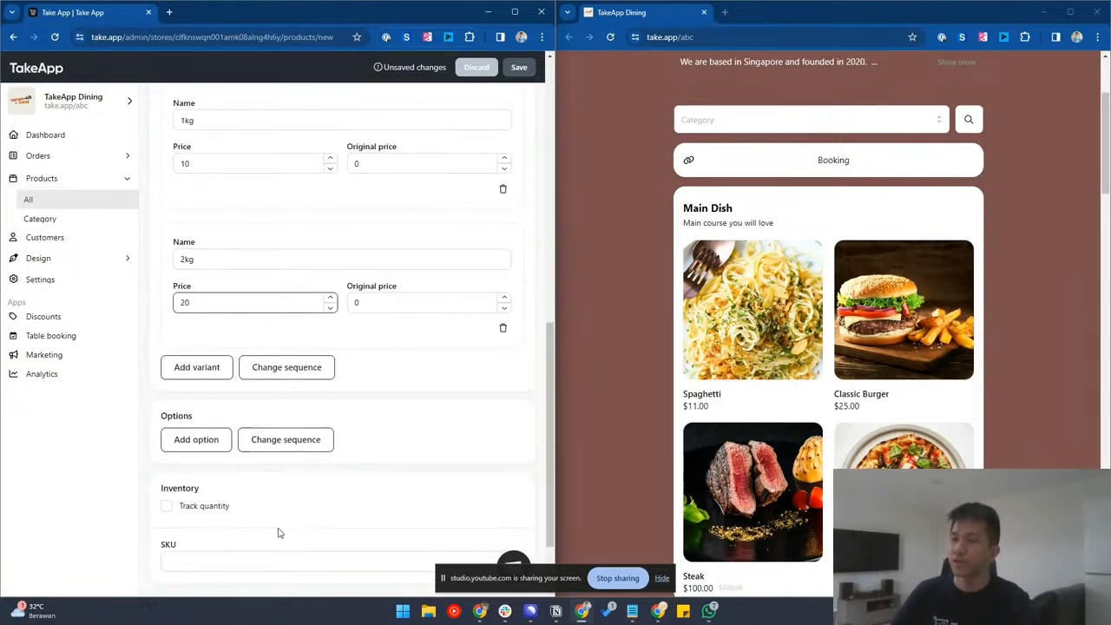
click(198, 442)
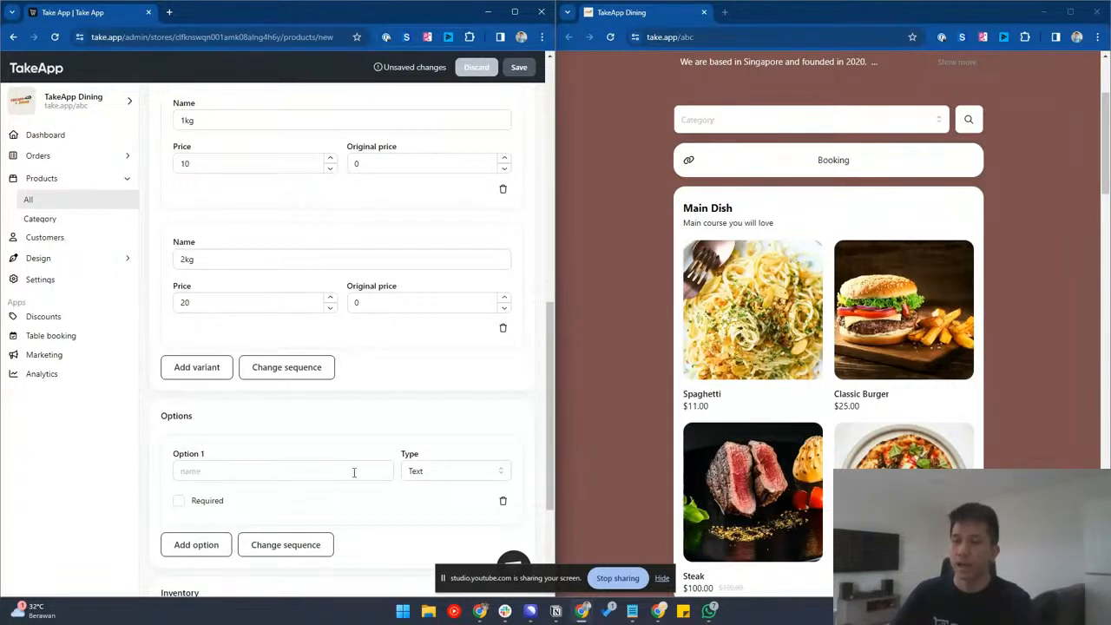
click(241, 473)
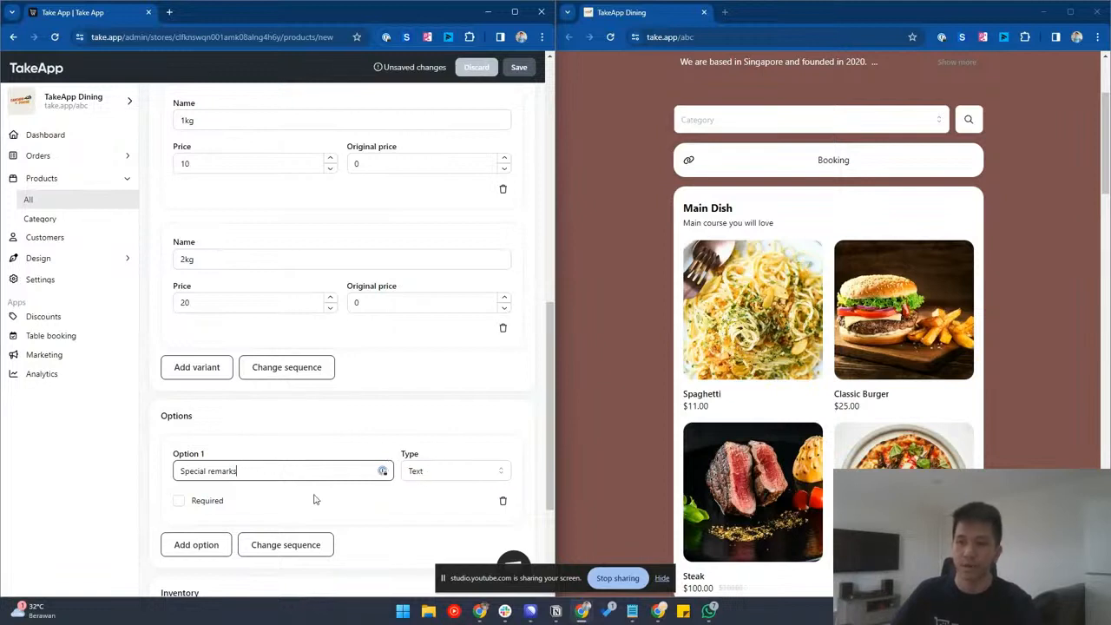
- Add a second product option of type Checkbox and name it "Add-ons"
scroll(267, 497, down, 1)
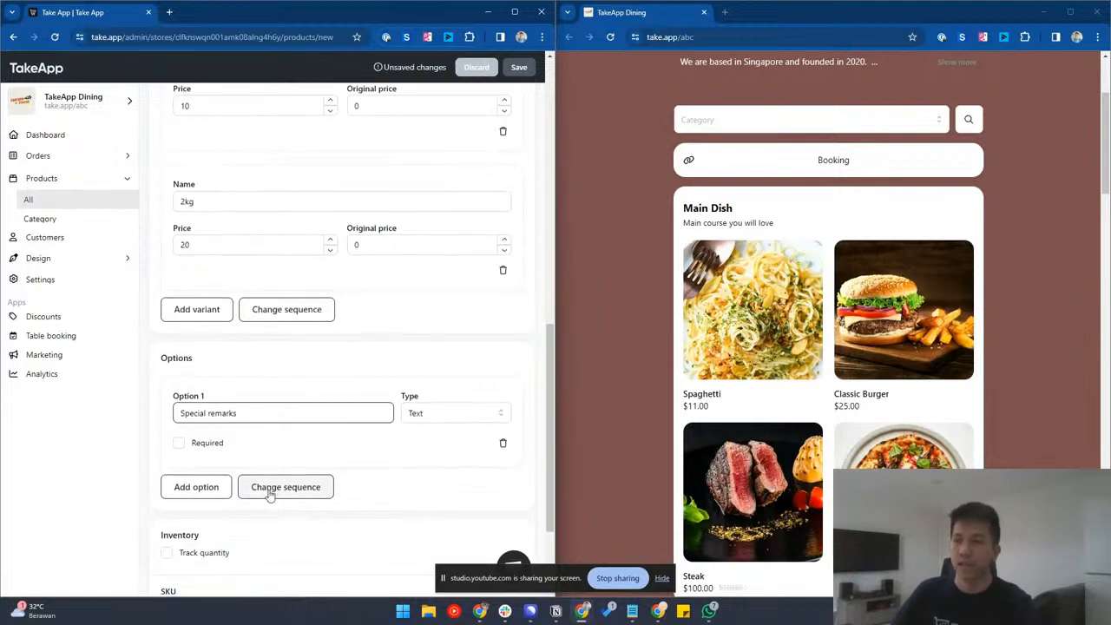
click(206, 484)
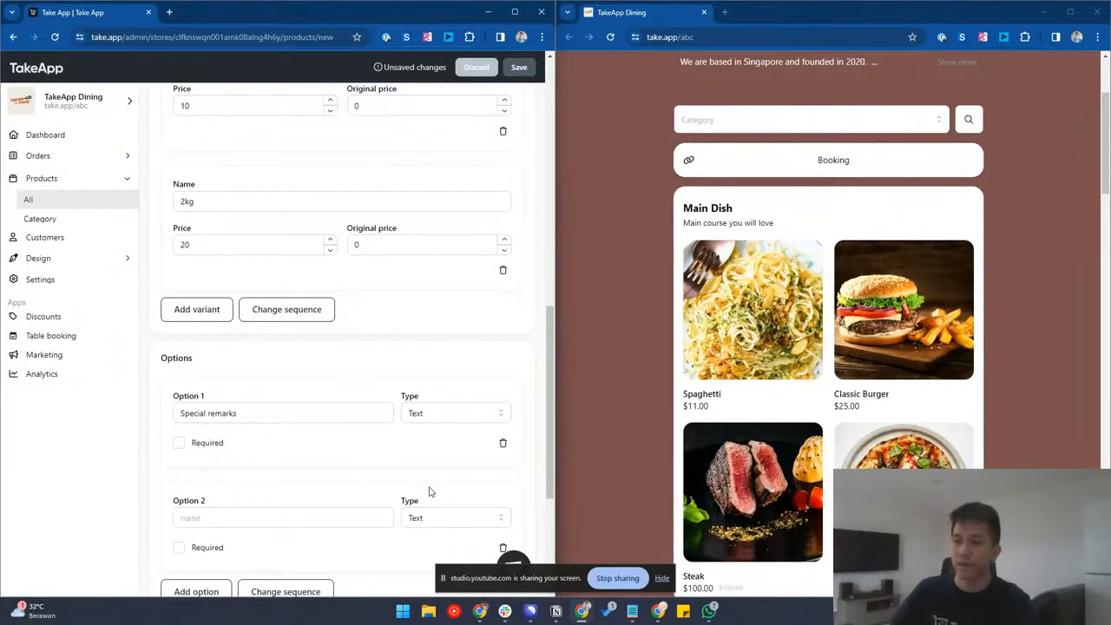
click(423, 521)
click(421, 478)
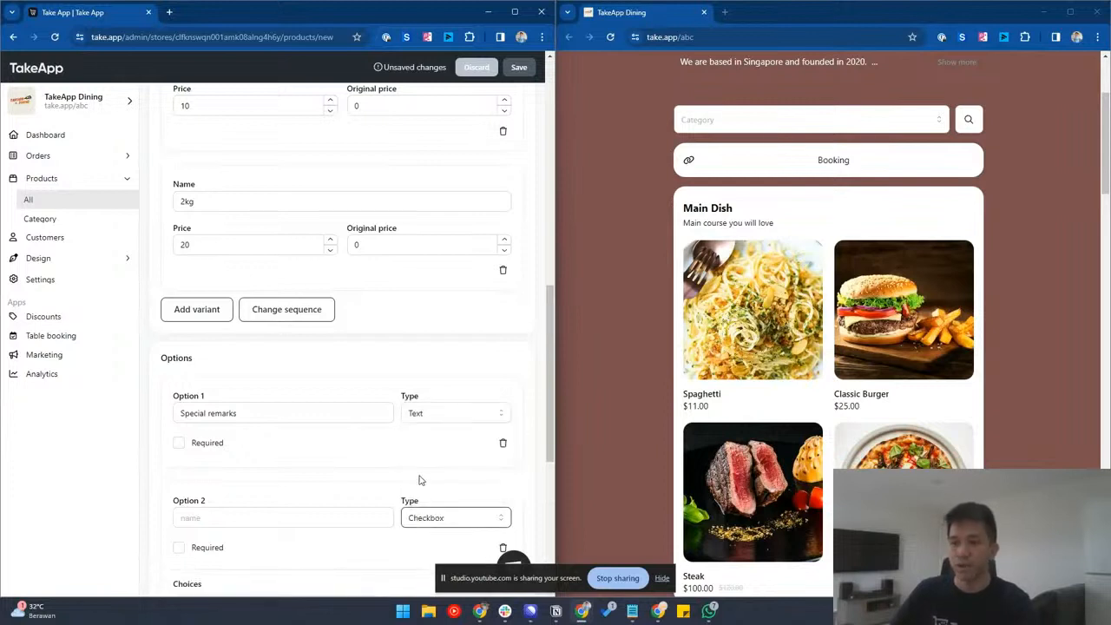
click(265, 516)
scroll(287, 504, down, 1)
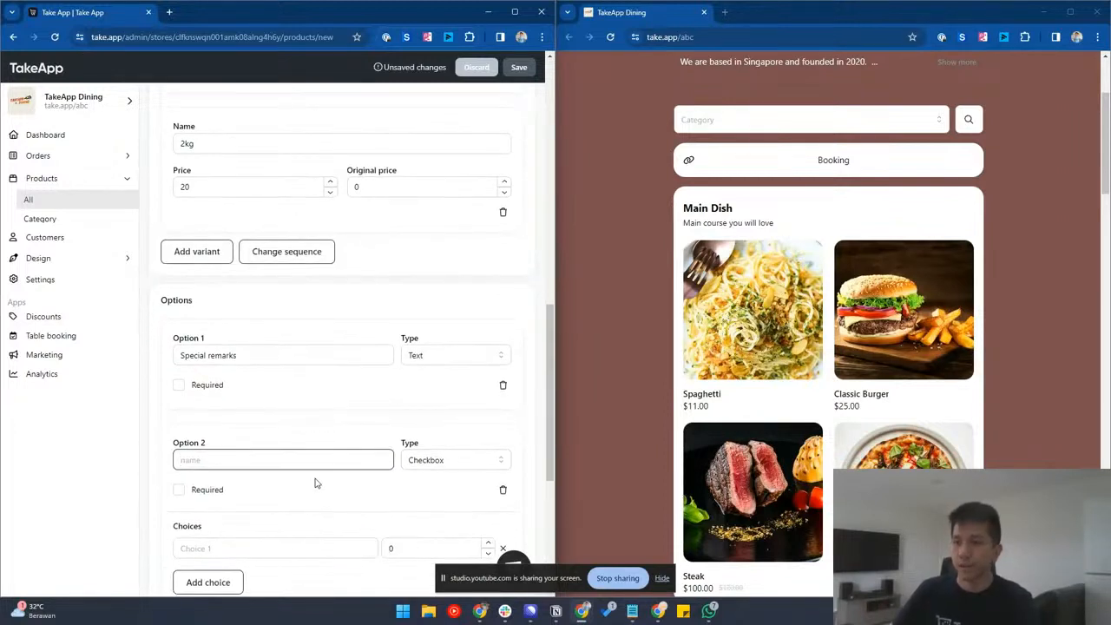
text(Add-ons)
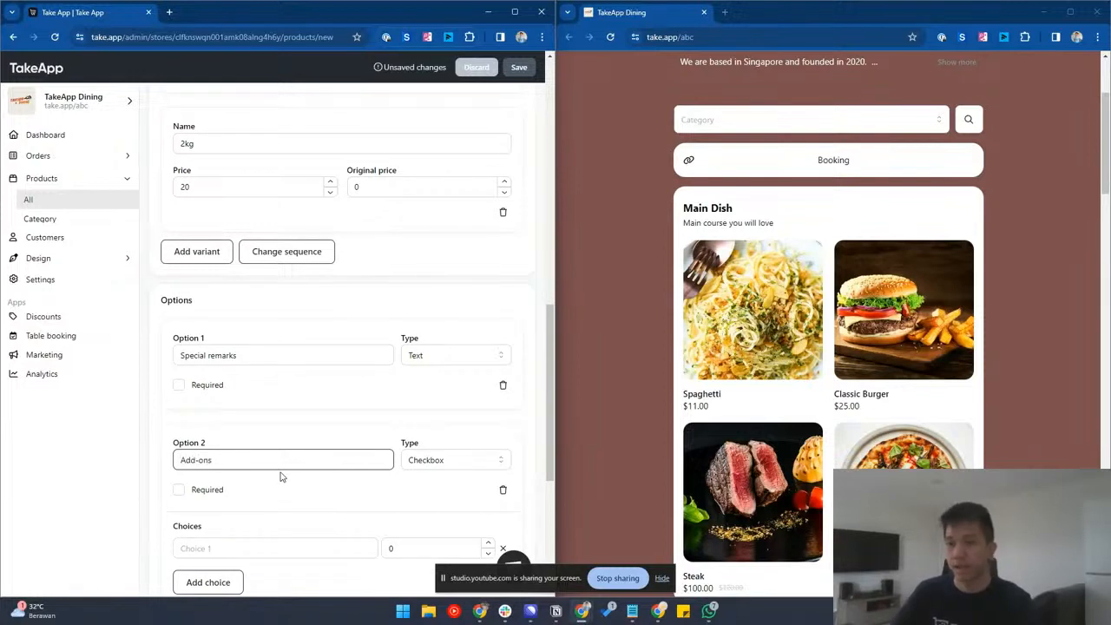
- Enter "Paper bag" and "Gift box" as the two choices of the Add-ons option
scroll(270, 484, down, 1)
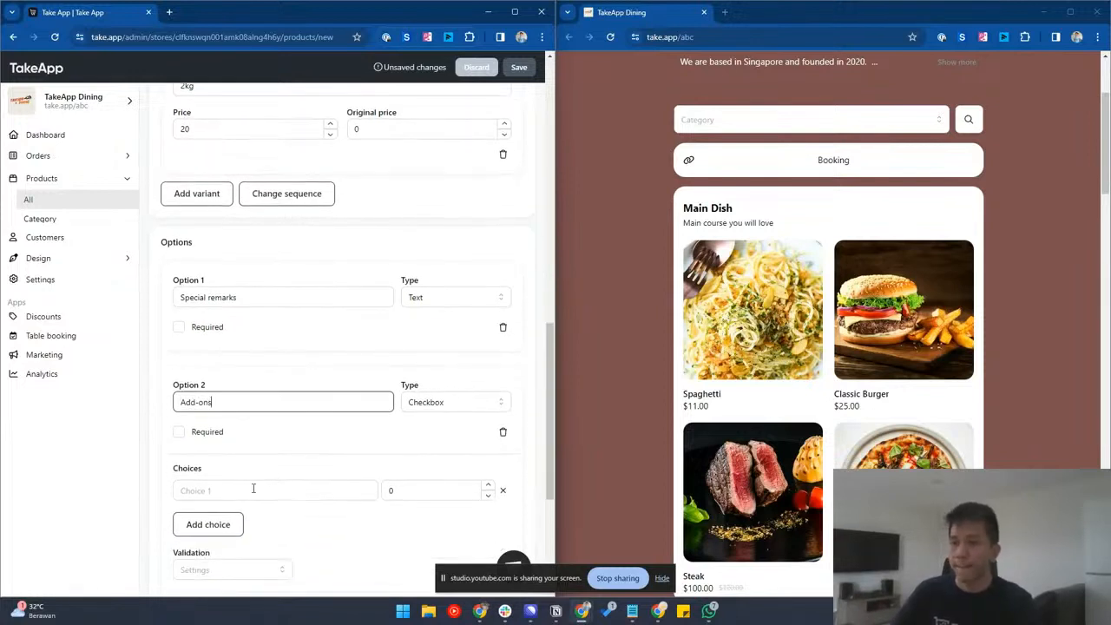
click(209, 493)
text(Pape)
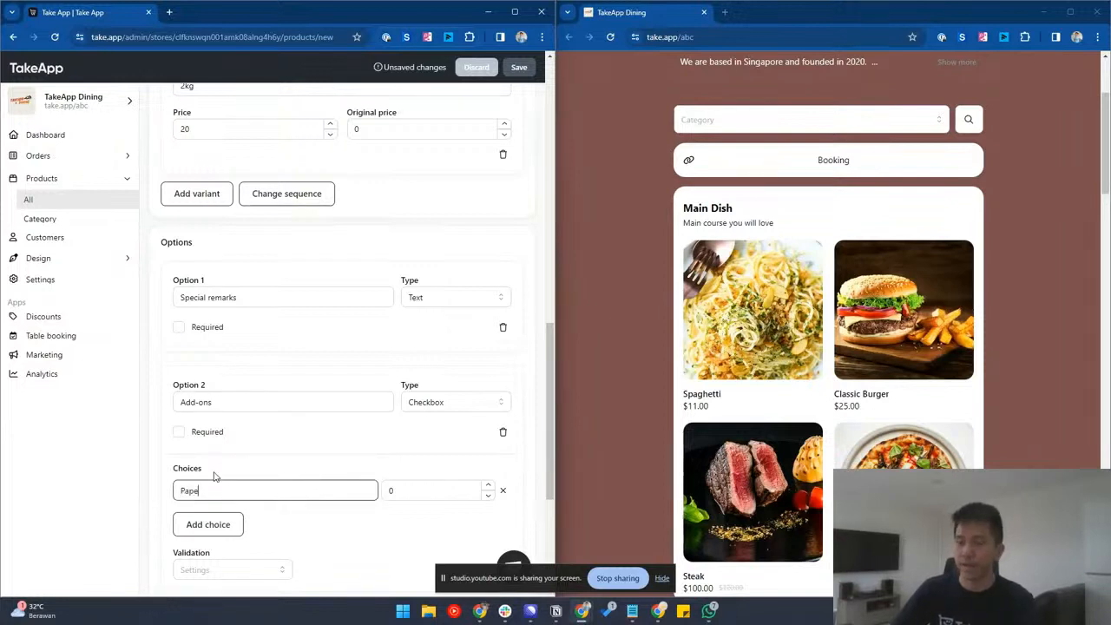
text(r bag)
click(209, 524)
click(211, 518)
text(Gift box)
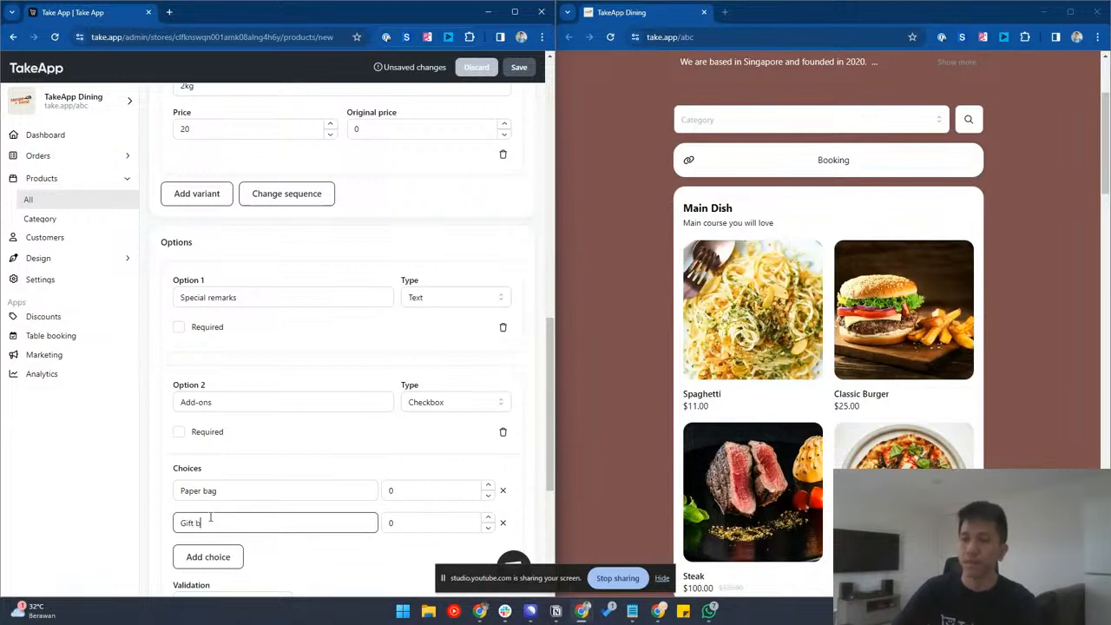
- Set the add-on prices to 1 for the paper bag and 5 for the gift box
click(420, 489)
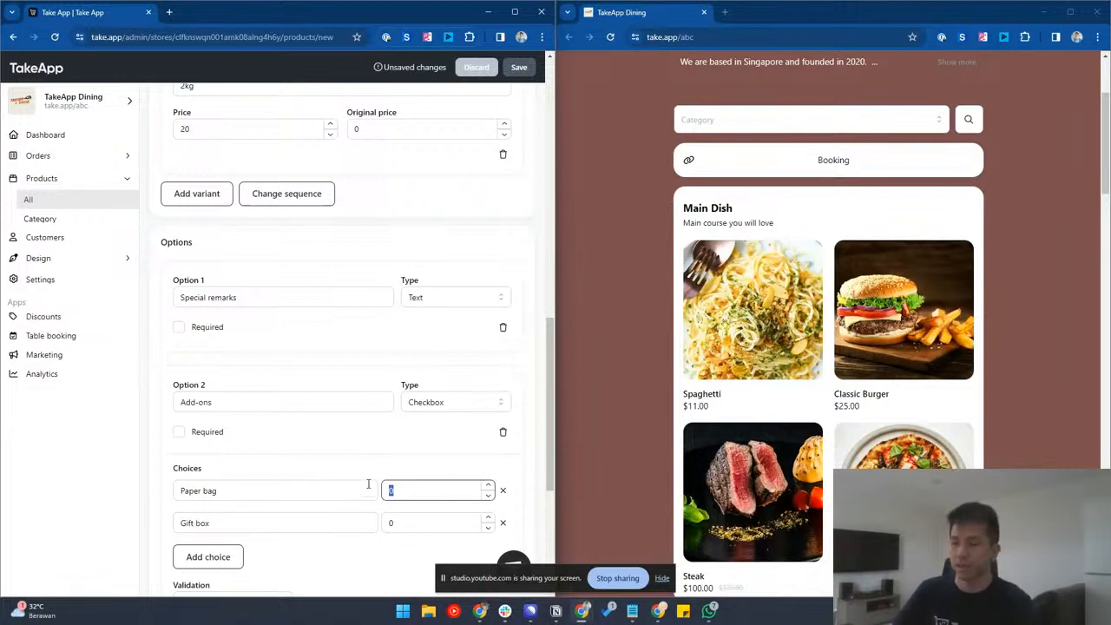
click(415, 523)
text(5)
click(335, 456)
scroll(336, 456, down, 2)
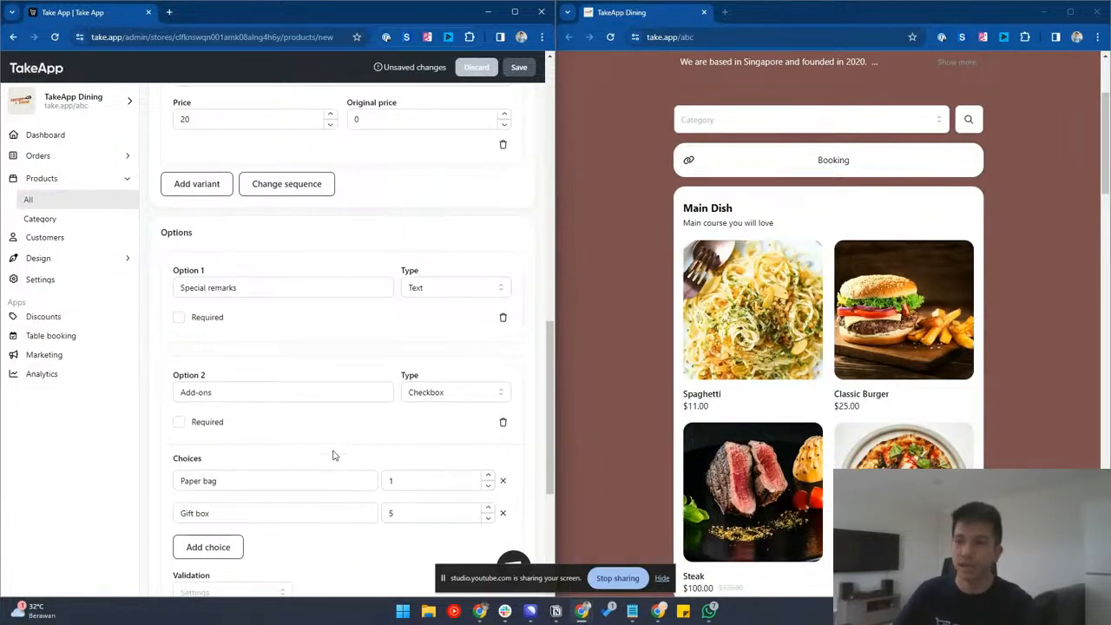
- Set the Add-ons option's validation to "Select at least" 1 and save the new product
click(224, 492)
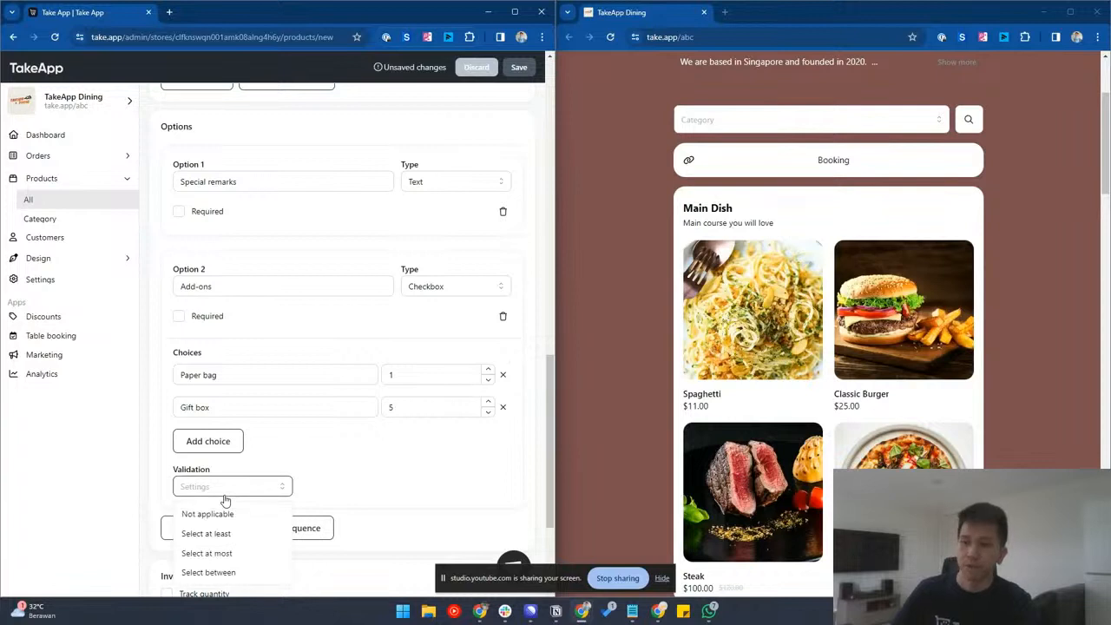
click(228, 515)
click(253, 484)
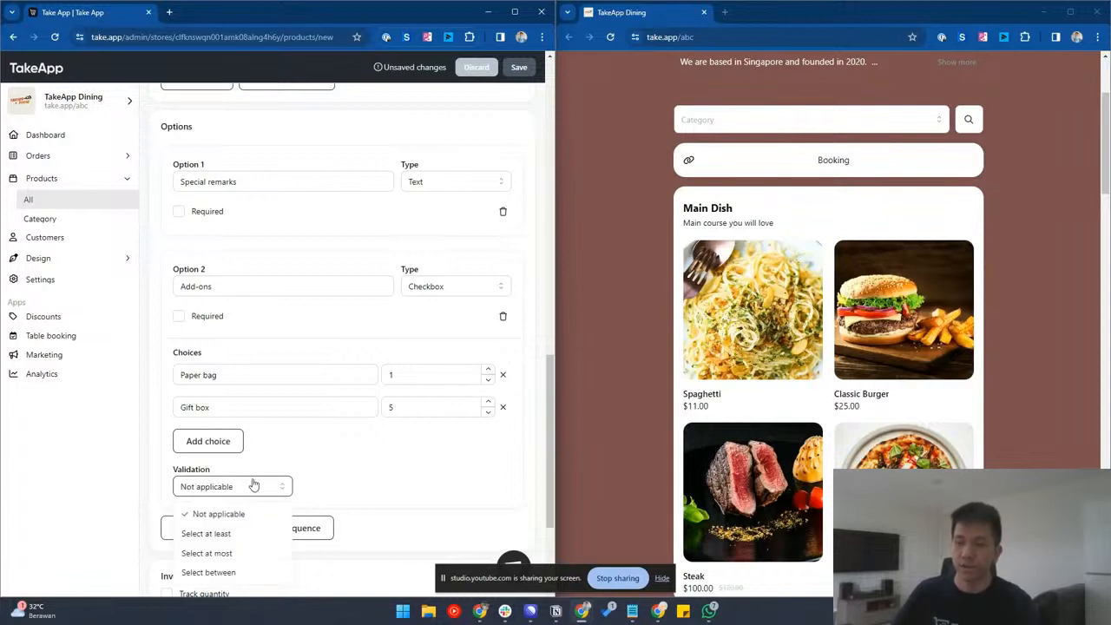
click(246, 536)
click(357, 489)
text(1)
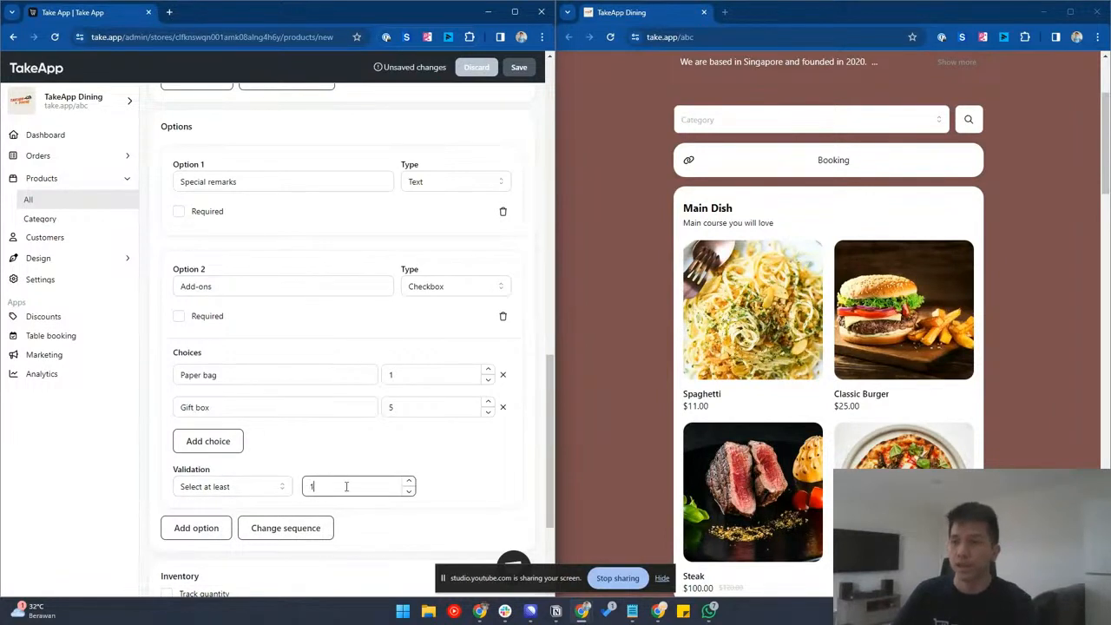
scroll(252, 532, down, 2)
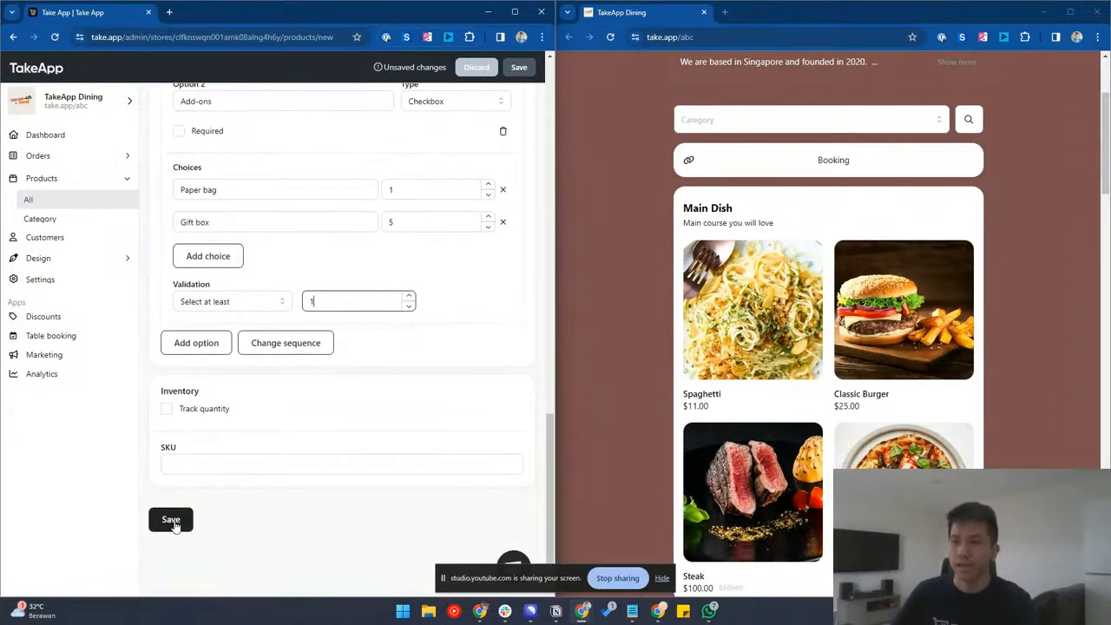
click(174, 528)
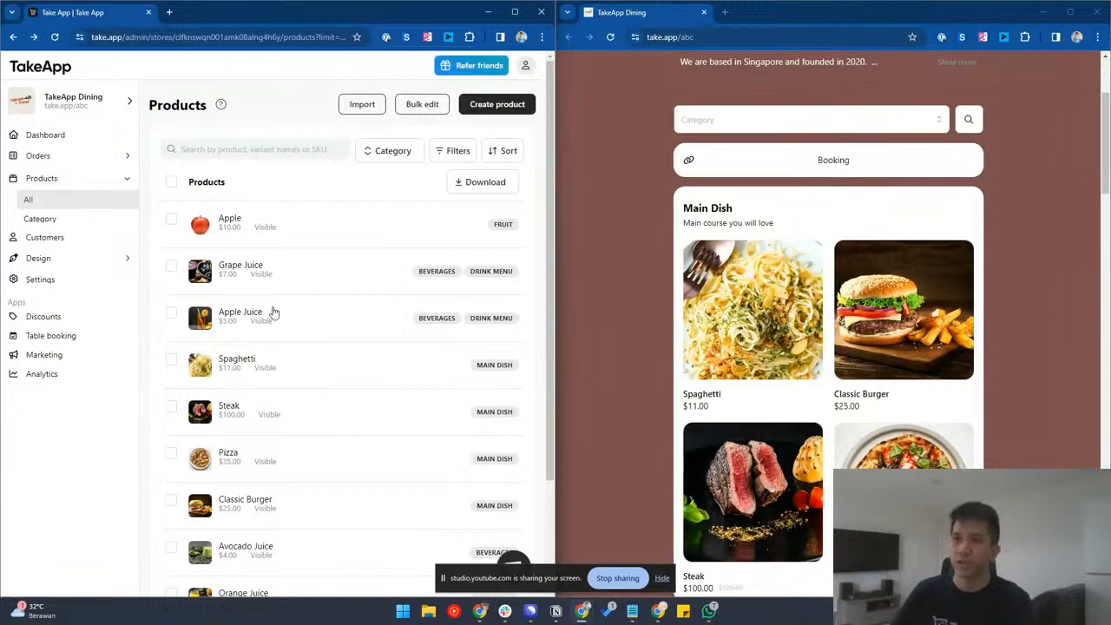
- Reload the live TakeApp Dining storefront and look through its product sections
click(600, 304)
key(F5)
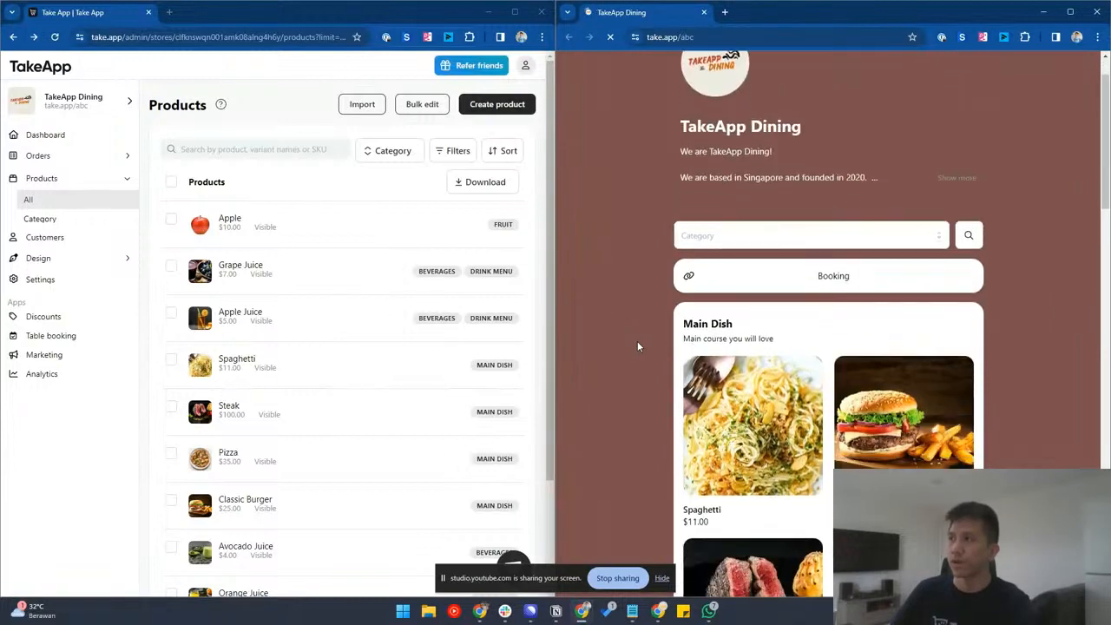
scroll(756, 371, down, 4)
scroll(747, 365, up, 3)
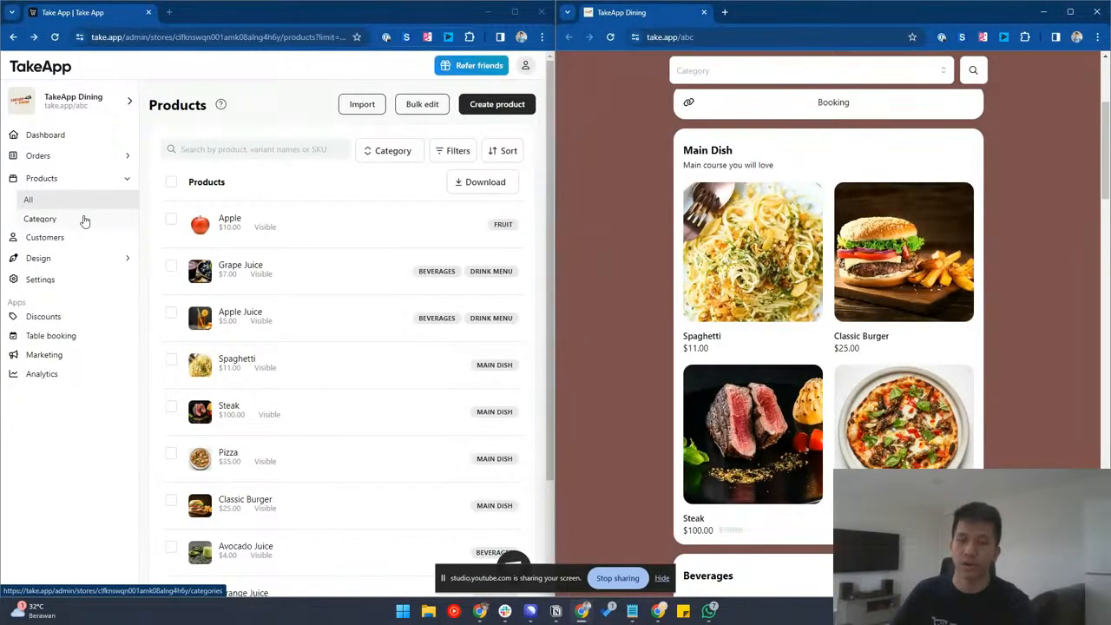
- Open the storefront design editor and add a new Product category card
click(91, 259)
click(90, 284)
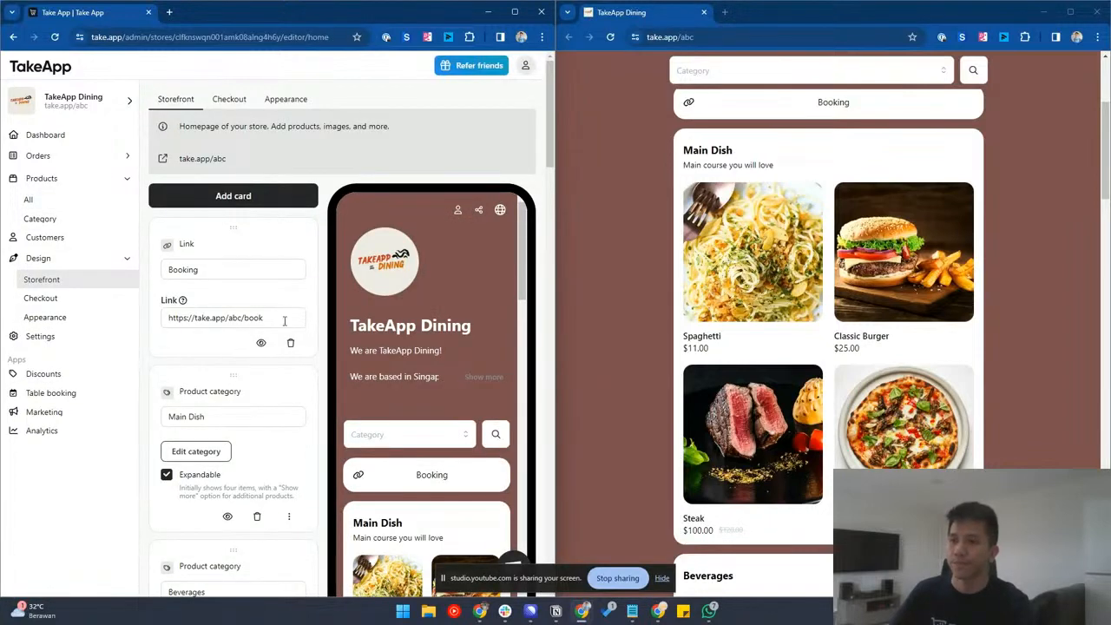
scroll(282, 339, down, 1)
click(239, 142)
click(257, 180)
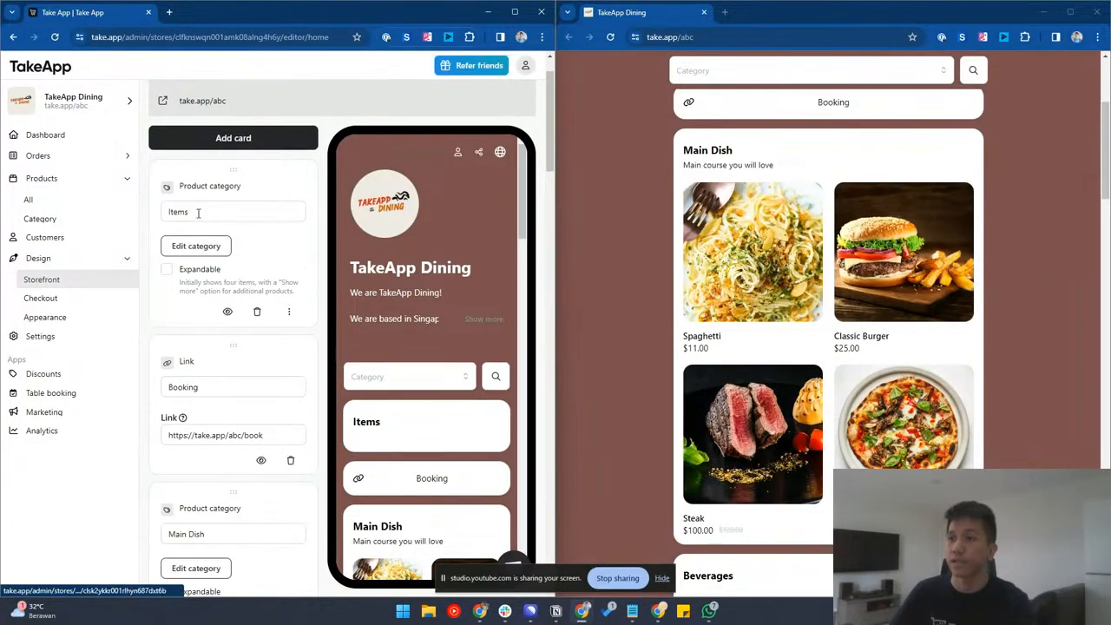
- Examine the category settings behind the new Items card
click(215, 251)
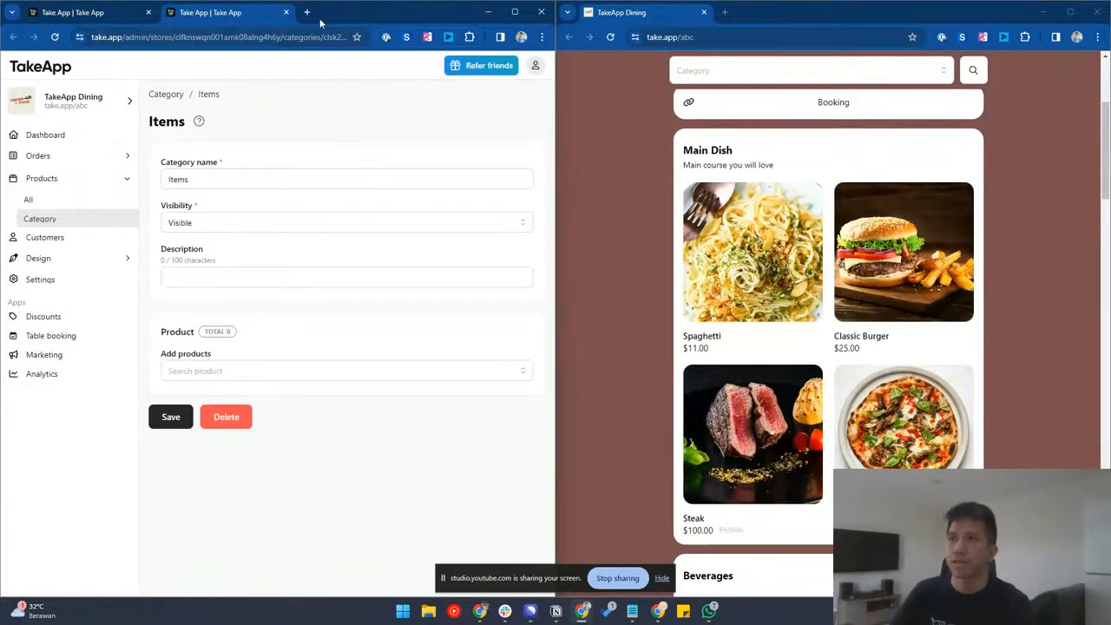
click(285, 12)
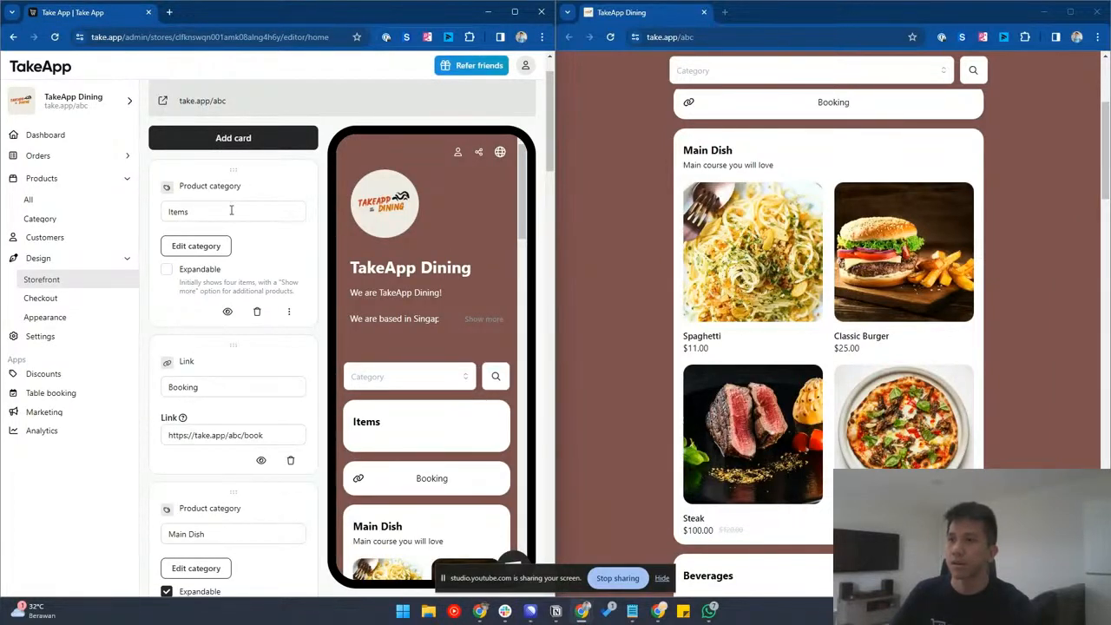
click(218, 243)
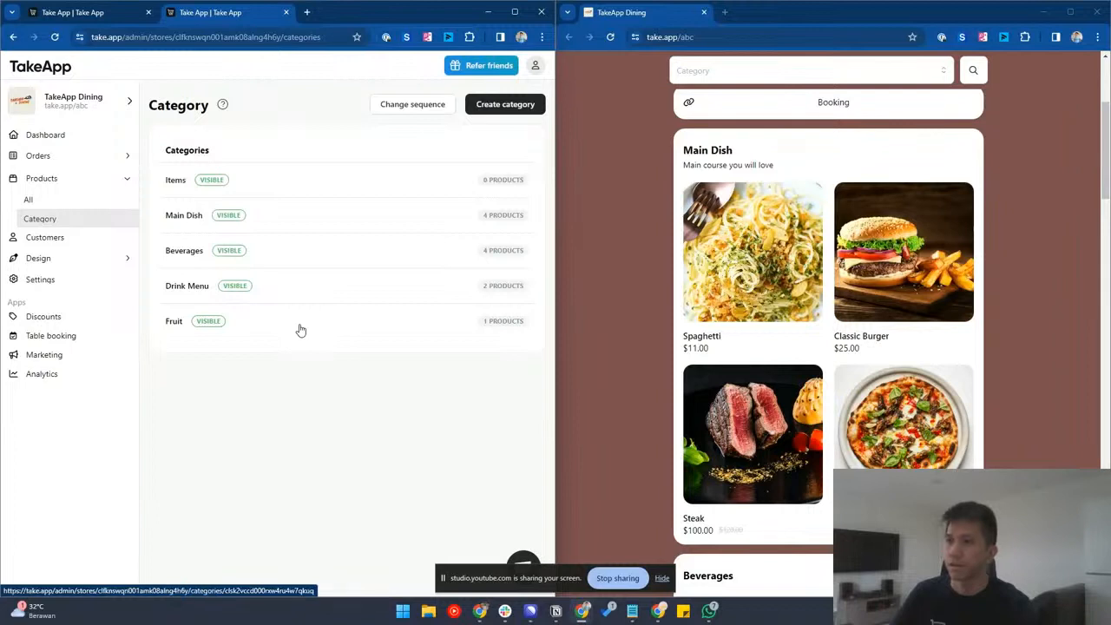
- Open the Fruit category and browse the products that can be added to it
click(302, 330)
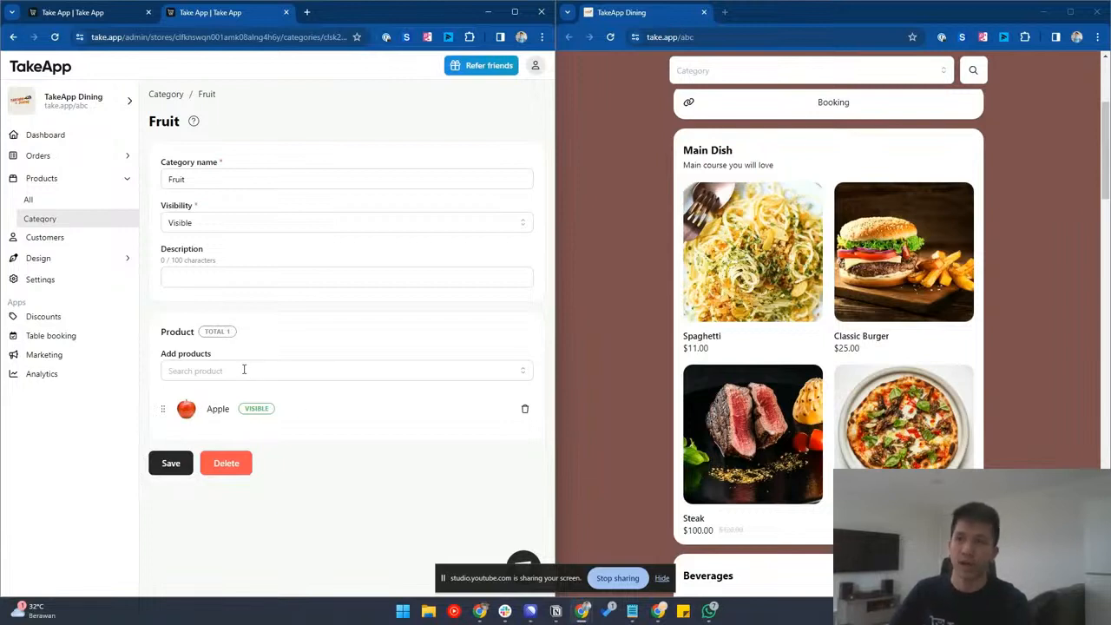
click(244, 370)
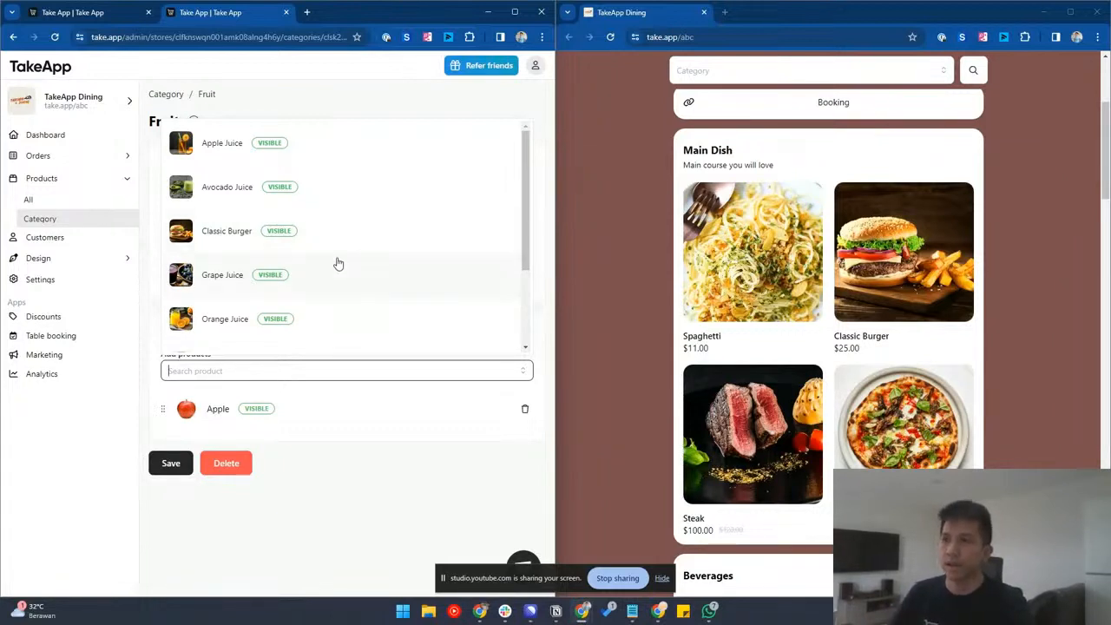
scroll(342, 263, down, 3)
scroll(352, 272, up, 4)
click(364, 475)
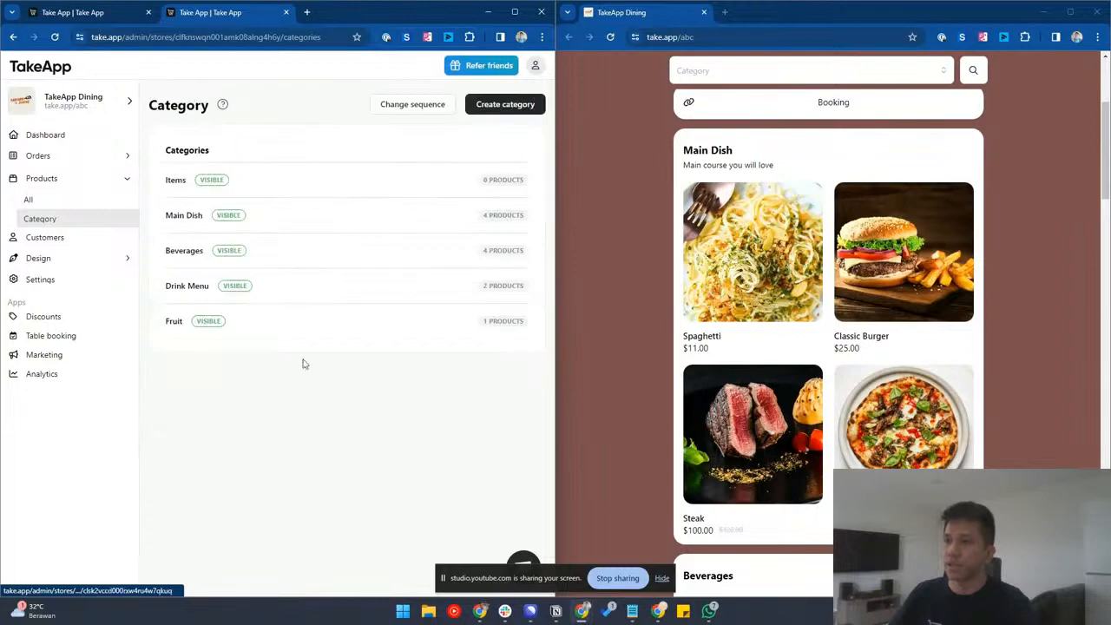
- Move the Fruit product category card above all other cards in the storefront design
scroll(1096, 161, down, 15)
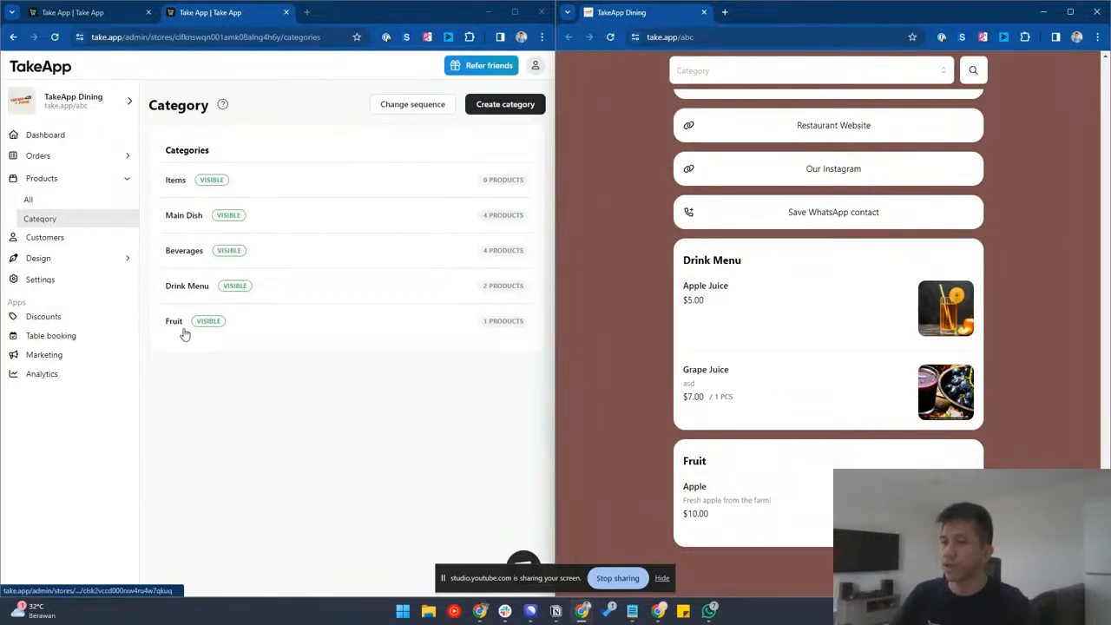
click(75, 261)
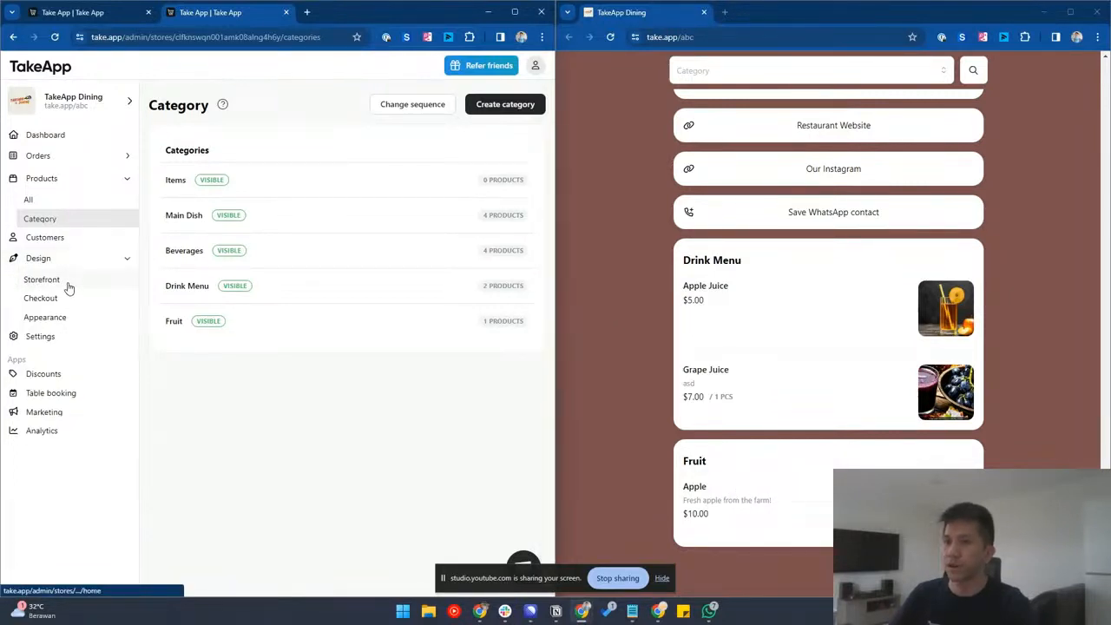
click(68, 283)
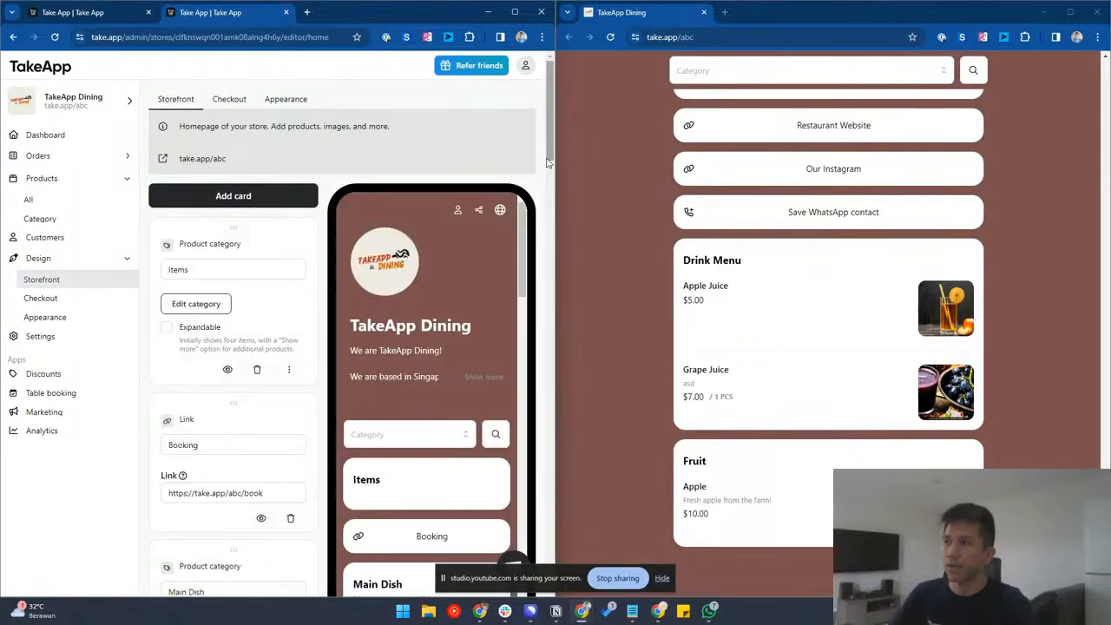
scroll(506, 556, down, 10)
scroll(506, 560, down, 1)
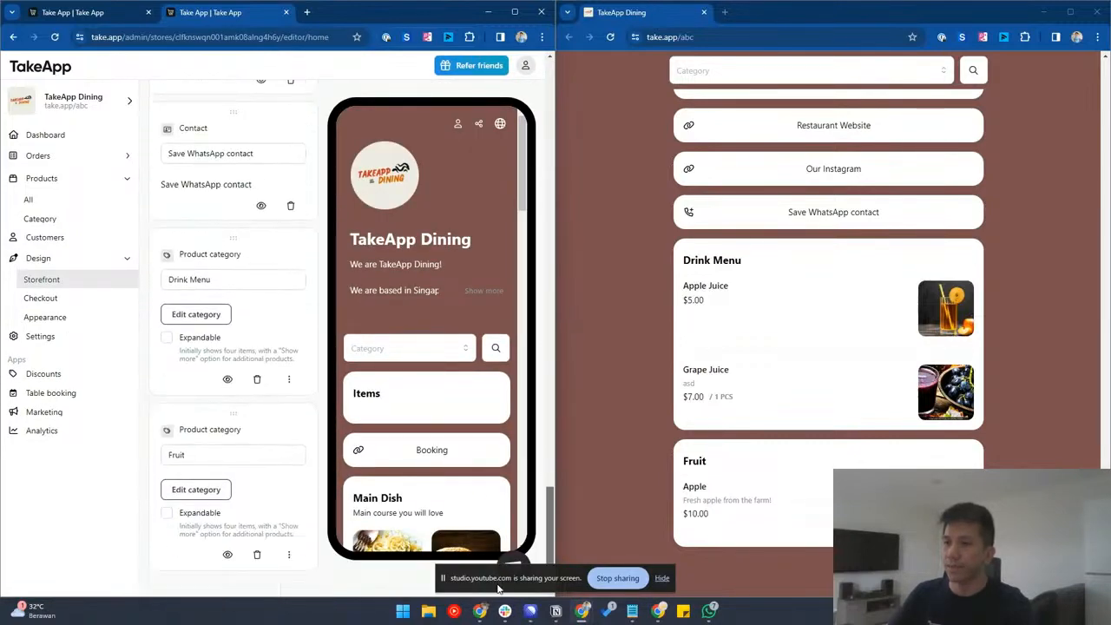
drag(233, 413, 247, 152)
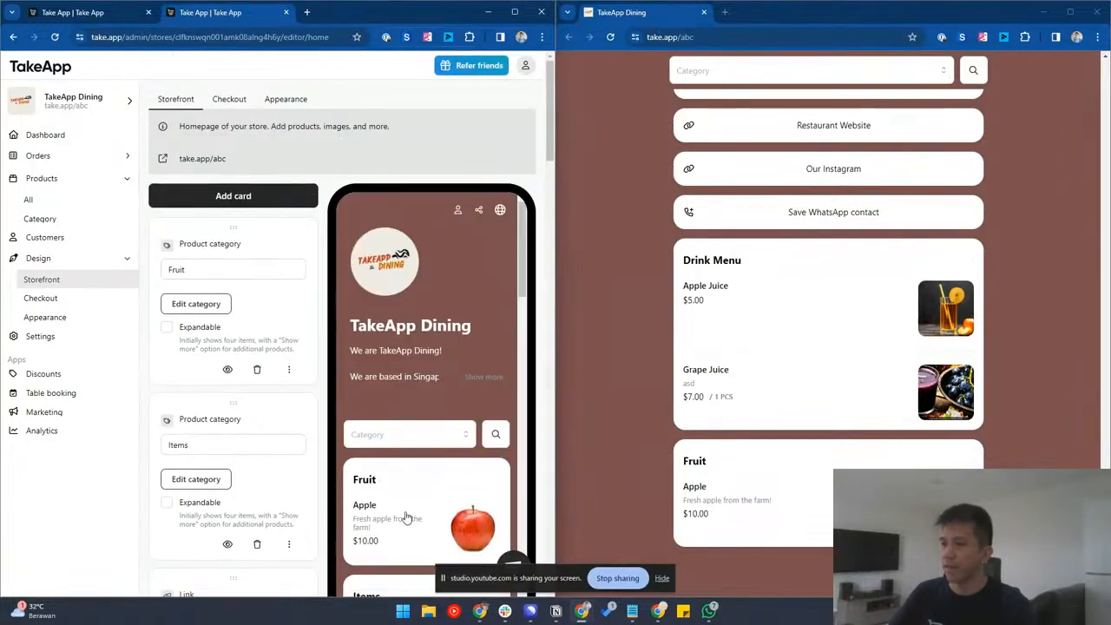
- Reload the live storefront and open the Apple product from the Fruit section
click(638, 374)
key(ctrl+r)
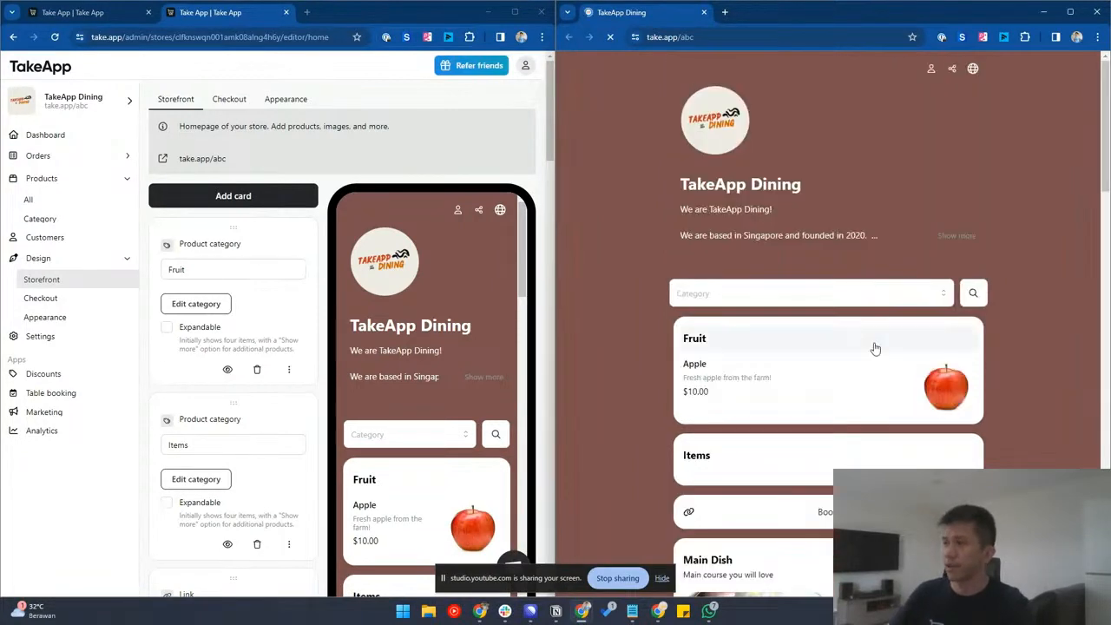
drag(1107, 451, 1107, 116)
click(771, 304)
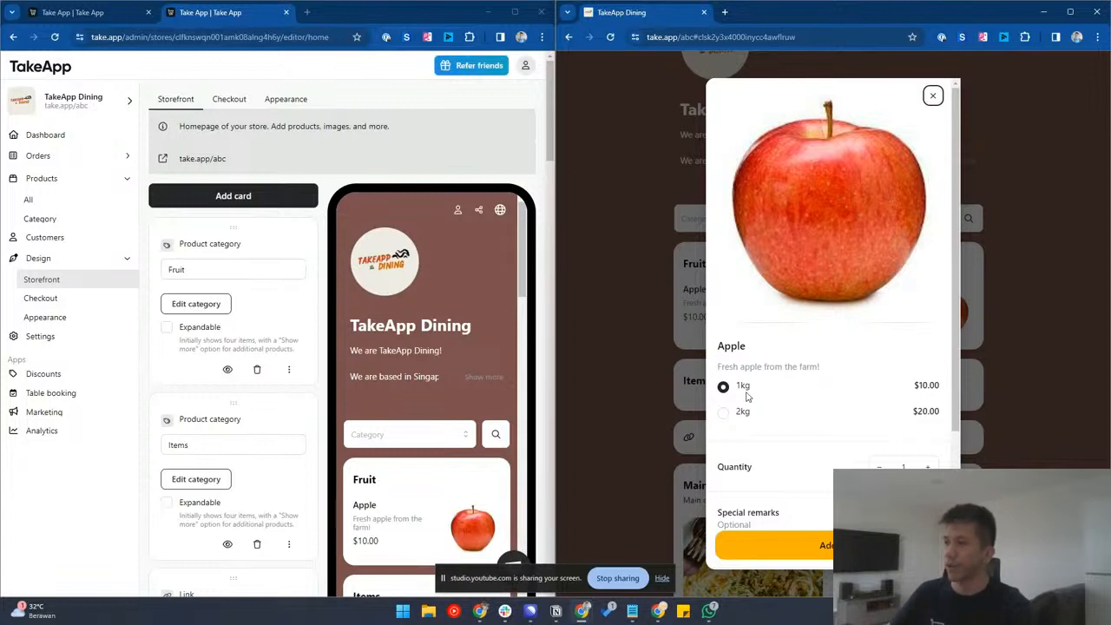
- Add the 2kg Apple to the cart with the special remark "Good ones" and the Paper bag add-on
click(726, 414)
scroll(735, 419, down, 2)
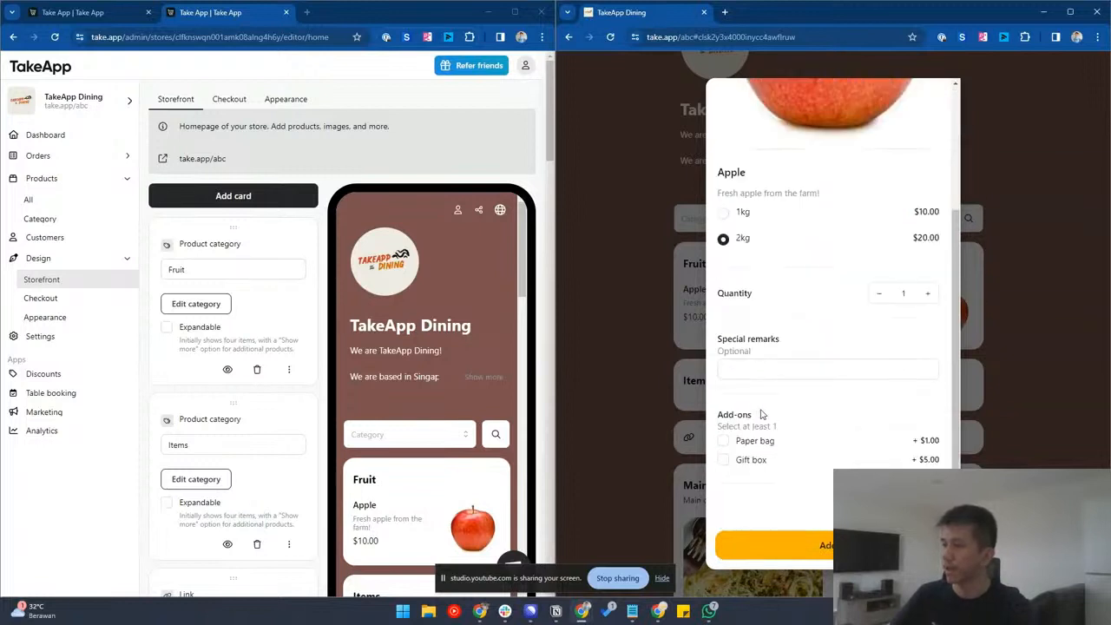
drag(721, 344, 783, 344)
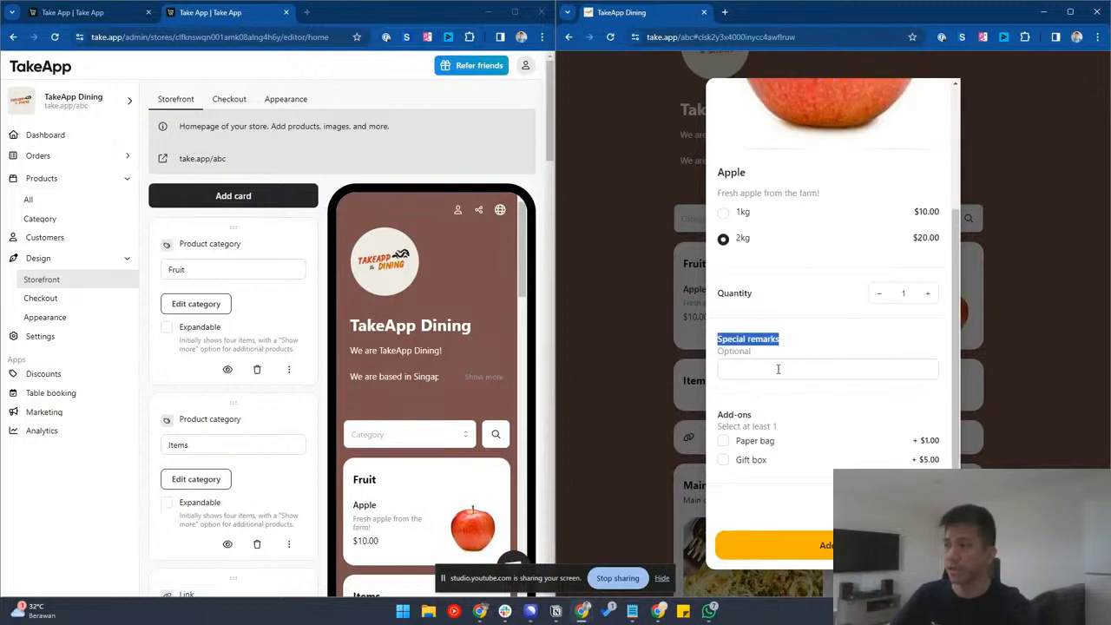
click(778, 368)
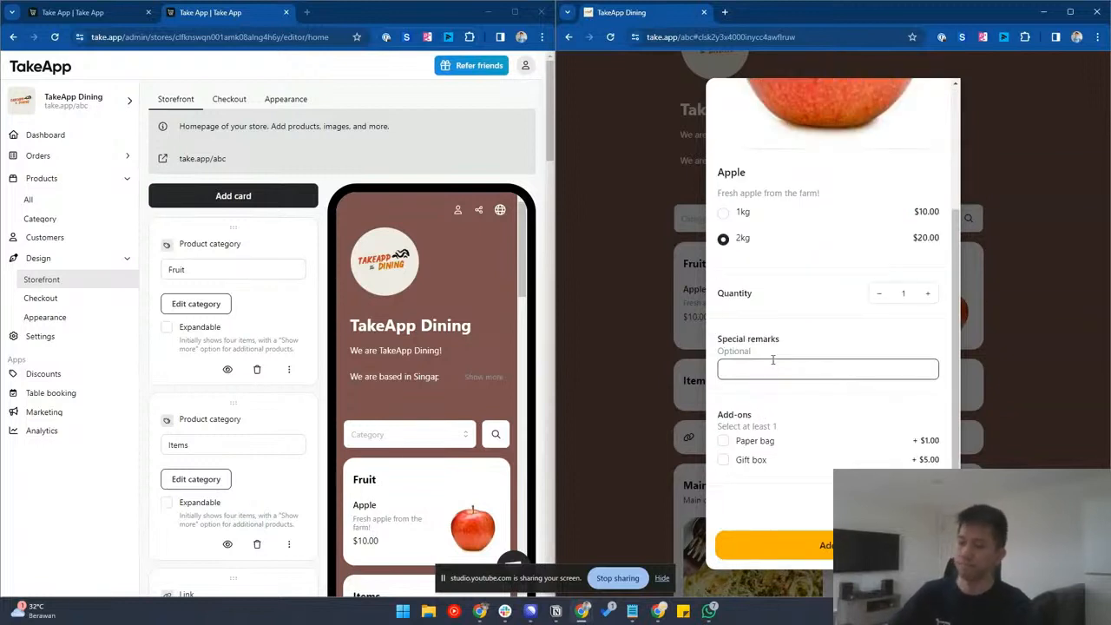
text(Good ones)
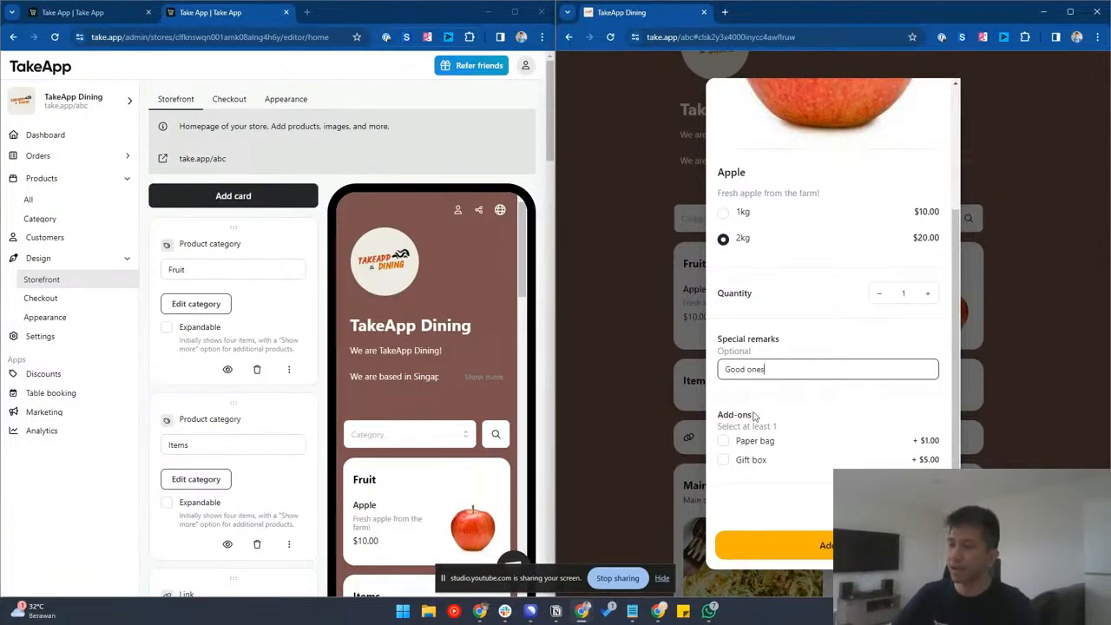
click(724, 441)
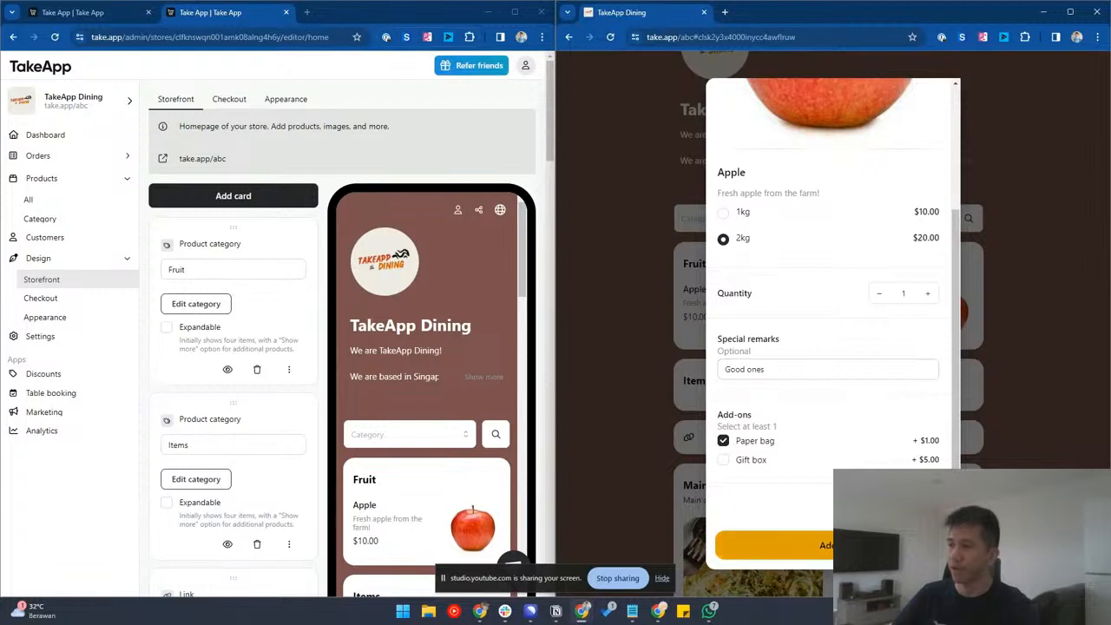
click(773, 546)
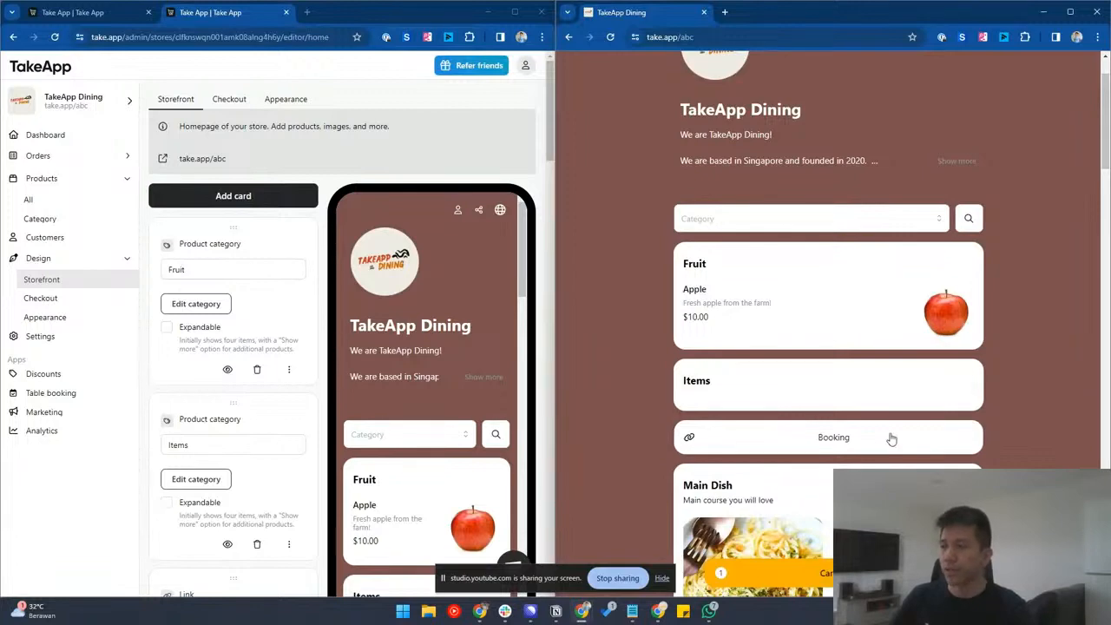
- Open the shopping cart and proceed to checkout with the Apple order
scroll(892, 440, down, 2)
scroll(755, 156, up, 1)
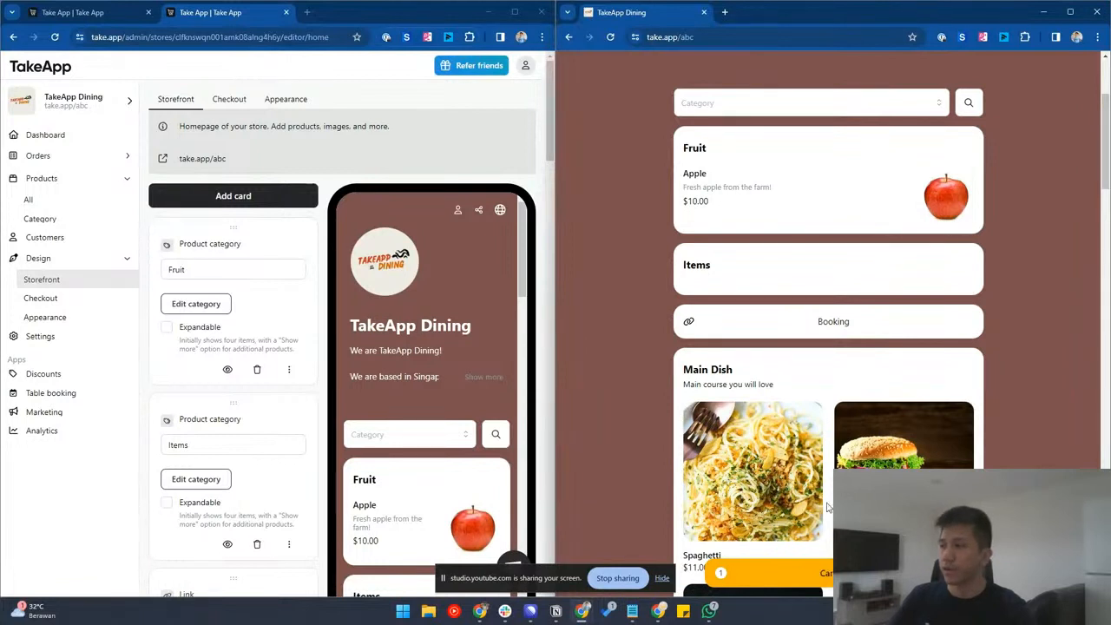
click(829, 575)
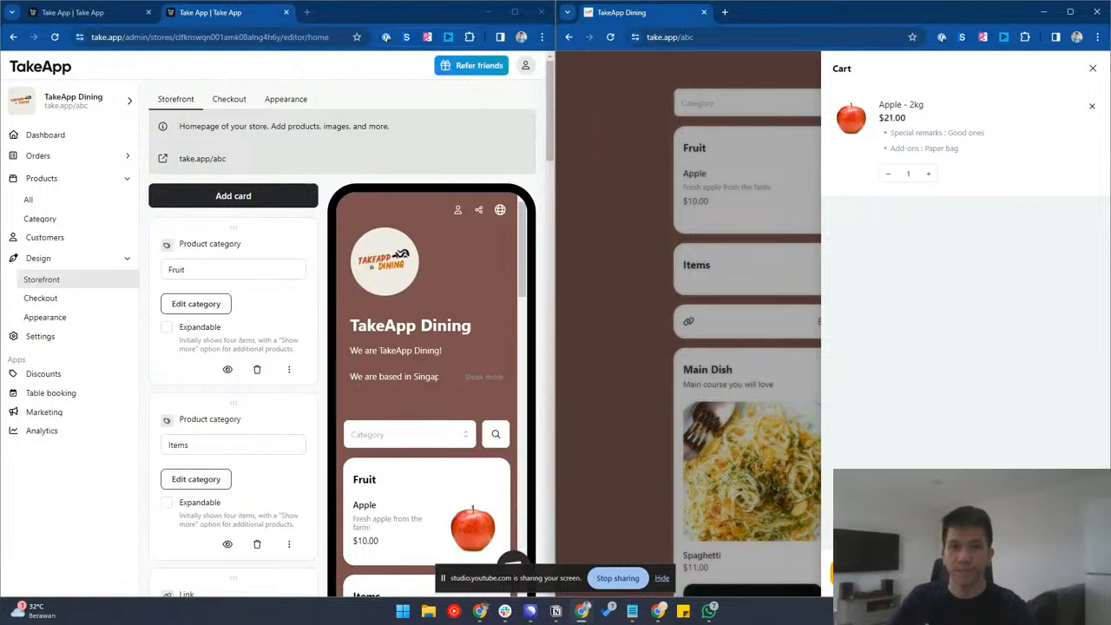
click(903, 573)
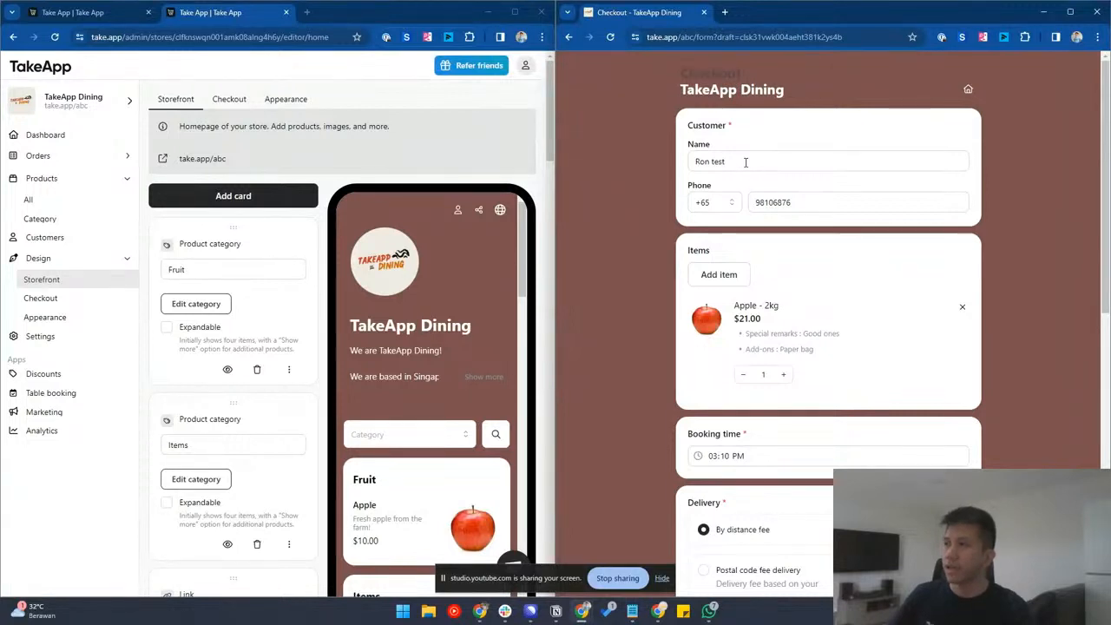
- Review the checkout form's customer details, ordered items and booking time
drag(745, 162, 688, 165)
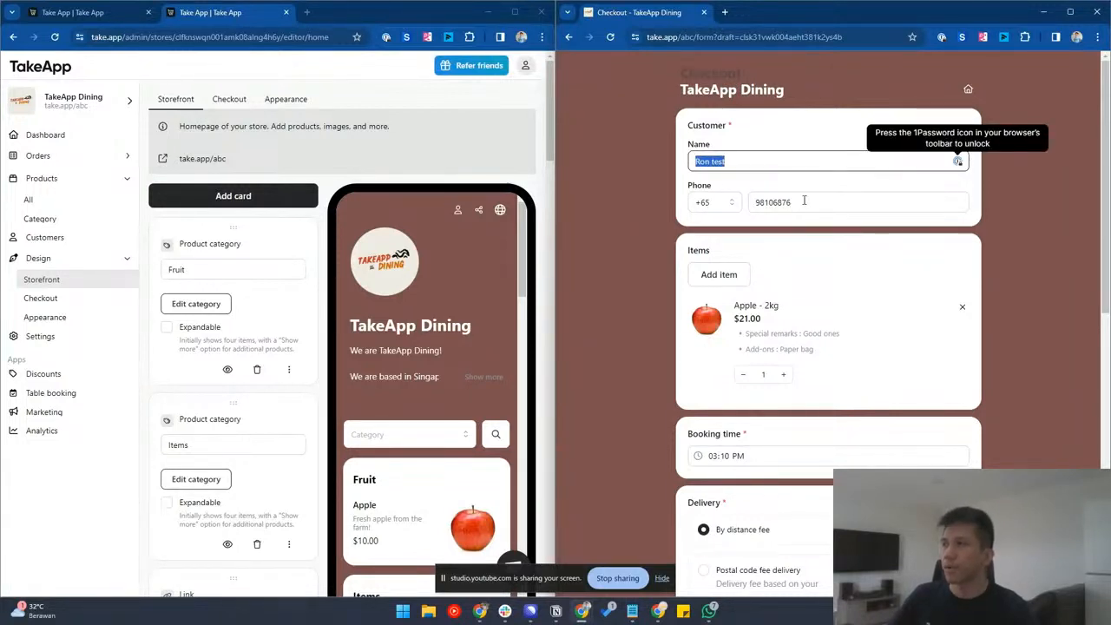
scroll(781, 217, down, 1)
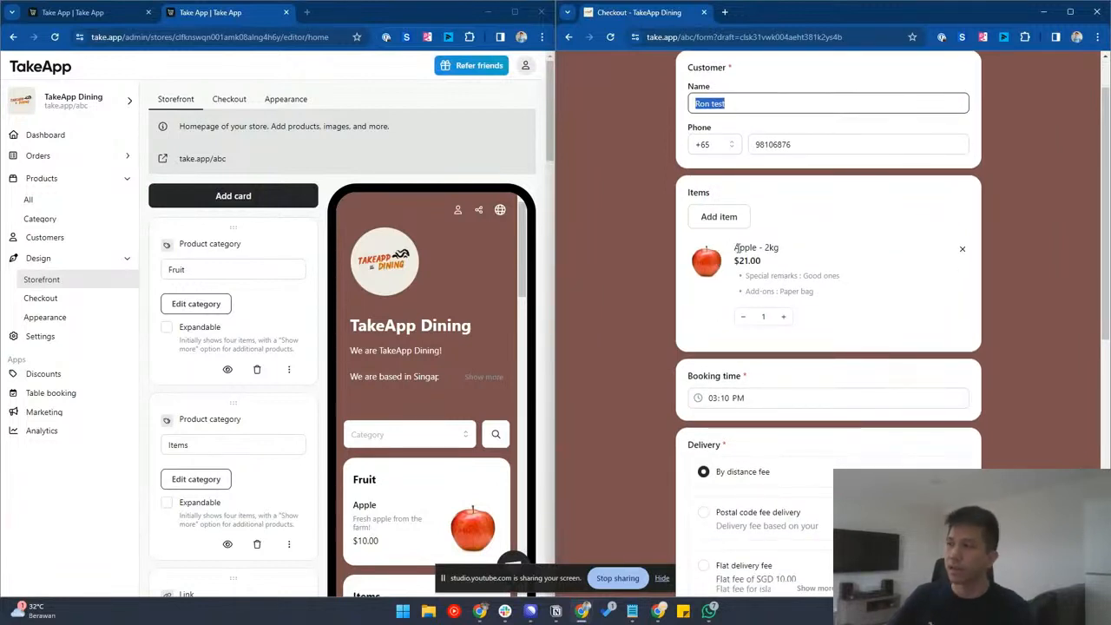
scroll(724, 352, down, 1)
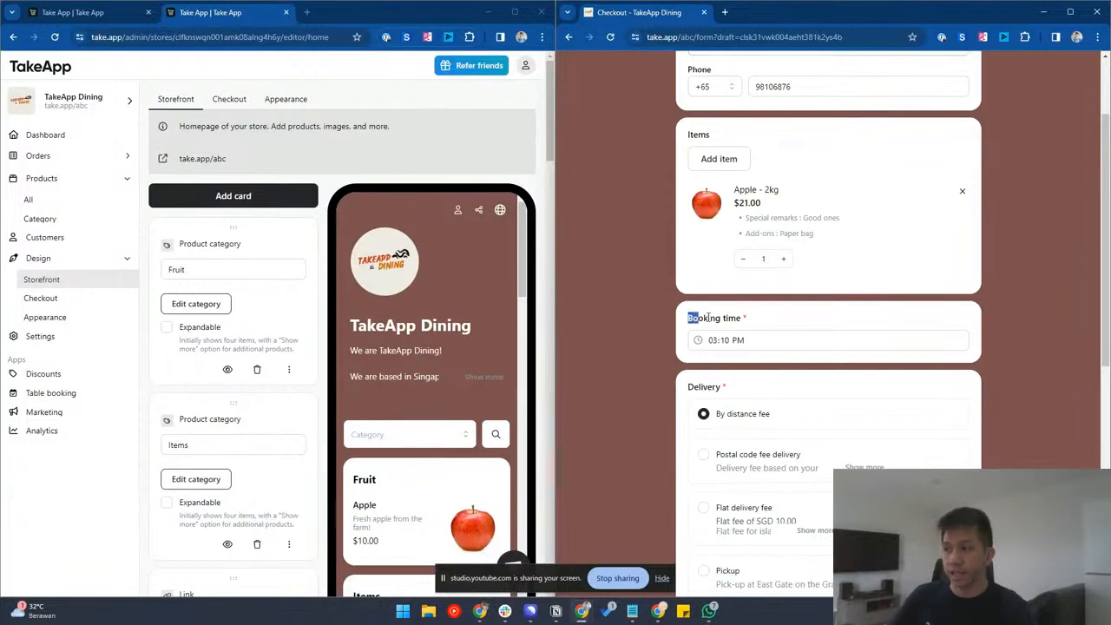
drag(691, 318, 771, 326)
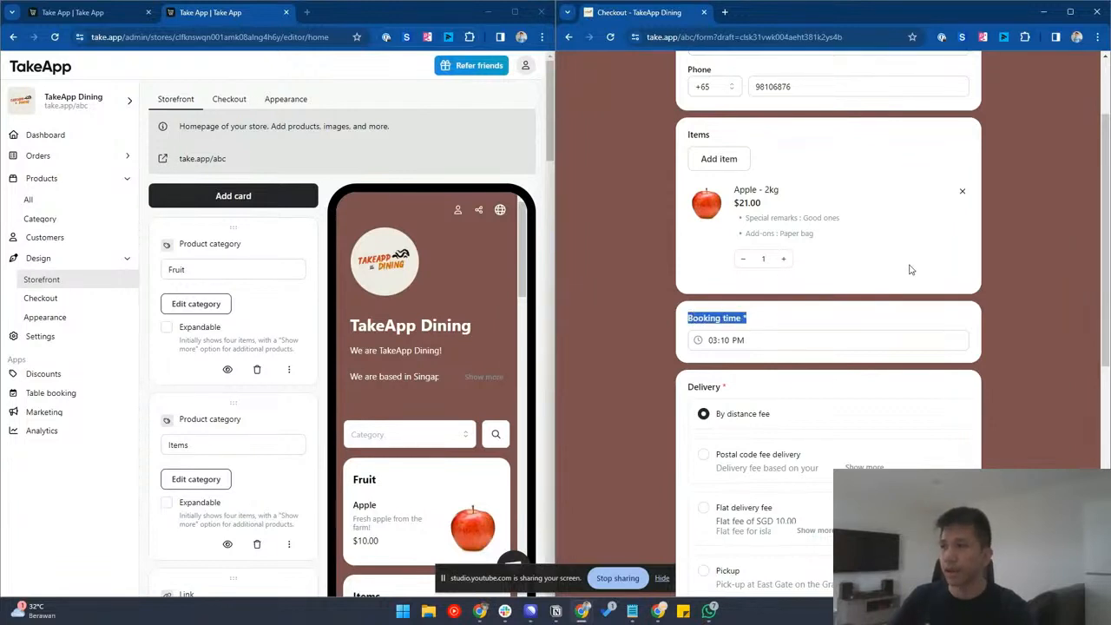
- Compare the Pickup and Flat delivery fee options, choose Flat delivery fee for the order and check its fee
scroll(871, 311, down, 3)
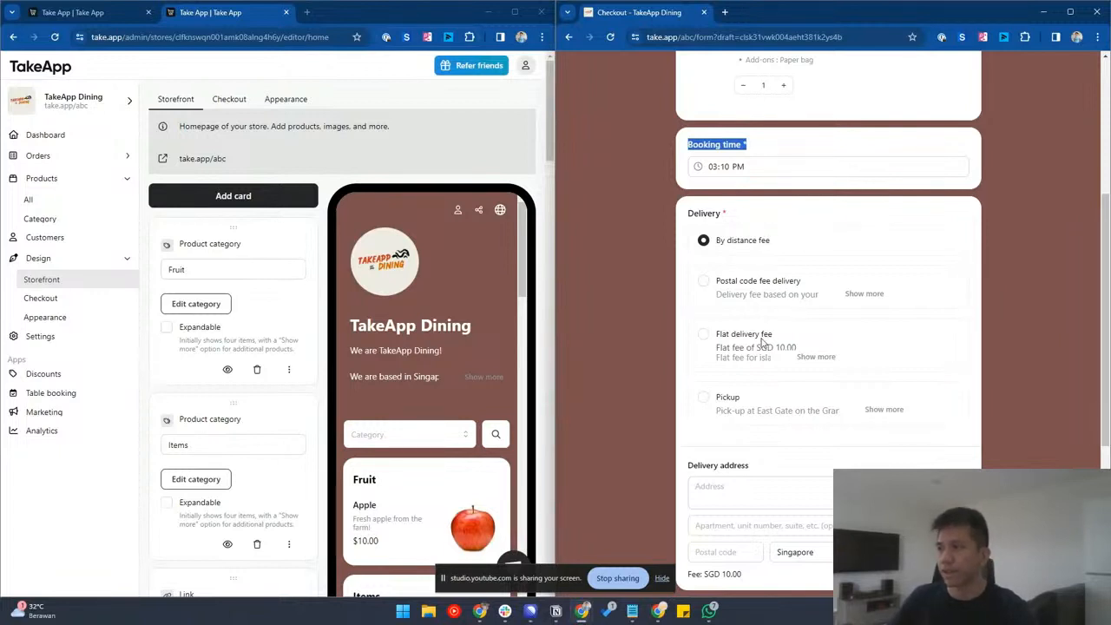
click(762, 343)
click(735, 401)
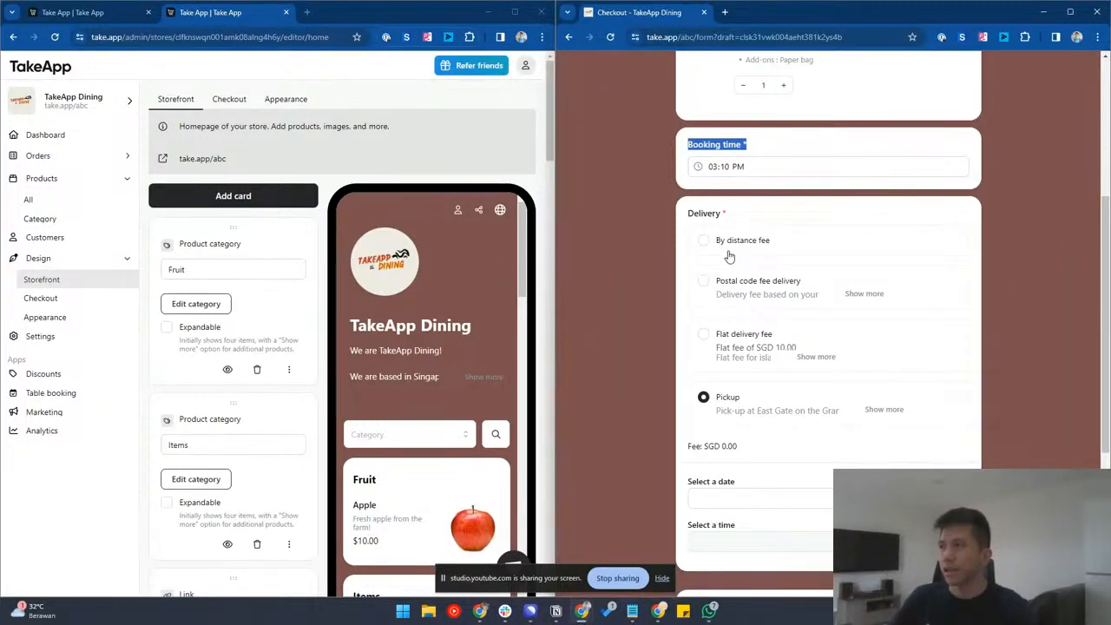
click(739, 330)
scroll(756, 454, down, 1)
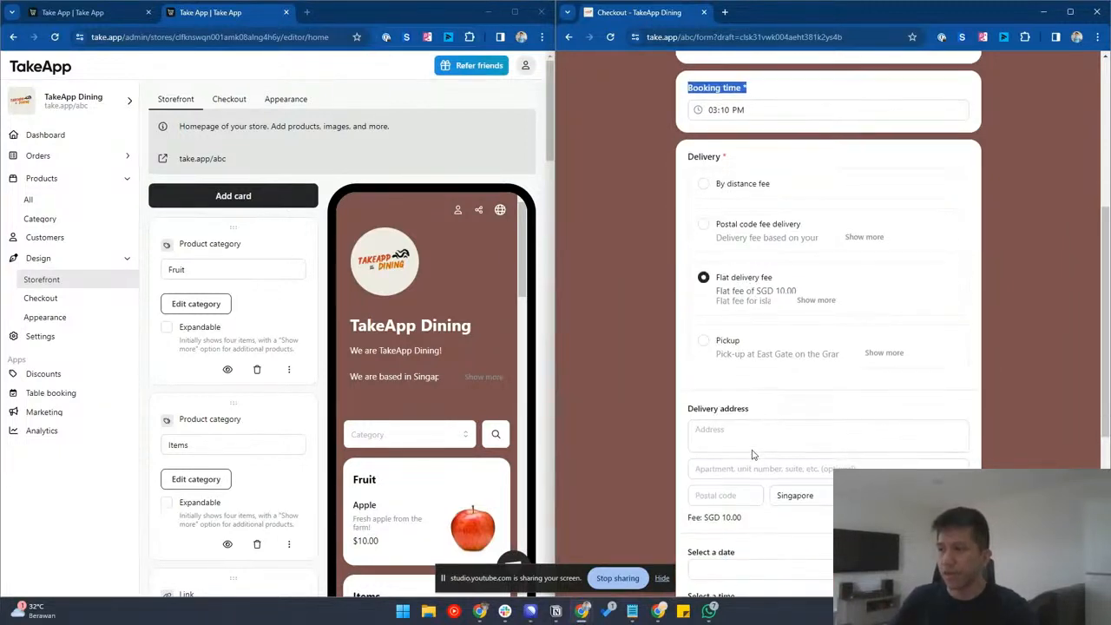
drag(749, 521, 719, 519)
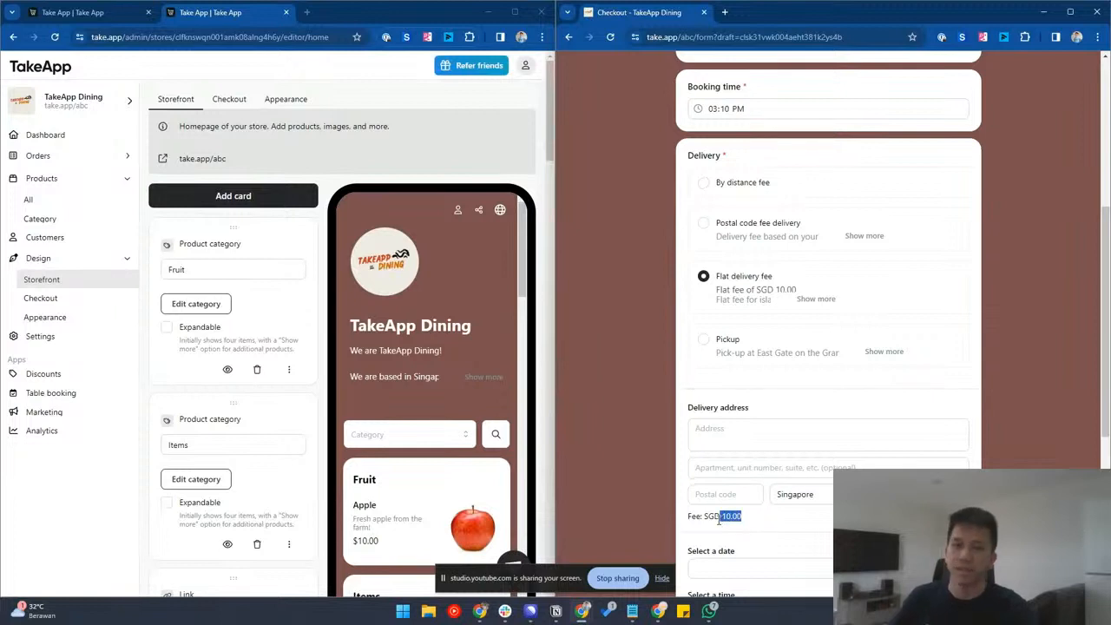
- Fill in the delivery address, unit number and postal code with placeholder test values
click(740, 437)
text(Test address)
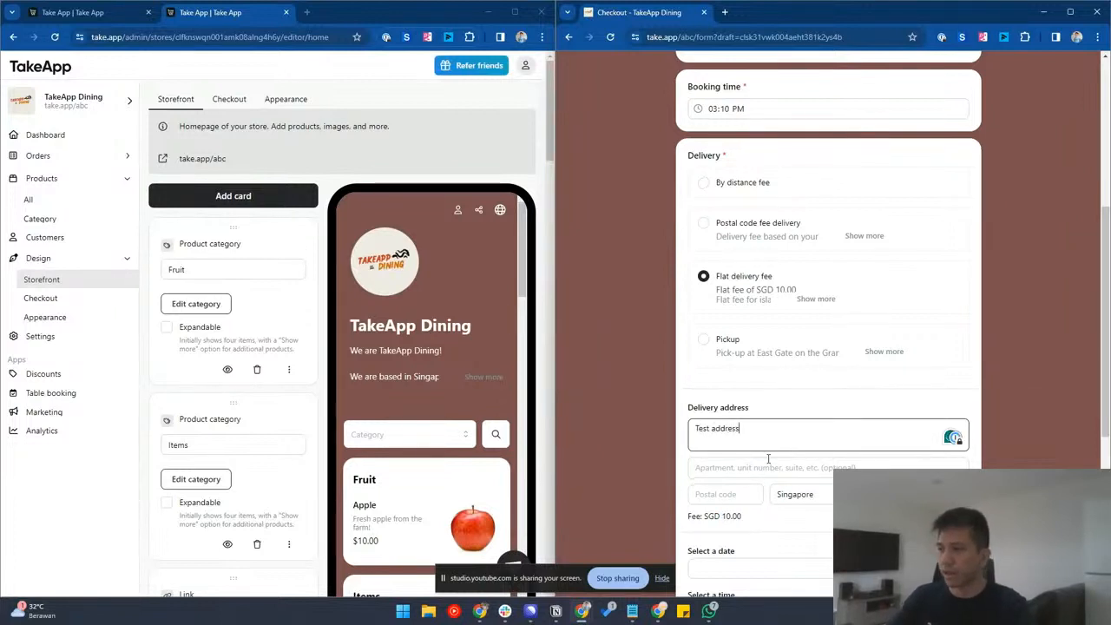
click(769, 466)
text(test)
click(735, 495)
text(1)
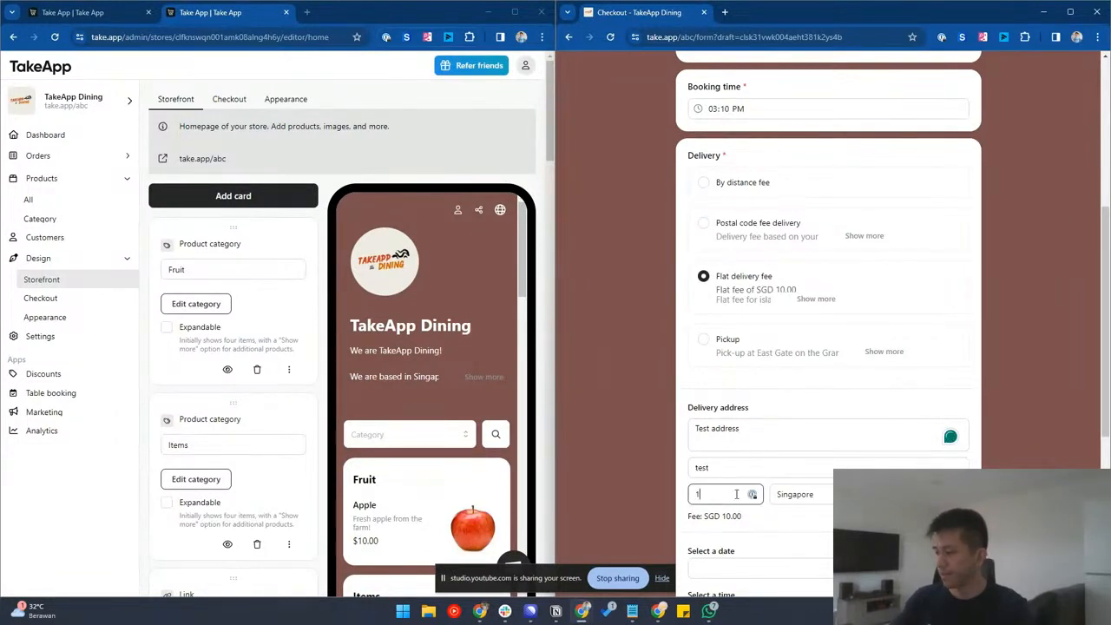
text(2345)
- Schedule the delivery for February 13, 2024, 05:32 PM - 06:32 PM, and submit the order
scroll(736, 494, down, 2)
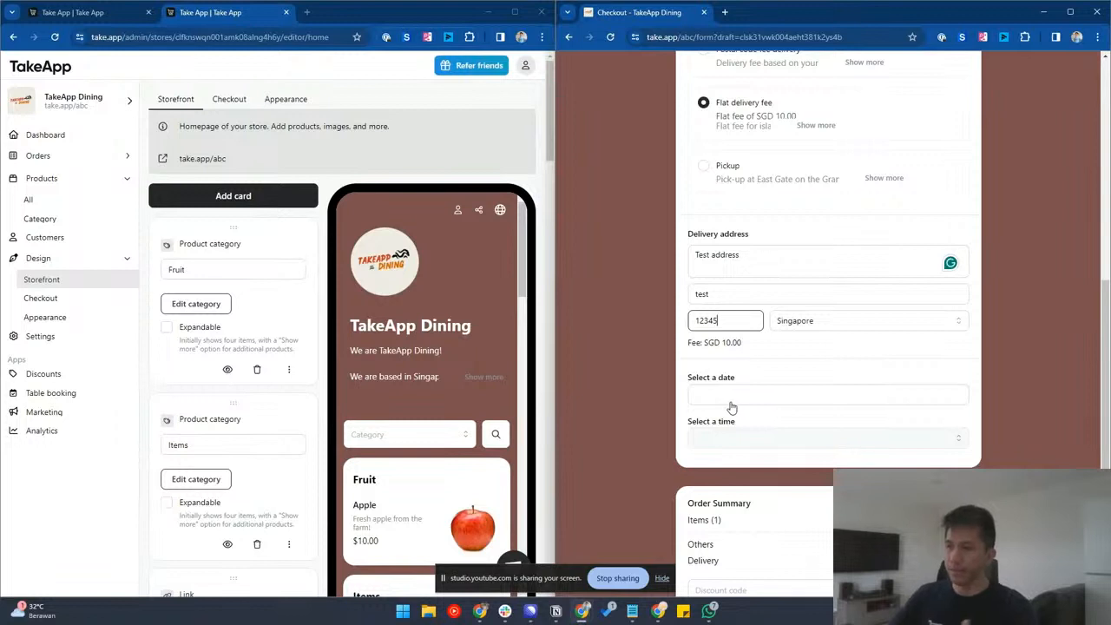
click(732, 401)
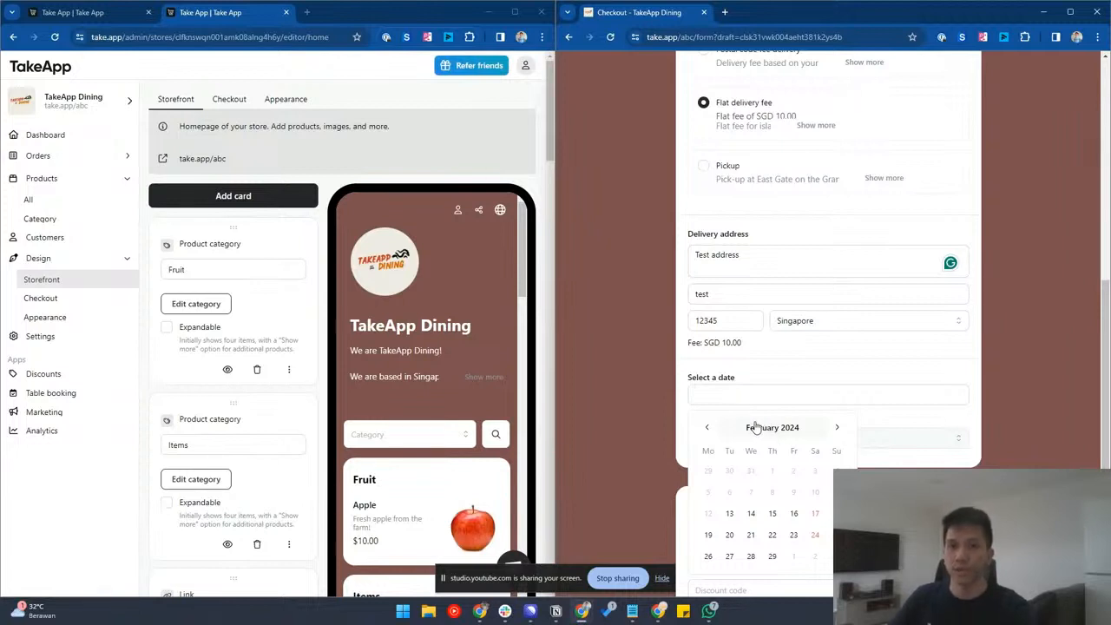
click(735, 515)
click(800, 443)
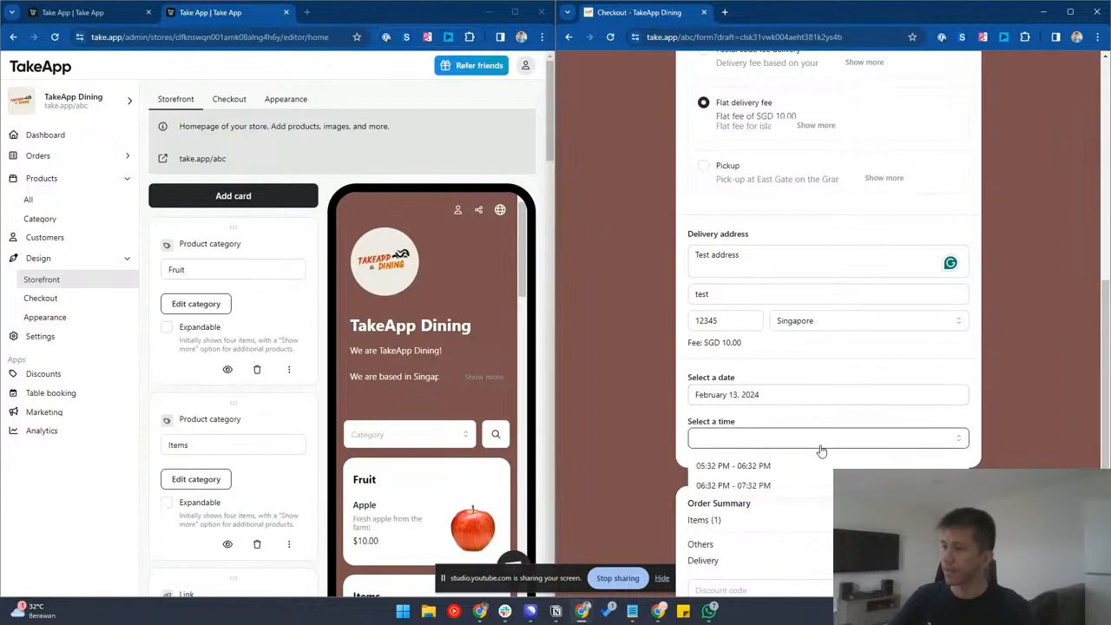
click(747, 466)
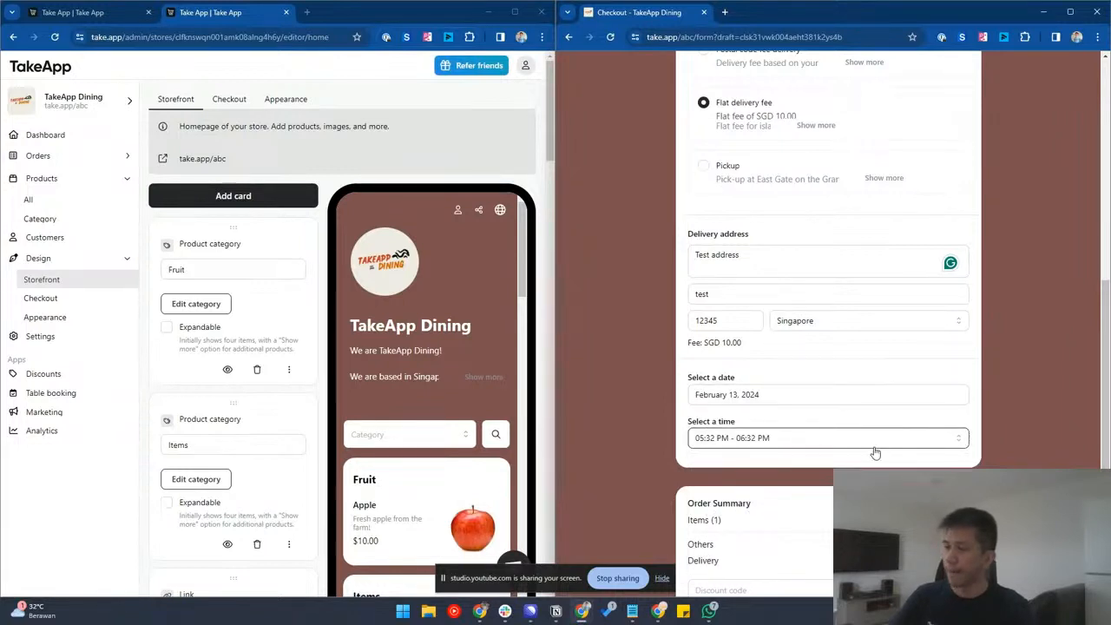
scroll(741, 467, down, 2)
click(825, 530)
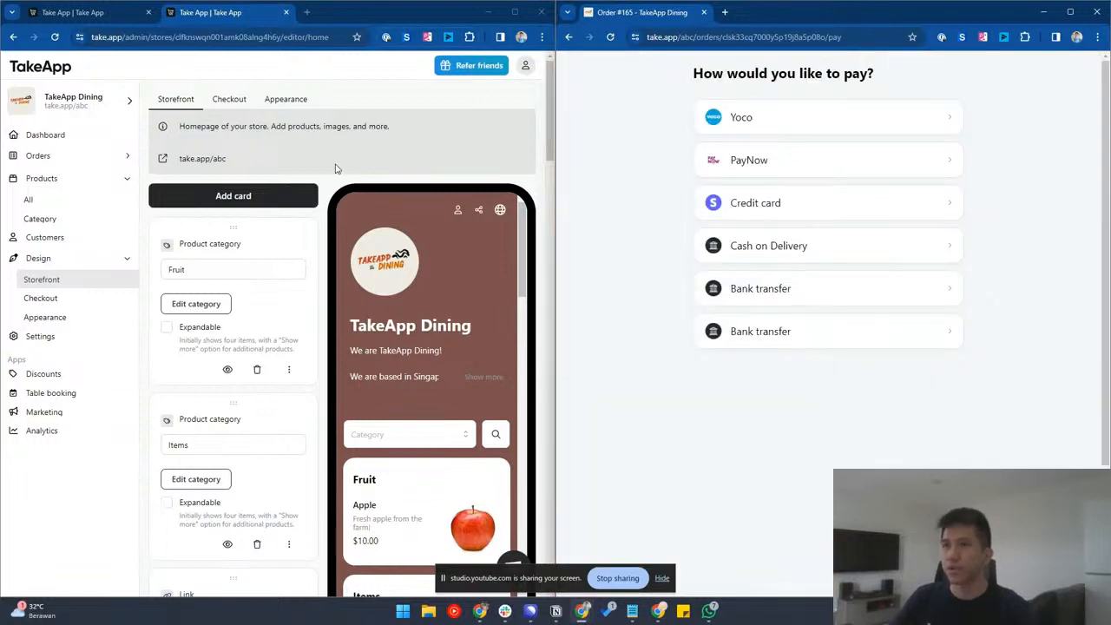
- Open the list of all orders in the store admin
click(38, 156)
click(32, 178)
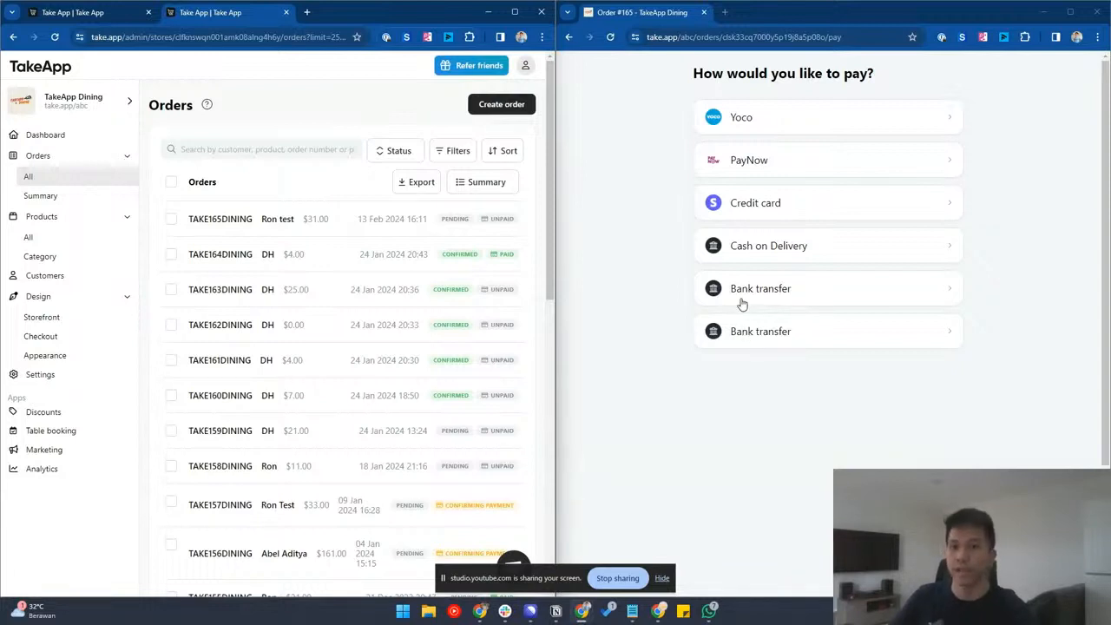
- Confirm Cash on Delivery as the payment method and proceed to send the order through WhatsApp
click(782, 252)
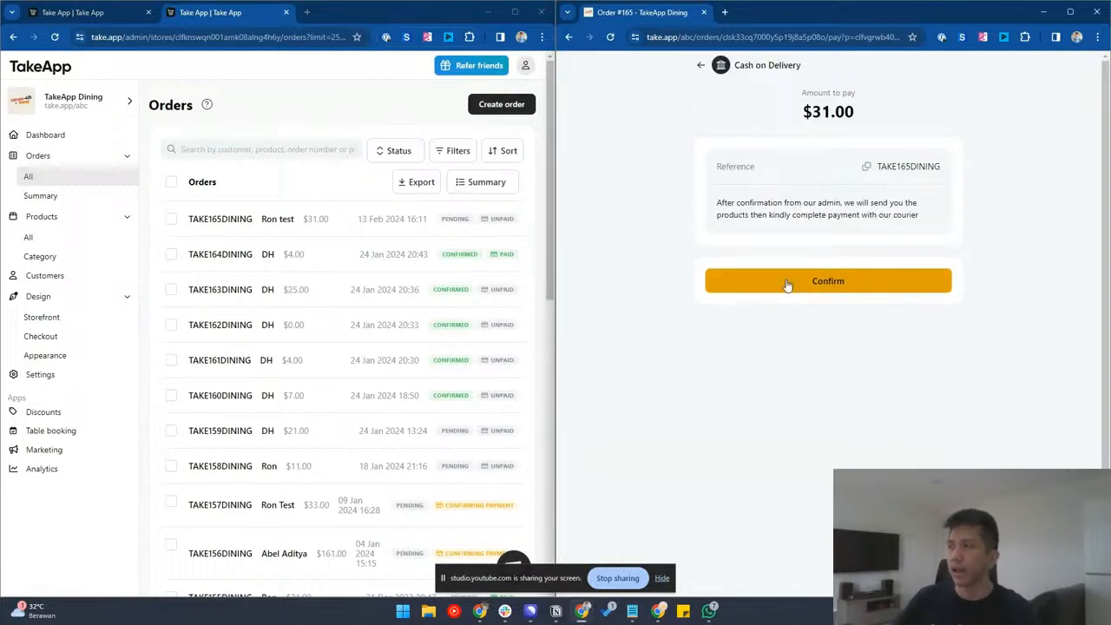
click(846, 283)
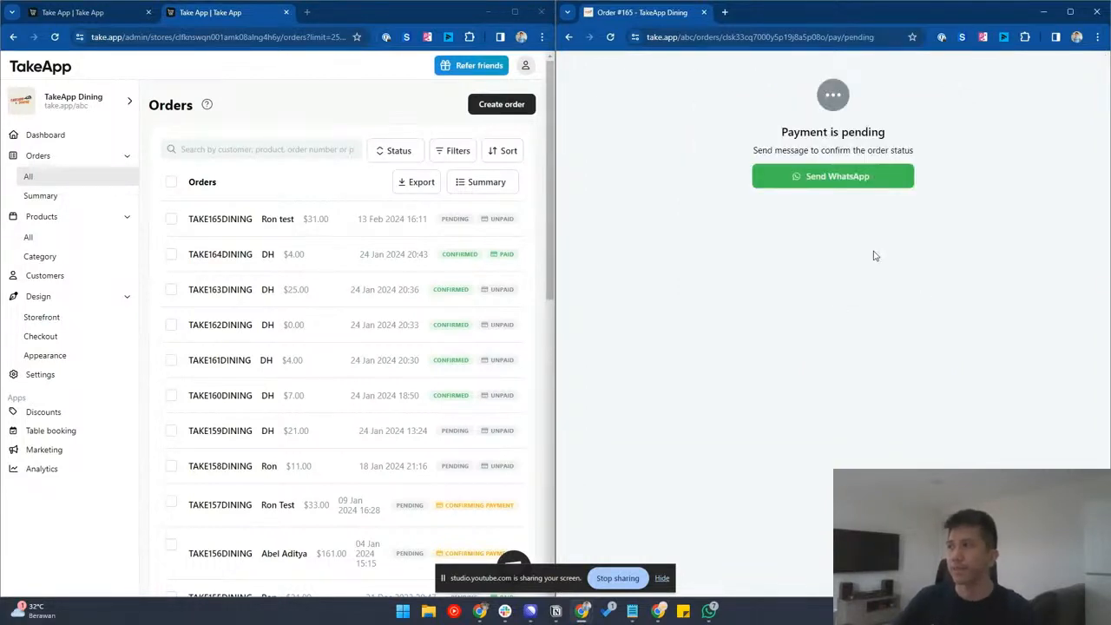
click(803, 180)
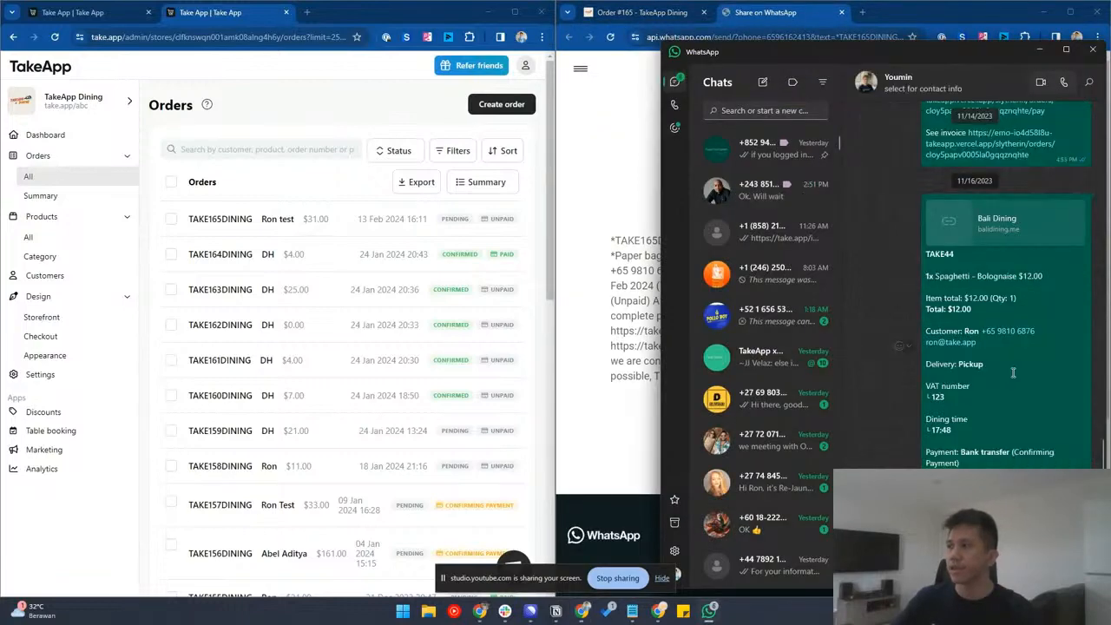
- Send the order message in the open WhatsApp chat and search the chats for the contact's name
click(771, 110)
text(ron sg)
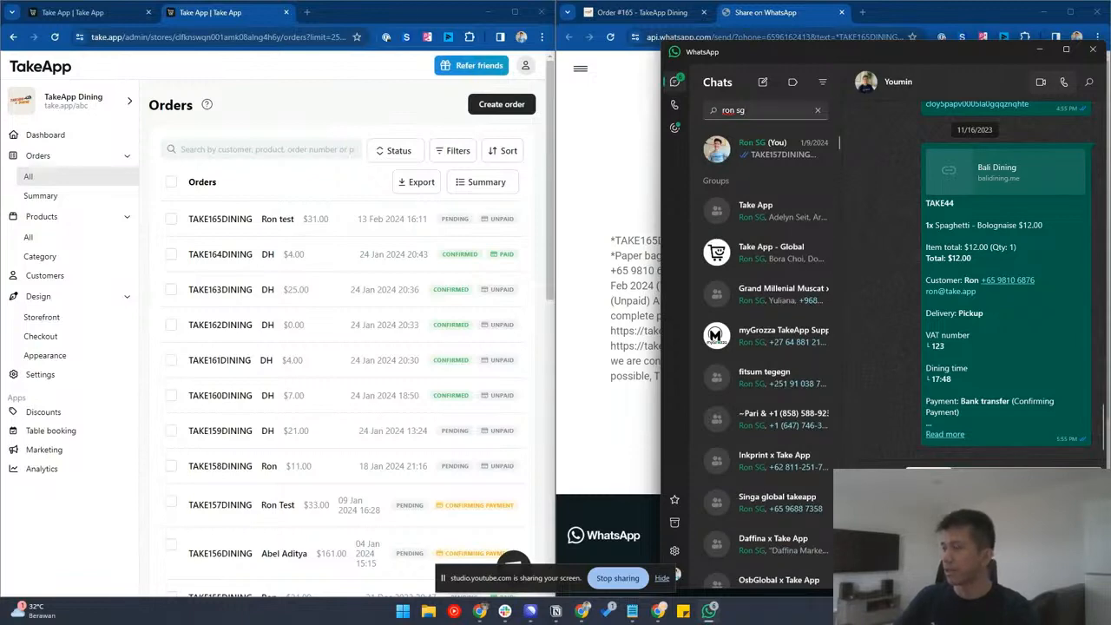
key(Return)
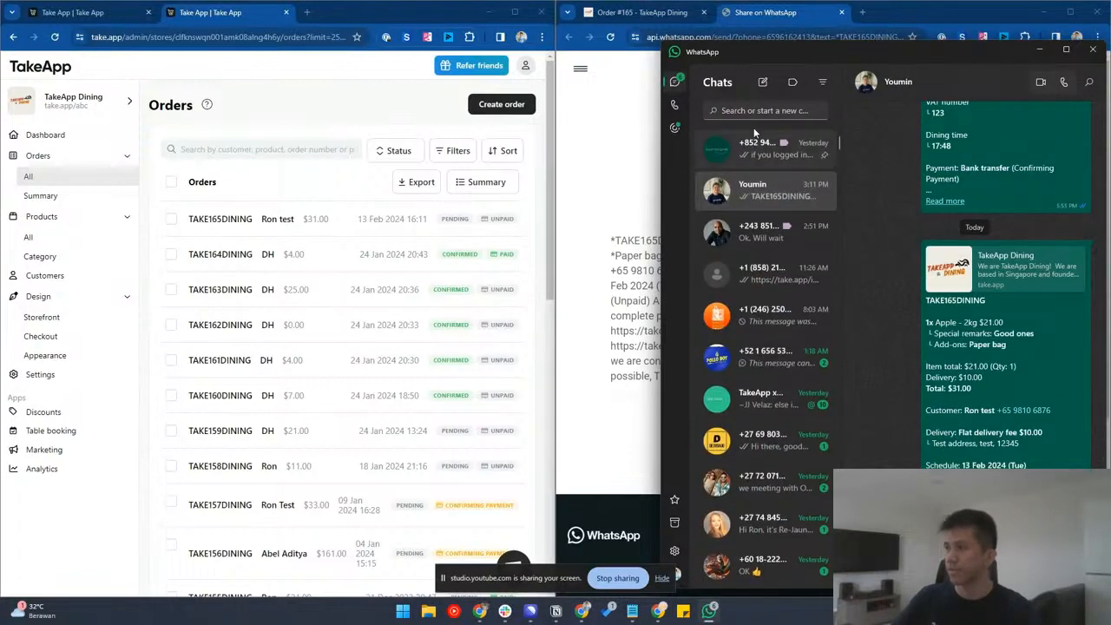
click(763, 110)
text(ron sg)
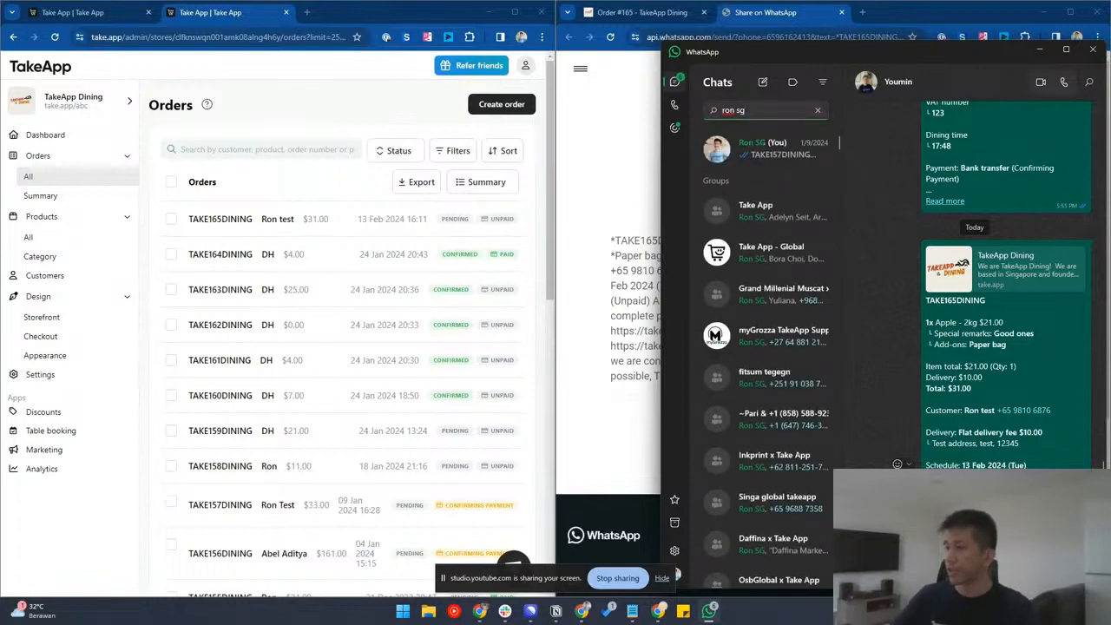
- Examine the order message's reference, item, remarks, add-on, totals, customer, delivery address, schedule and payment method
scroll(947, 357, down, 3)
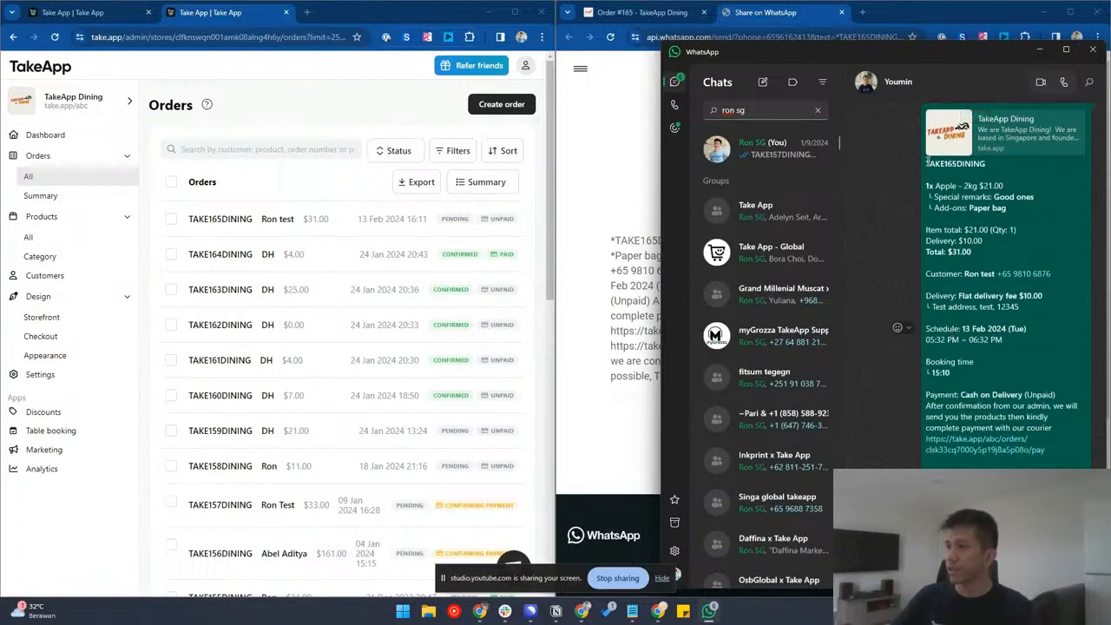
drag(928, 164, 1011, 164)
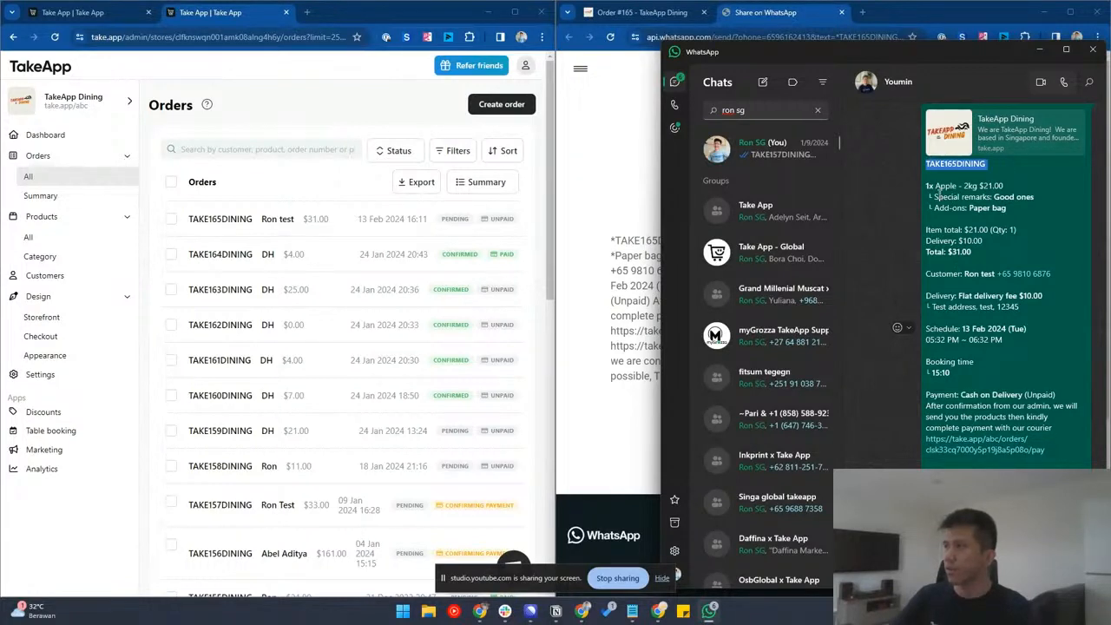
drag(928, 185, 1006, 184)
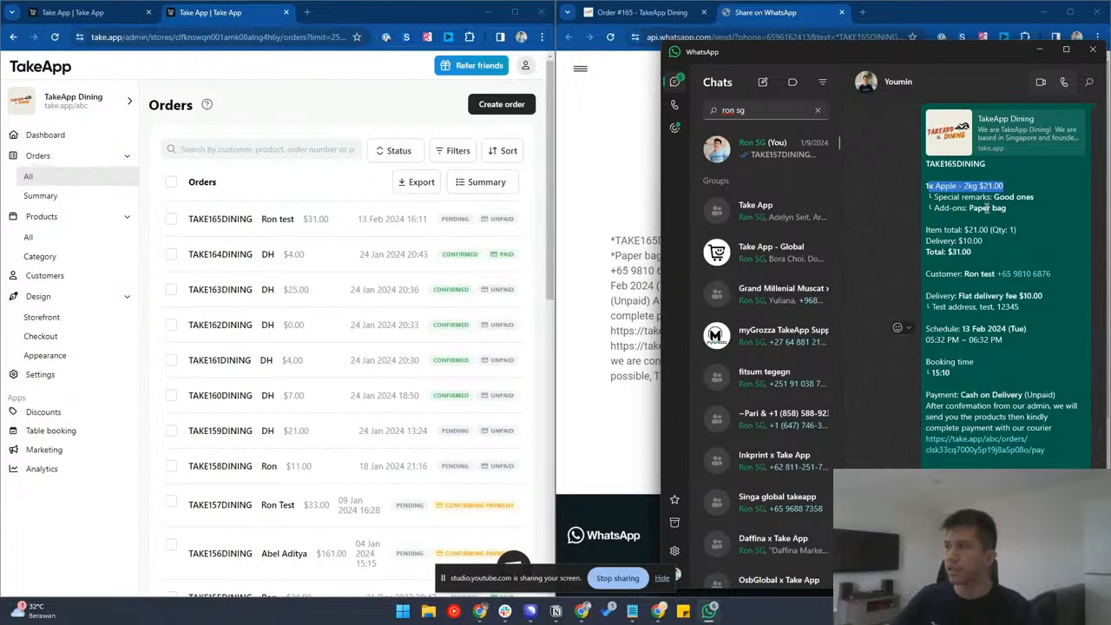
drag(1037, 197, 929, 200)
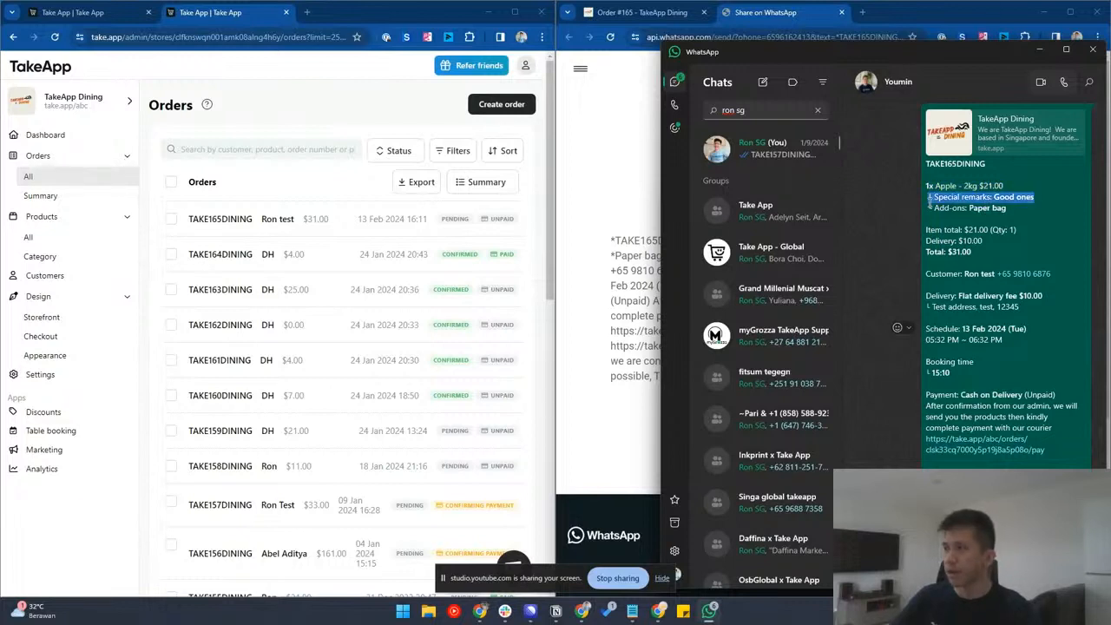
drag(1014, 212, 930, 208)
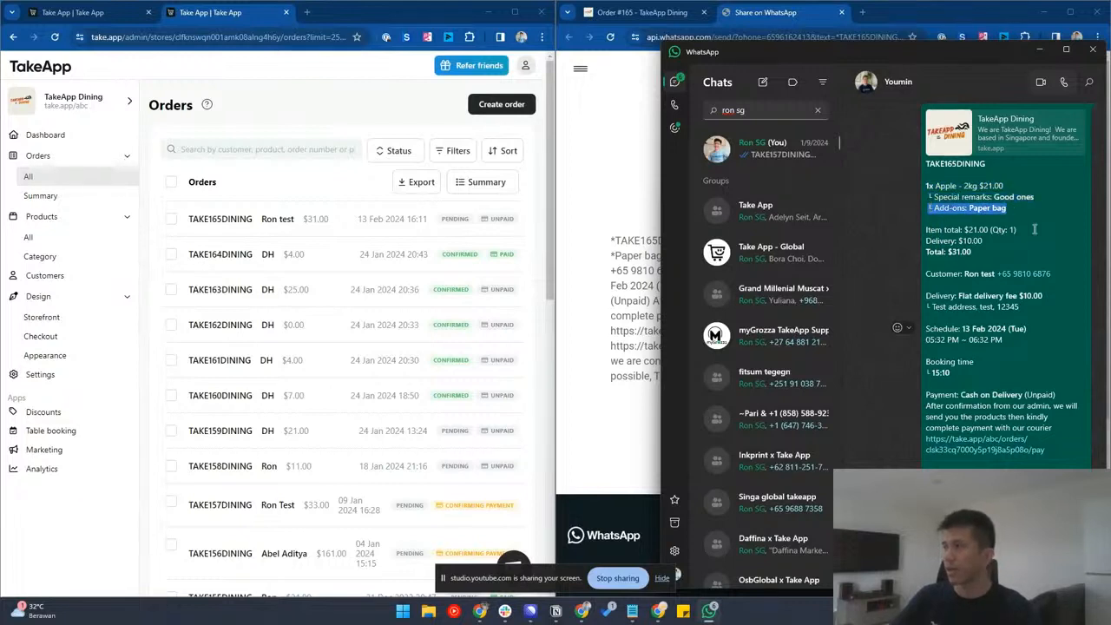
drag(1038, 231, 924, 228)
drag(1001, 240, 928, 252)
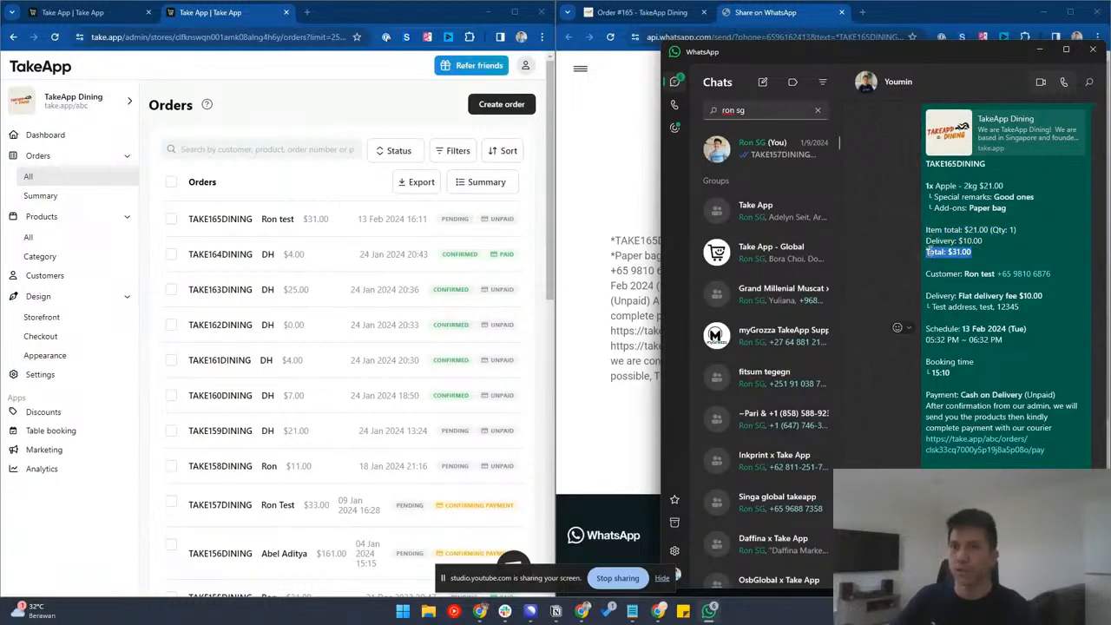
click(971, 276)
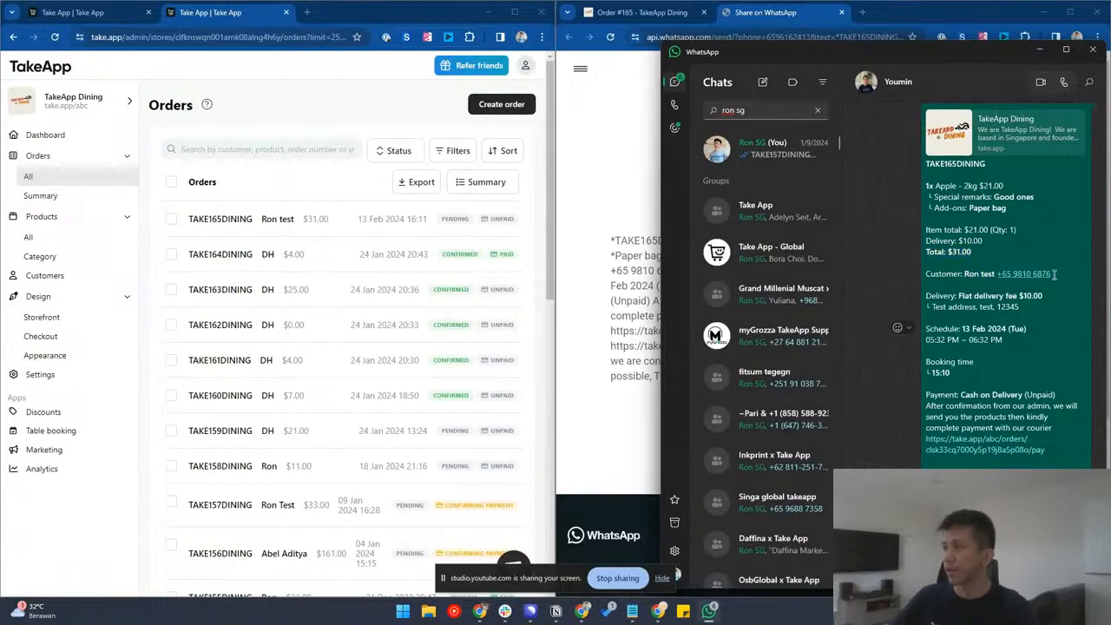
drag(934, 309, 1025, 306)
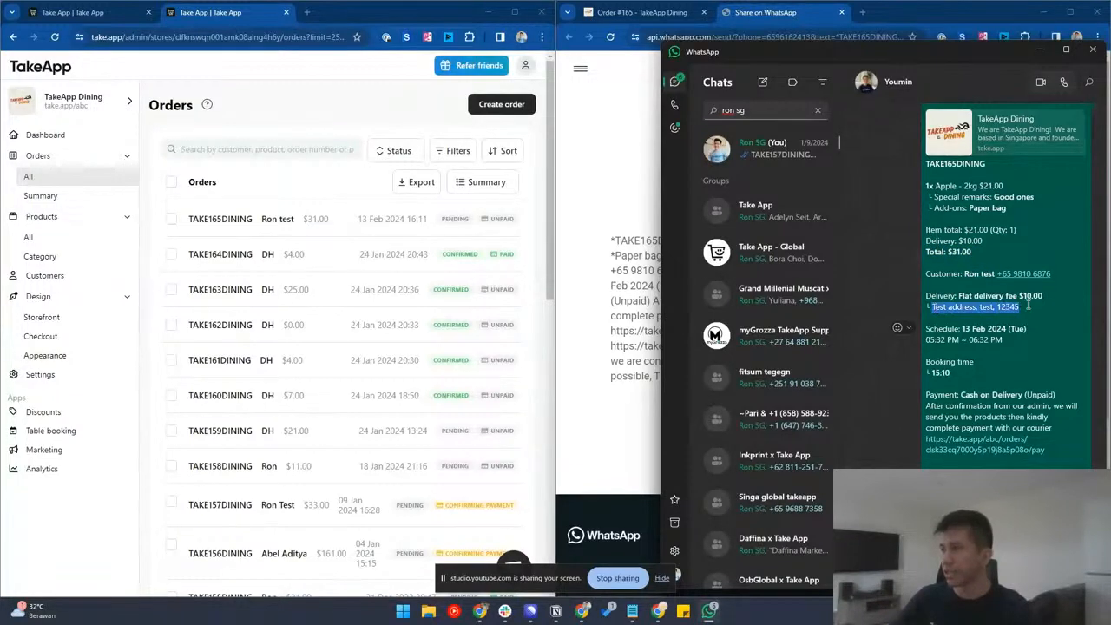
drag(962, 329, 1029, 329)
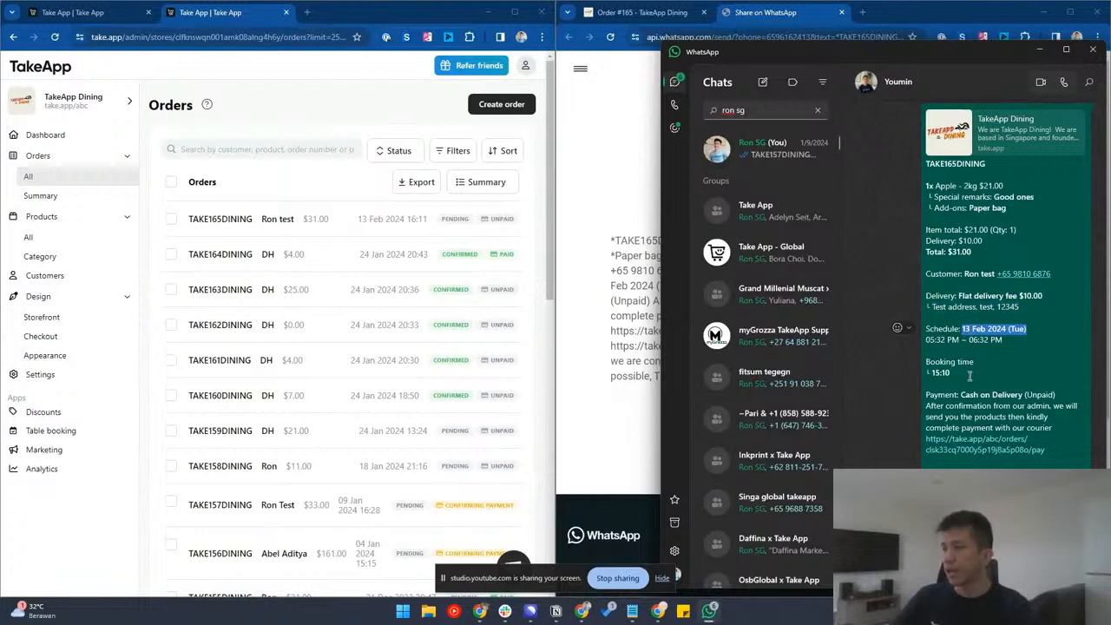
scroll(969, 375, down, 1)
drag(961, 389, 1029, 389)
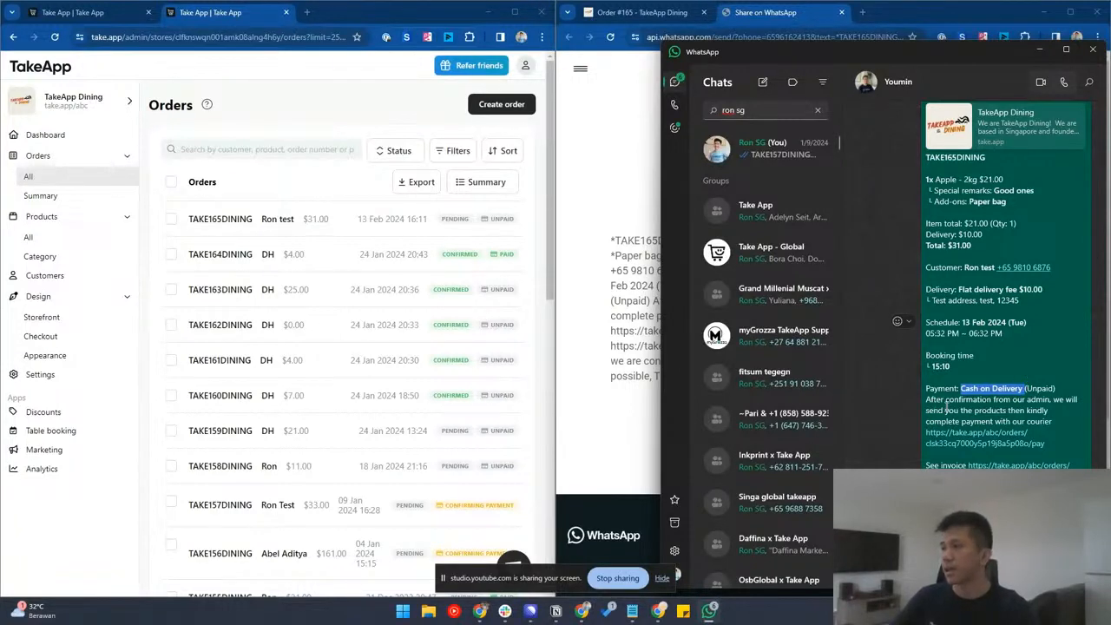
- Open the invoice link from the WhatsApp order message and look through the invoice
click(1033, 454)
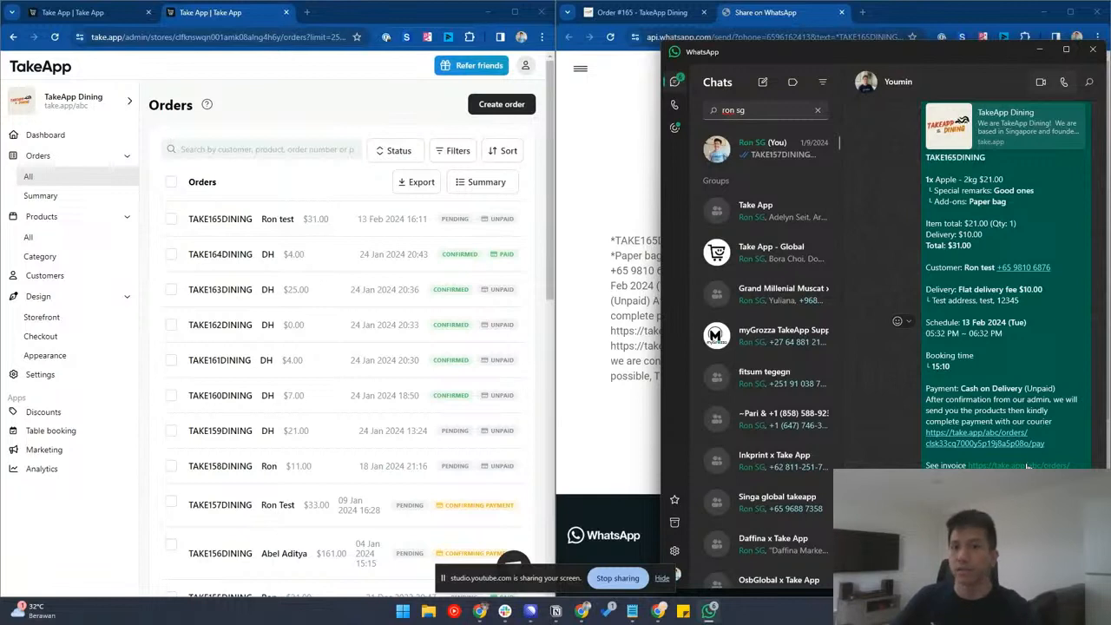
click(1027, 466)
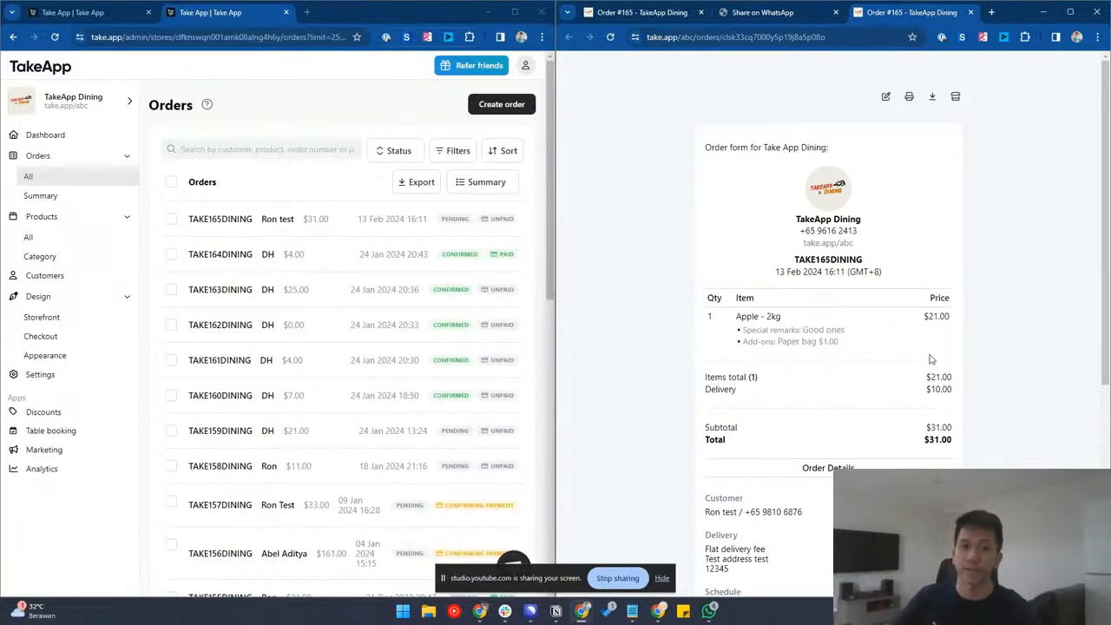
scroll(944, 348, down, 3)
scroll(946, 352, up, 3)
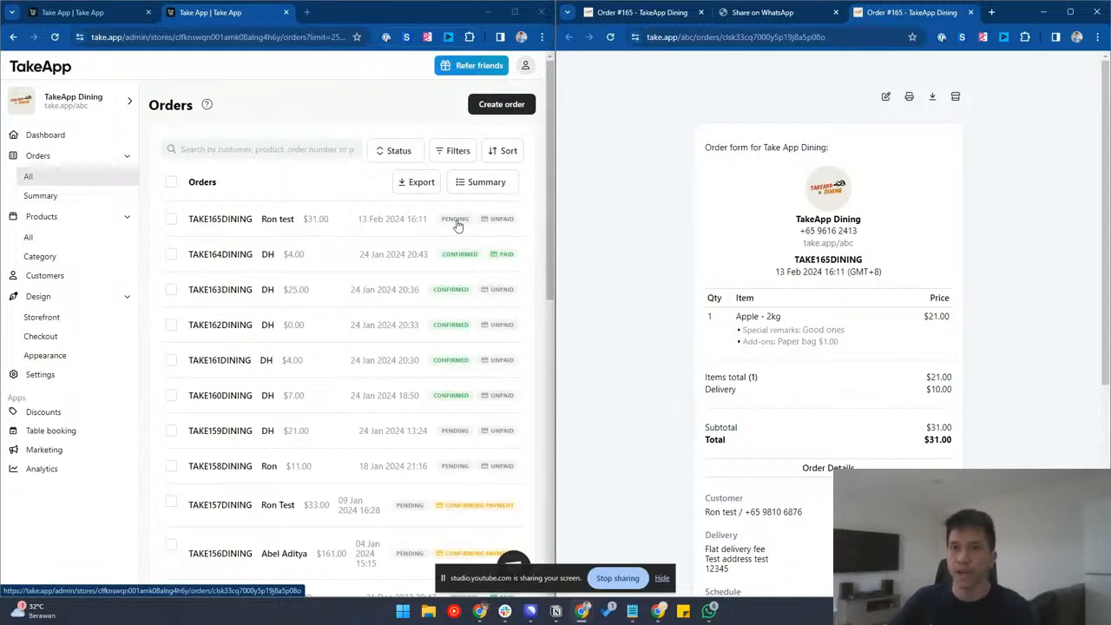
- Change the order status of the newest order in the list to Fulfilled and save it
click(172, 220)
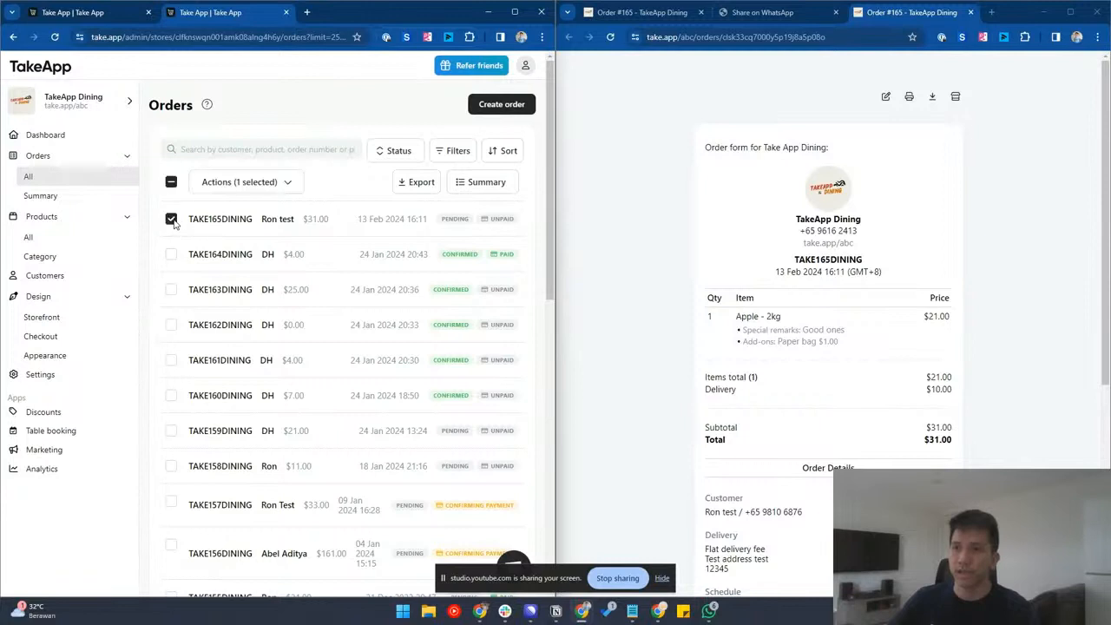
click(224, 183)
click(245, 212)
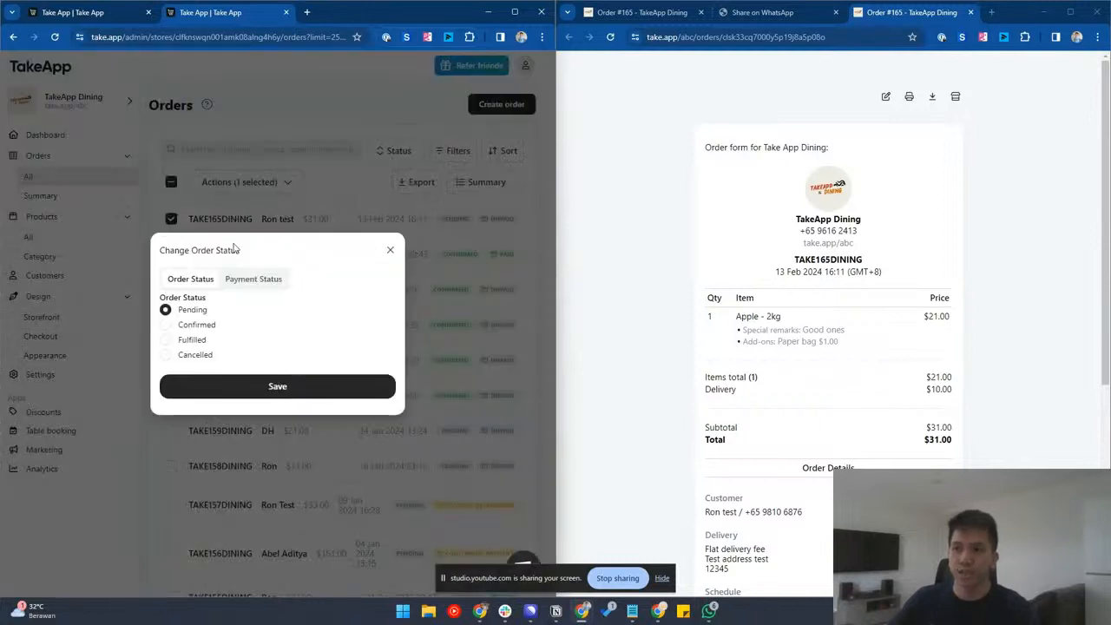
click(192, 341)
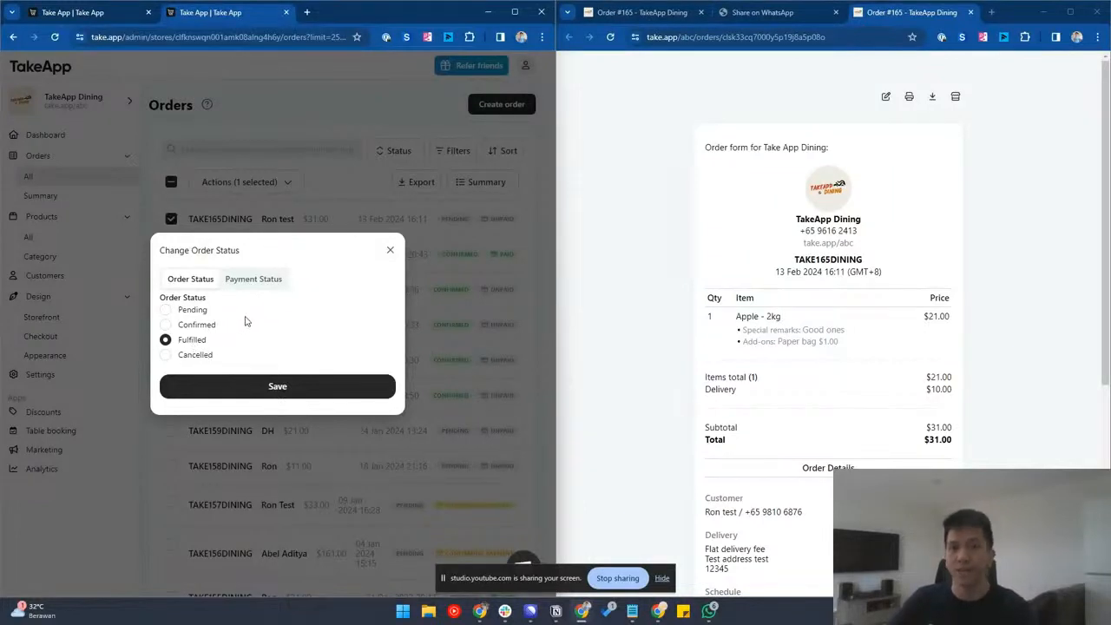
click(278, 389)
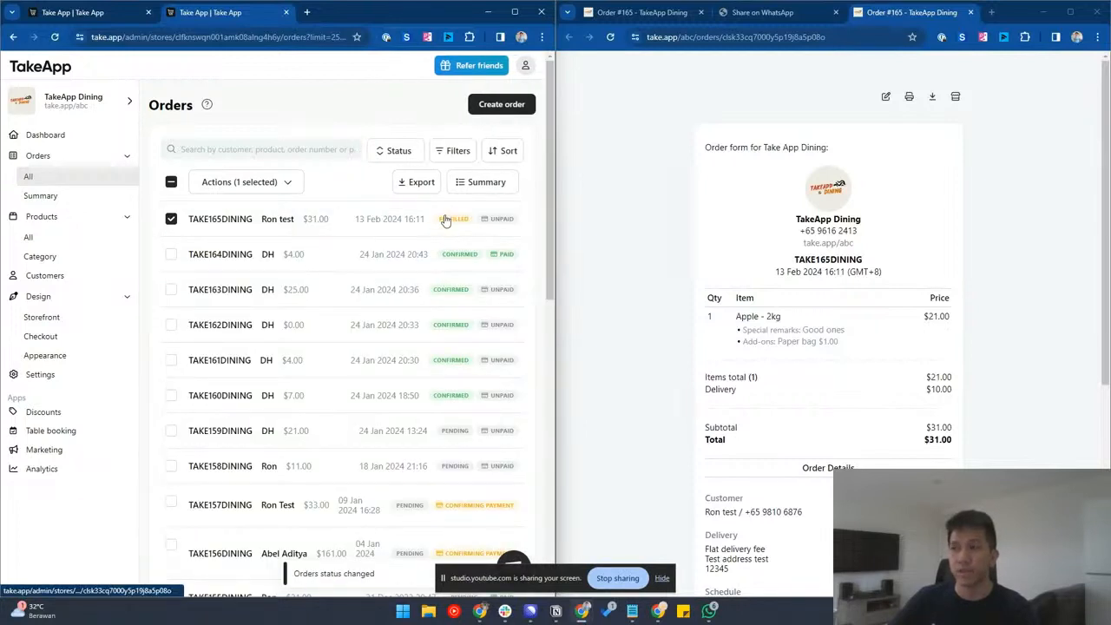
- Change the payment status of the selected newest order to Paid and save it
click(254, 184)
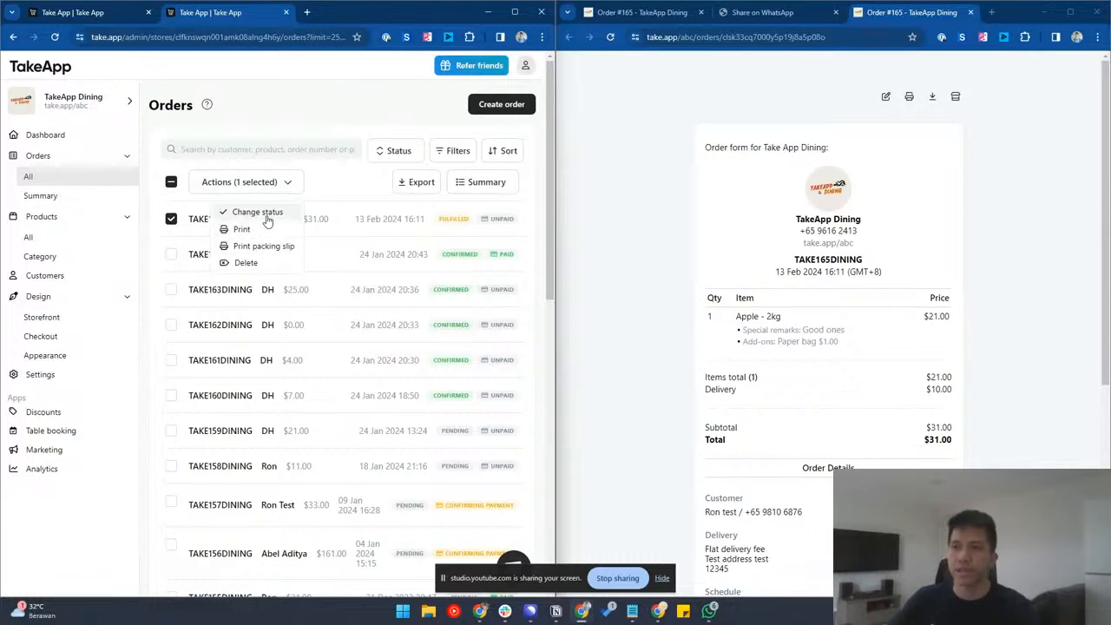
click(267, 217)
click(244, 274)
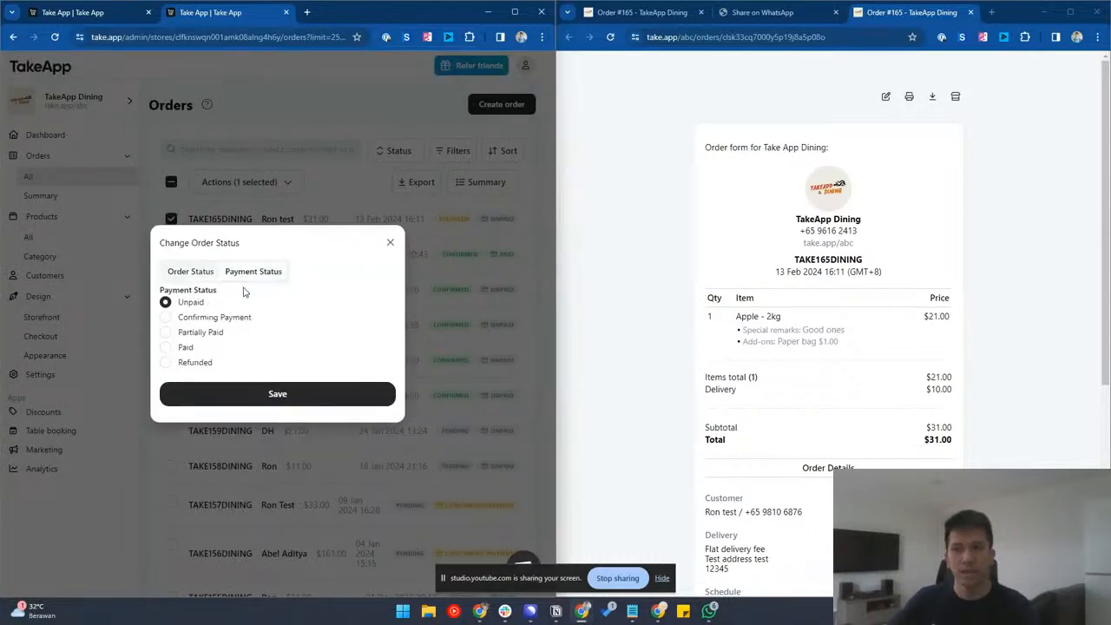
click(200, 333)
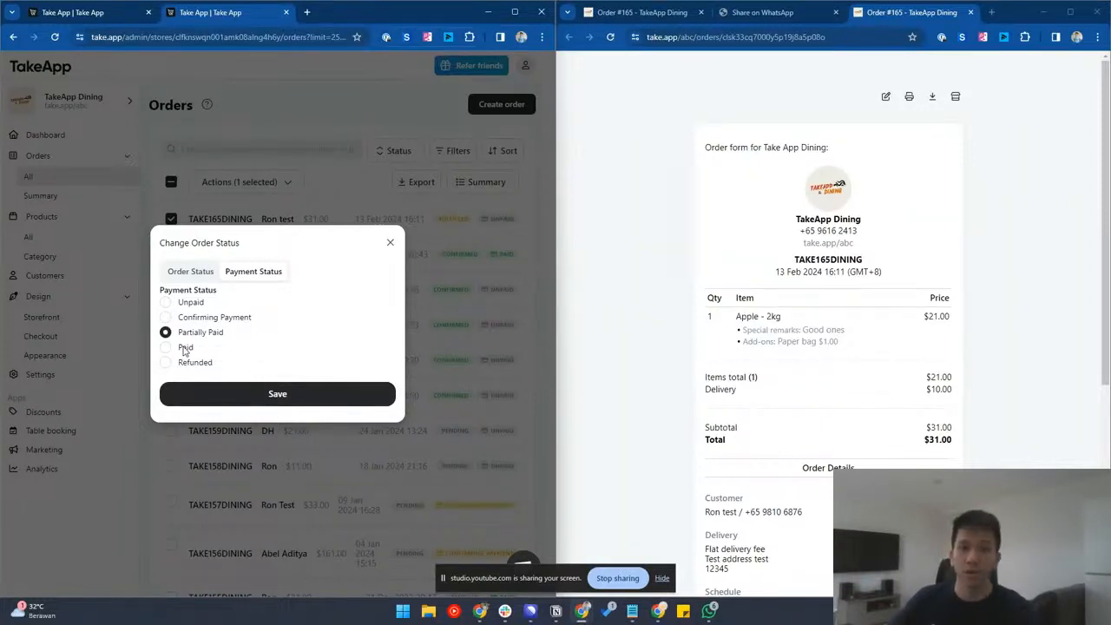
click(185, 348)
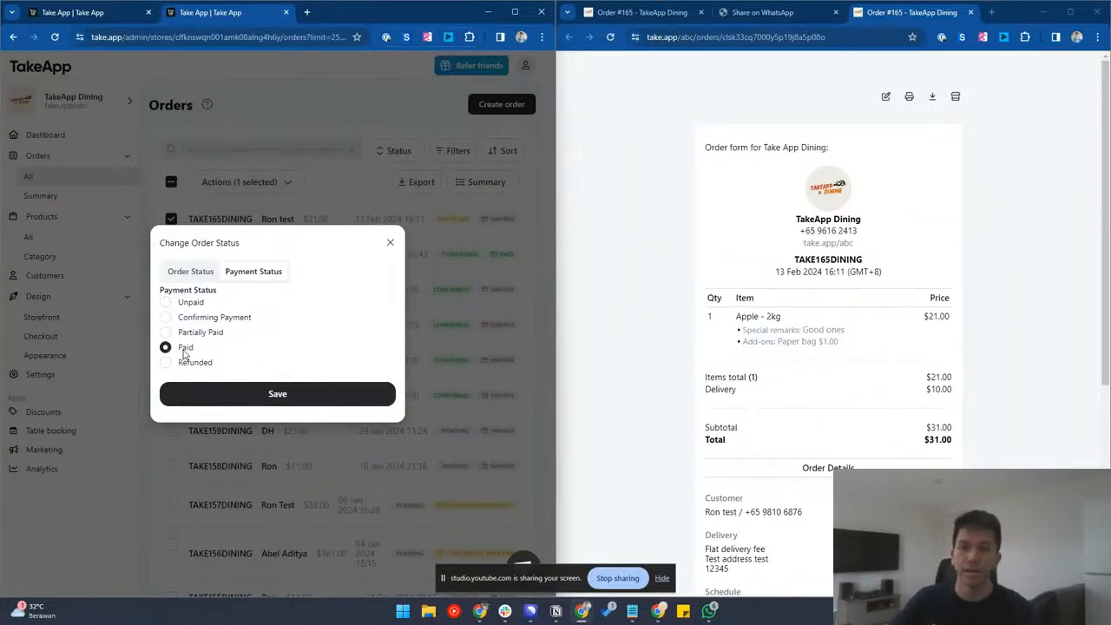
click(261, 403)
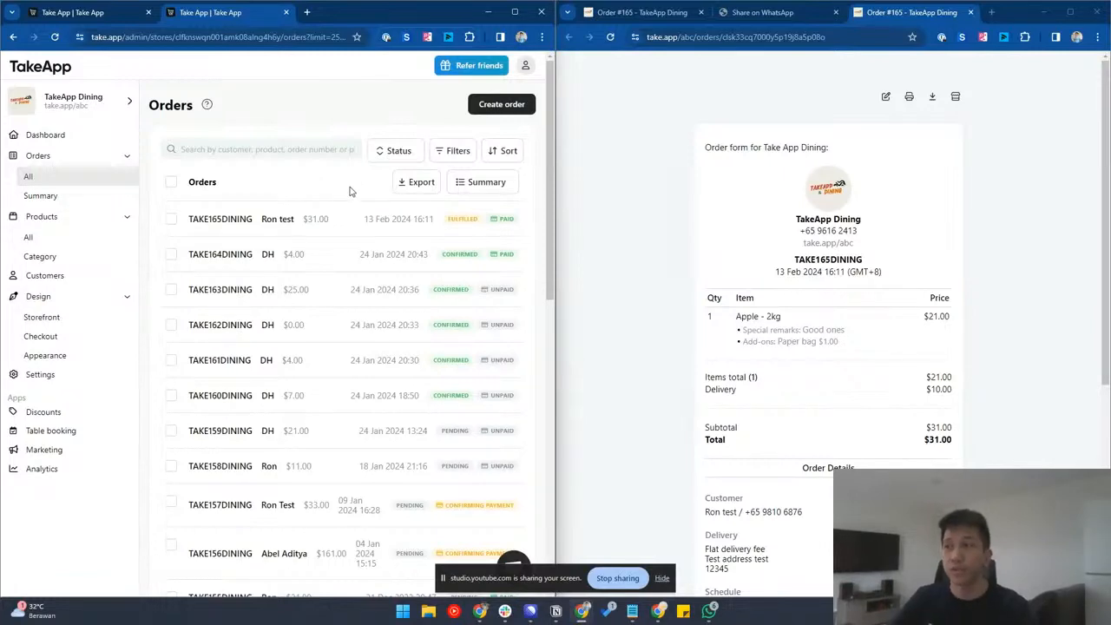
- Filter the orders list by the Unpaid payment status and view the matching orders
click(452, 158)
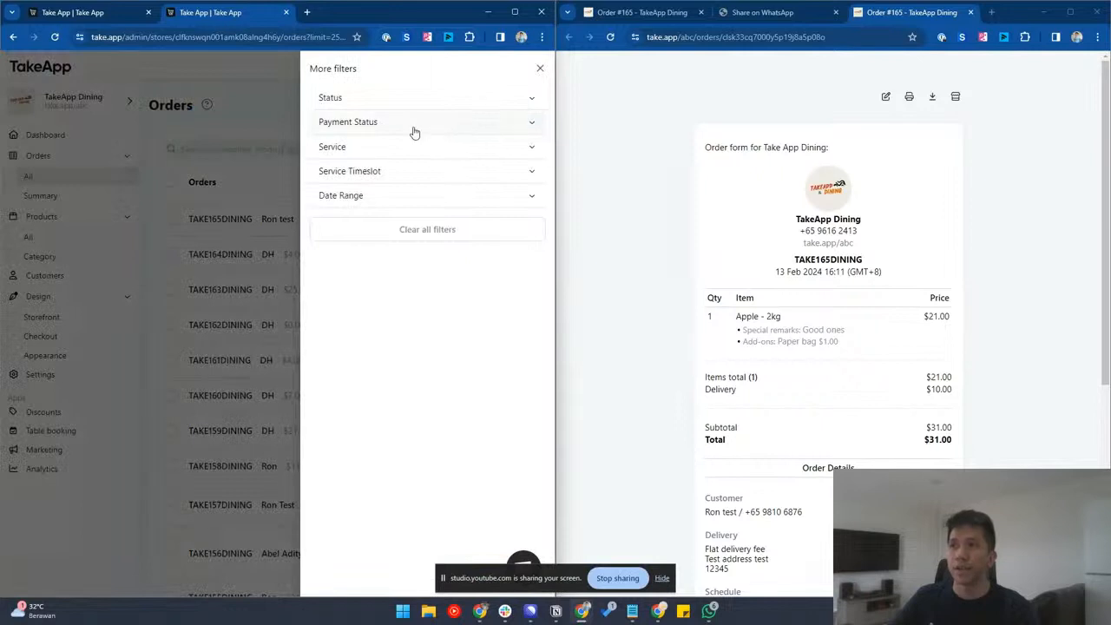
click(415, 128)
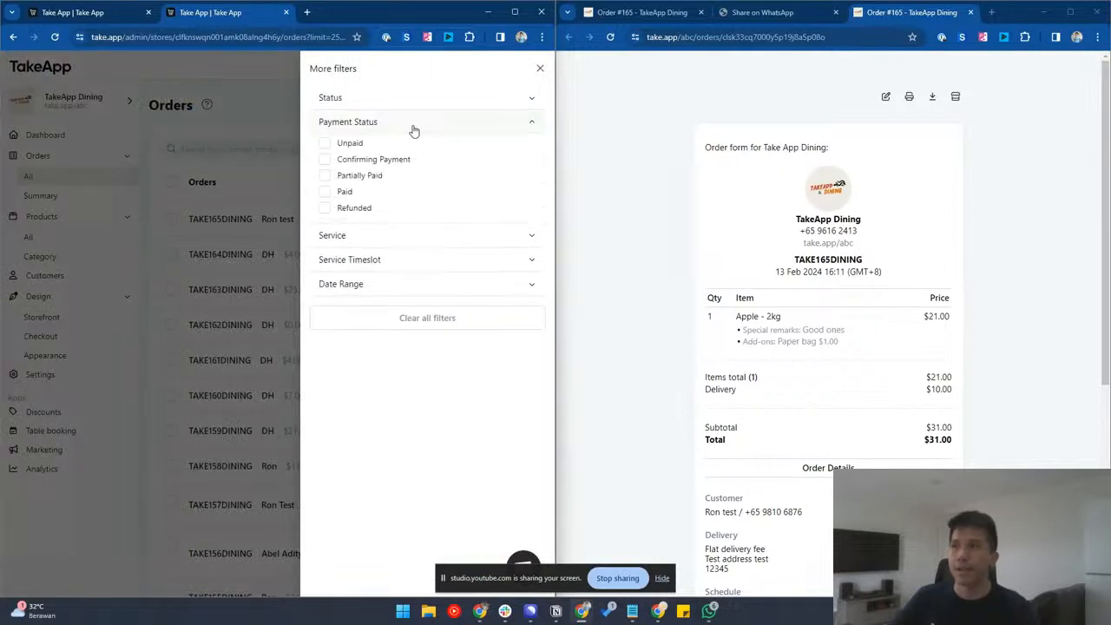
click(326, 143)
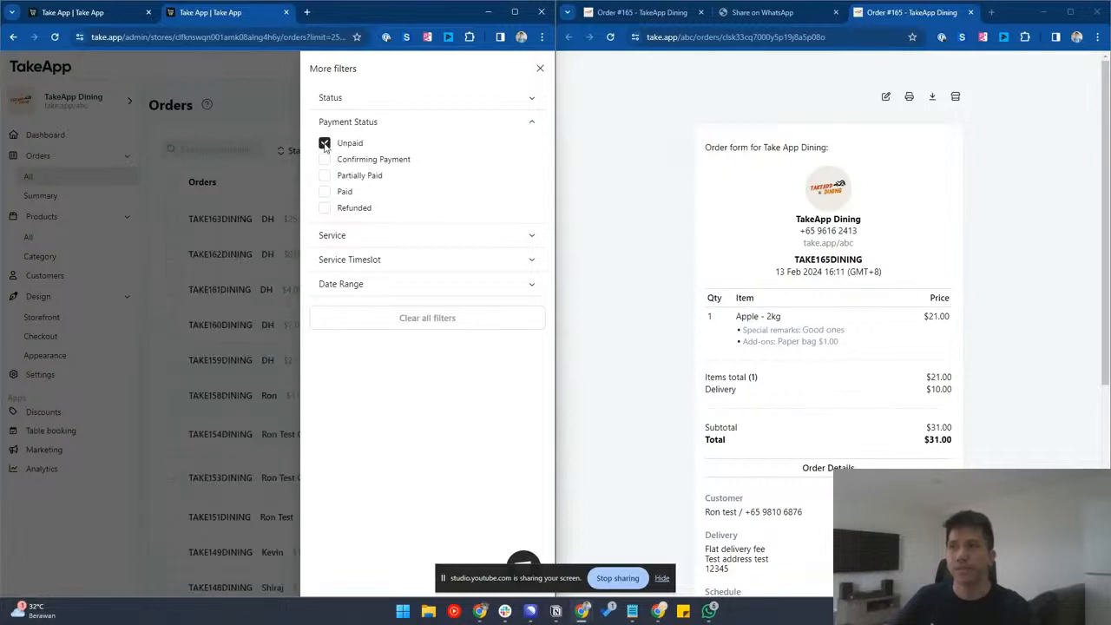
click(259, 106)
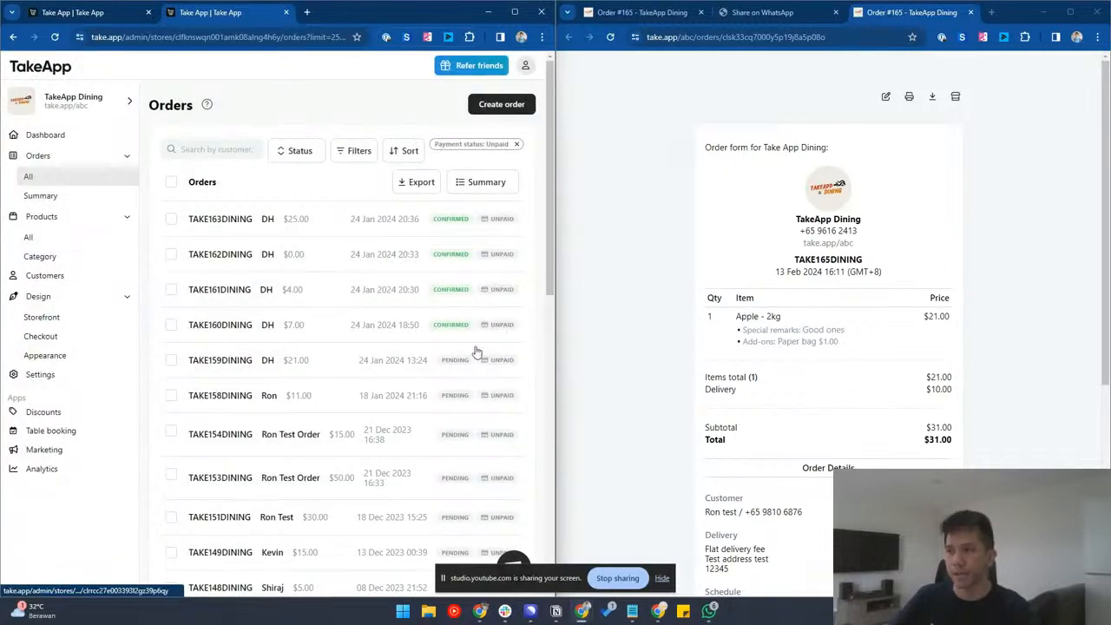
- Remove the Unpaid filter and filter the orders list by the Paid payment status
click(516, 146)
click(459, 149)
click(419, 121)
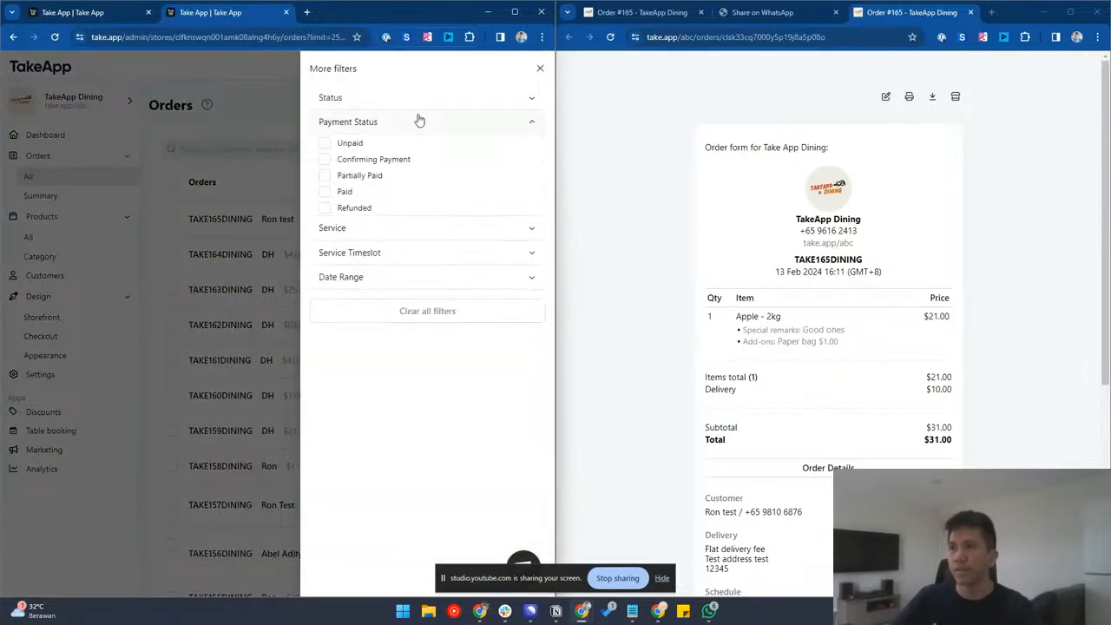
click(324, 191)
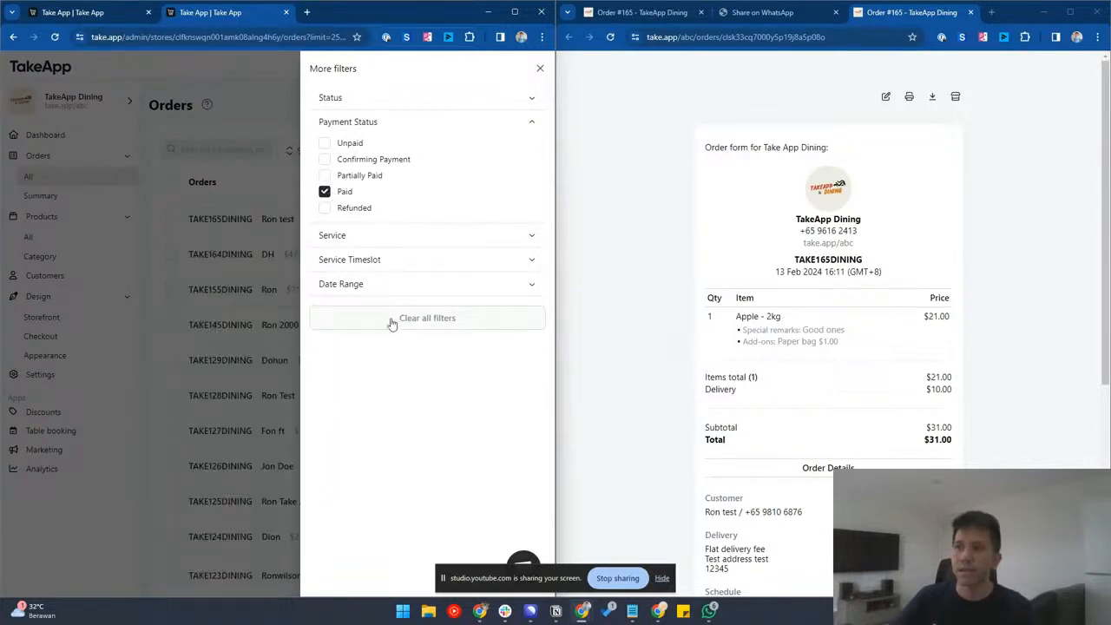
click(376, 184)
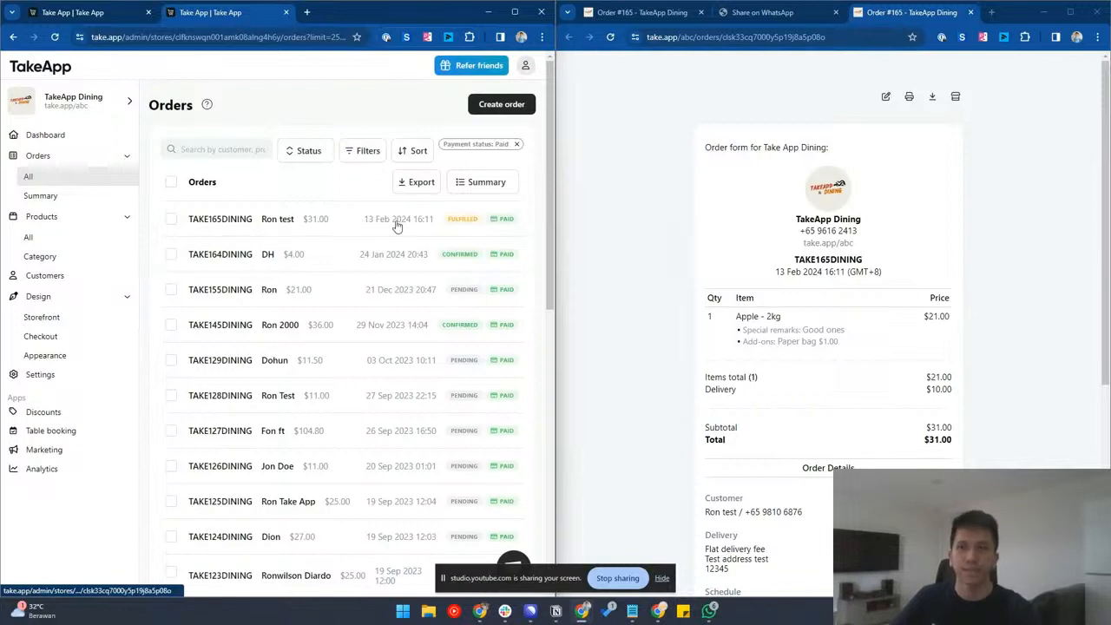
click(708, 612)
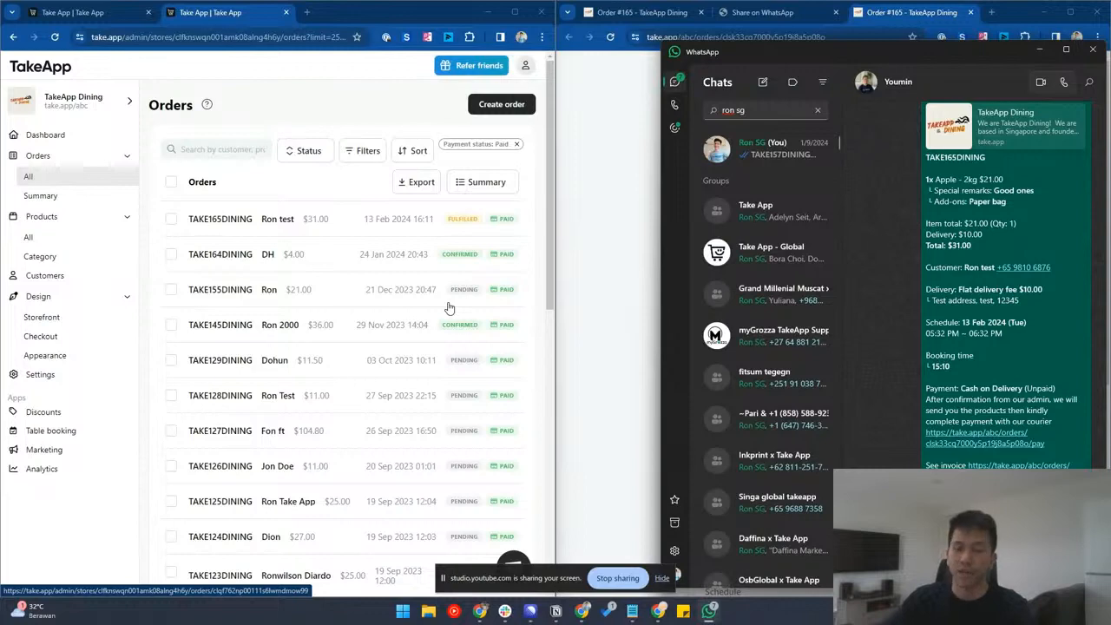
click(1039, 53)
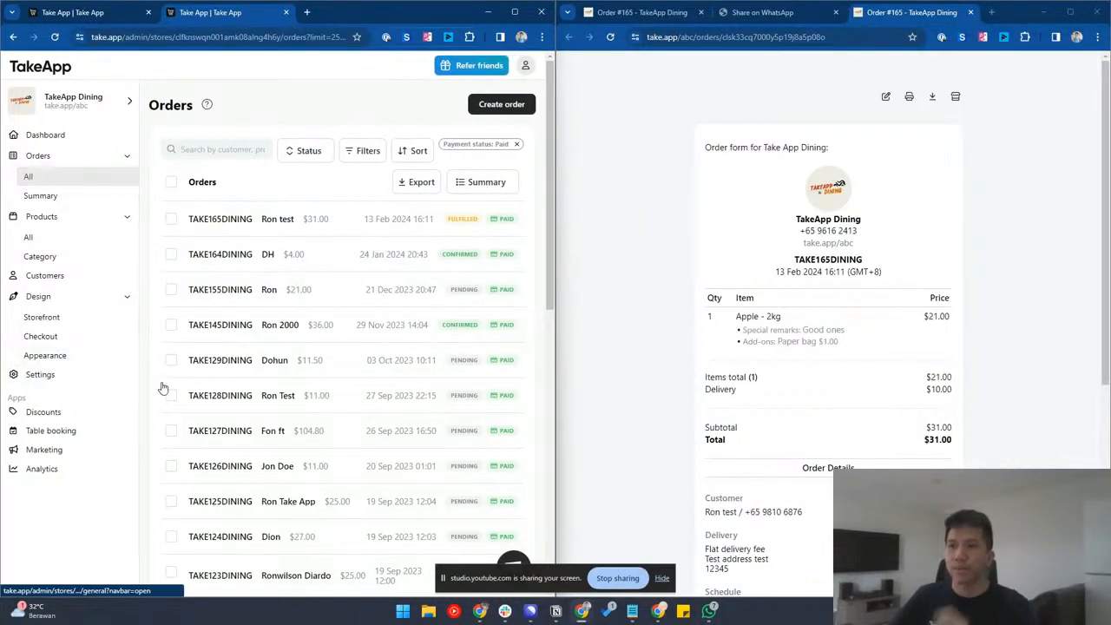
click(99, 380)
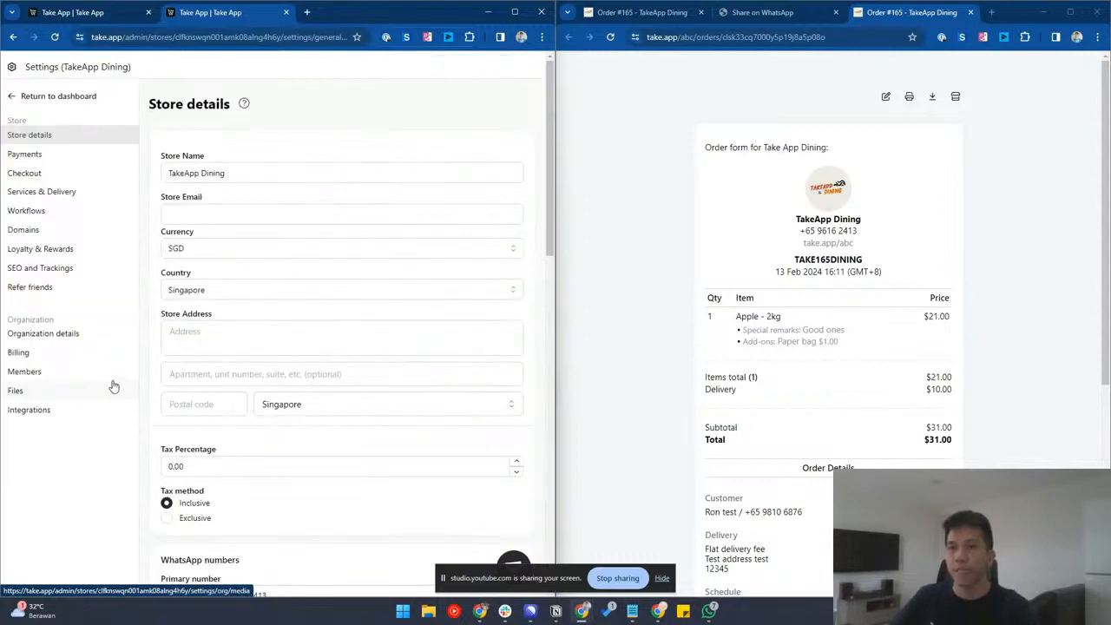
click(101, 196)
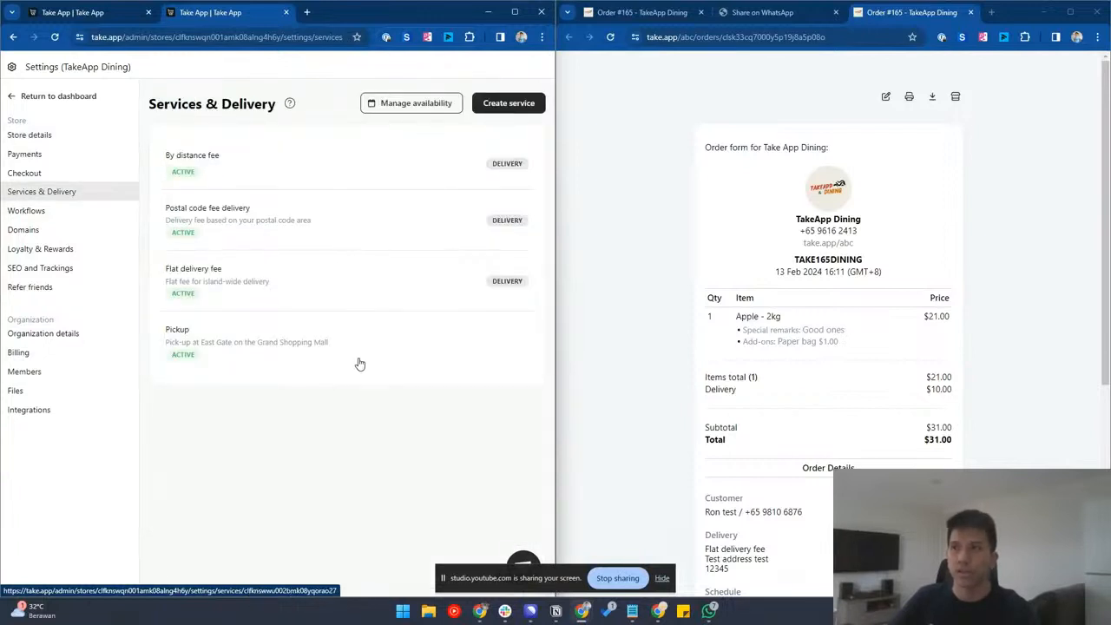
click(66, 104)
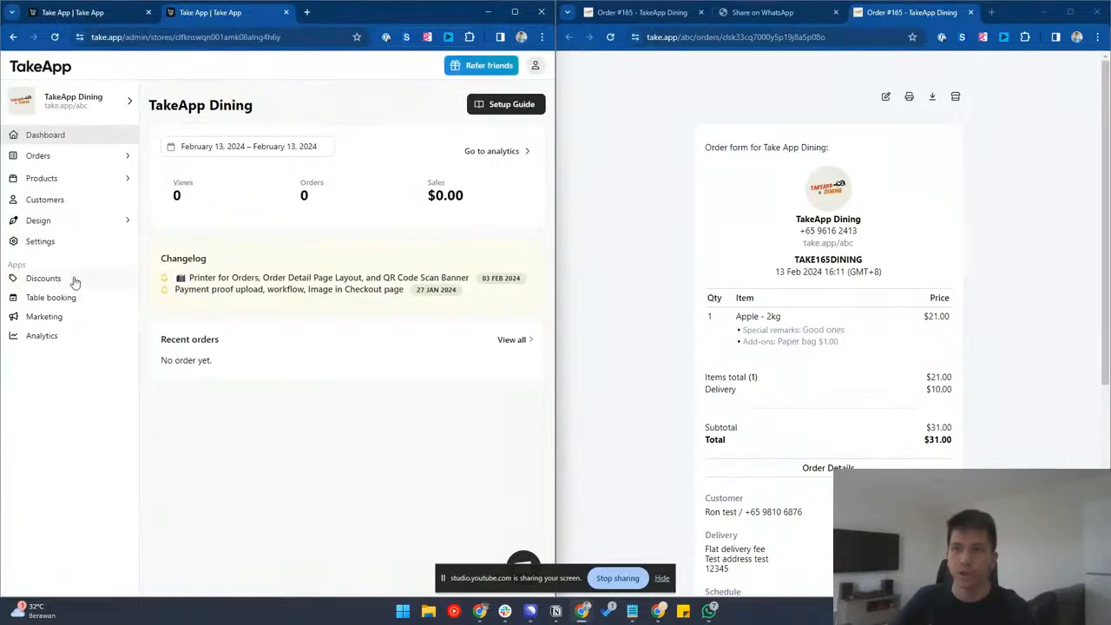
- Start a new service in the Services & Delivery settings, named "Flat delivery" with the description "Flat delivery fee island wide"
click(57, 244)
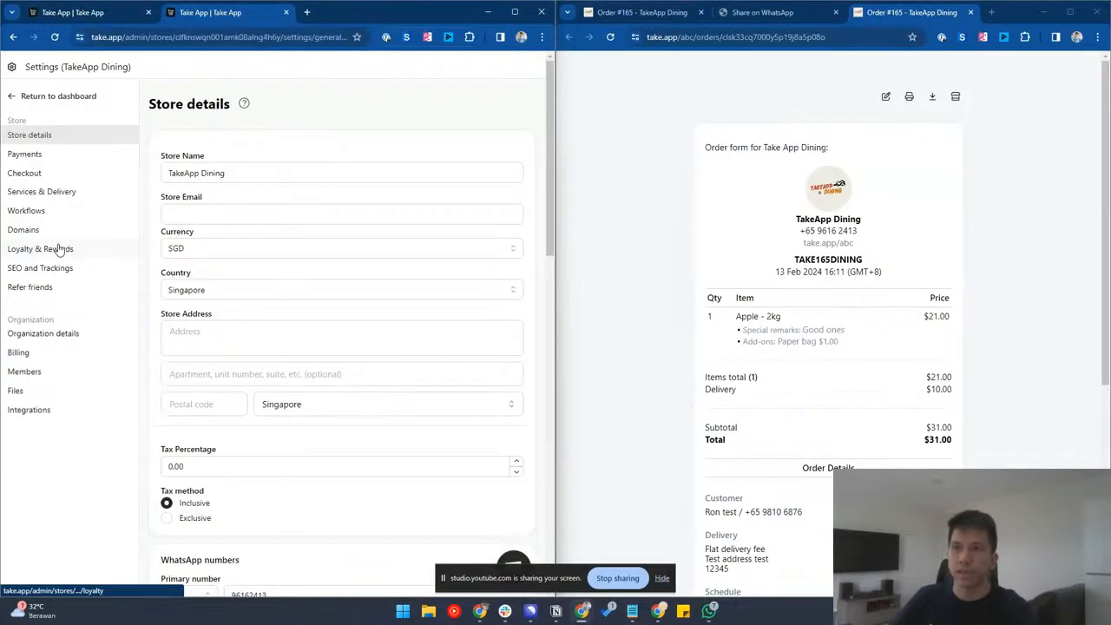
click(50, 192)
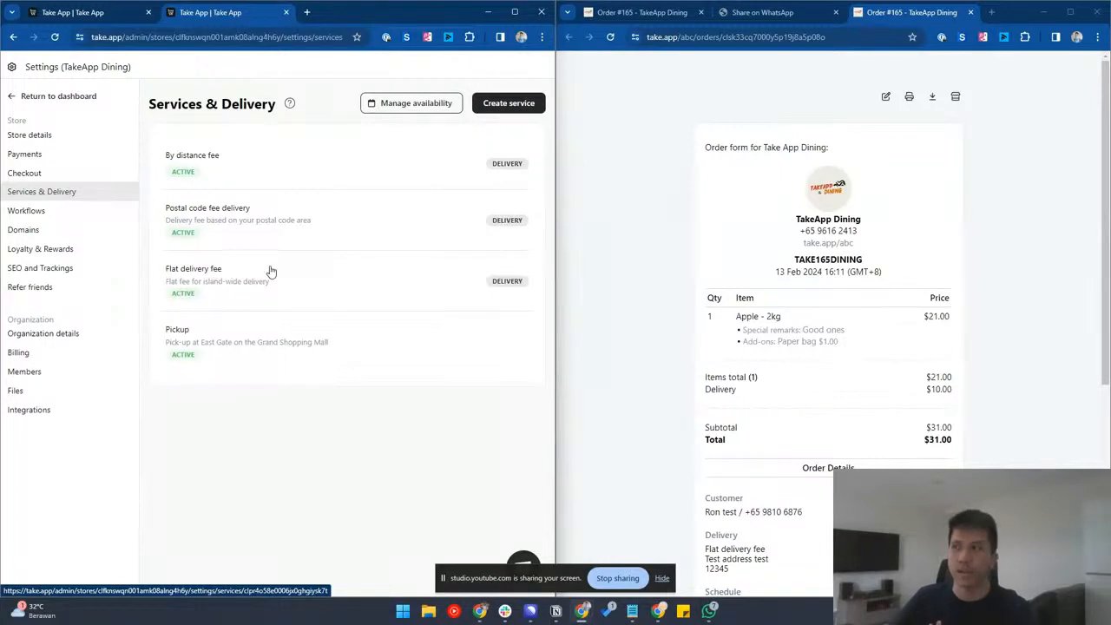
click(524, 111)
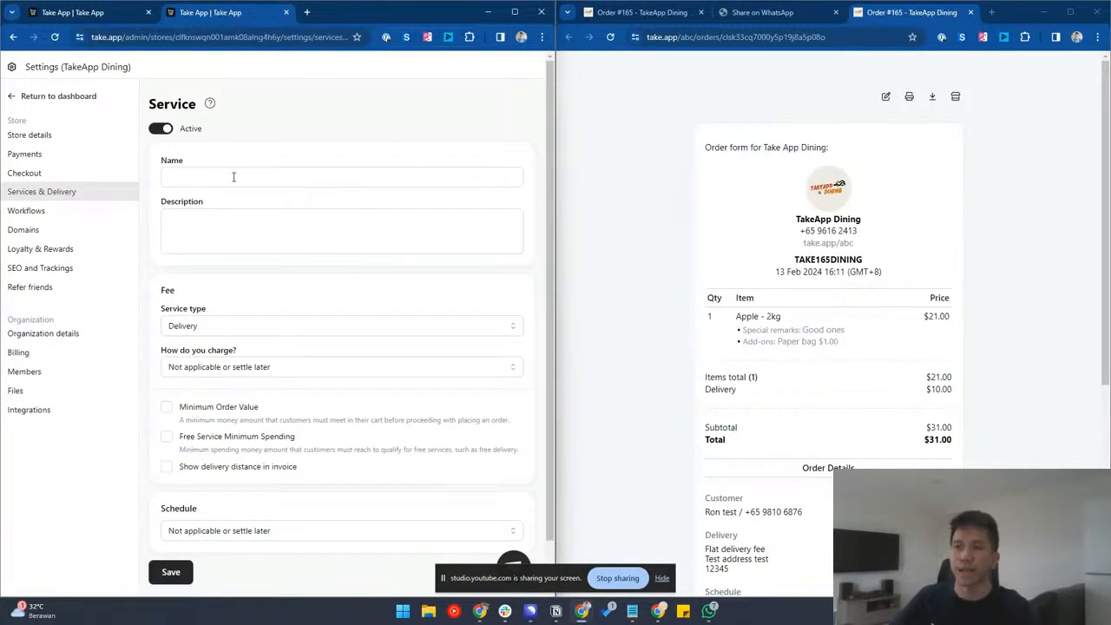
click(241, 176)
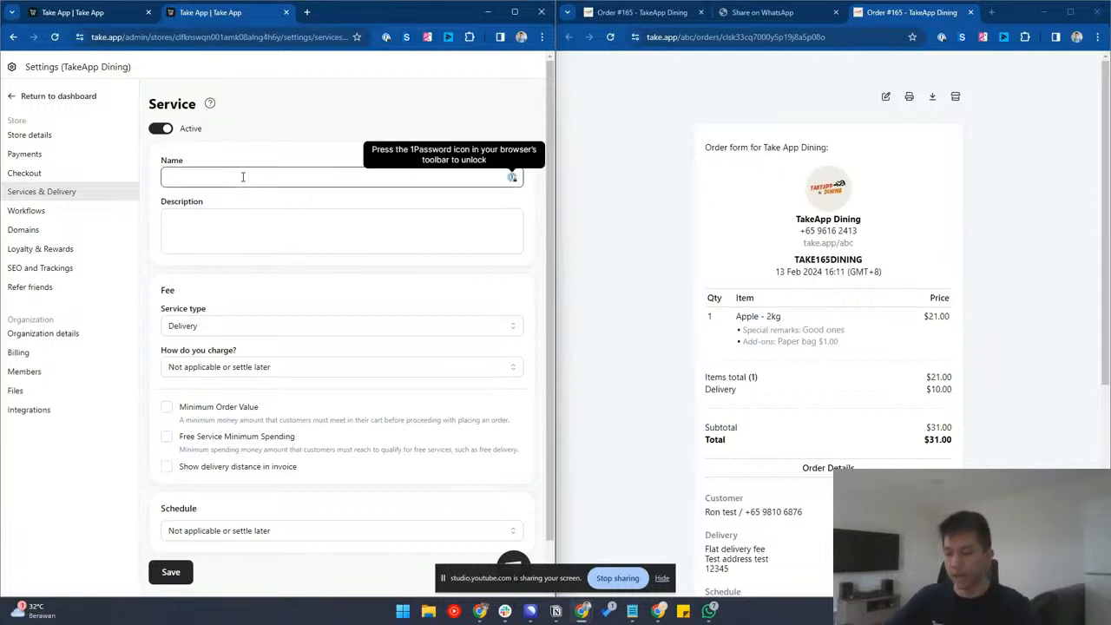
text(Flat delivery)
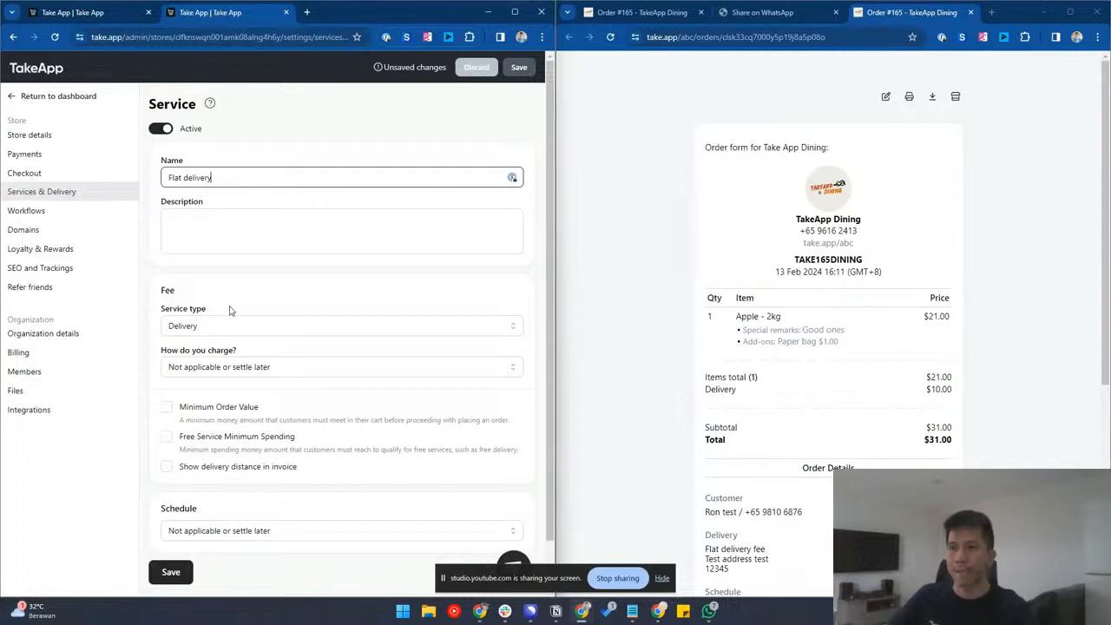
click(215, 228)
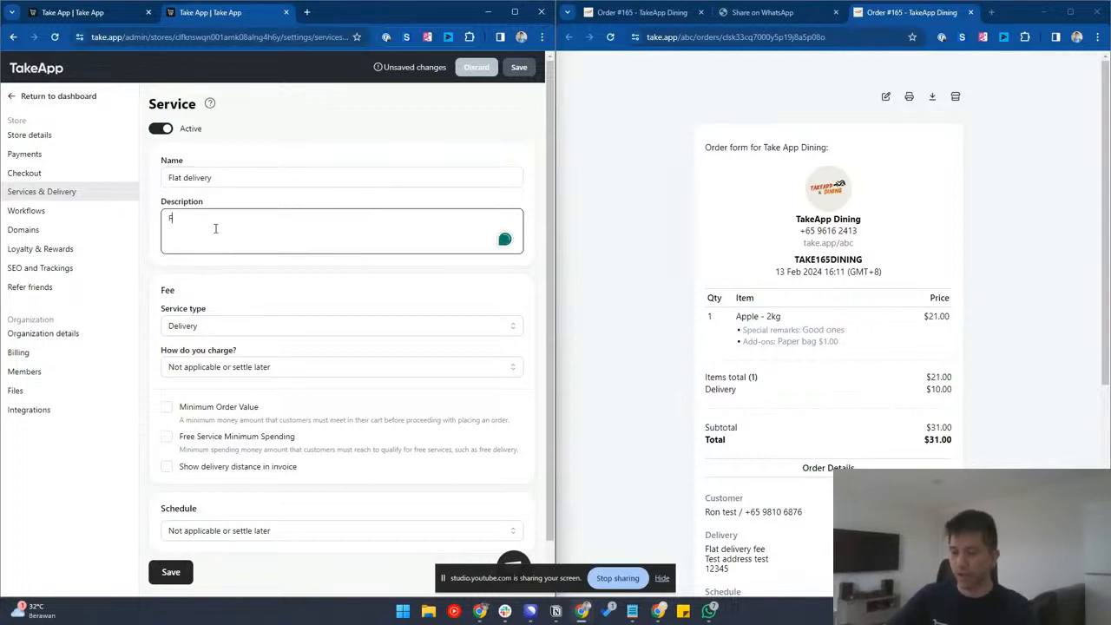
text(Flat delivery fee)
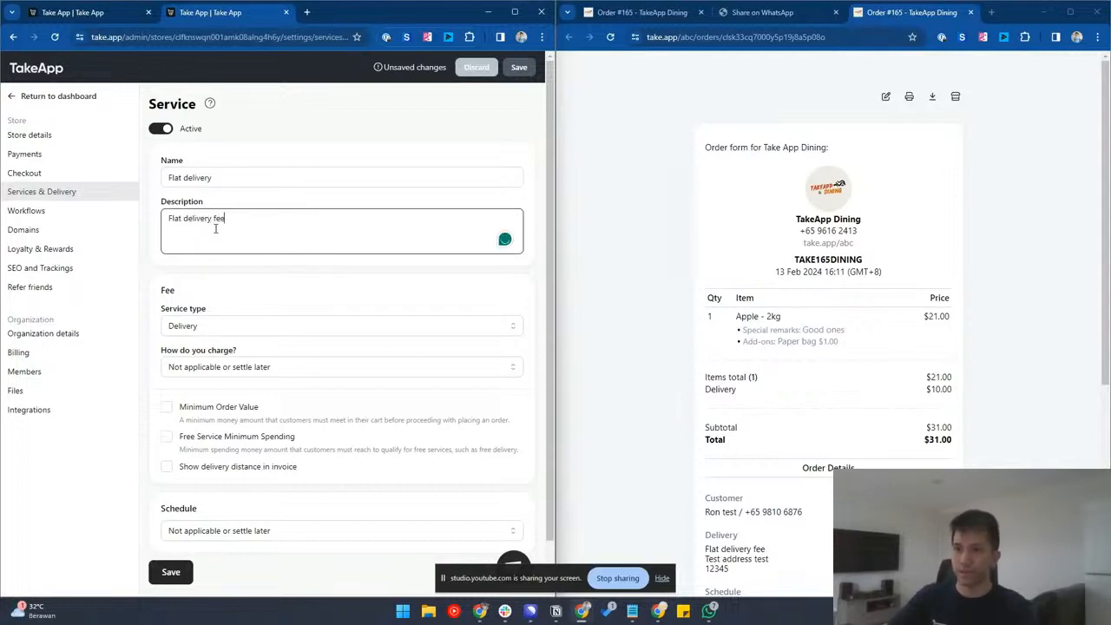
text( island wide)
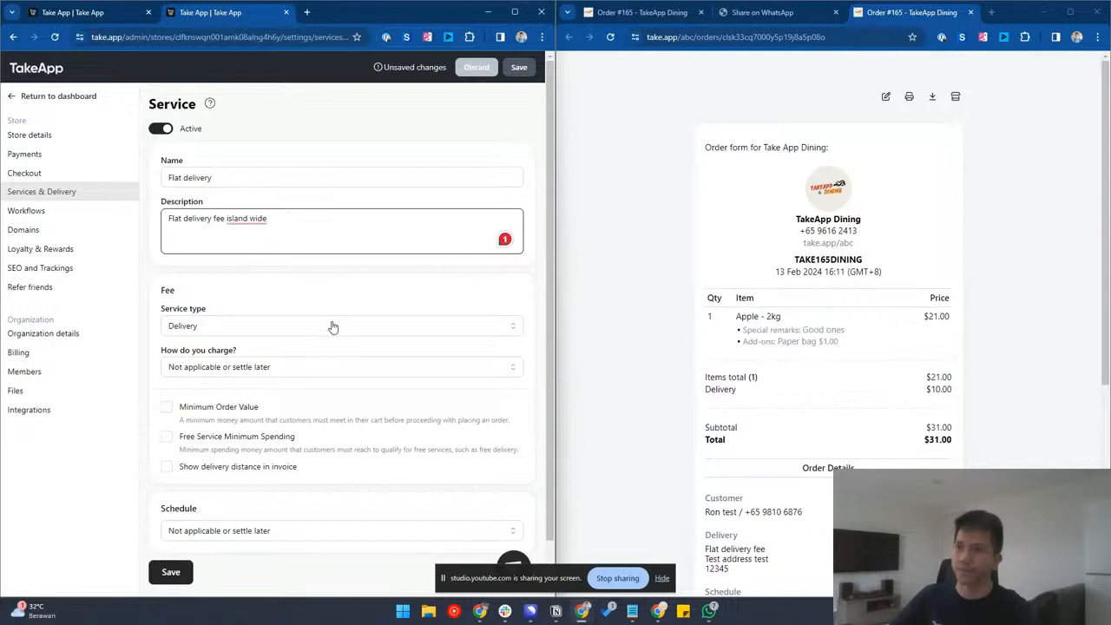
- Charge a flat fee of 5 for the new delivery service and rename it "Flat delivery $5"
click(190, 329)
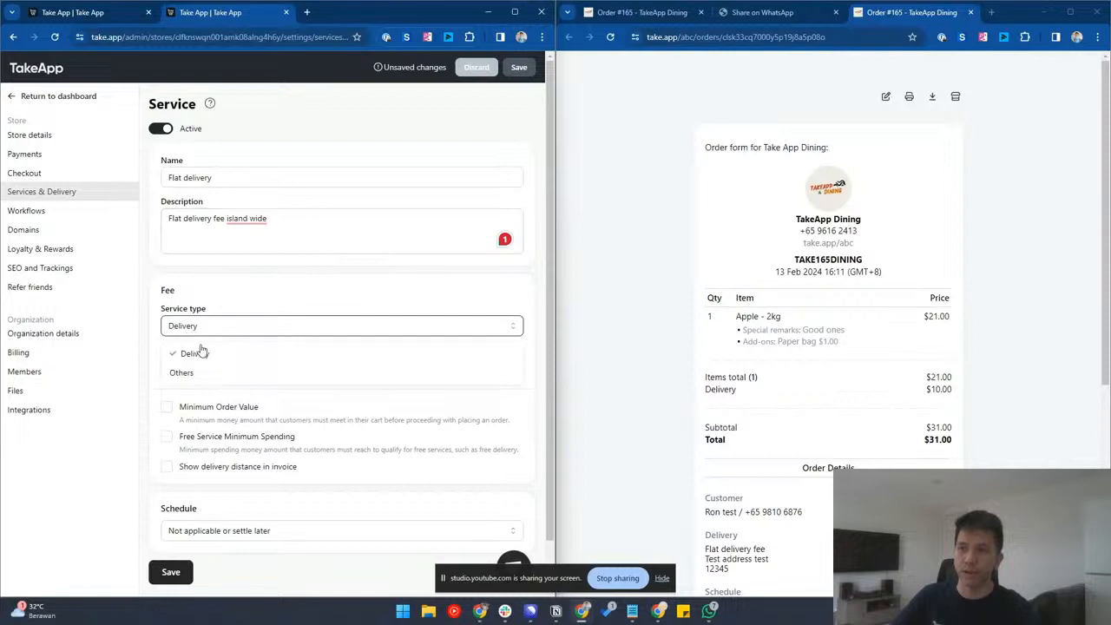
click(236, 292)
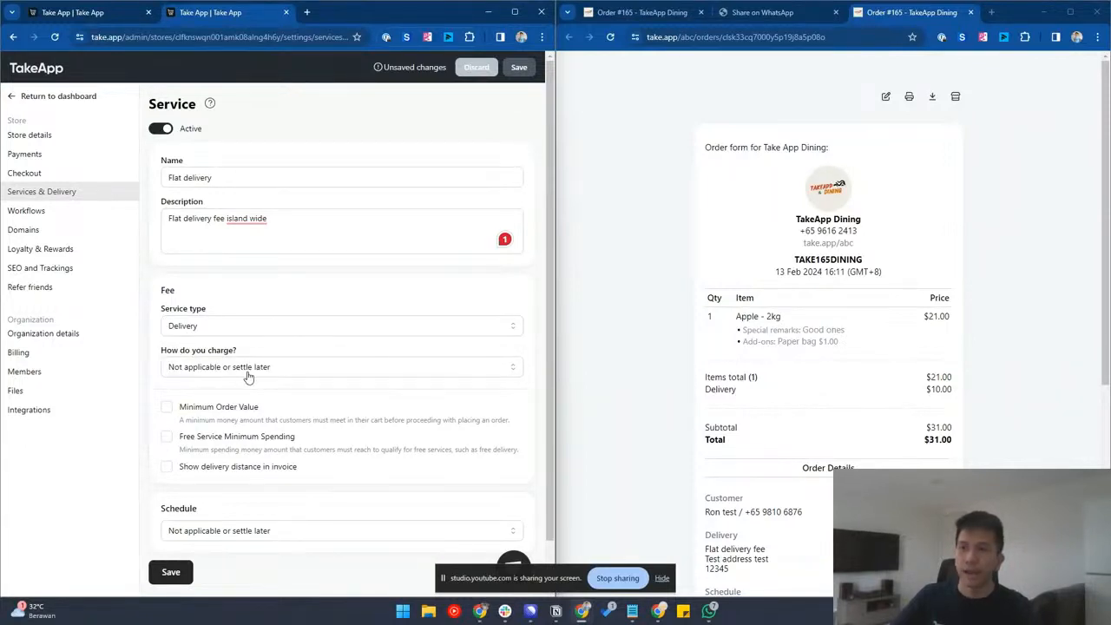
click(200, 372)
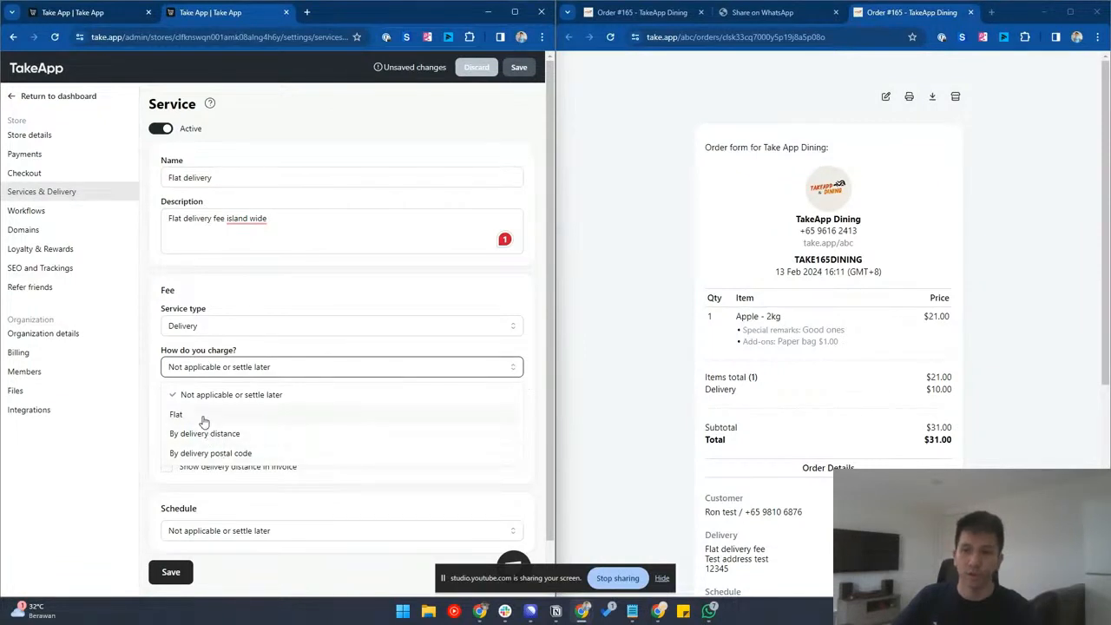
click(202, 417)
key(Tab)
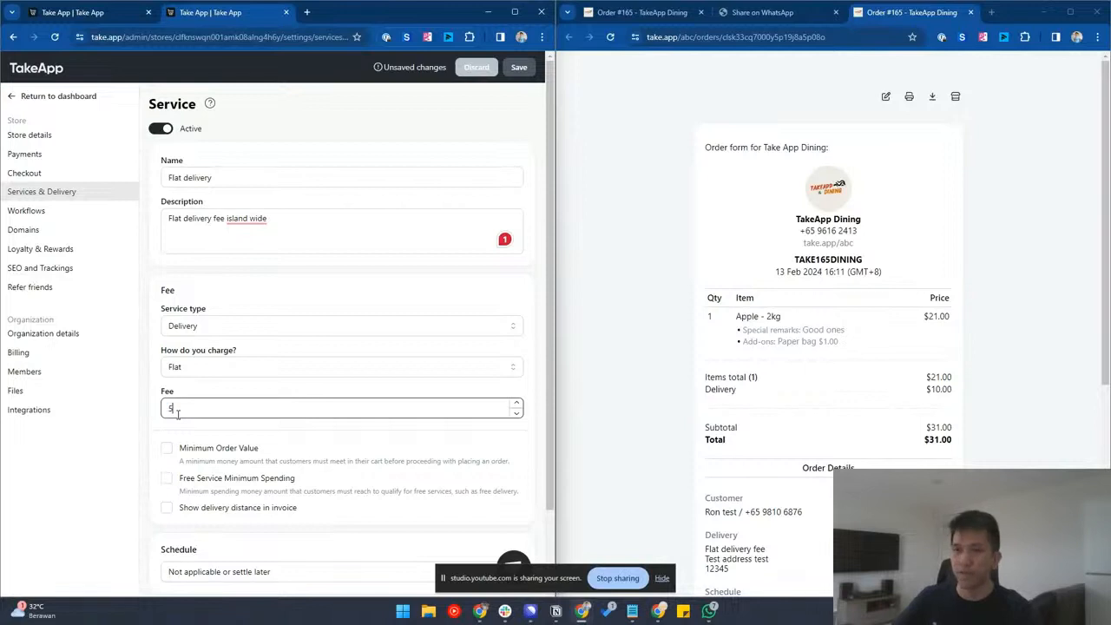
click(241, 177)
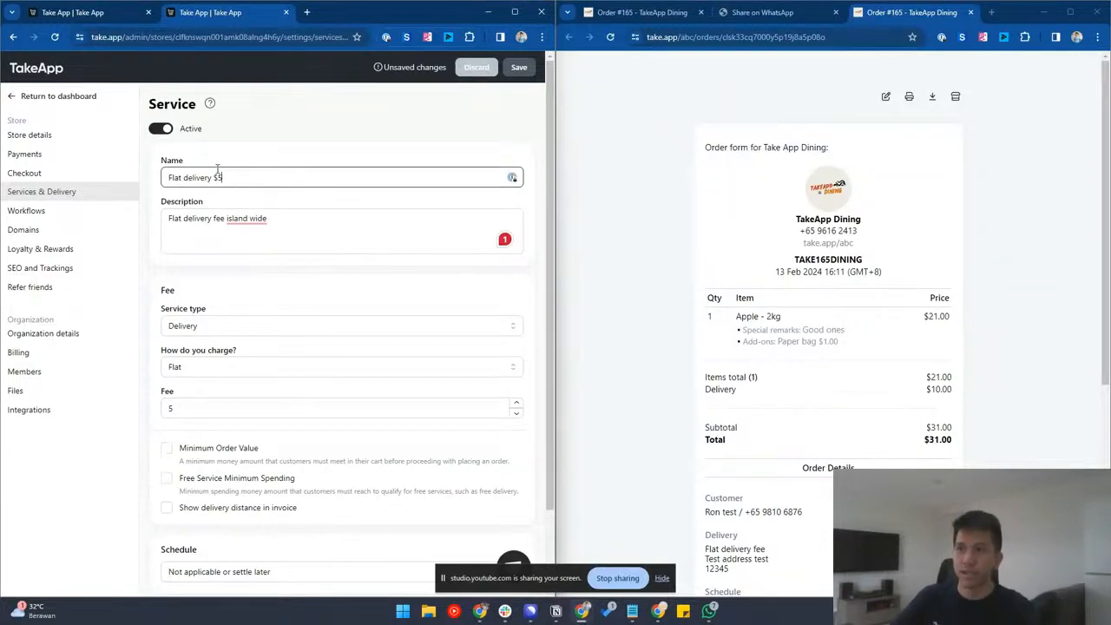
- Enable the Minimum Order Value for the flat delivery service and set it to 100
scroll(309, 309, down, 1)
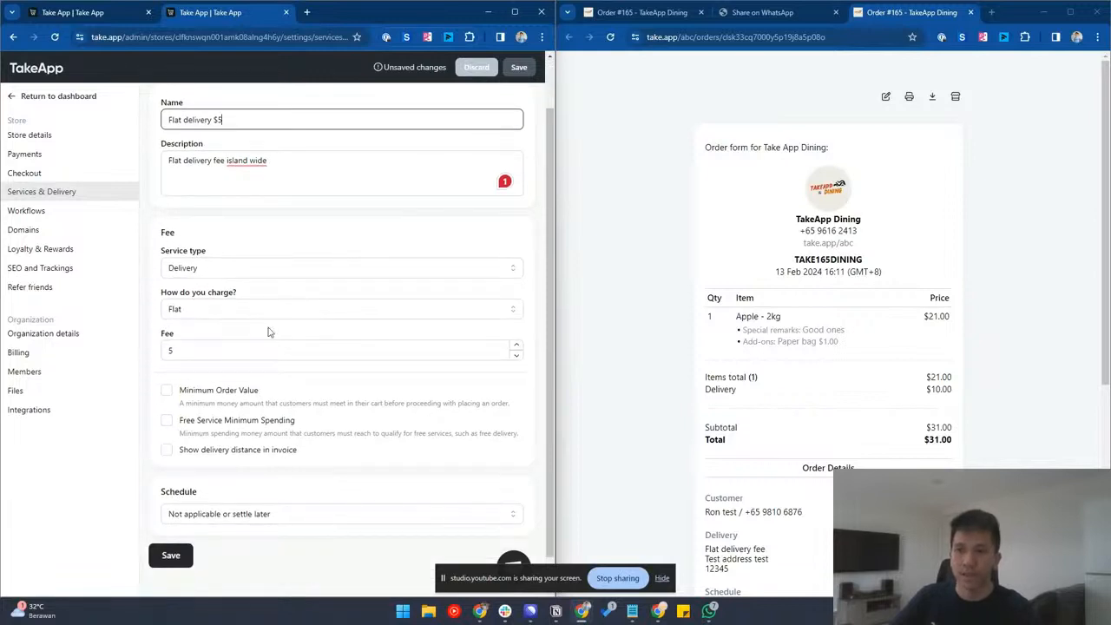
click(167, 392)
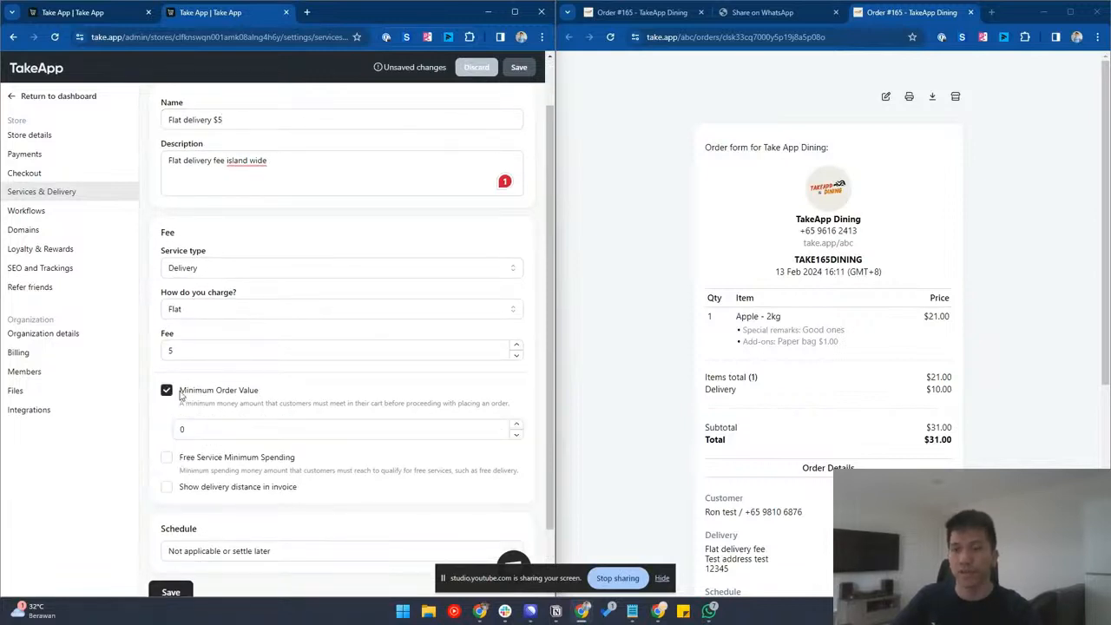
click(184, 429)
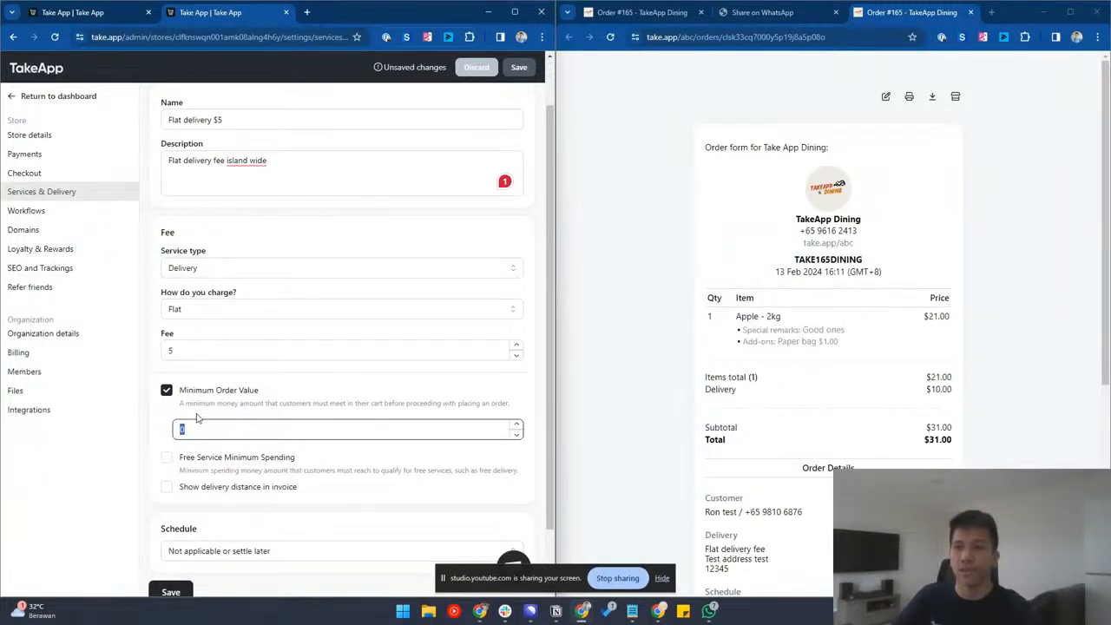
text(100)
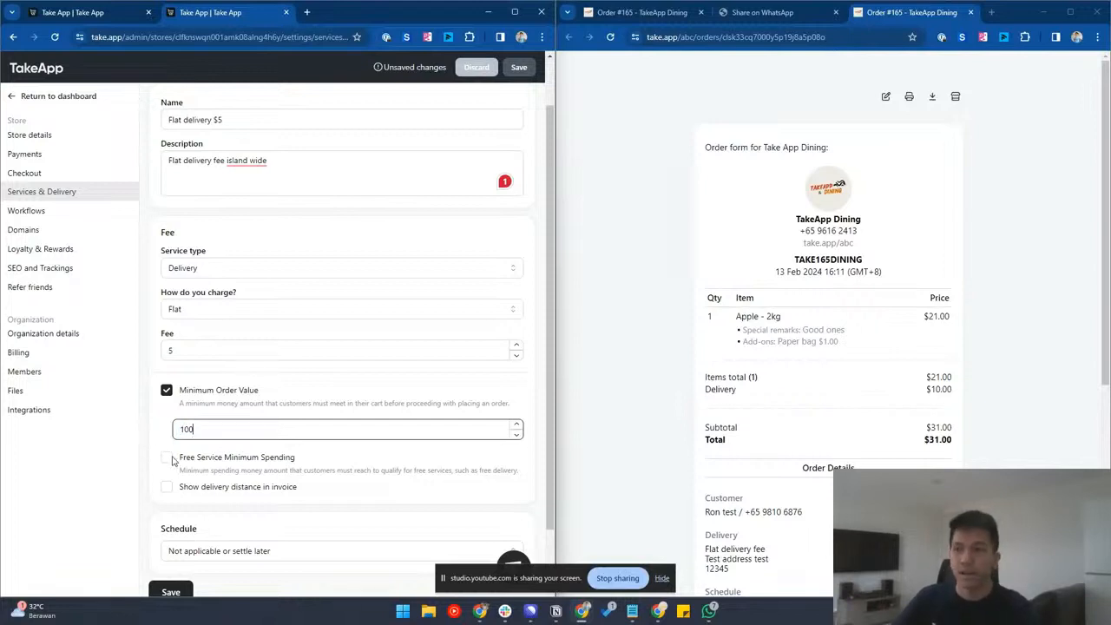
click(280, 410)
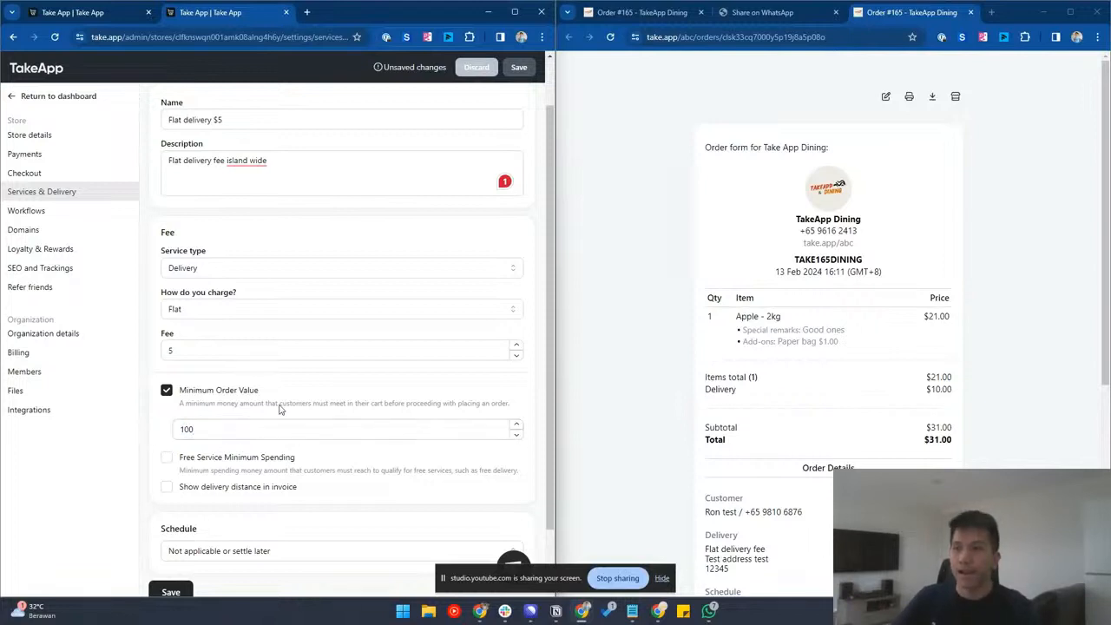
- Enable Free Service Minimum Spending for the flat delivery service, set it to 200, and save the service
click(166, 458)
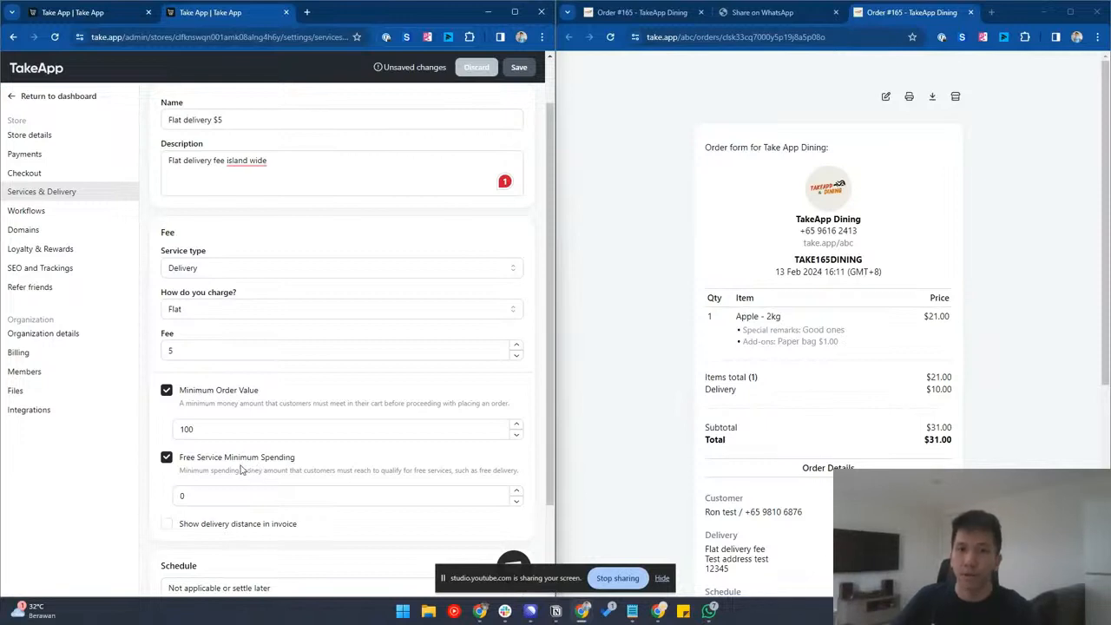
drag(212, 496, 174, 495)
text(3)
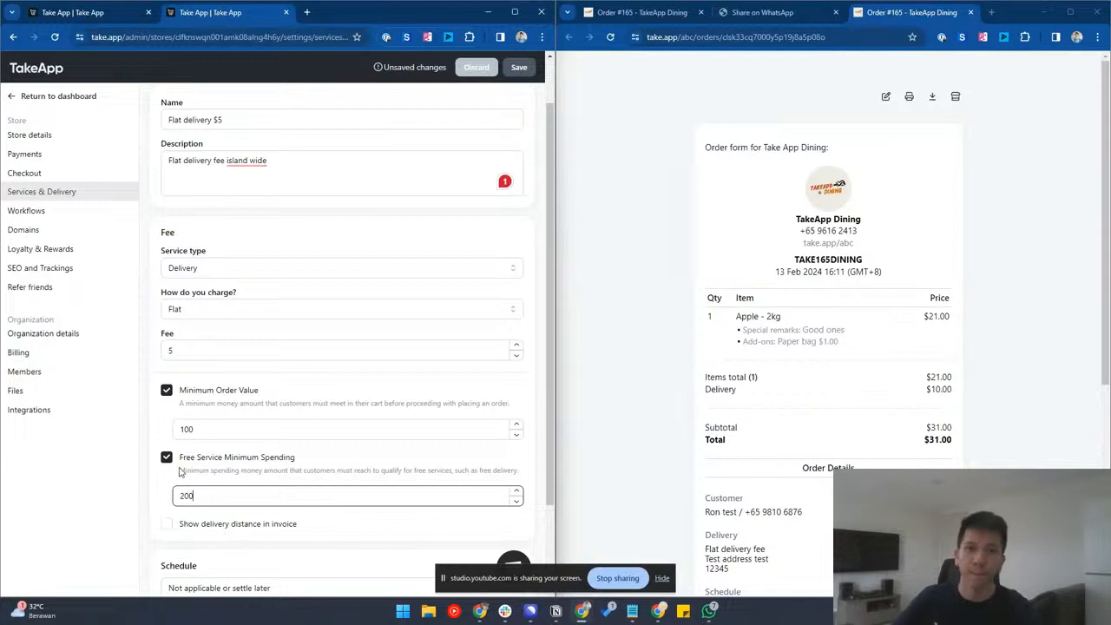
drag(199, 351, 154, 355)
scroll(276, 408, down, 1)
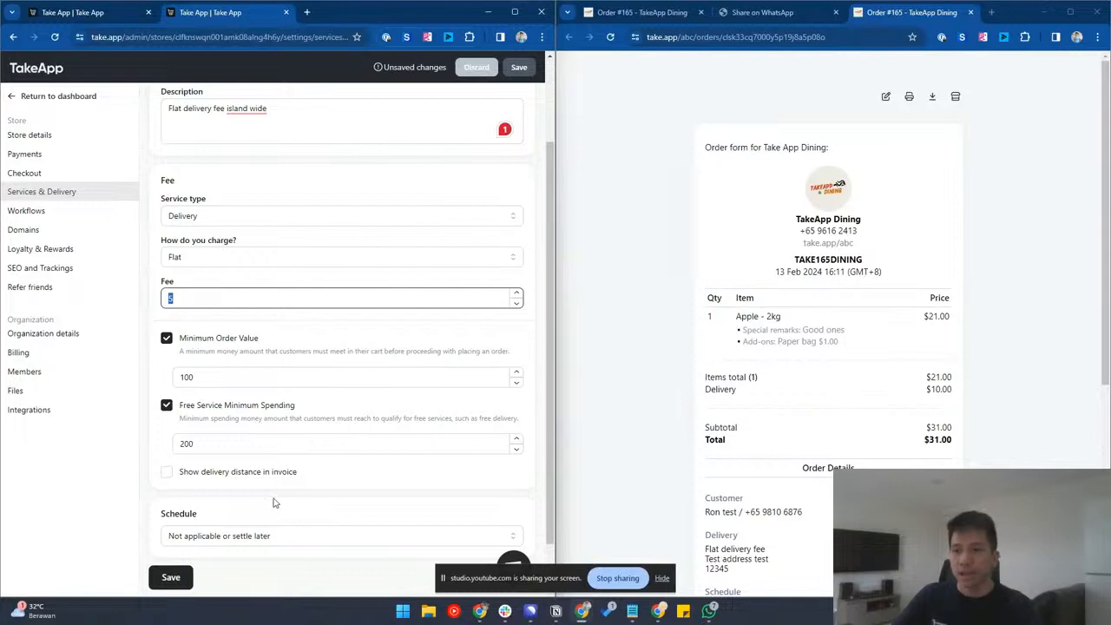
click(170, 578)
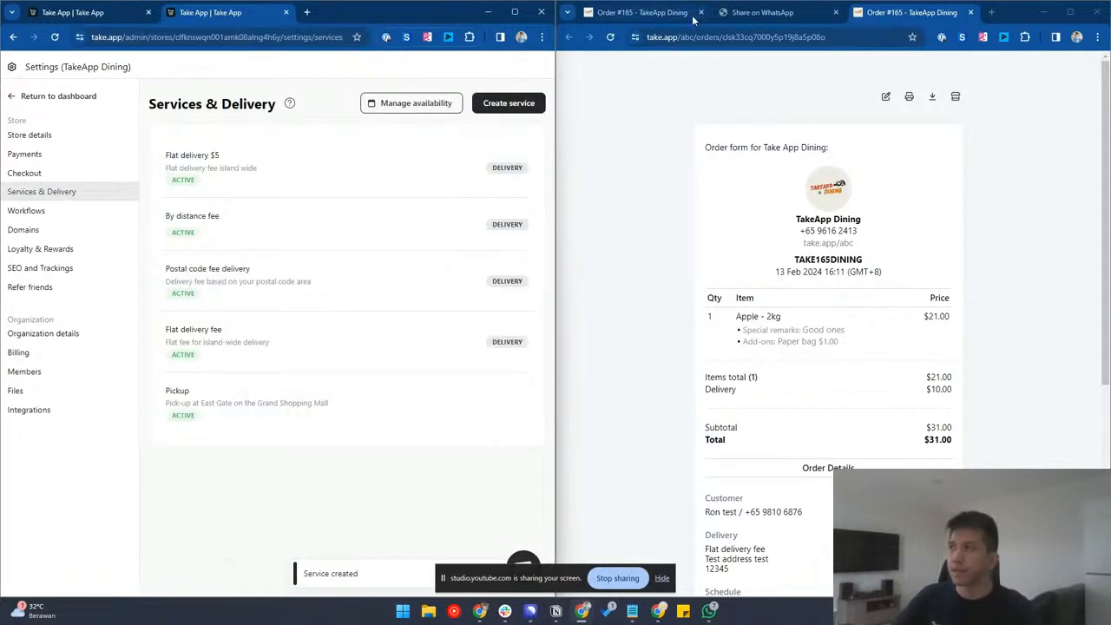
- Go from the pending payment page of the test order to the storefront at take.app/abc
click(658, 19)
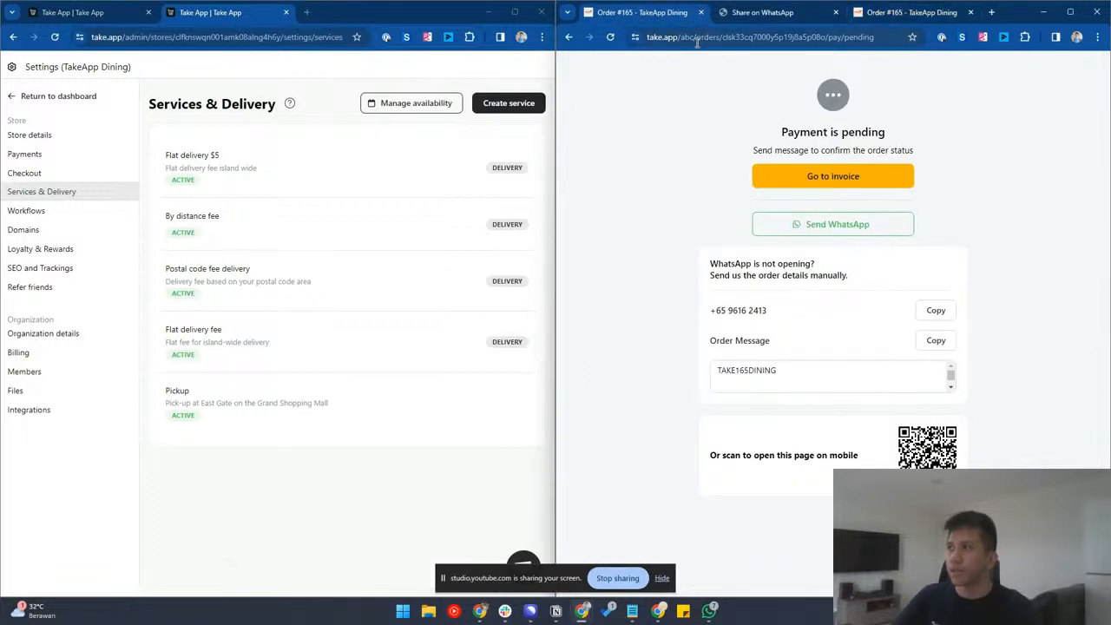
drag(711, 38, 956, 48)
key(BackSpace)
key(Return)
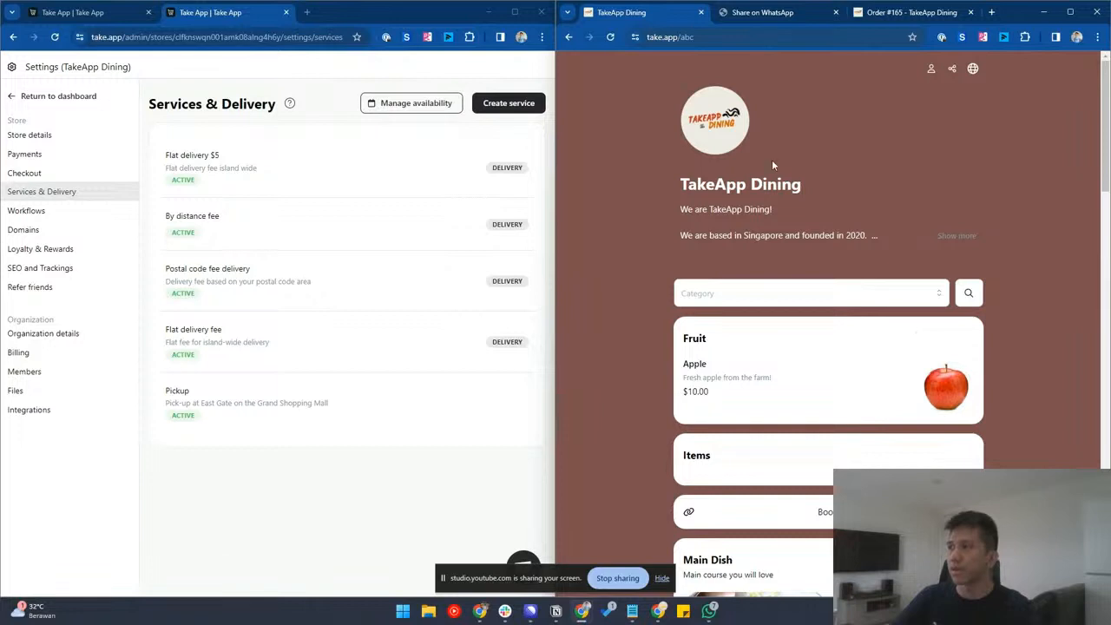
- Add one 1kg Apple to the cart and proceed to the checkout form's delivery options
click(839, 386)
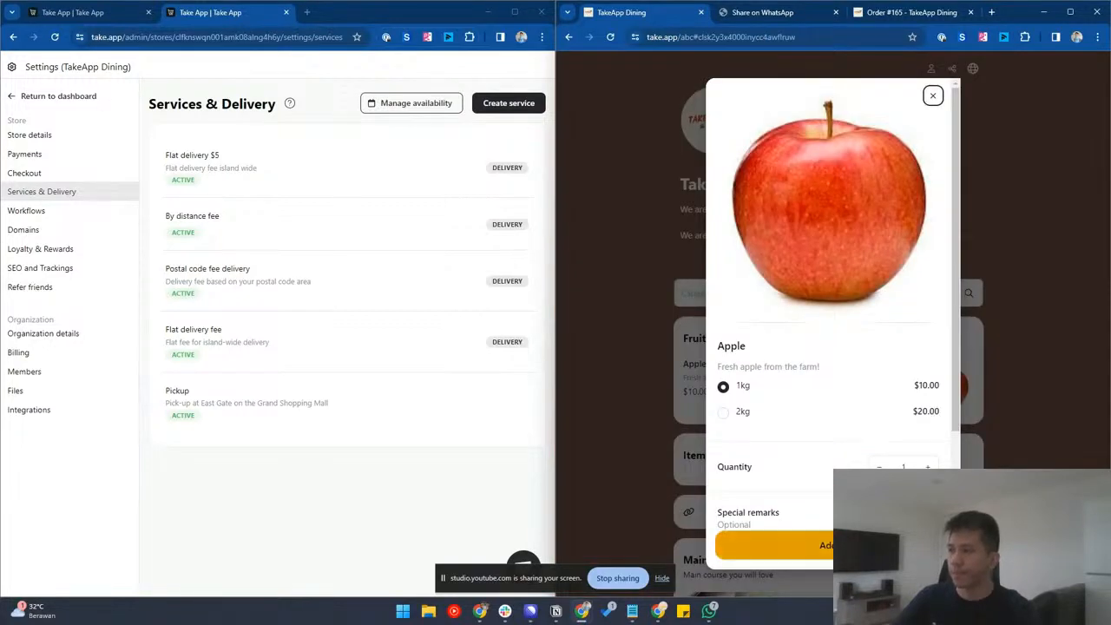
click(849, 547)
click(849, 572)
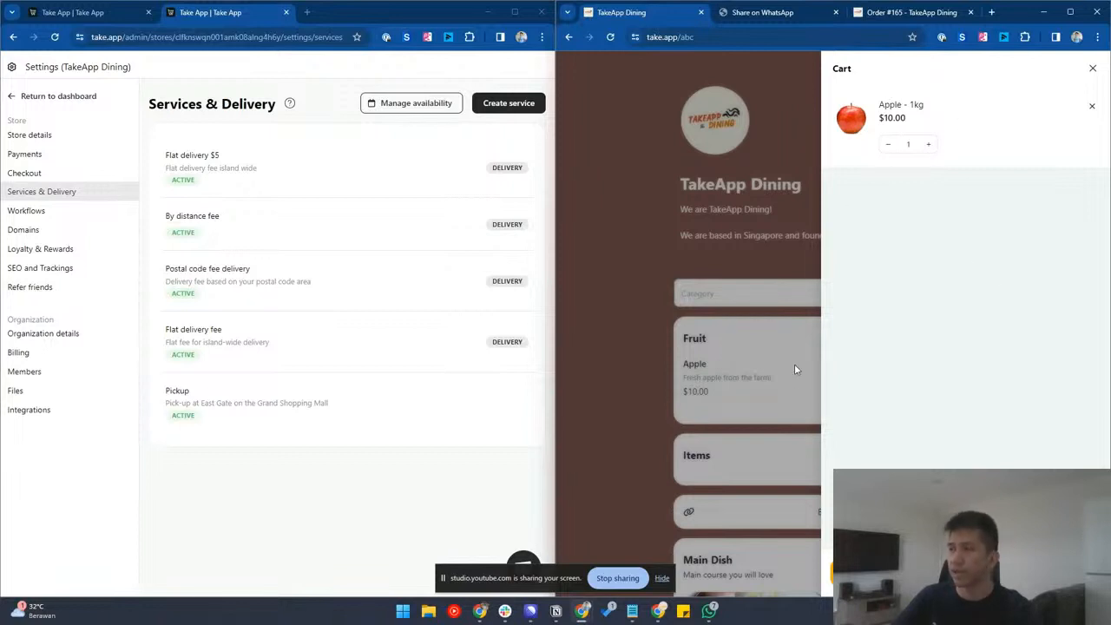
scroll(824, 356, down, 3)
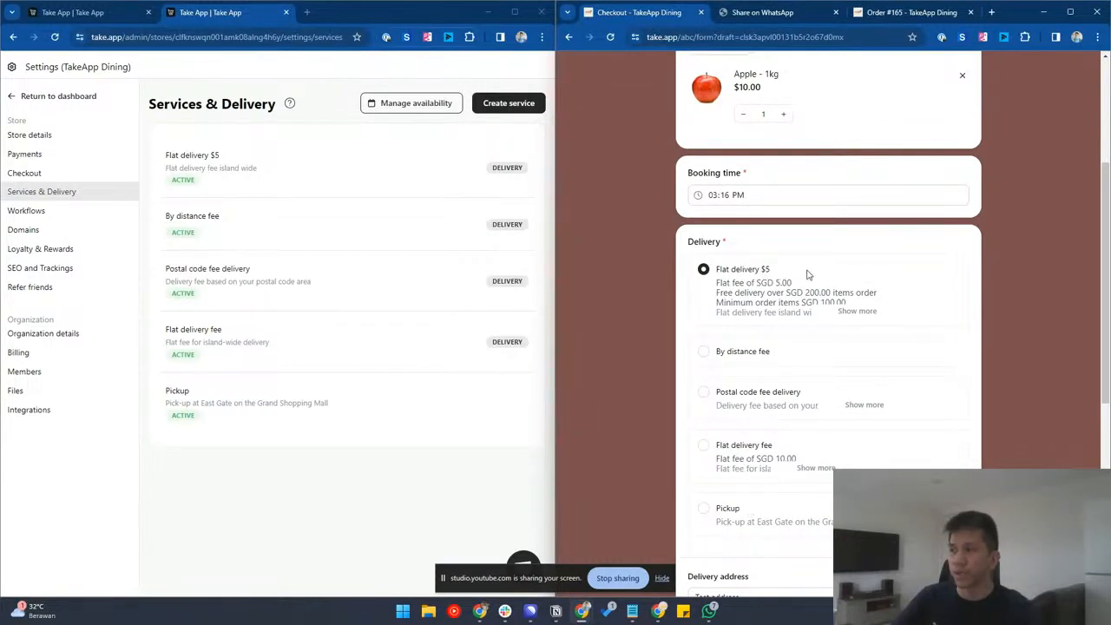
- Show the full description of the "Flat delivery $5" option and try to proceed with the one-apple order
click(858, 311)
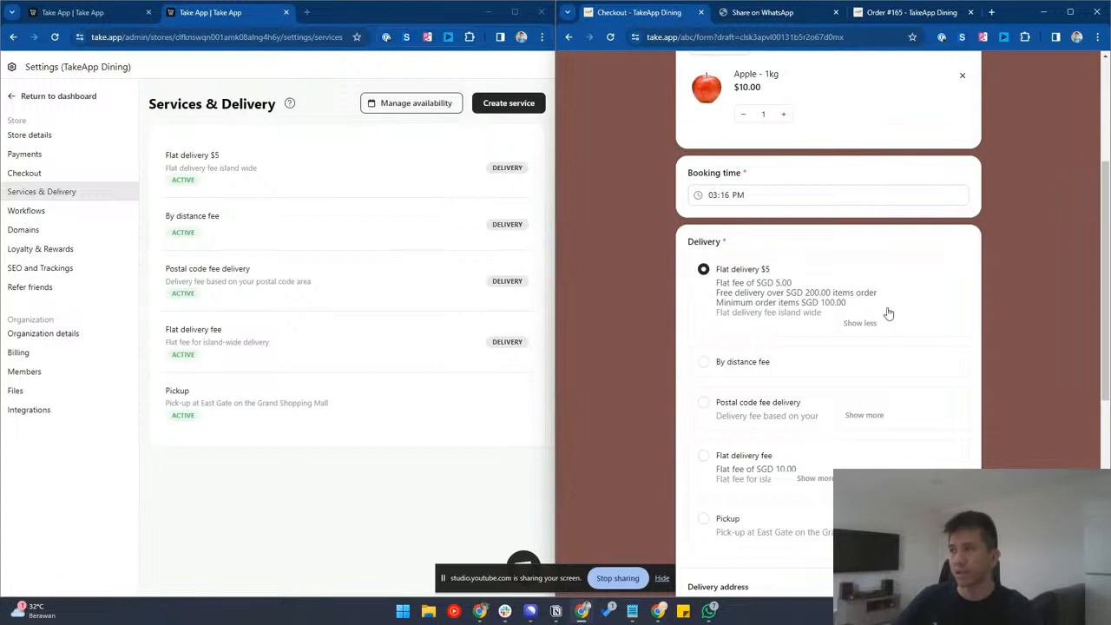
scroll(886, 317, up, 1)
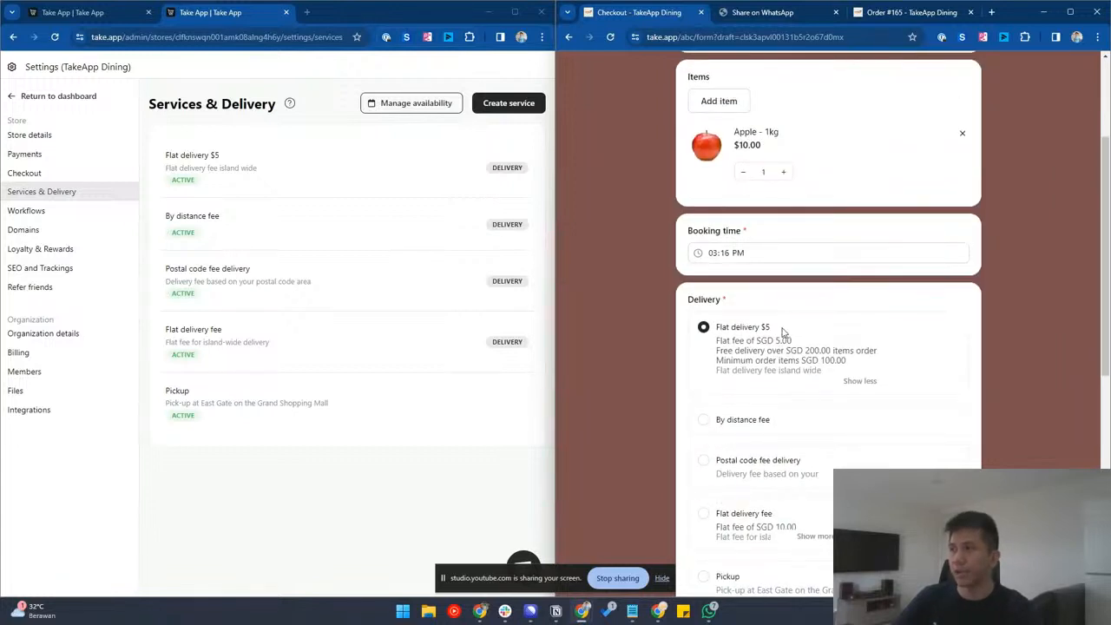
scroll(788, 333, down, 4)
scroll(788, 333, up, 1)
scroll(787, 332, down, 2)
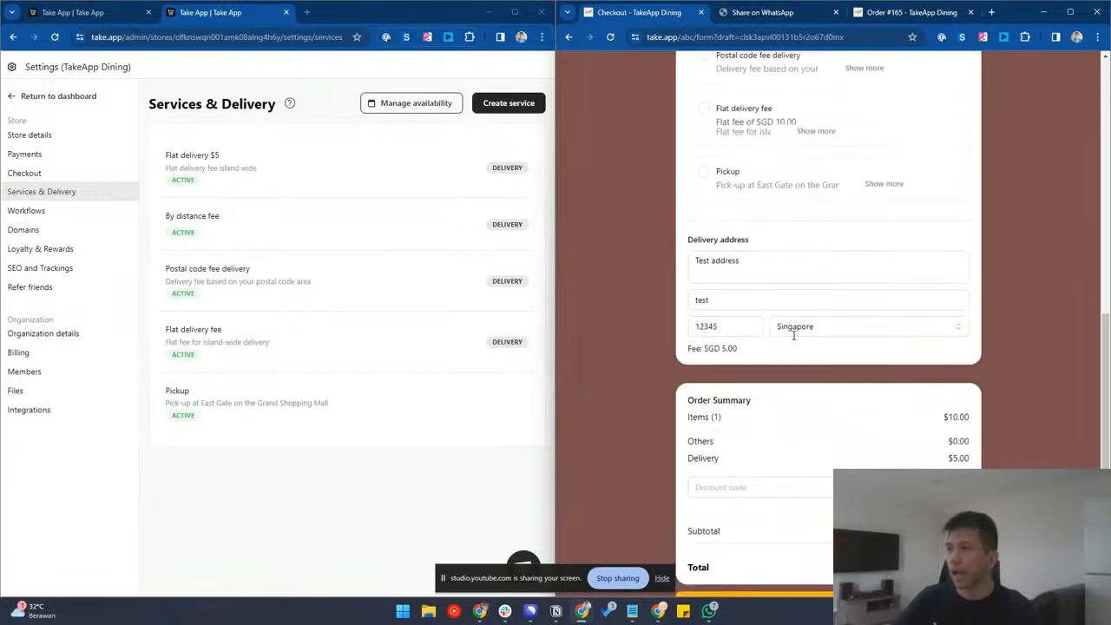
scroll(782, 332, down, 1)
click(804, 526)
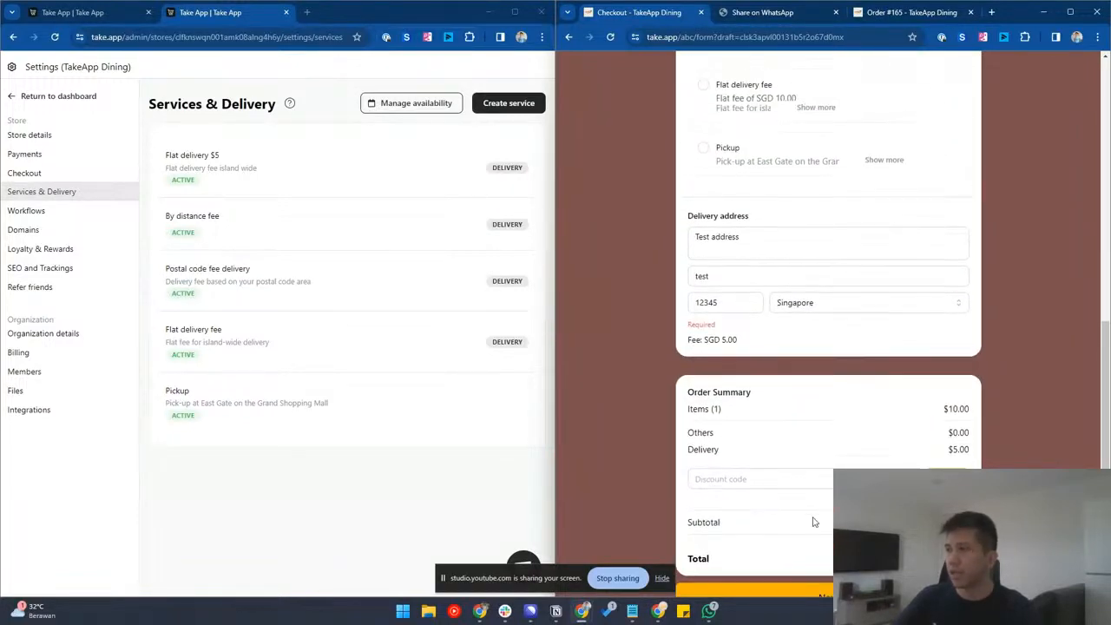
- Set the Apple quantity in the checkout form to 11 and review the order summary
scroll(752, 325, up, 4)
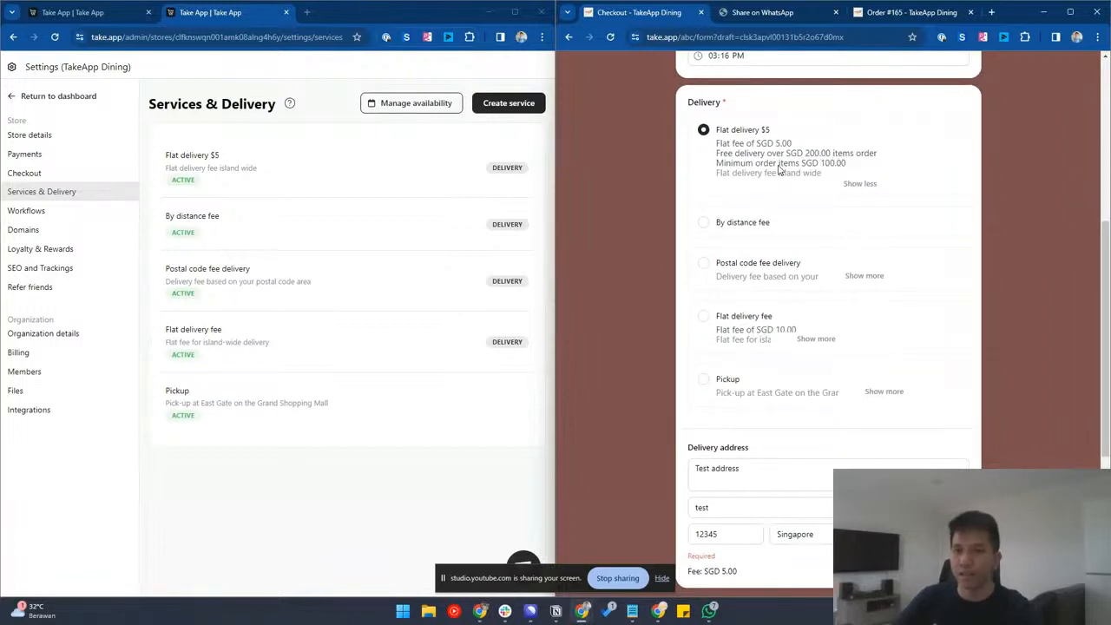
scroll(799, 186, up, 3)
click(769, 263)
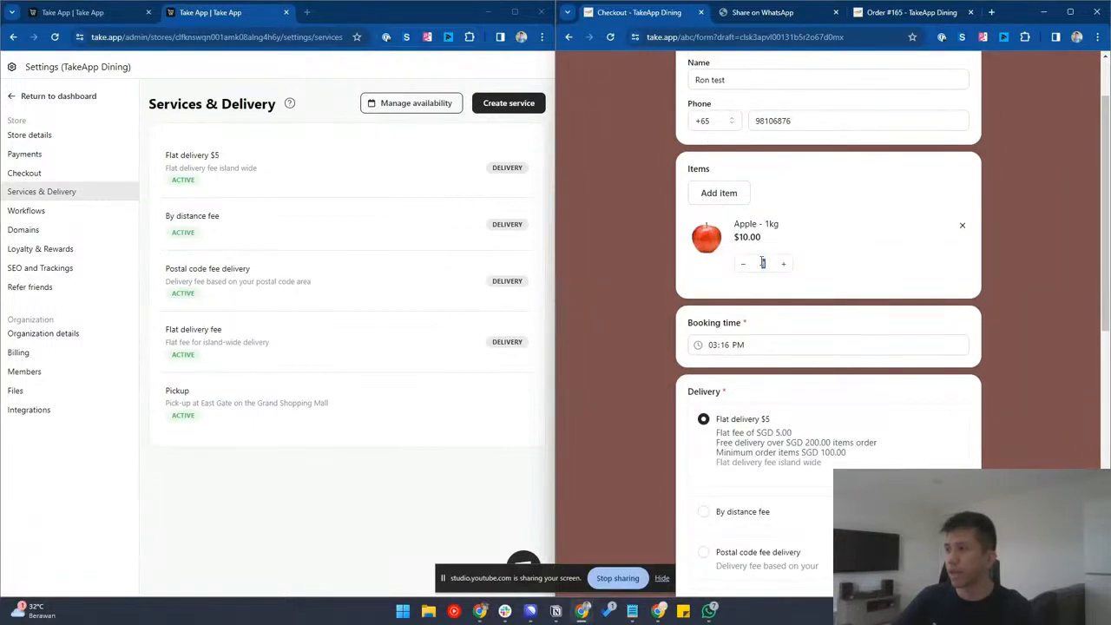
text(1)
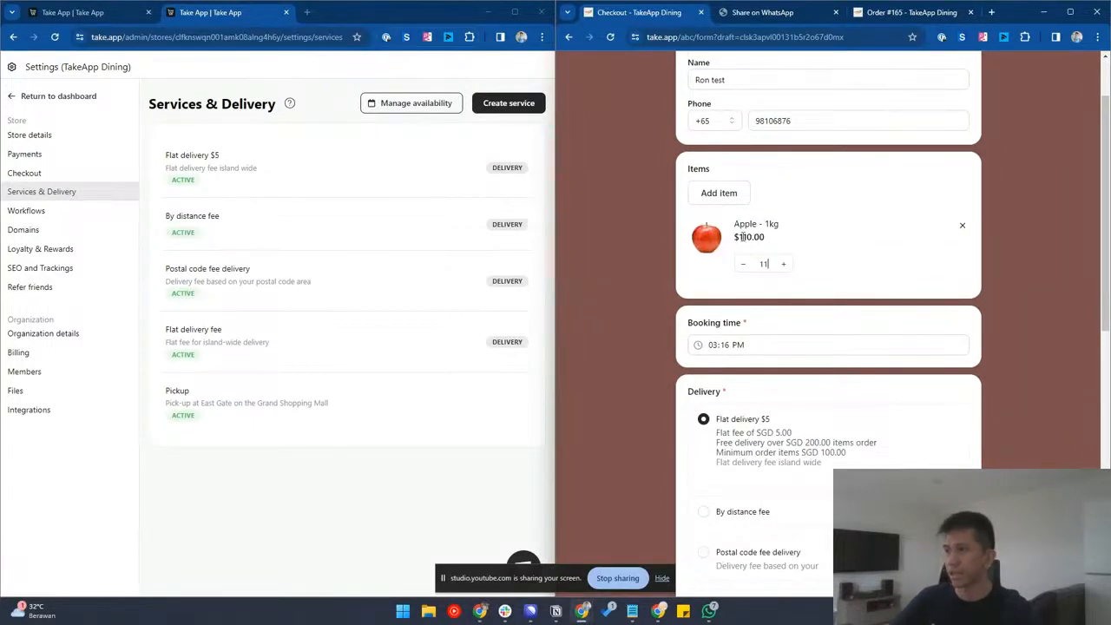
scroll(921, 274, down, 1)
scroll(921, 273, down, 8)
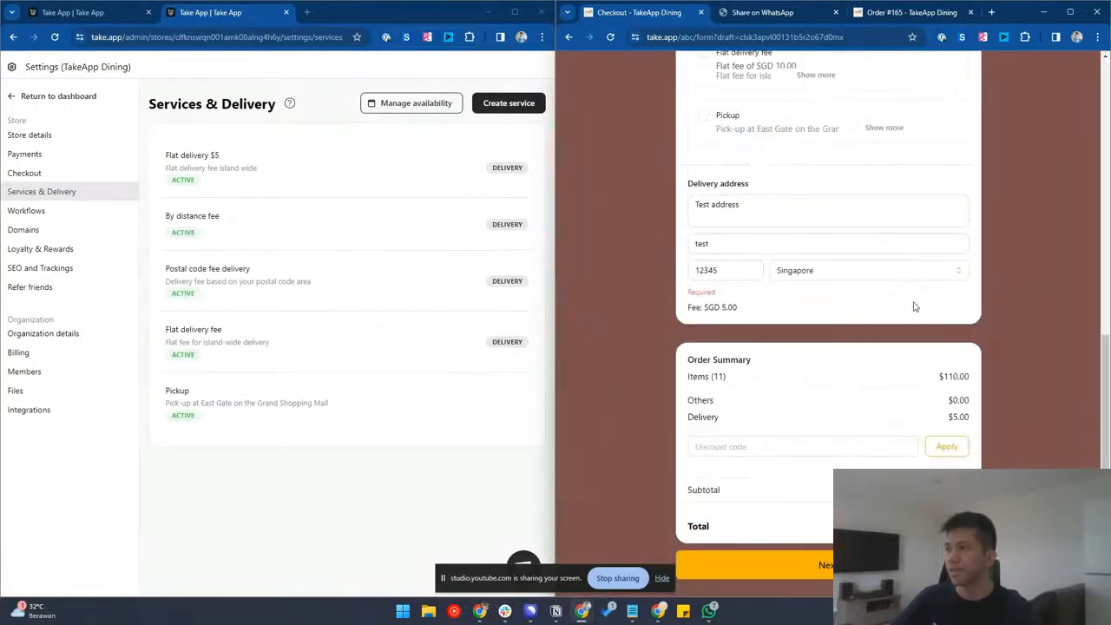
- Re-enter the delivery address with "test" on both address lines and fill in the postal code
scroll(840, 464, up, 1)
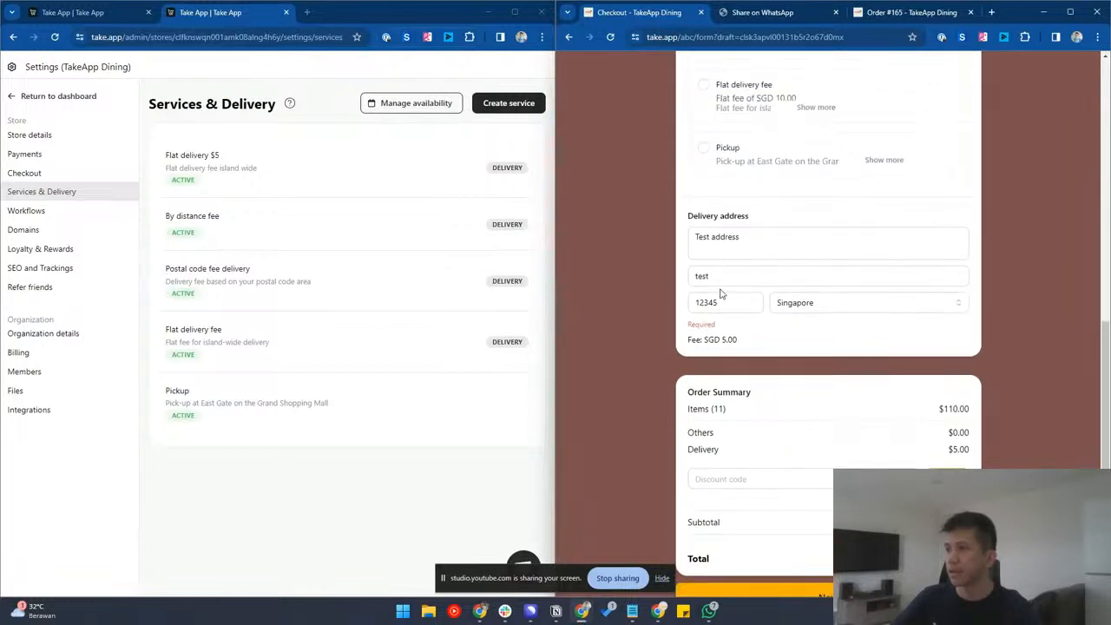
click(826, 277)
scroll(829, 295, up, 3)
click(748, 105)
click(749, 395)
text(test)
click(724, 437)
text(test)
click(724, 467)
text(12345)
click(1030, 330)
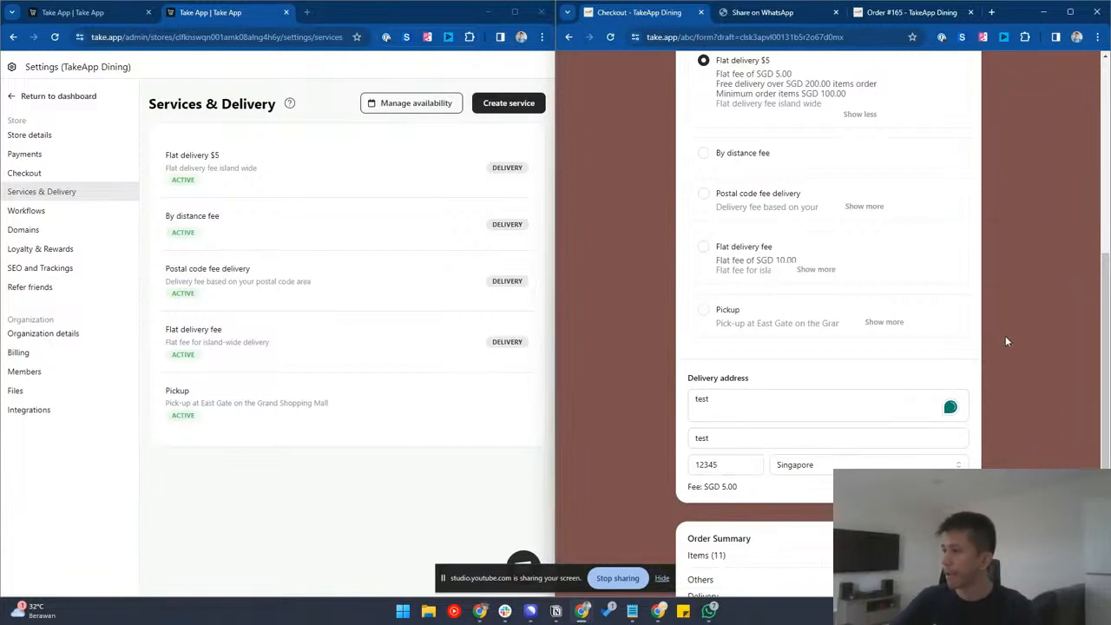
- Review the order of 11 apples and proceed to its payment options
scroll(1006, 336, down, 3)
scroll(874, 425, up, 10)
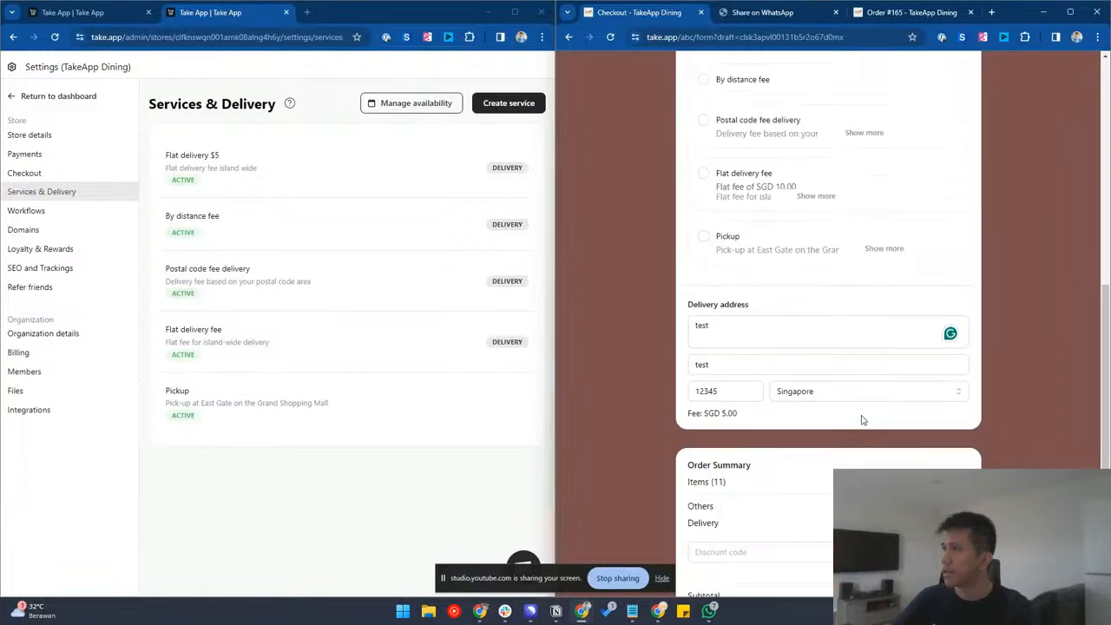
scroll(833, 356, down, 10)
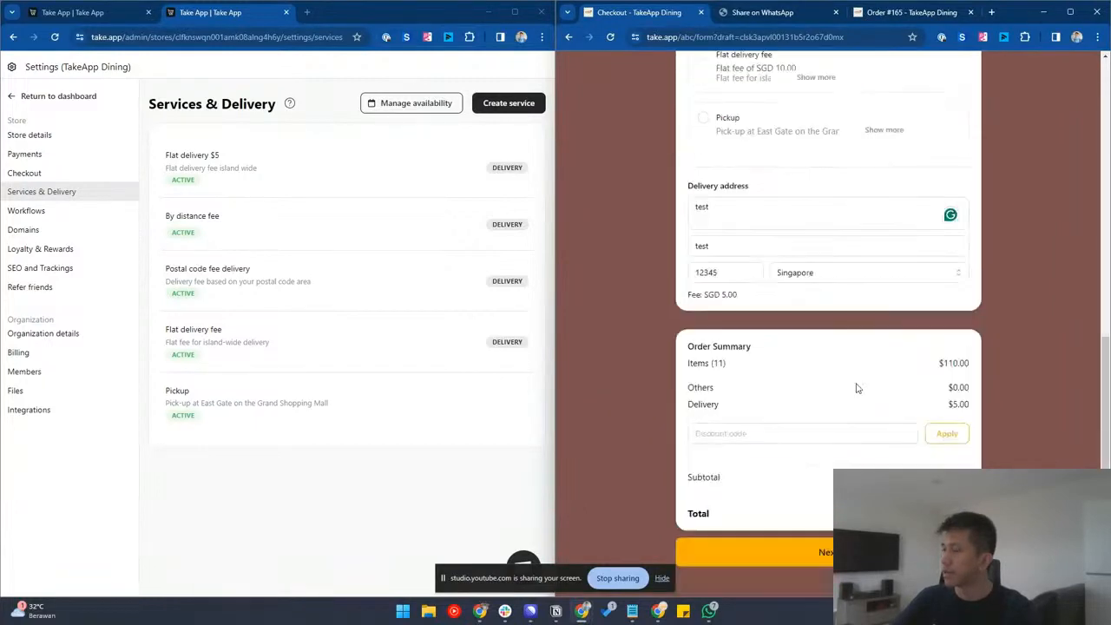
click(830, 528)
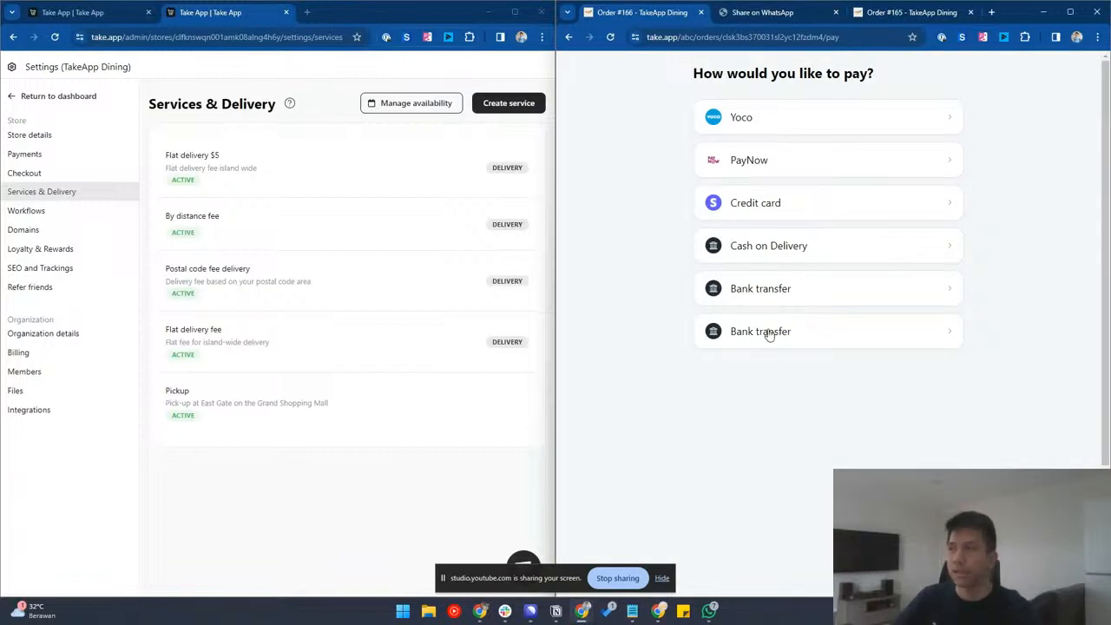
- Return to the checkout form and set the Apple quantity to 21
key(alt+Left)
scroll(907, 370, up, 4)
scroll(912, 371, up, 2)
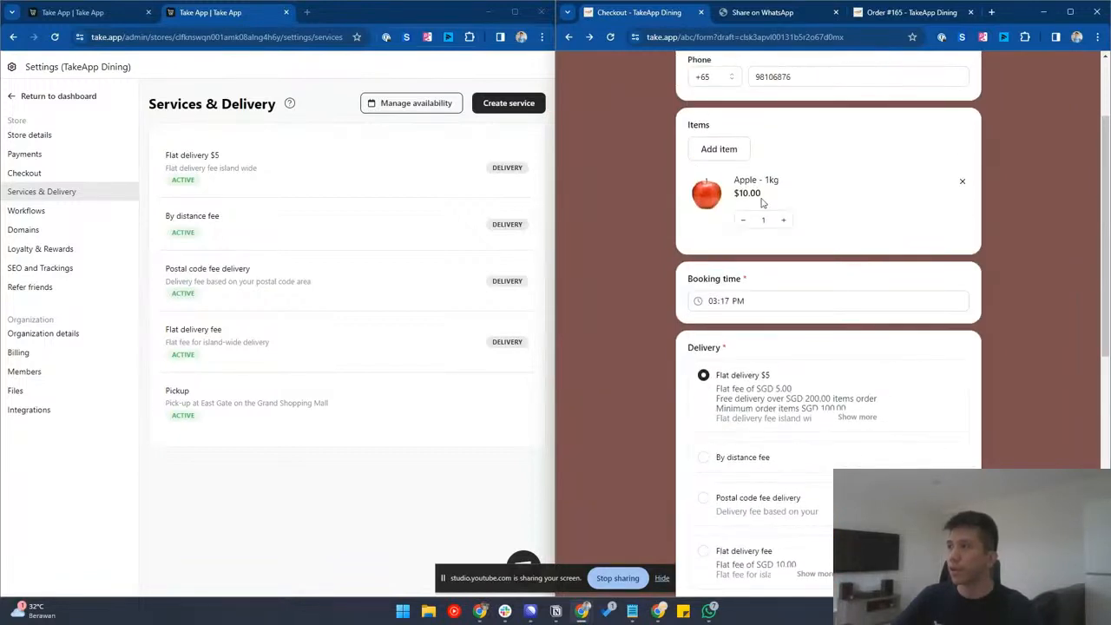
drag(771, 219, 741, 225)
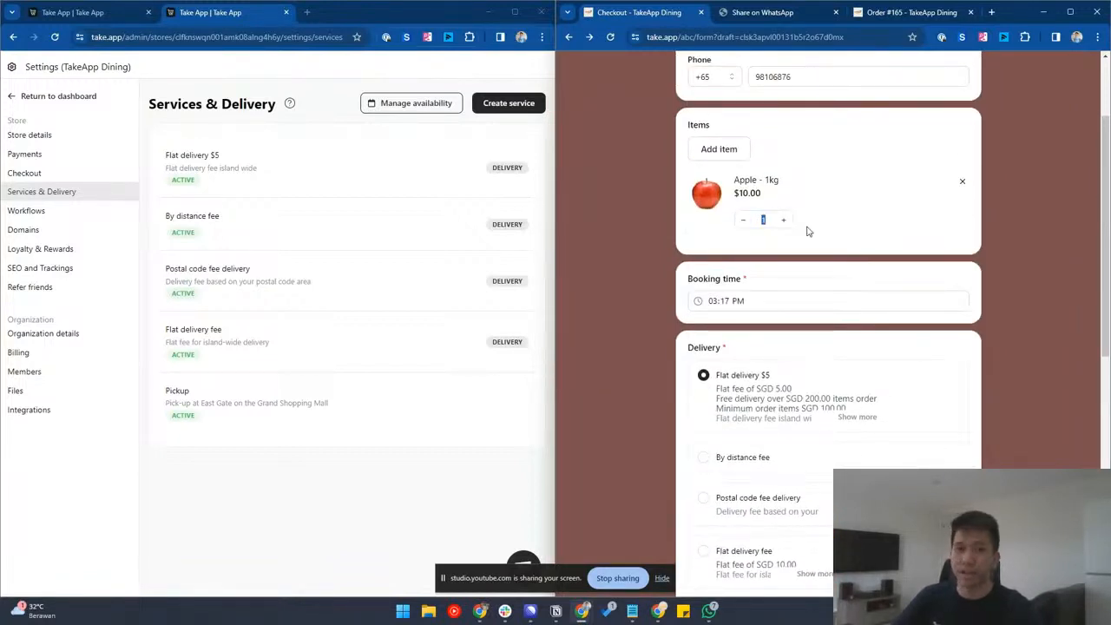
text(21)
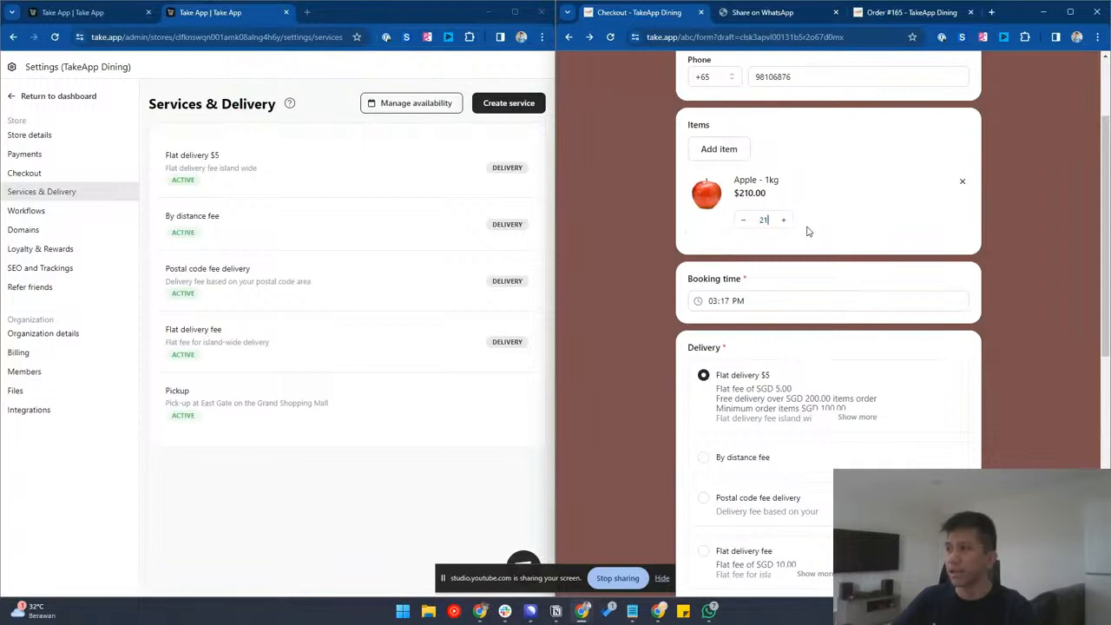
- Check the items price and the delivery fee charged for the 21-apple order
drag(739, 193, 792, 200)
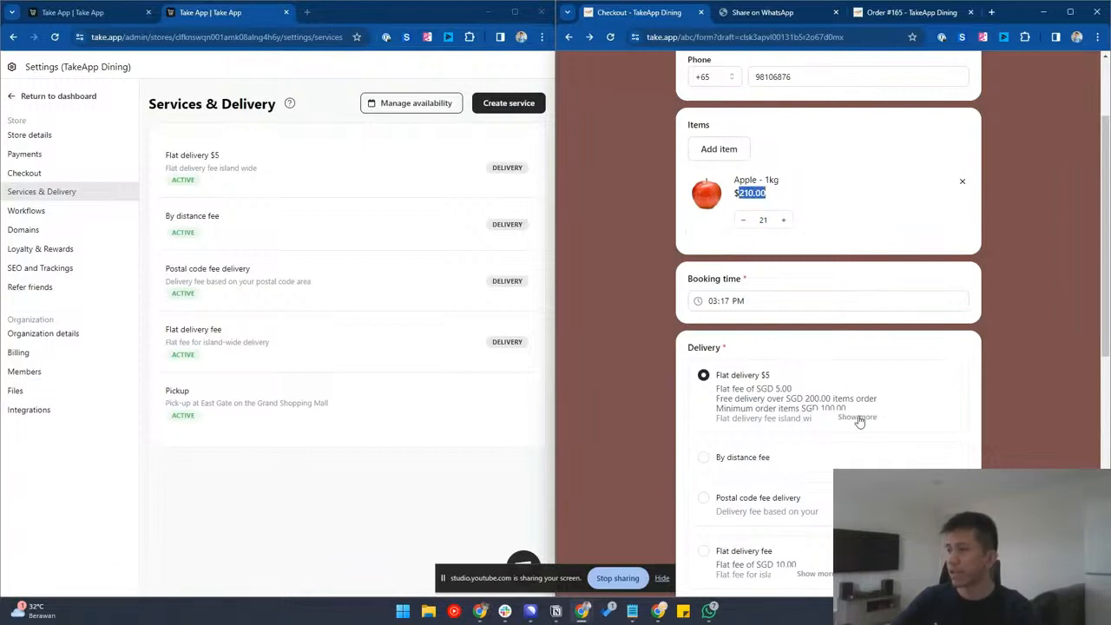
scroll(908, 417, down, 5)
double_click(727, 388)
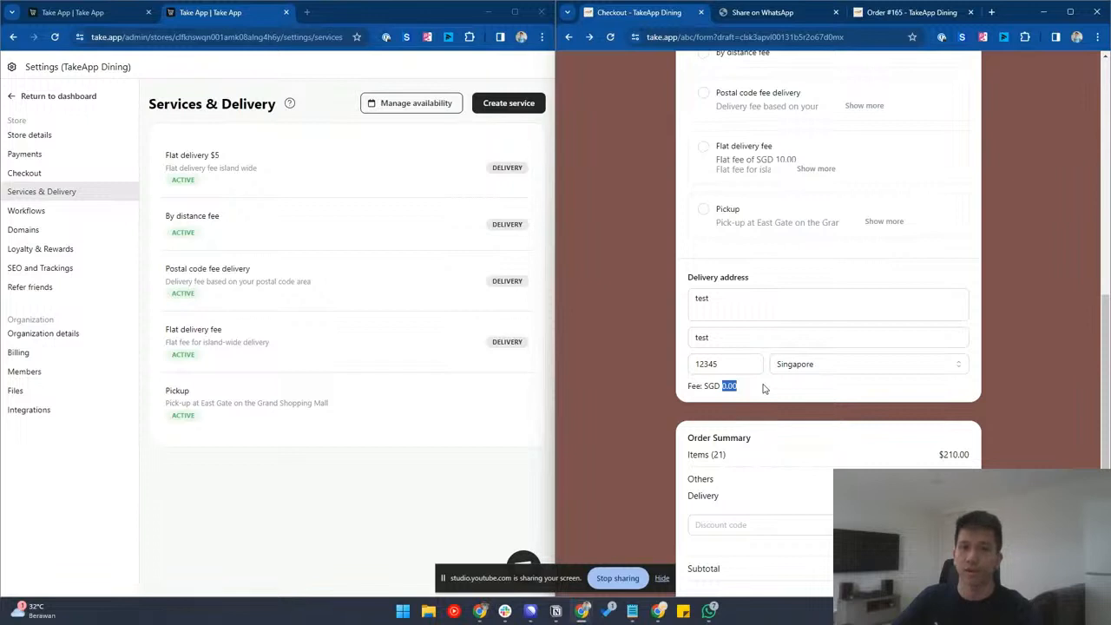
scroll(773, 386, up, 1)
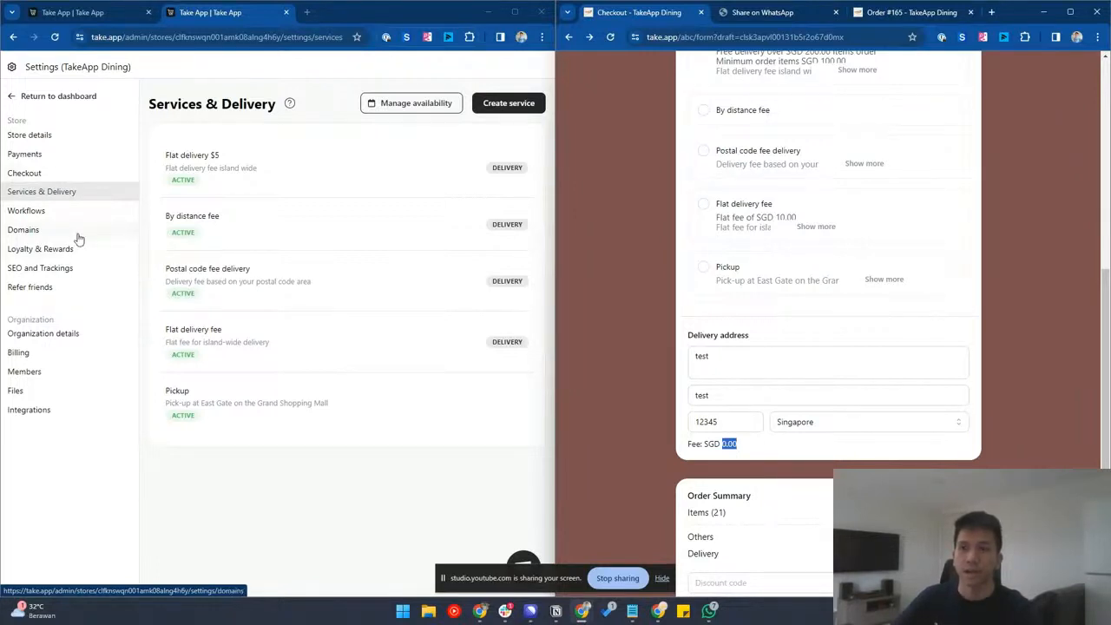
- Open the store's Payments settings and bring the customer's order back to its payment options page
click(60, 162)
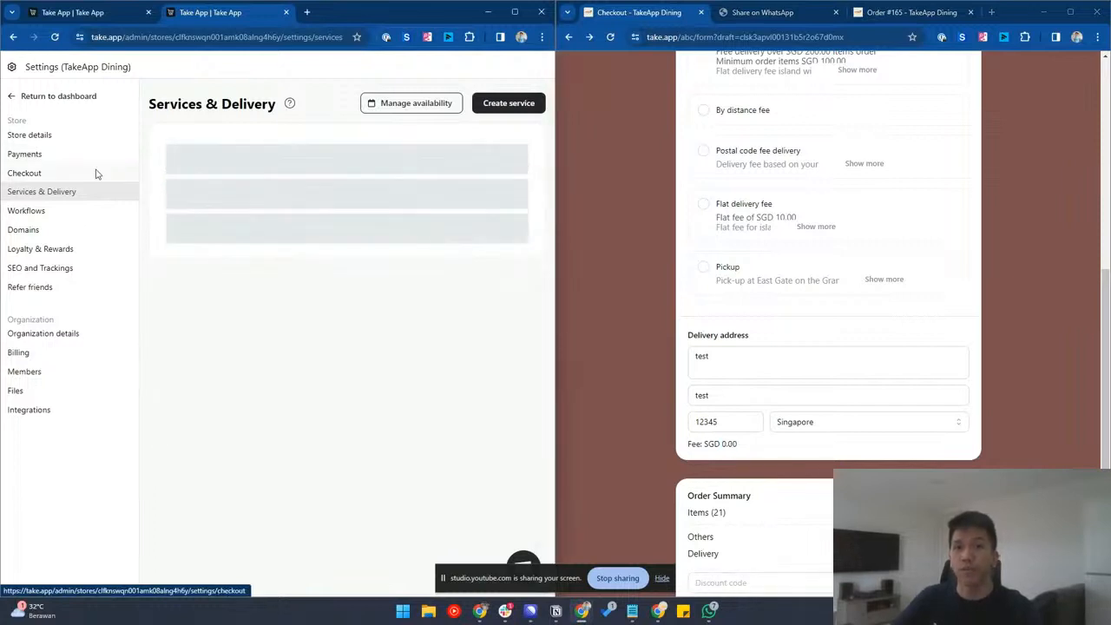
click(73, 162)
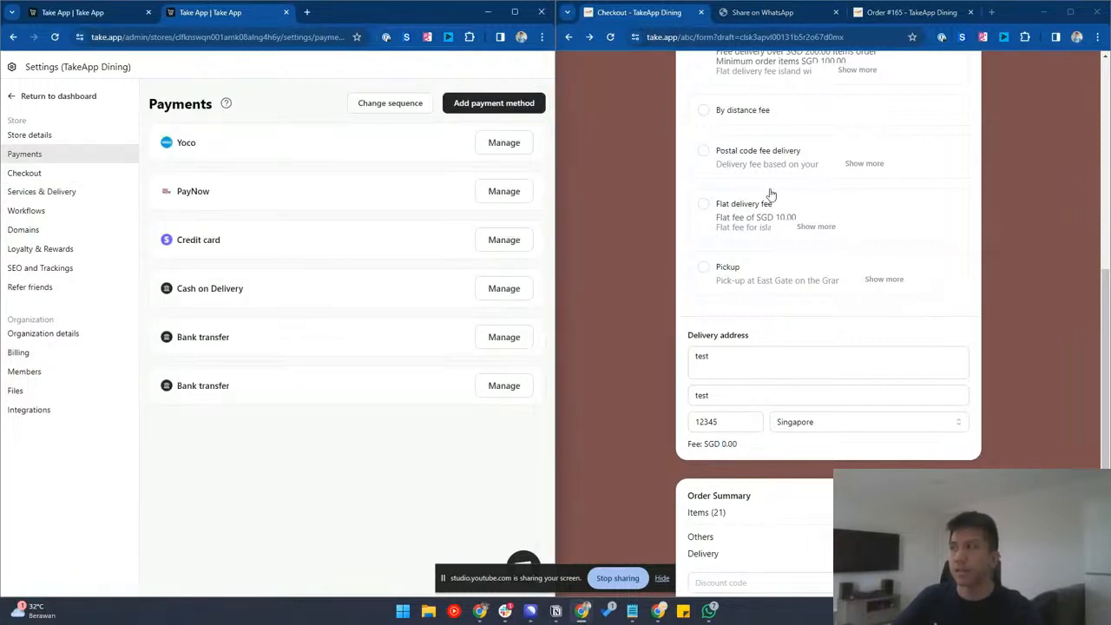
scroll(845, 367, down, 1)
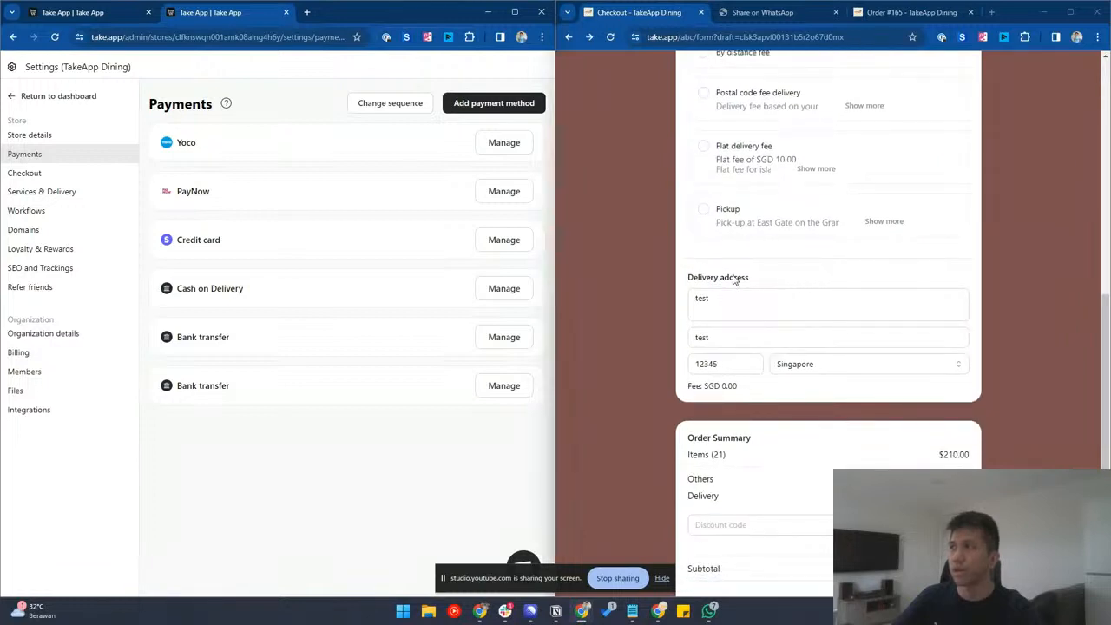
key(alt+Right)
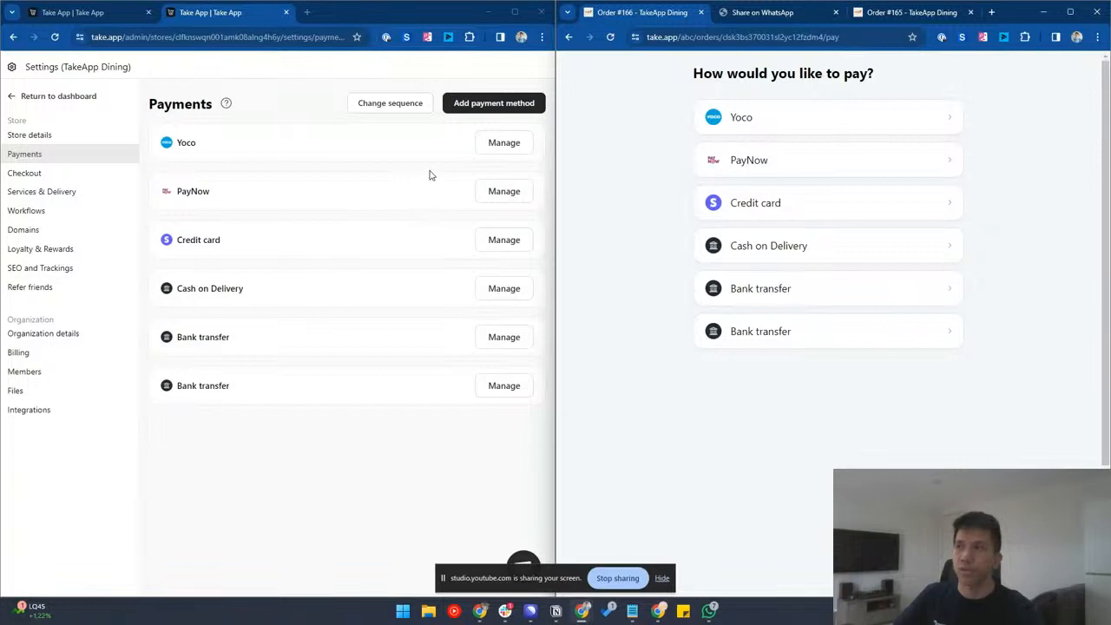
- Start a new Bank transfer payment method in the store's Payments settings, with bank name UBS and the bank account number
click(97, 99)
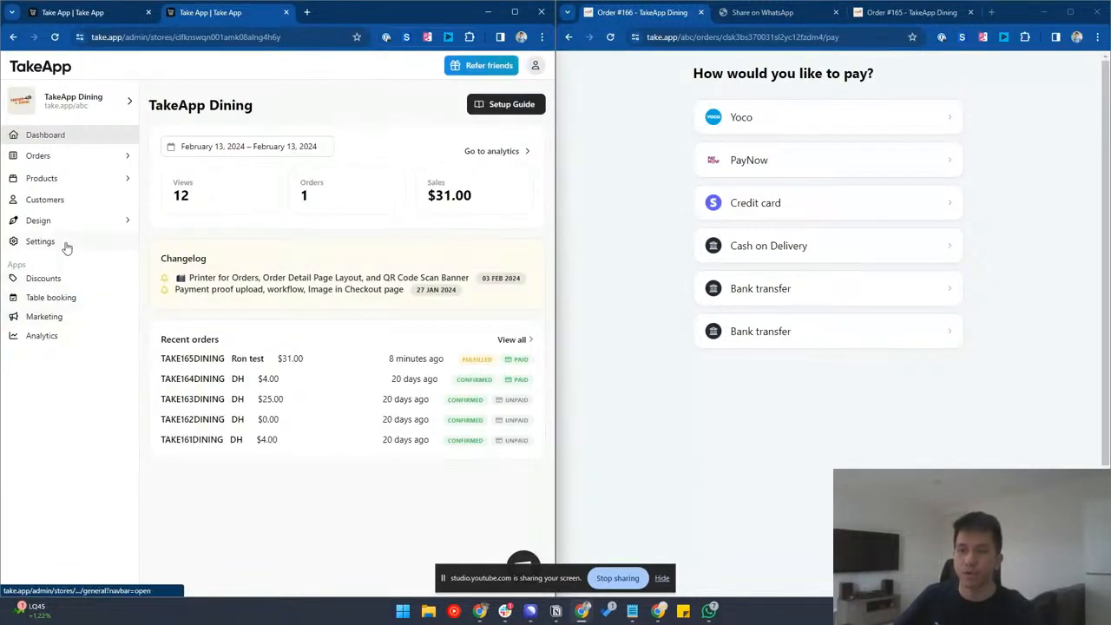
click(67, 247)
click(50, 156)
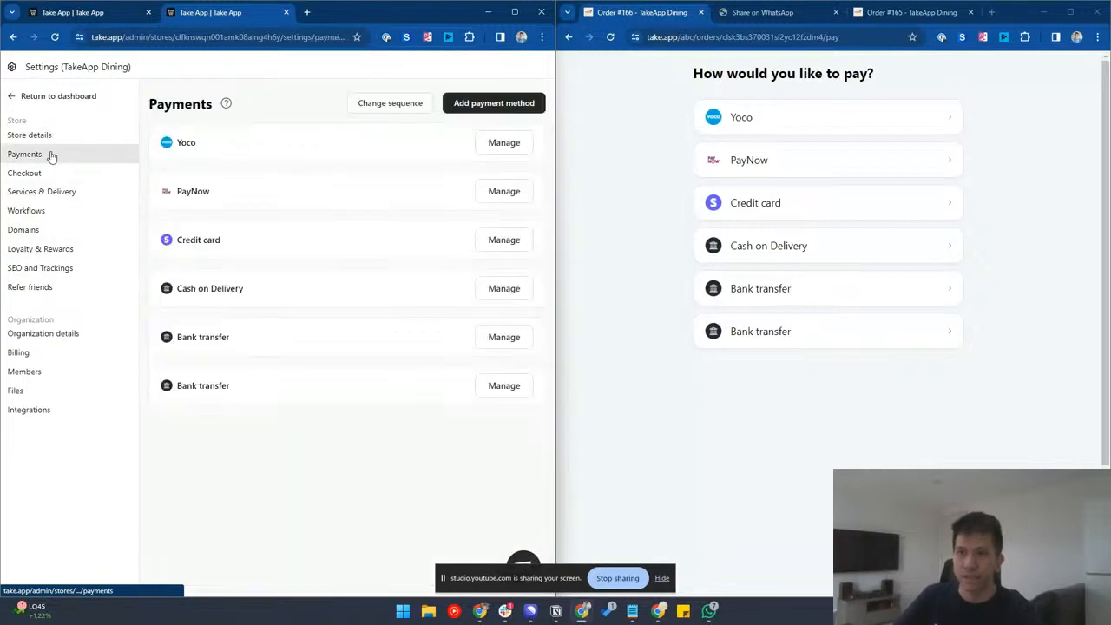
click(473, 111)
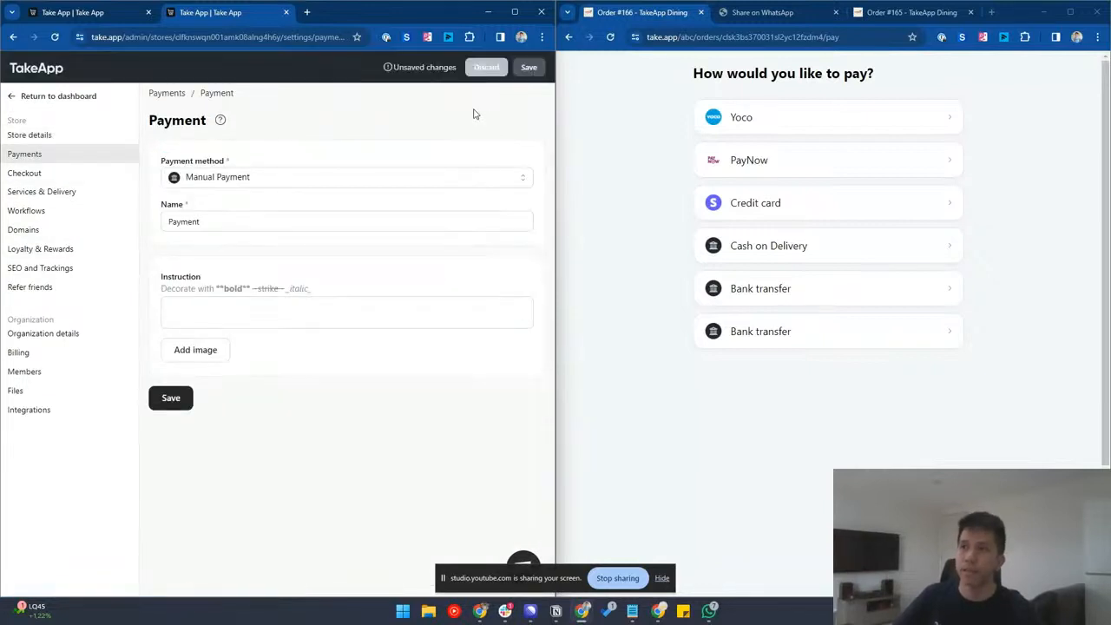
click(302, 179)
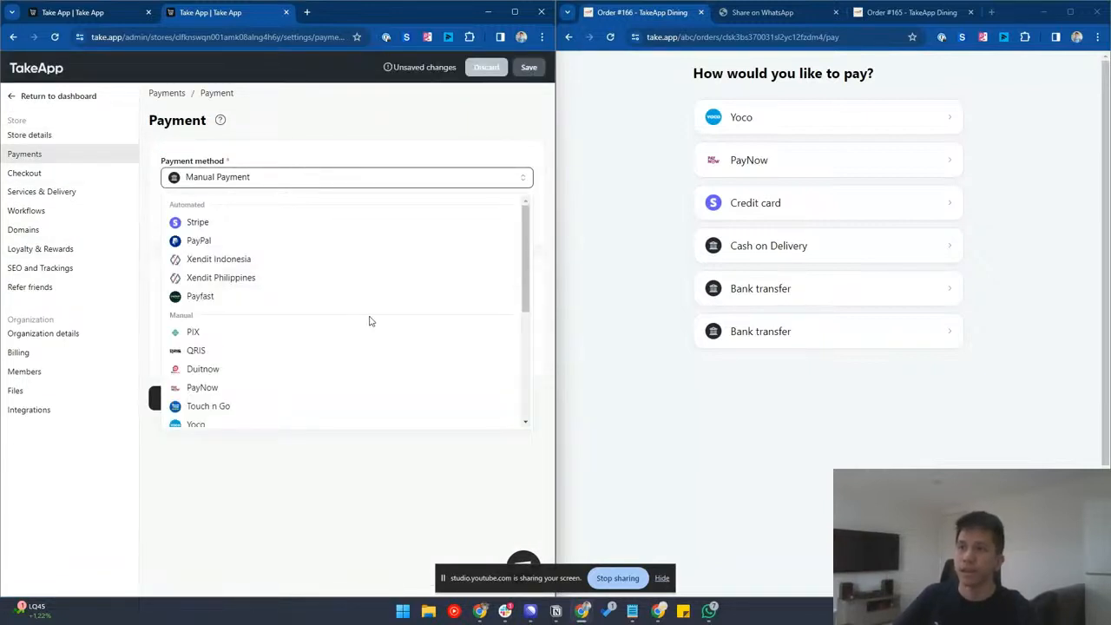
scroll(372, 321, down, 2)
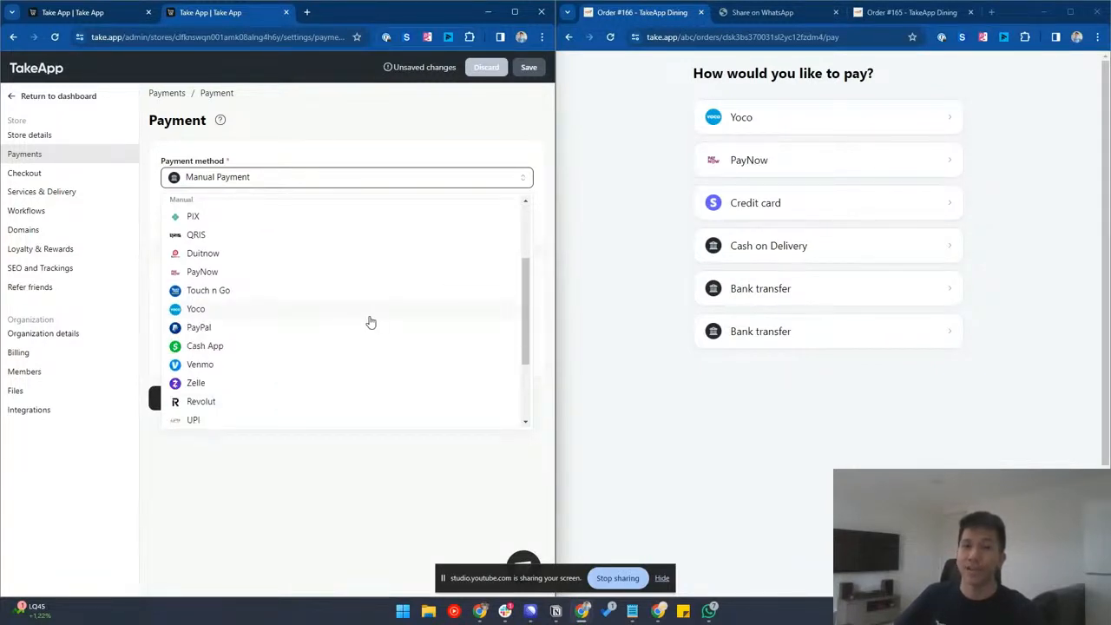
scroll(361, 319, down, 3)
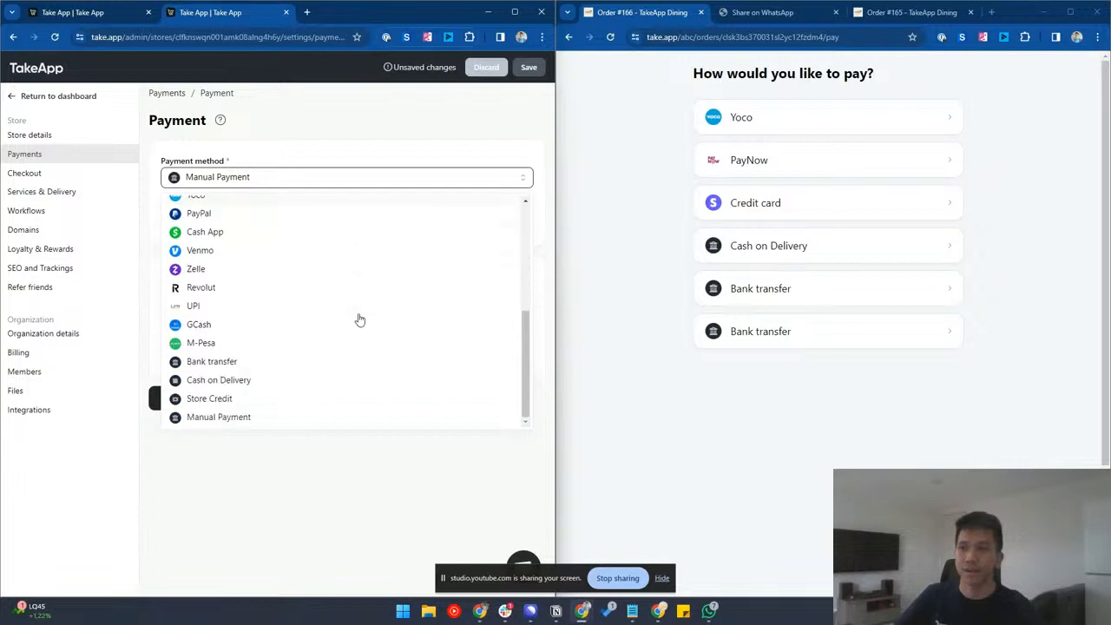
click(247, 365)
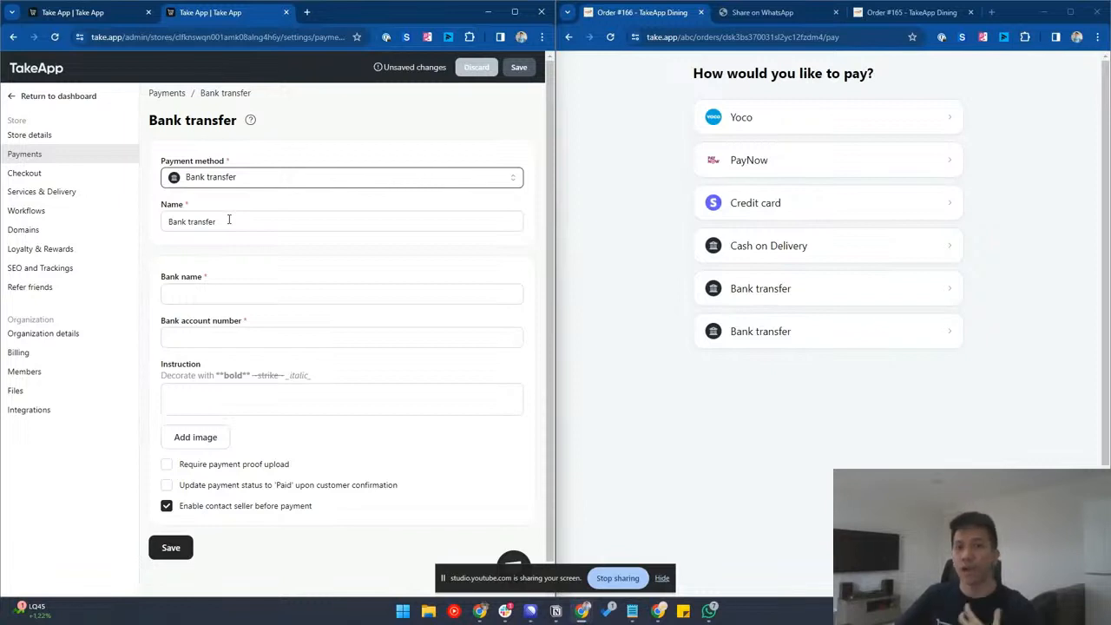
click(210, 296)
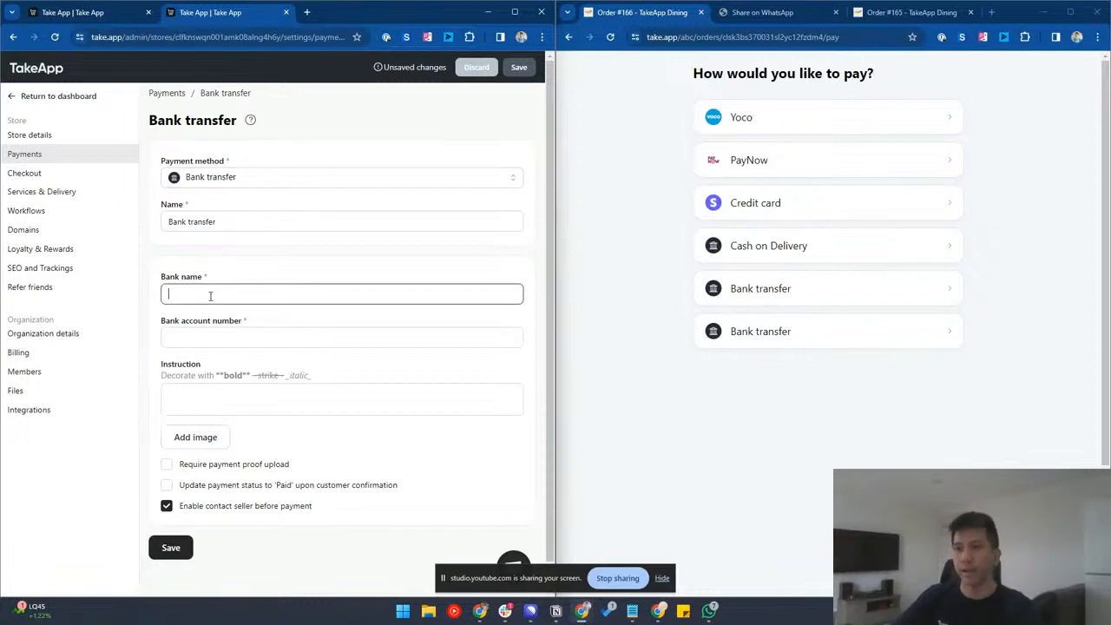
key(Tab)
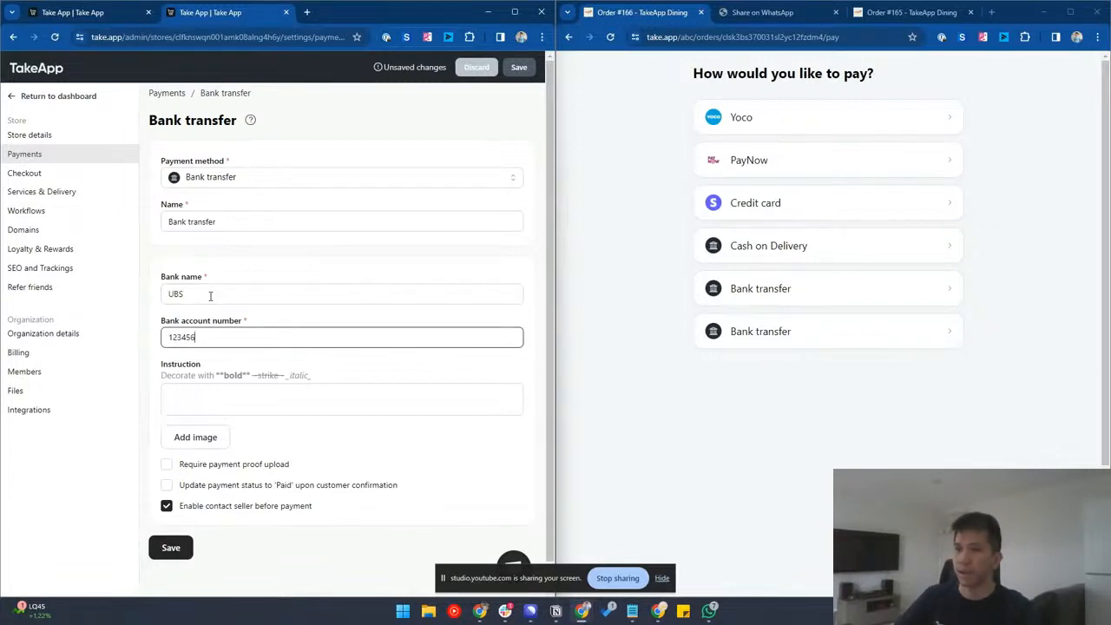
- Add the instruction "Please transfer and attach the payment proof for us to verify", require payment proof upload and save the method
click(197, 393)
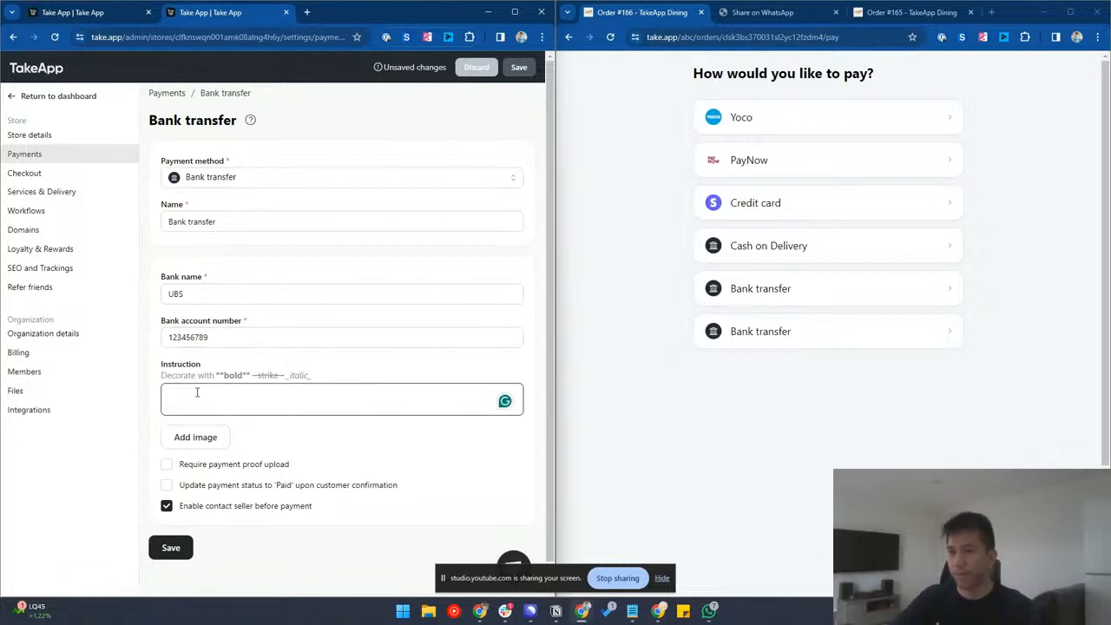
text(Please transfe)
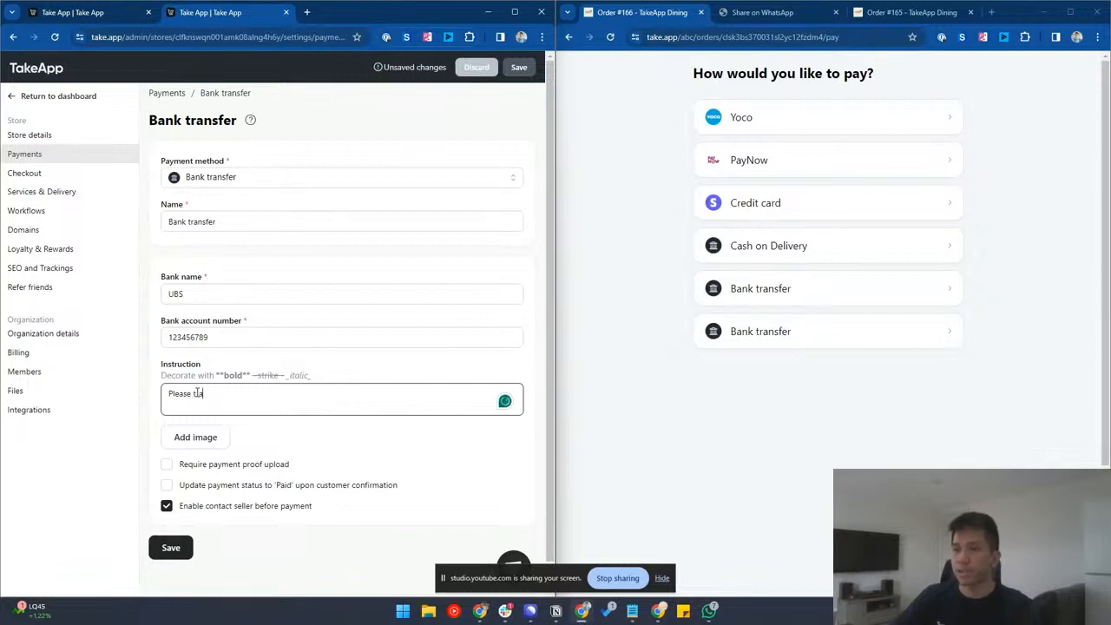
key(BackSpace)
key(BackSpace)
key(BackSpace)
text(er and )
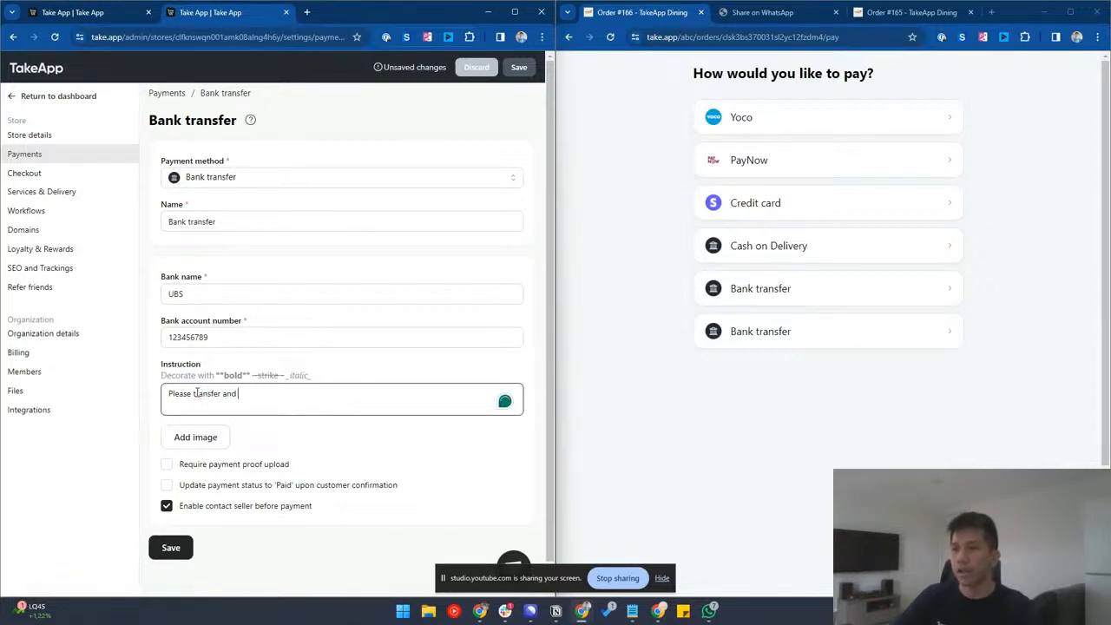
text(attach the payment proof)
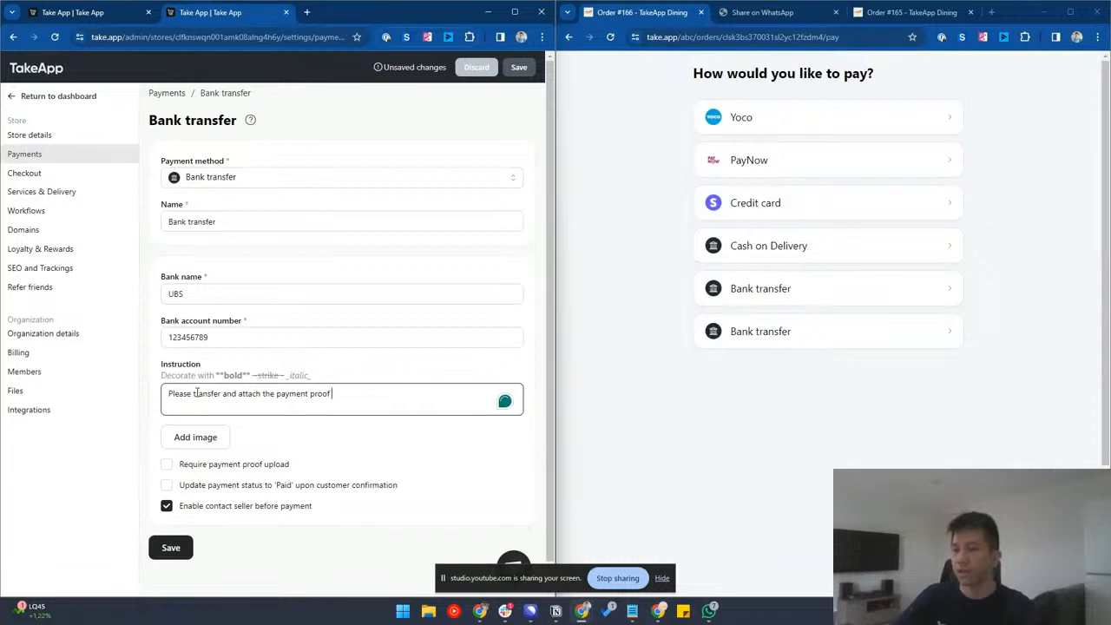
text( str us to verify)
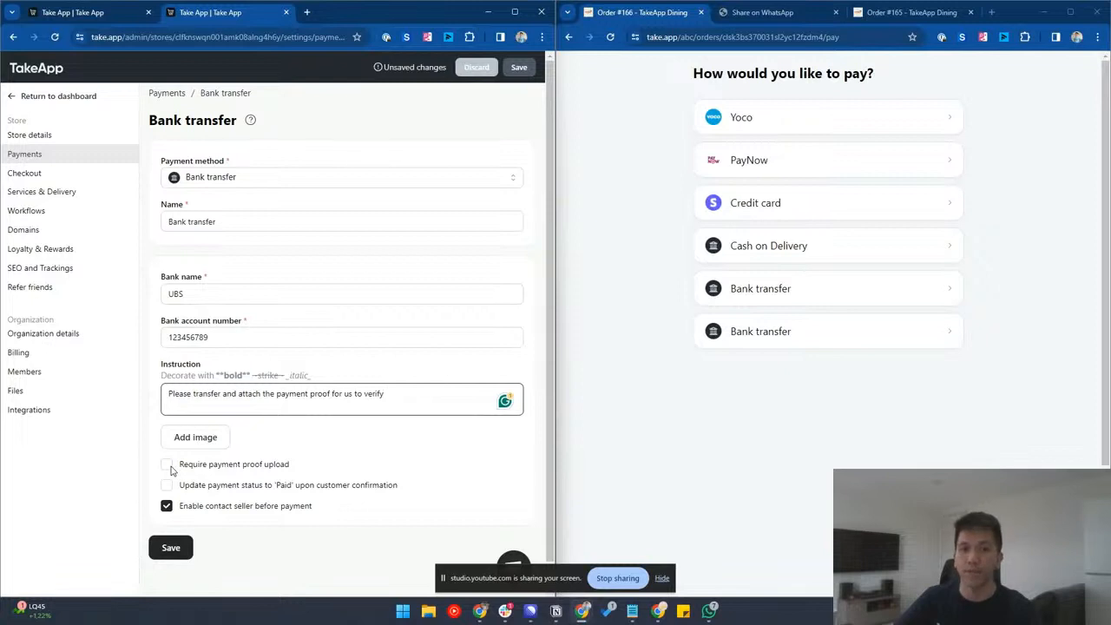
click(166, 466)
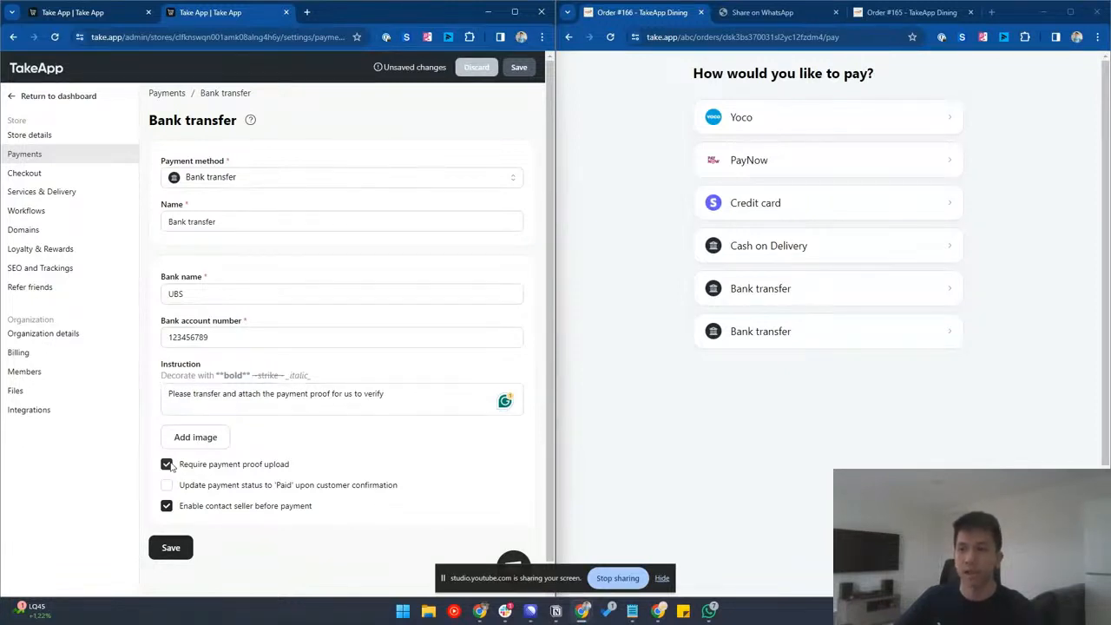
click(171, 548)
- Refresh the customer's payment options page and open the last Bank transfer option
click(624, 465)
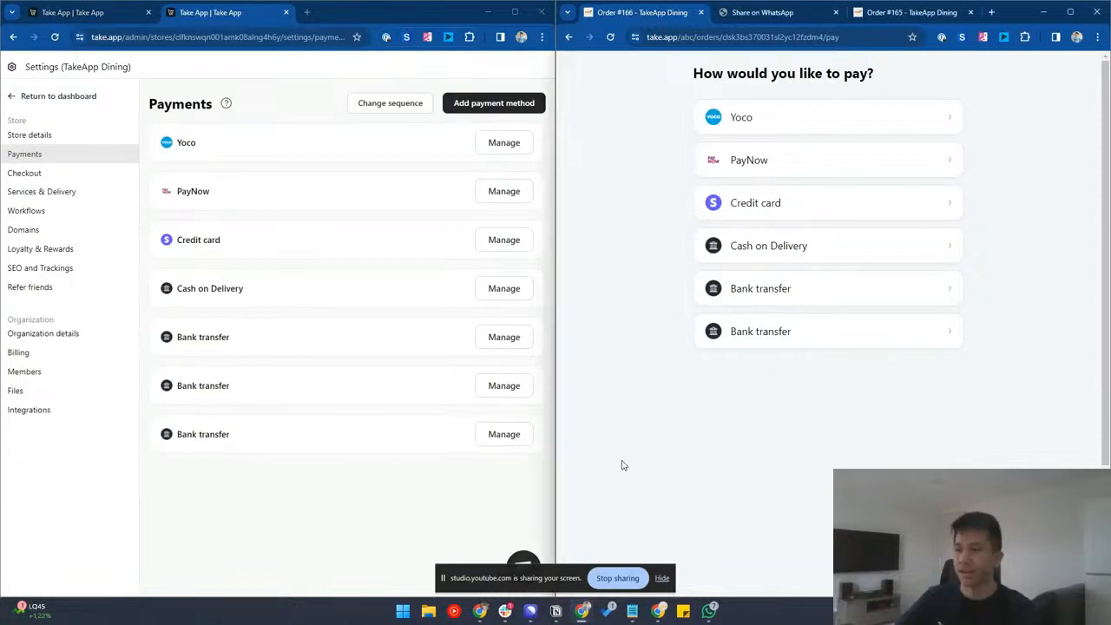
key(ctrl+r)
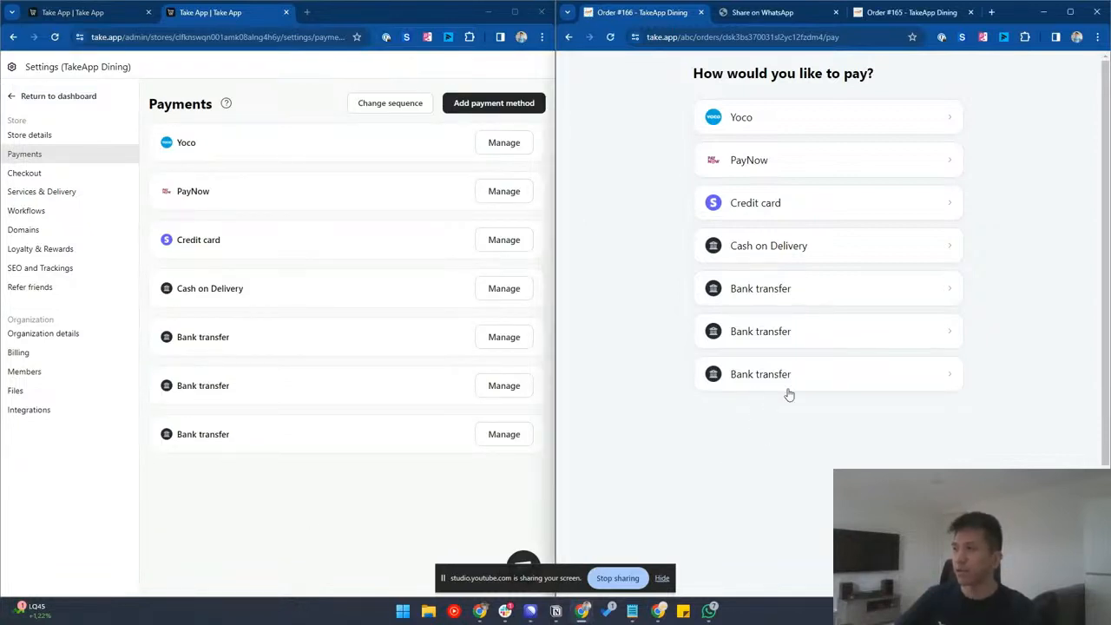
click(811, 377)
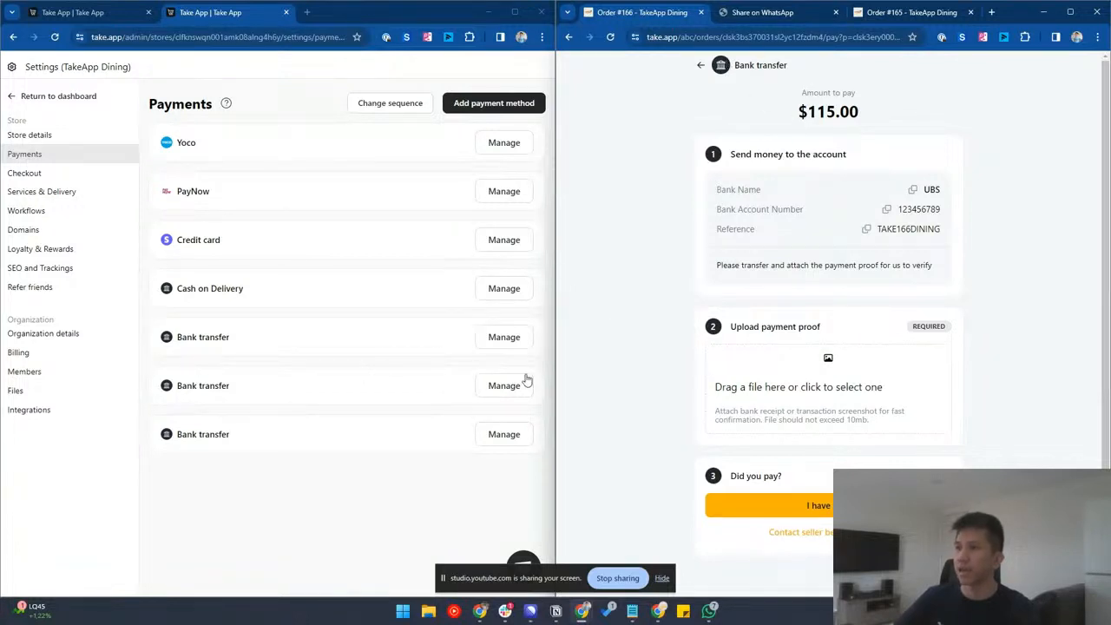
- Rename the first Bank transfer payment method as "Bank transfer UOB" and save it
drag(177, 337, 229, 338)
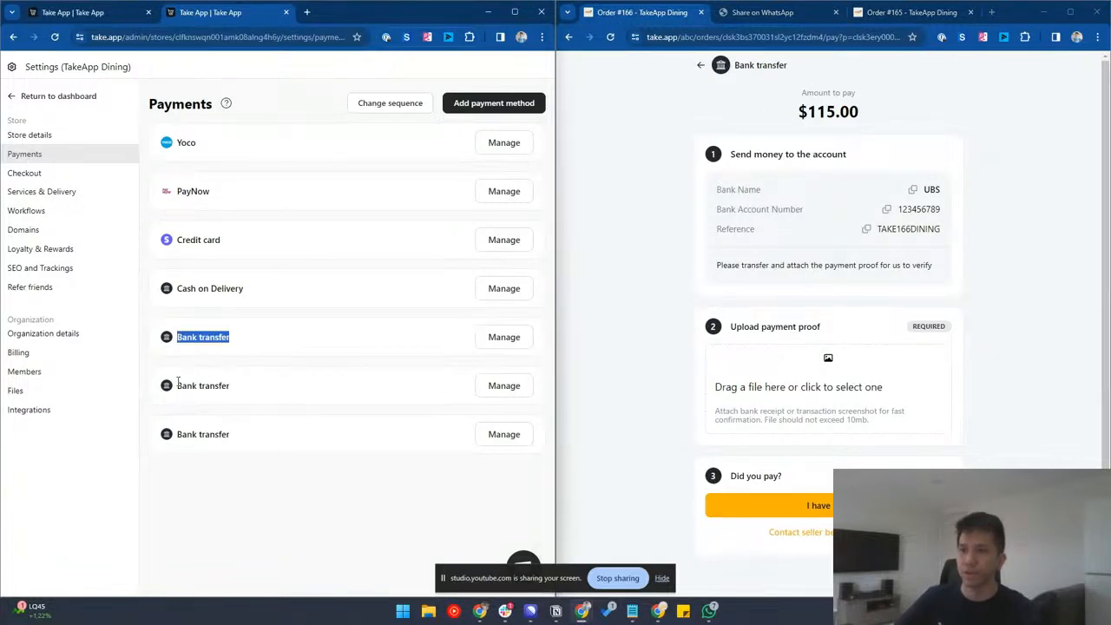
drag(177, 385, 231, 386)
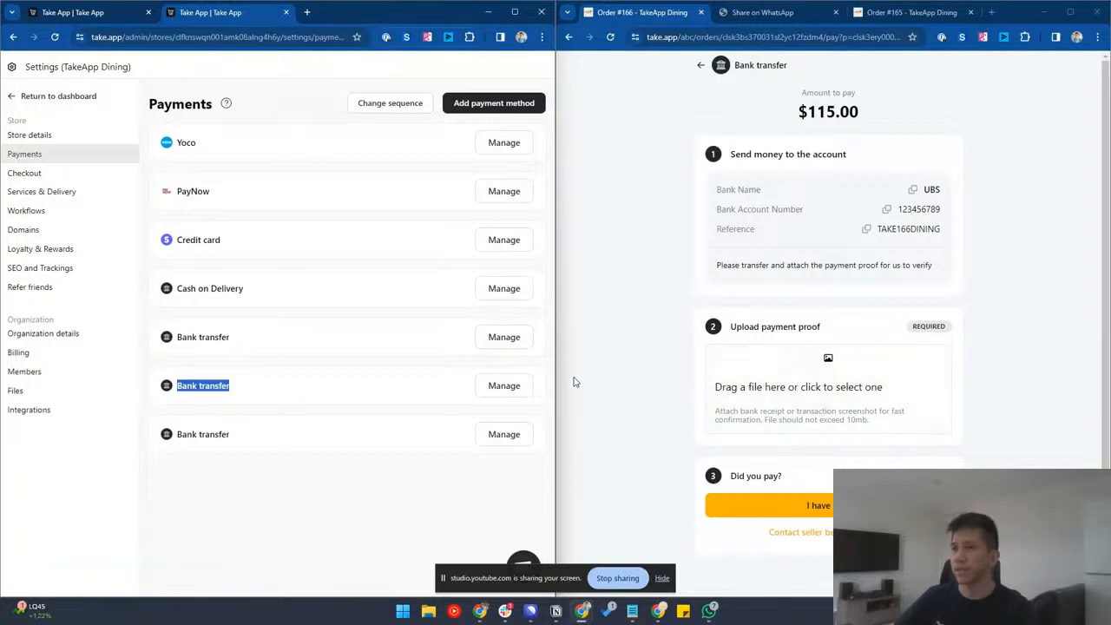
click(505, 339)
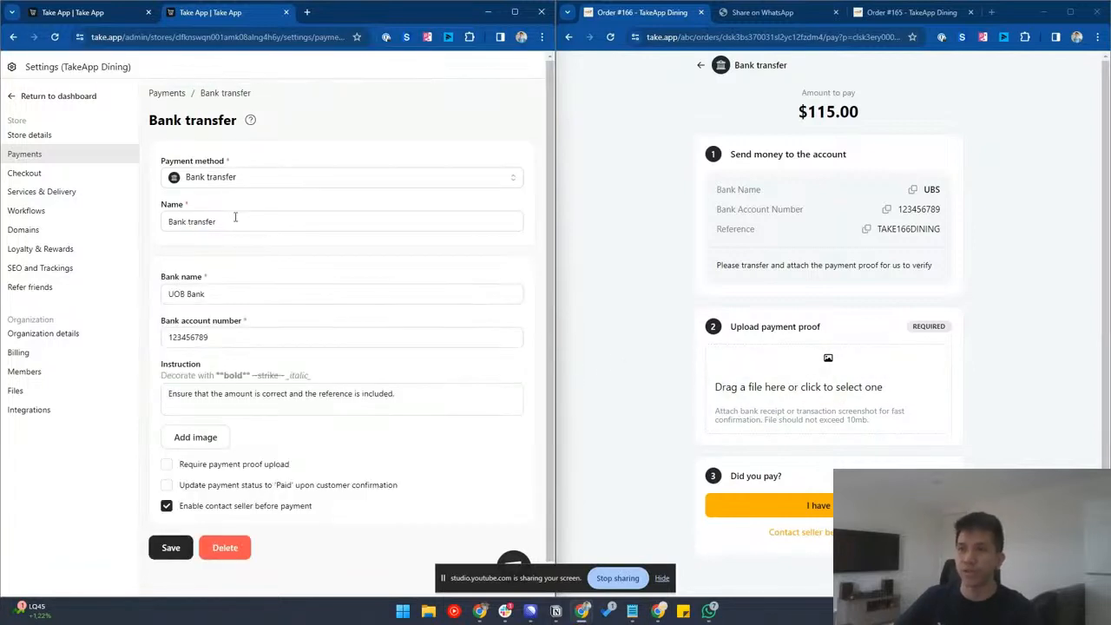
drag(244, 225, 185, 222)
click(263, 225)
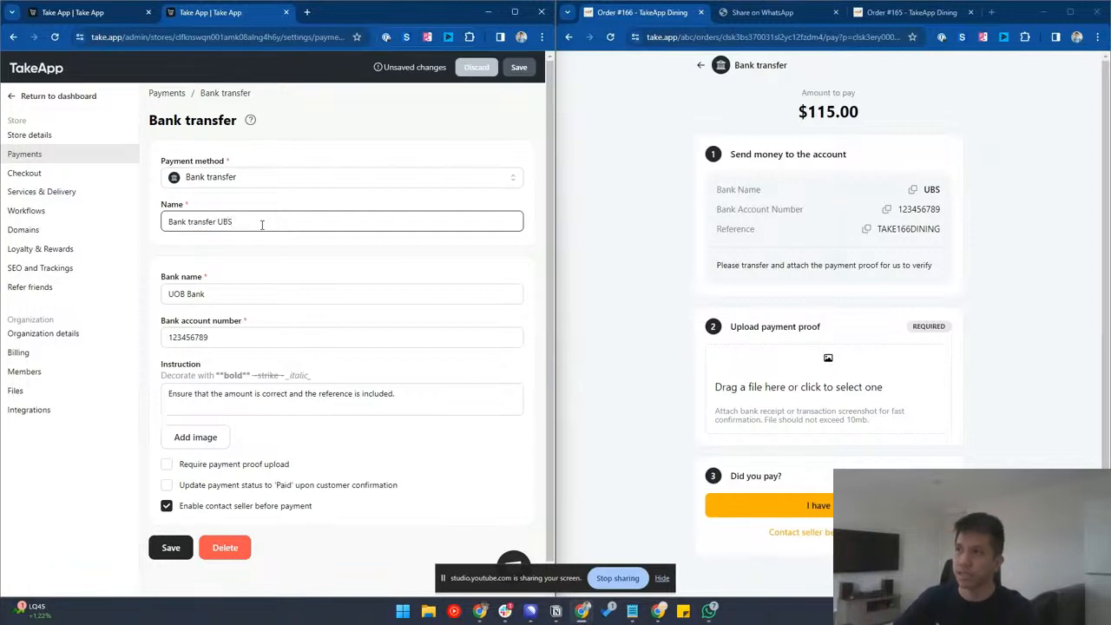
drag(236, 224, 219, 224)
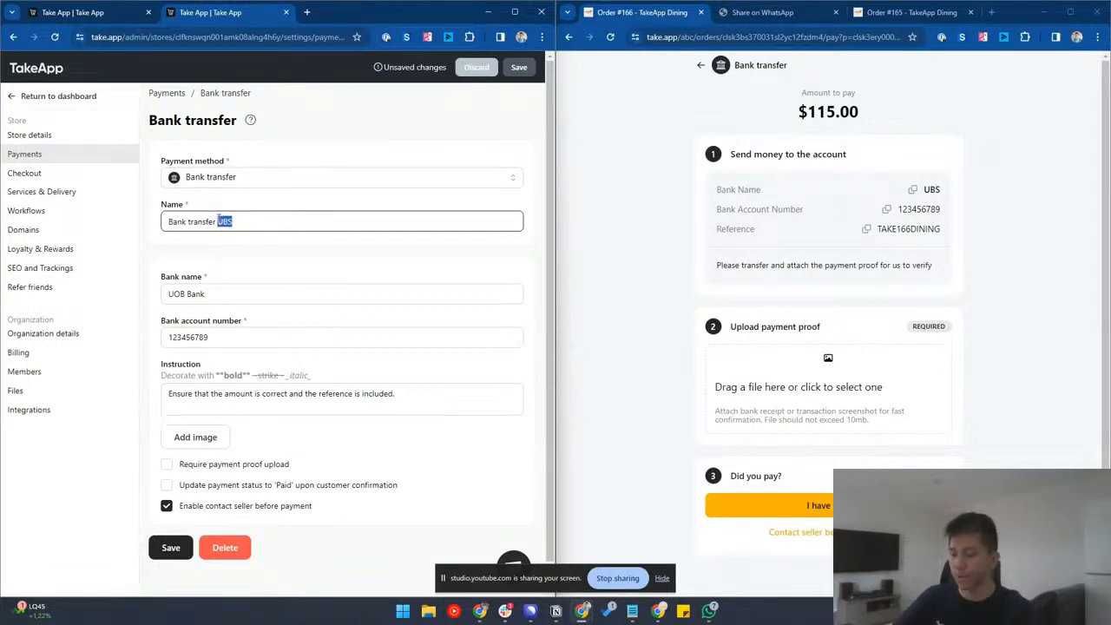
text(UOB)
click(514, 72)
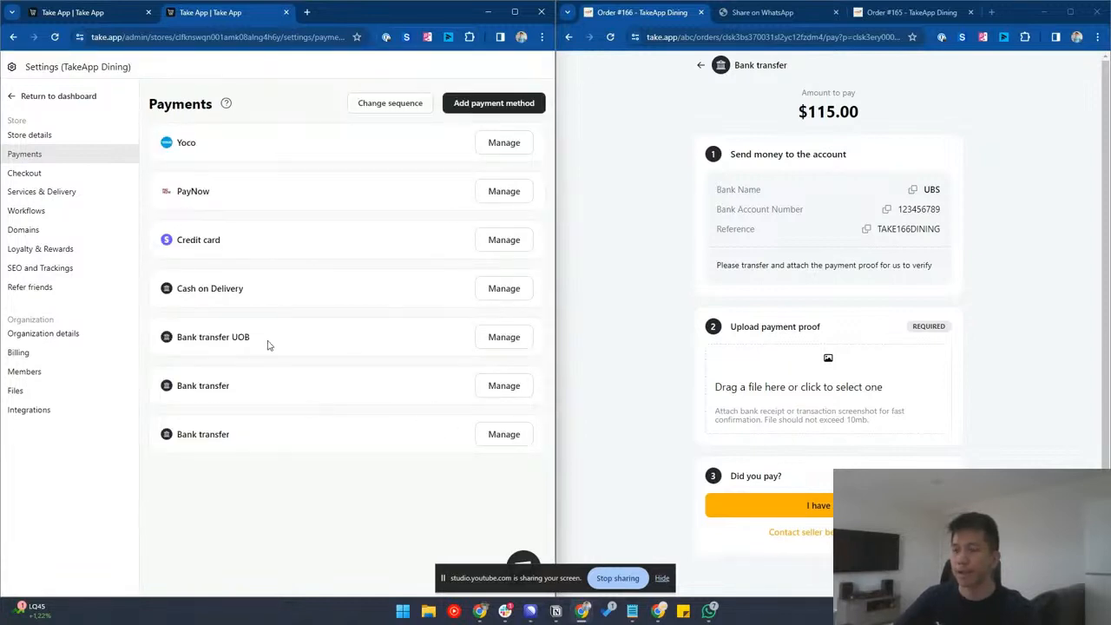
drag(250, 341, 193, 346)
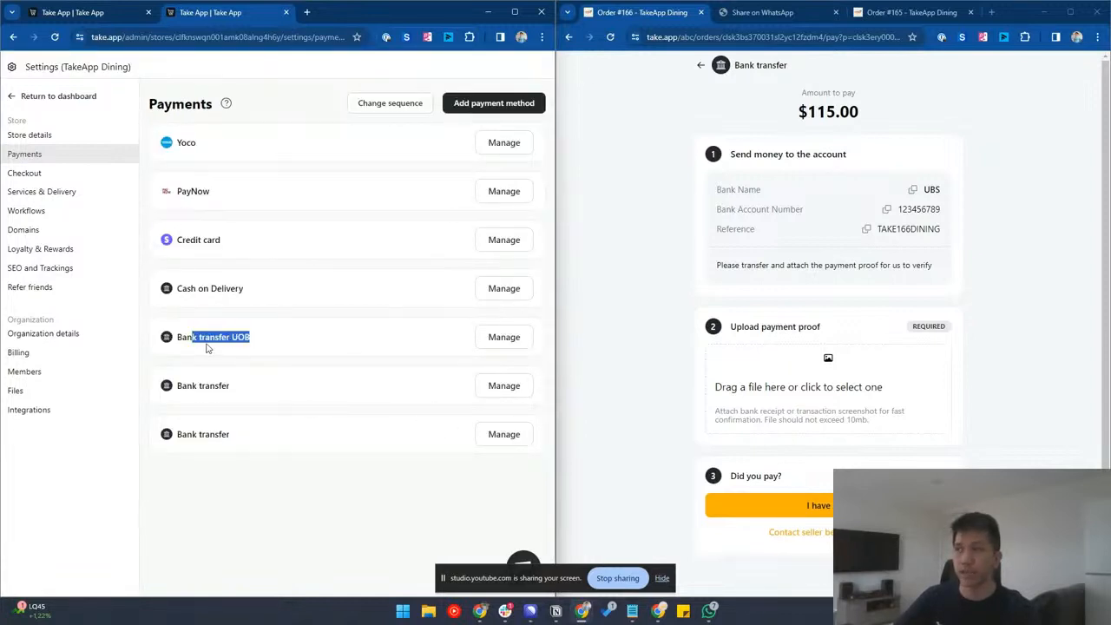
- Reopen the last Bank transfer option on the customer's payment page and review its amount, account number, reference and instruction
click(703, 62)
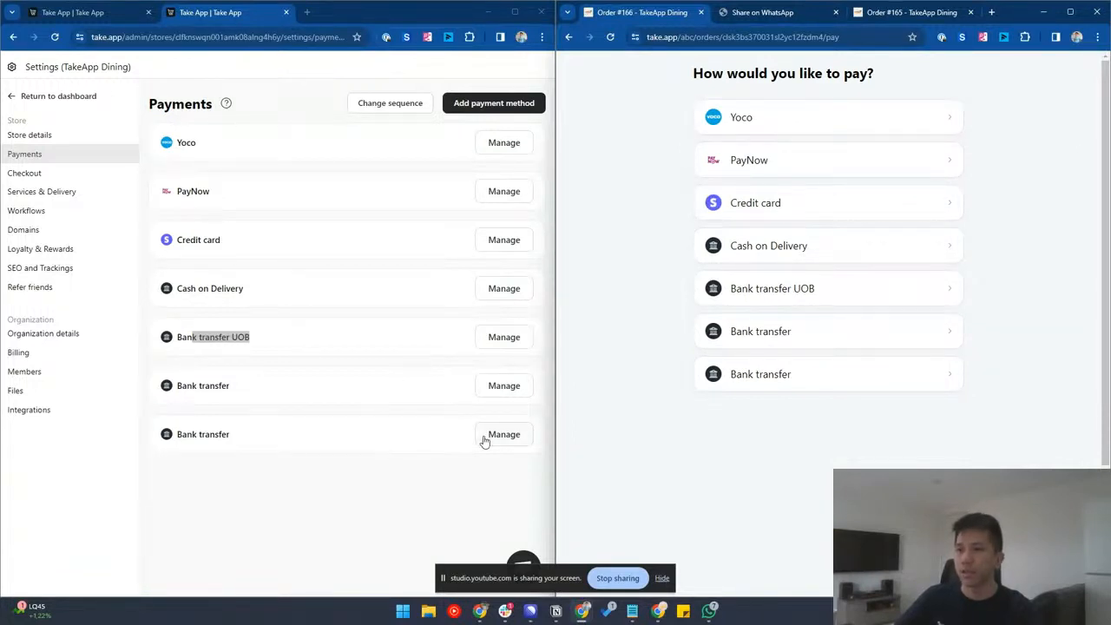
click(839, 383)
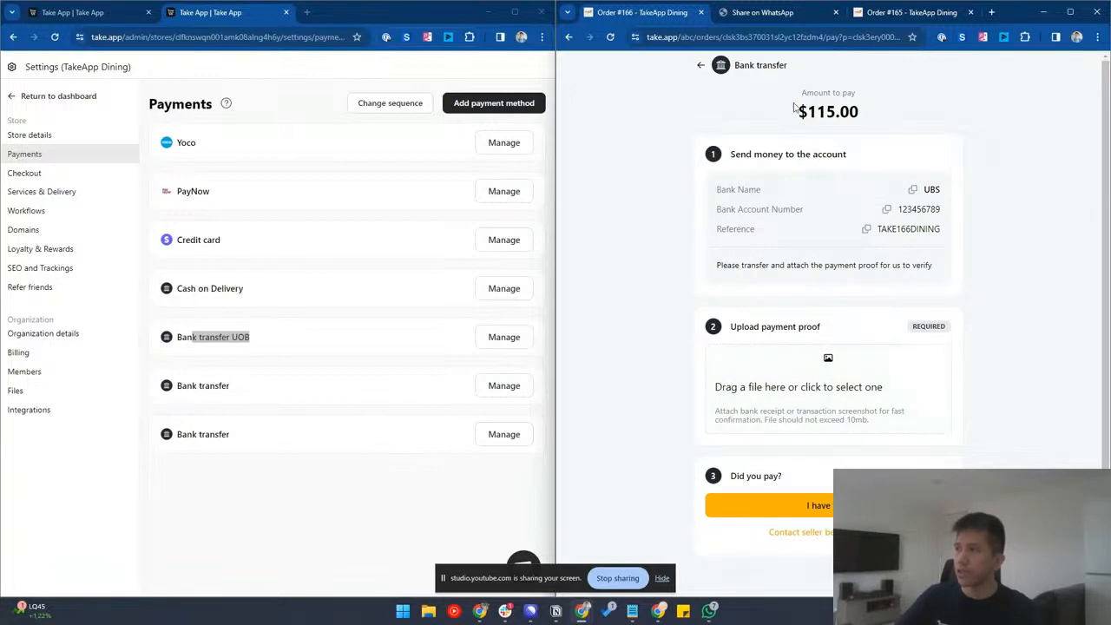
drag(806, 108, 872, 114)
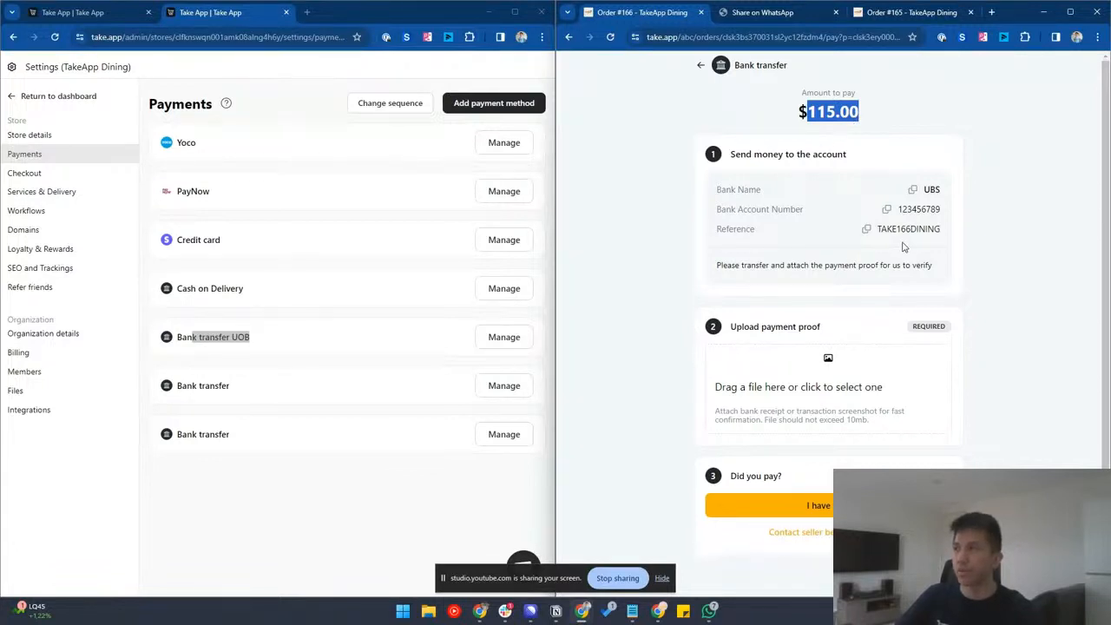
drag(899, 210, 970, 221)
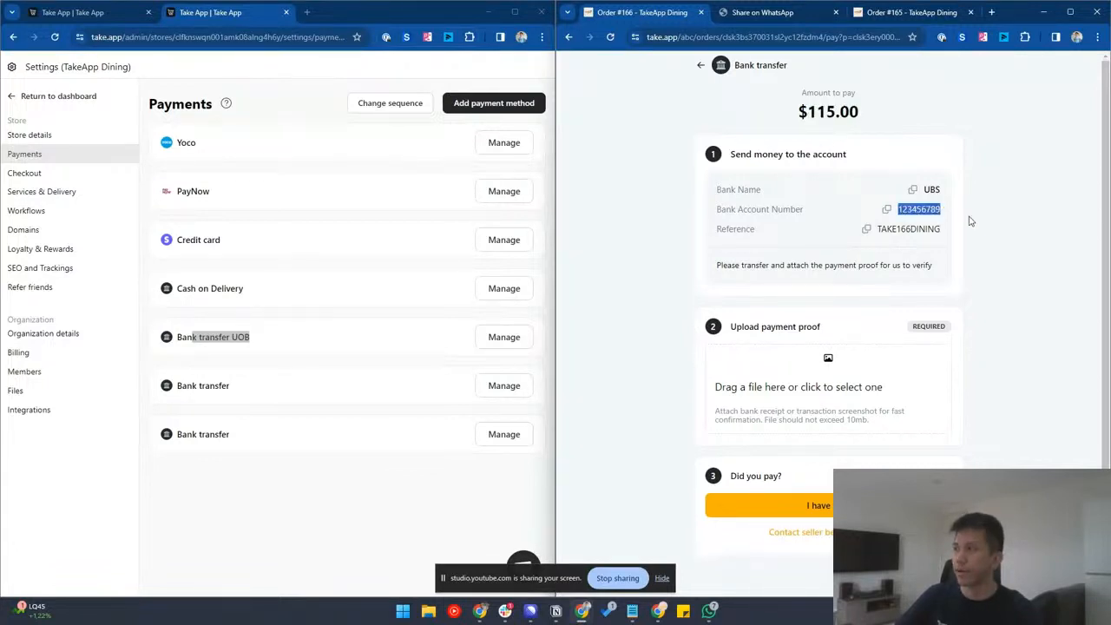
drag(877, 229, 949, 224)
drag(719, 265, 947, 278)
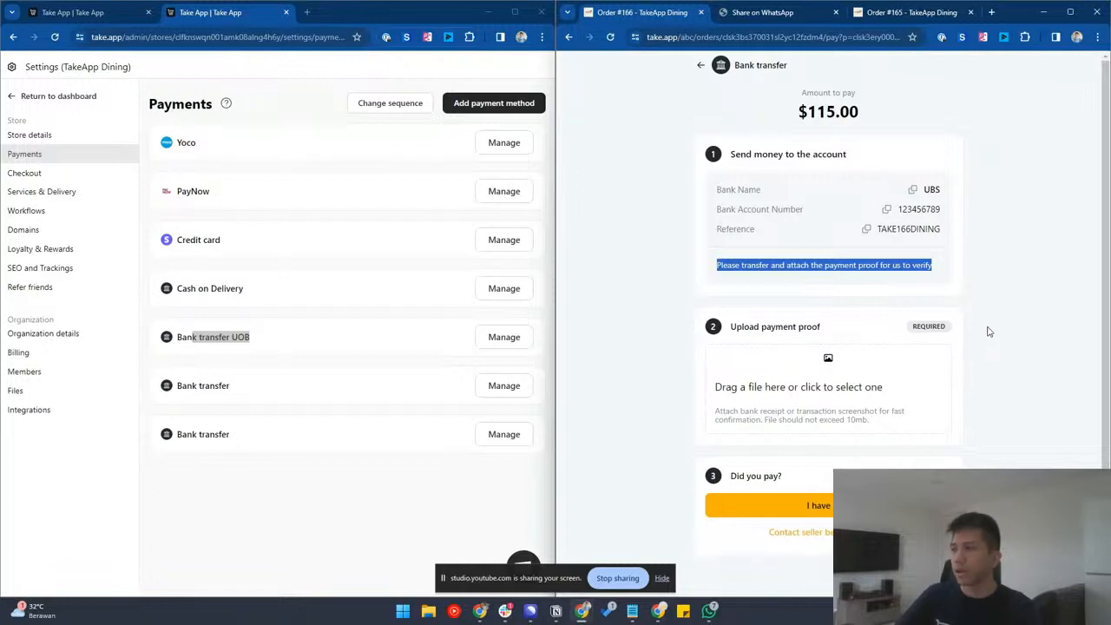
- Try confirming the bank transfer without proof, dismiss the alert, and upload the apple image as the payment proof
drag(914, 326, 954, 331)
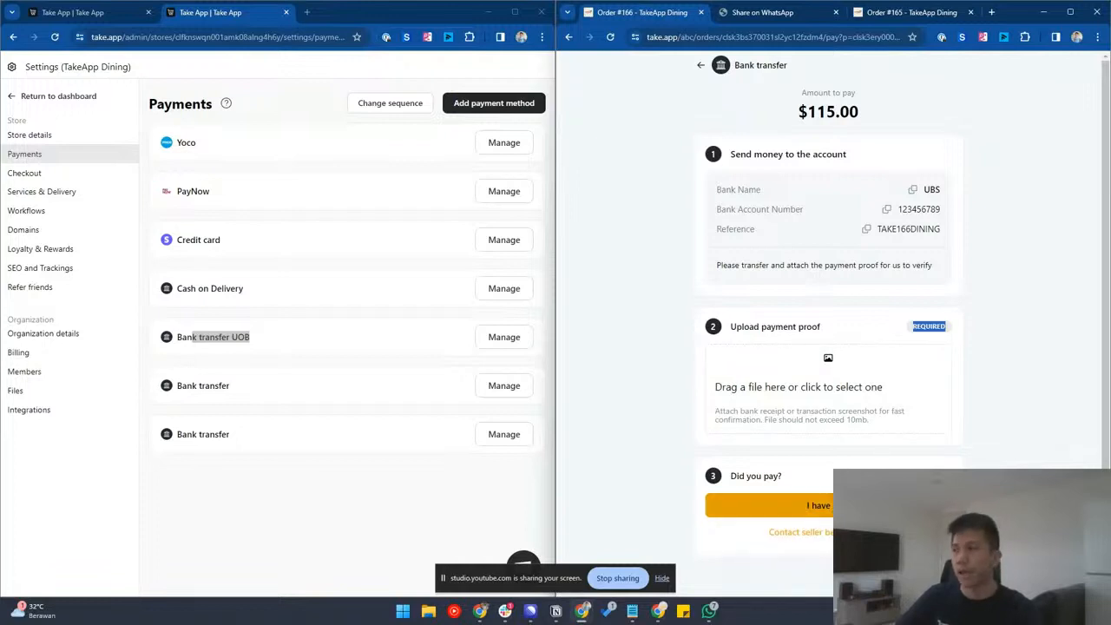
click(855, 507)
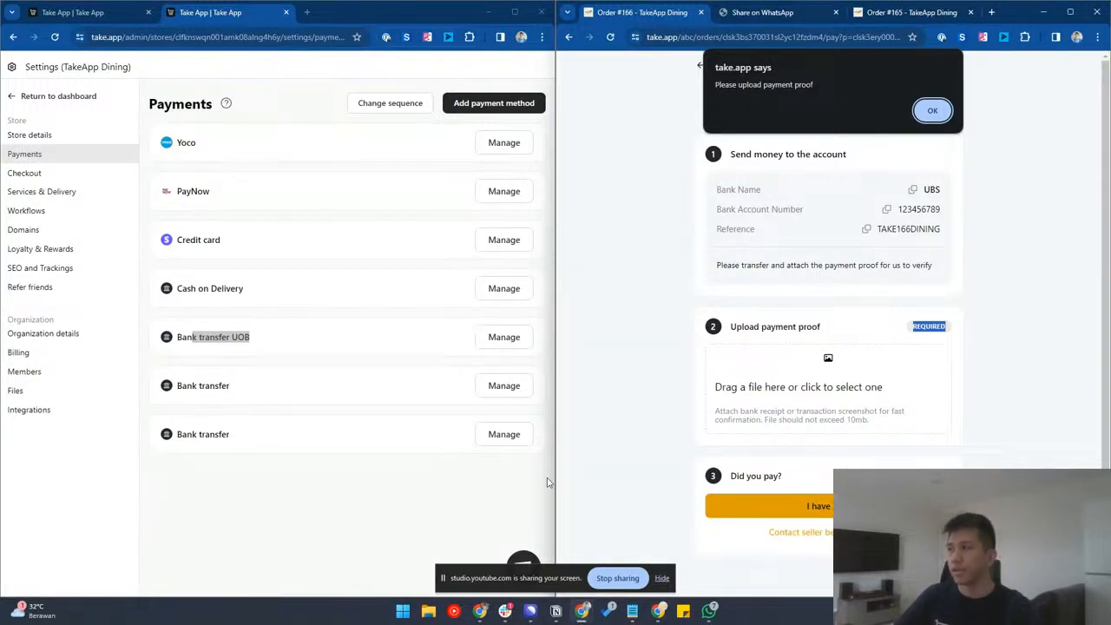
click(433, 612)
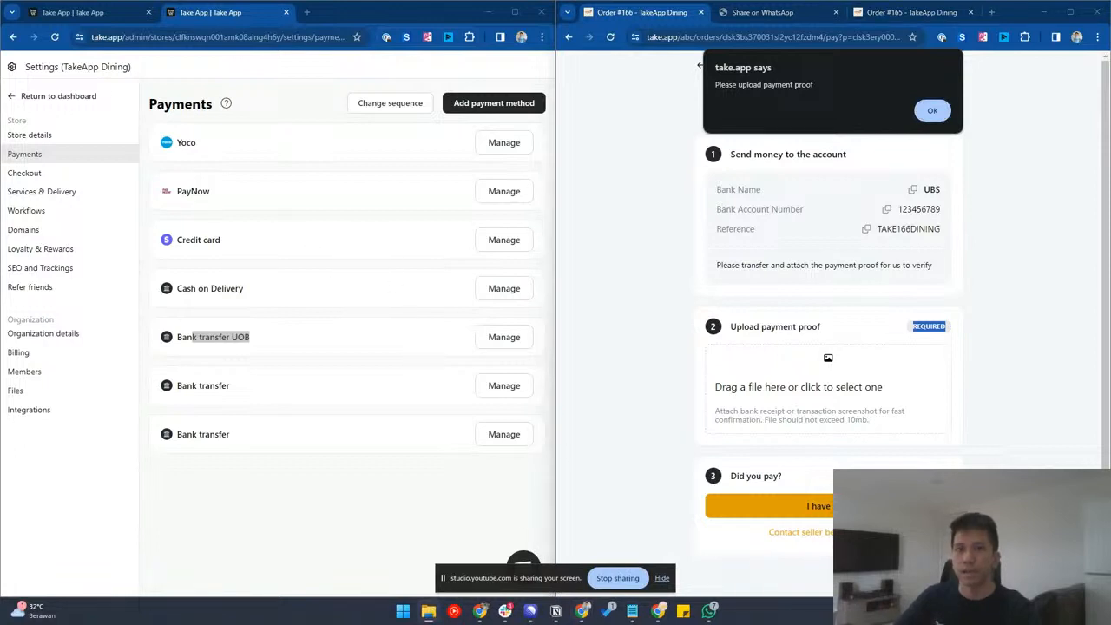
drag(526, 398, 820, 410)
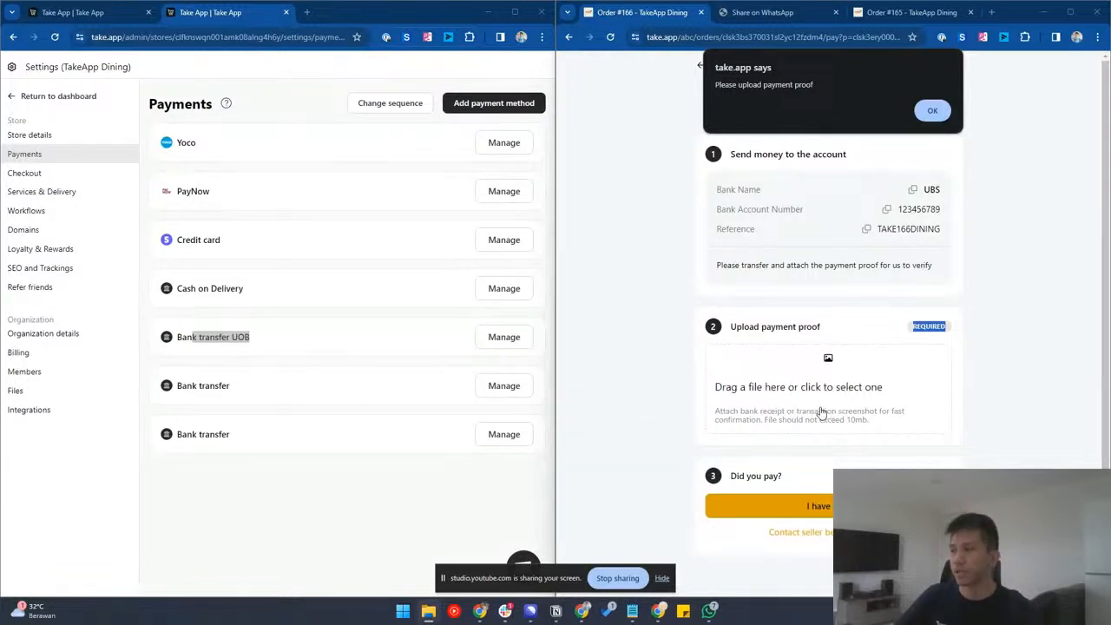
click(938, 109)
drag(549, 365, 804, 391)
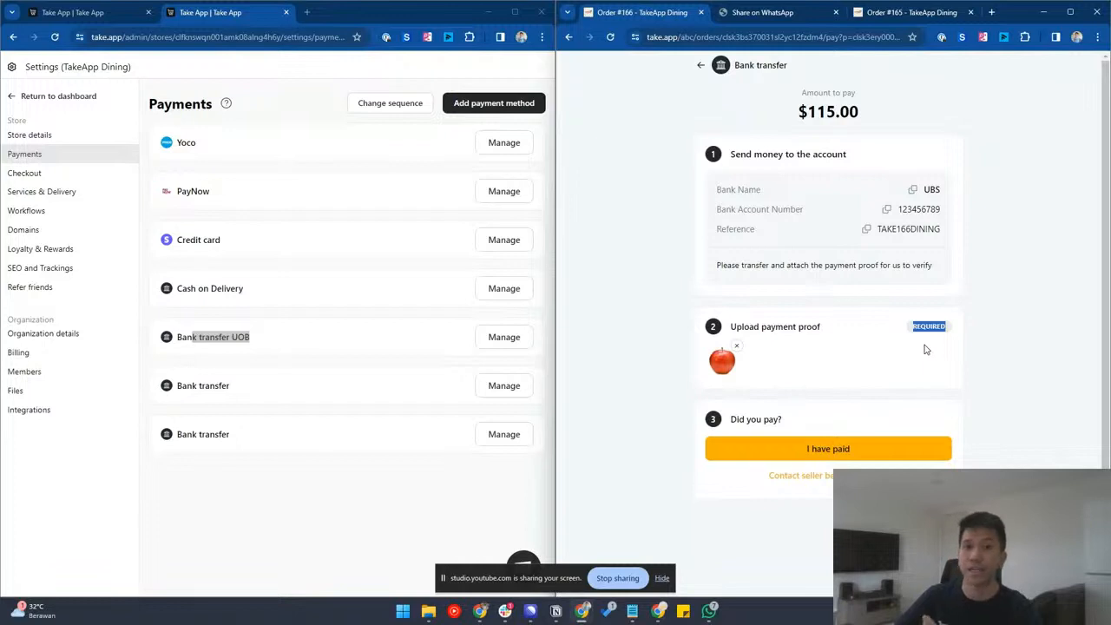
click(886, 348)
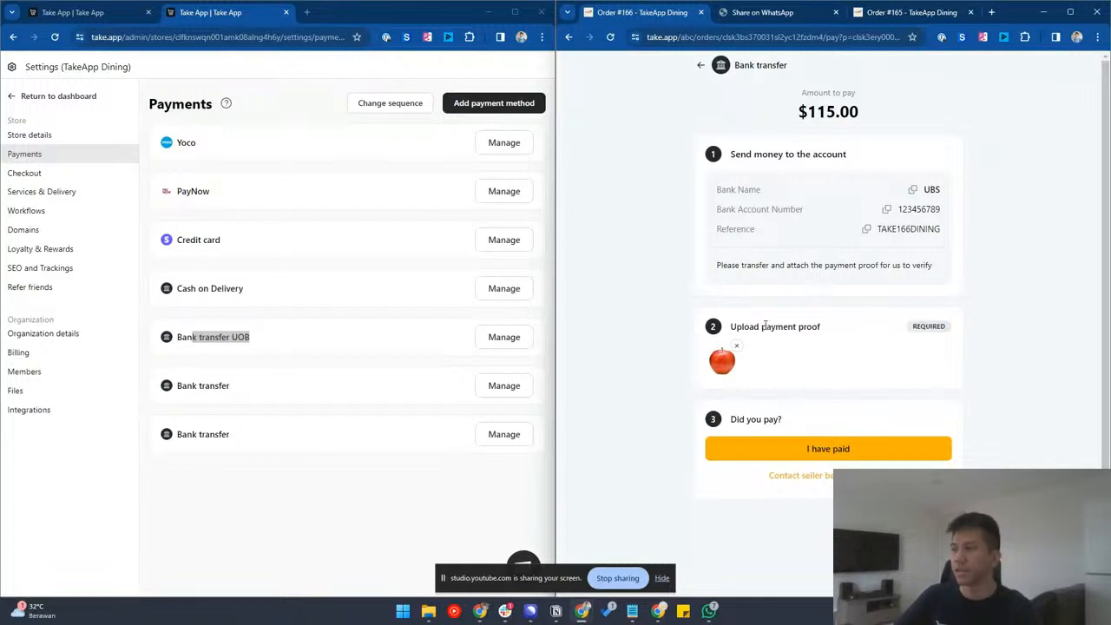
- Confirm the bank transfer as paid and send the order message to the store through WhatsApp
click(850, 448)
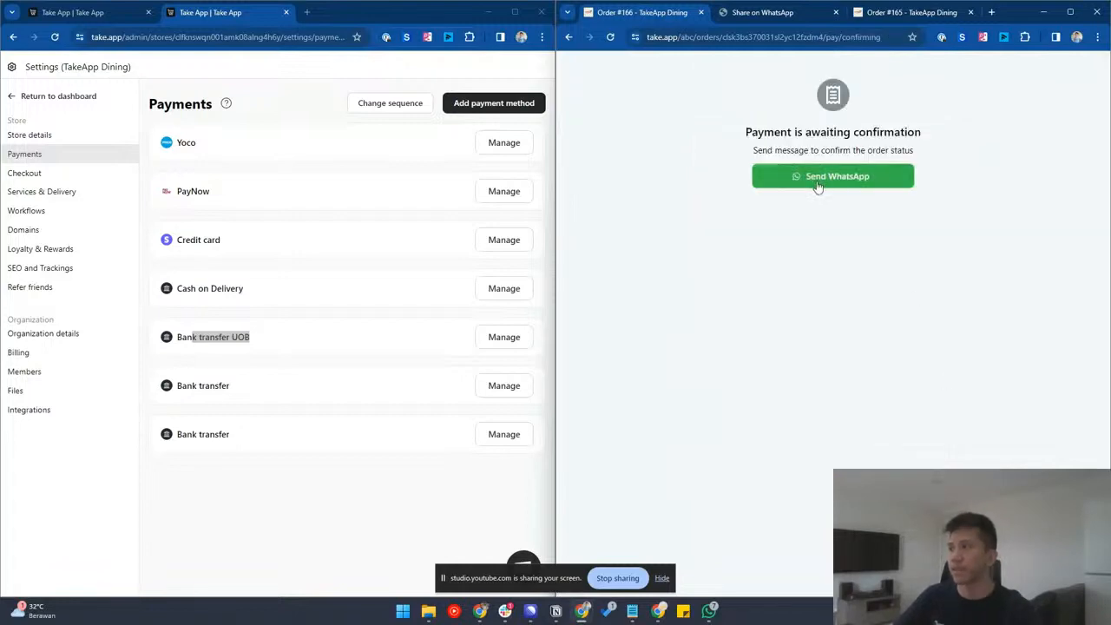
click(821, 179)
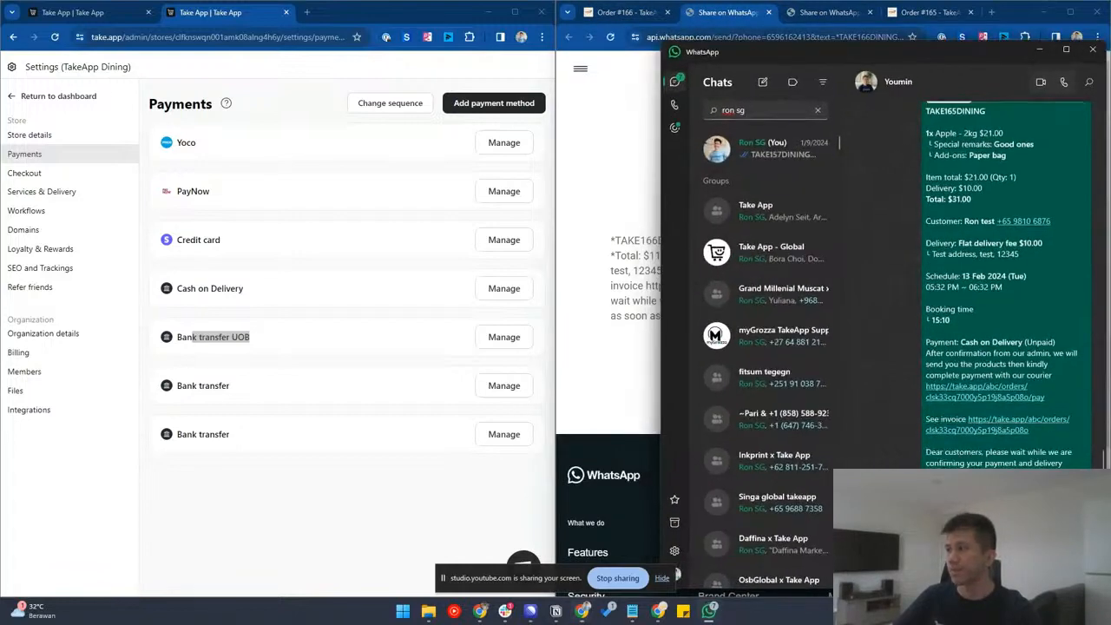
key(Return)
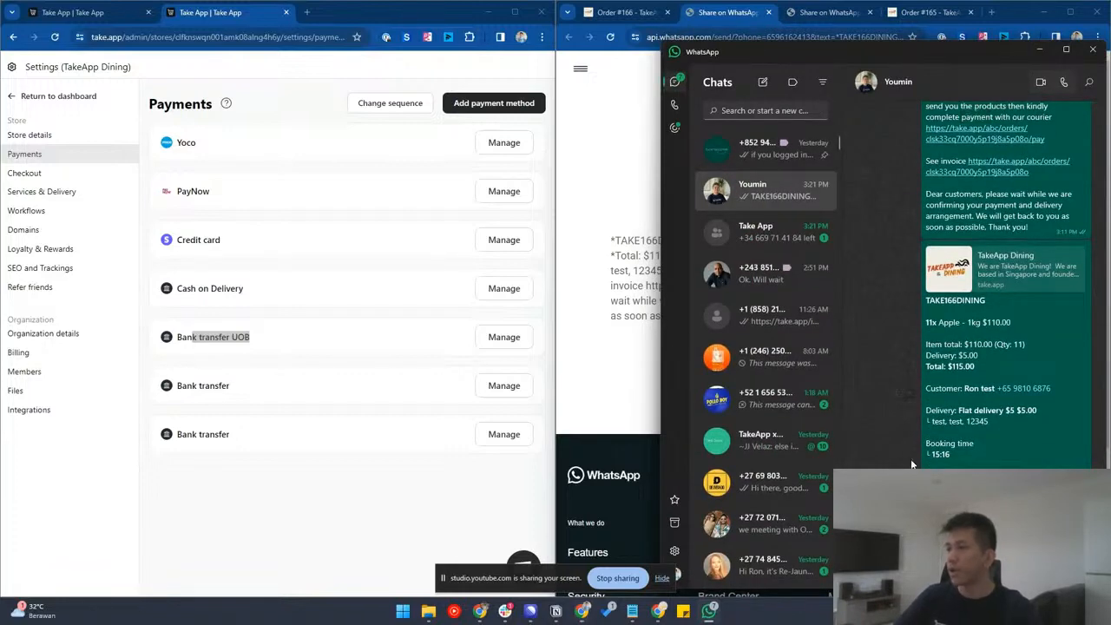
- Open the order invoice from the sent WhatsApp message and review its order history and details
click(946, 532)
click(1016, 466)
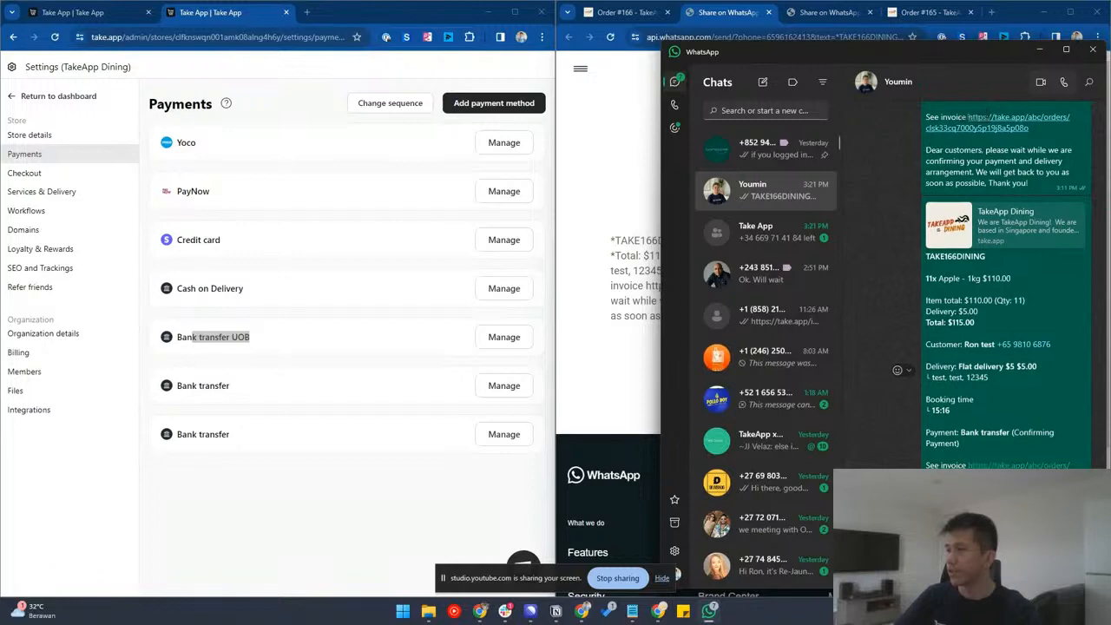
scroll(898, 301, down, 3)
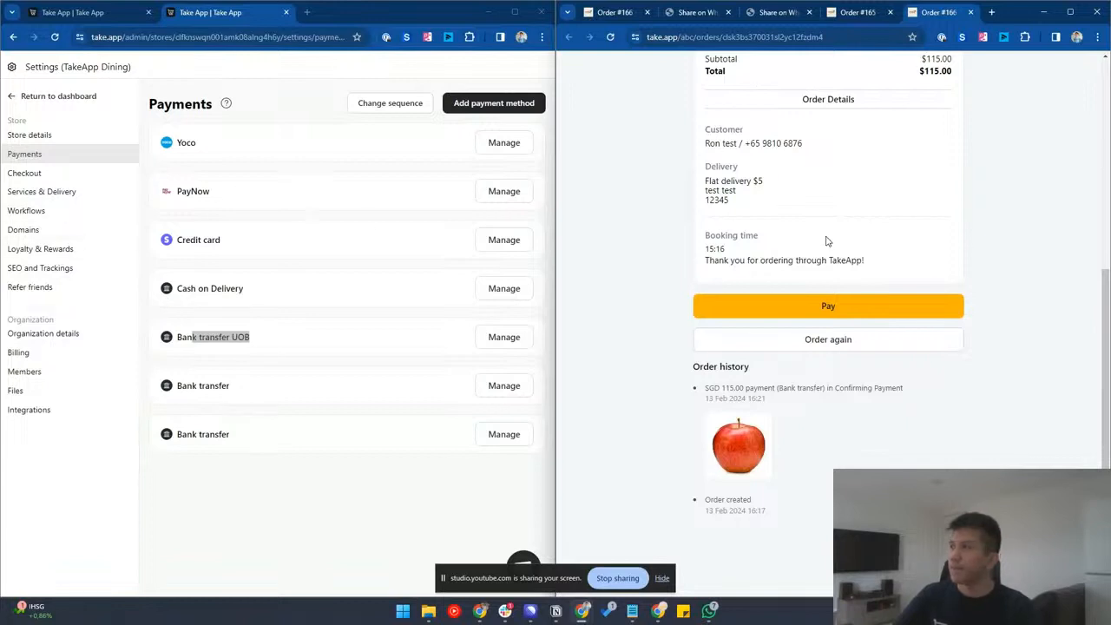
scroll(1107, 345, up, 5)
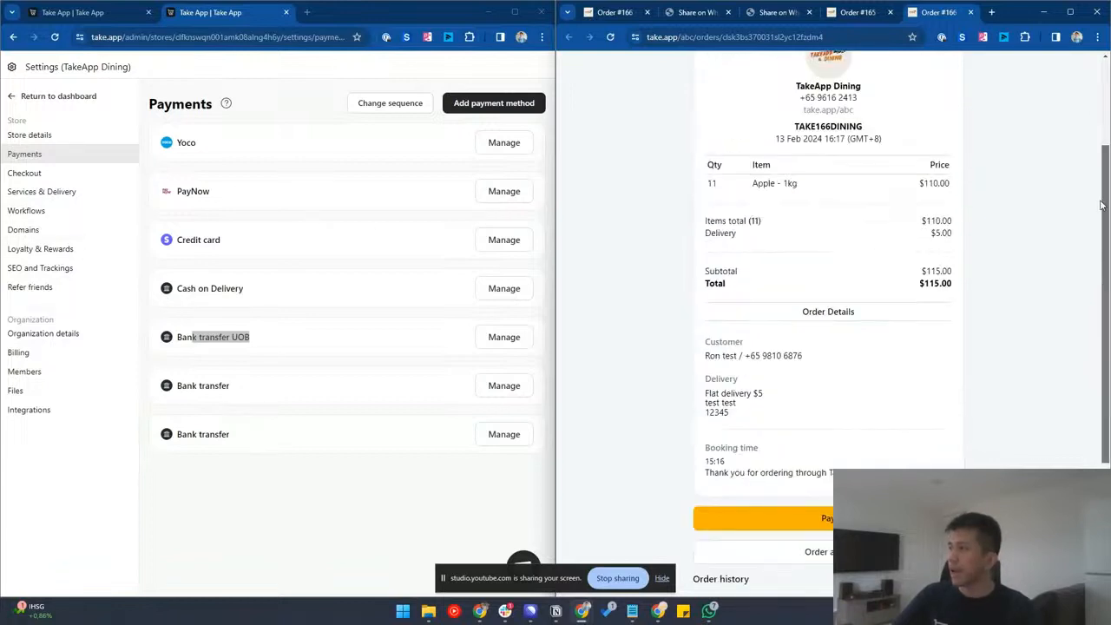
- Return from the settings to the store dashboard and open the Storefront design editor
click(52, 95)
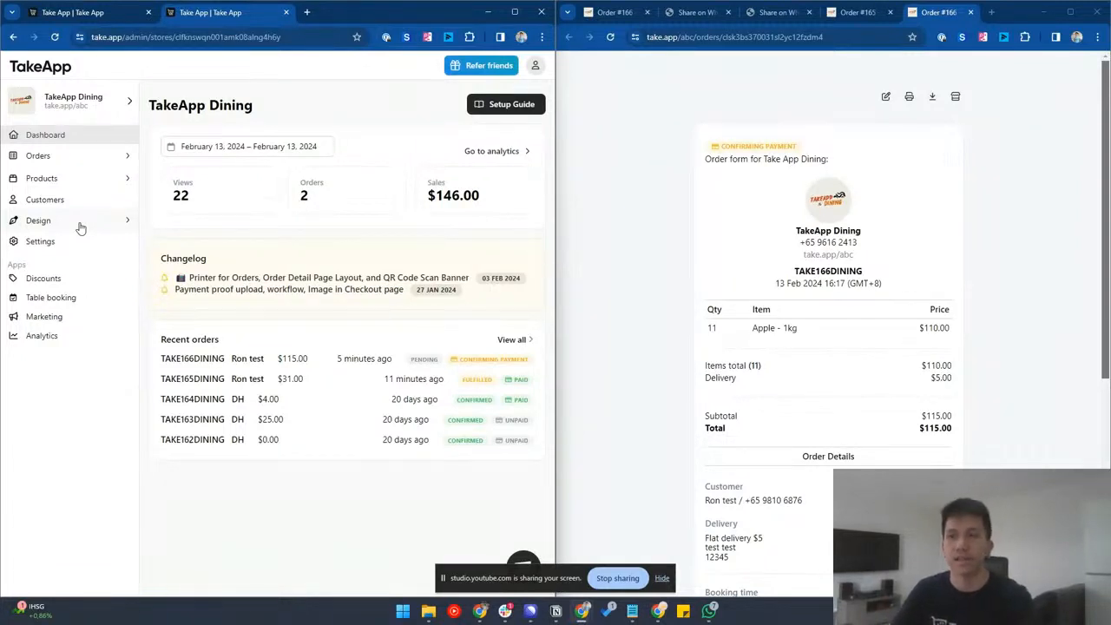
click(80, 226)
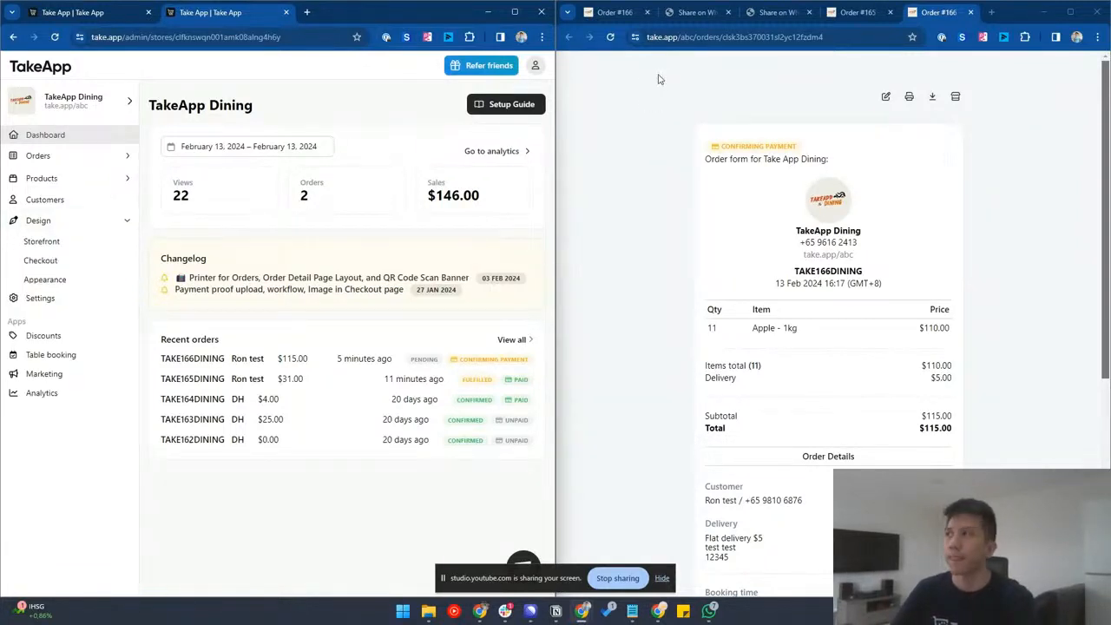
click(64, 246)
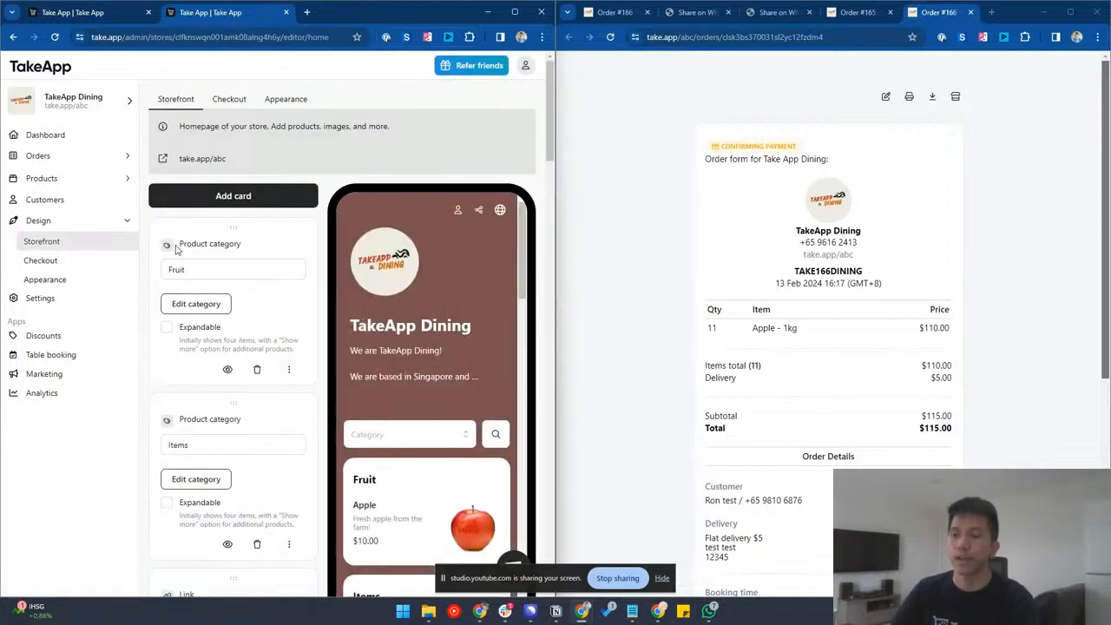
- Load the live storefront at take.app/abc in place of the payment confirmation page
click(599, 14)
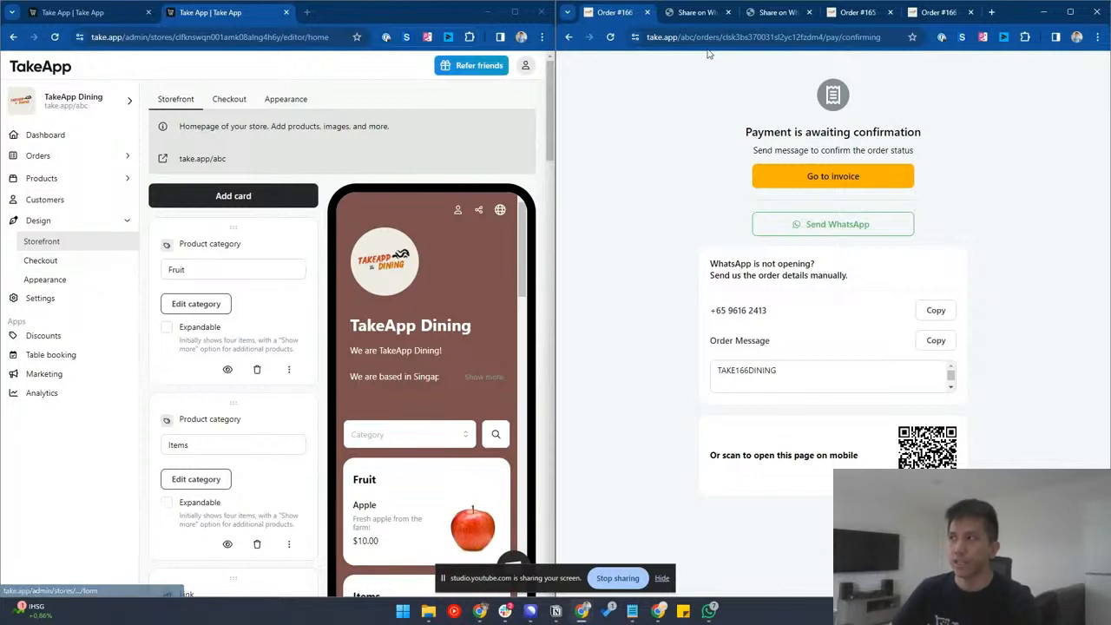
drag(698, 38, 971, 46)
key(BackSpace)
key(Return)
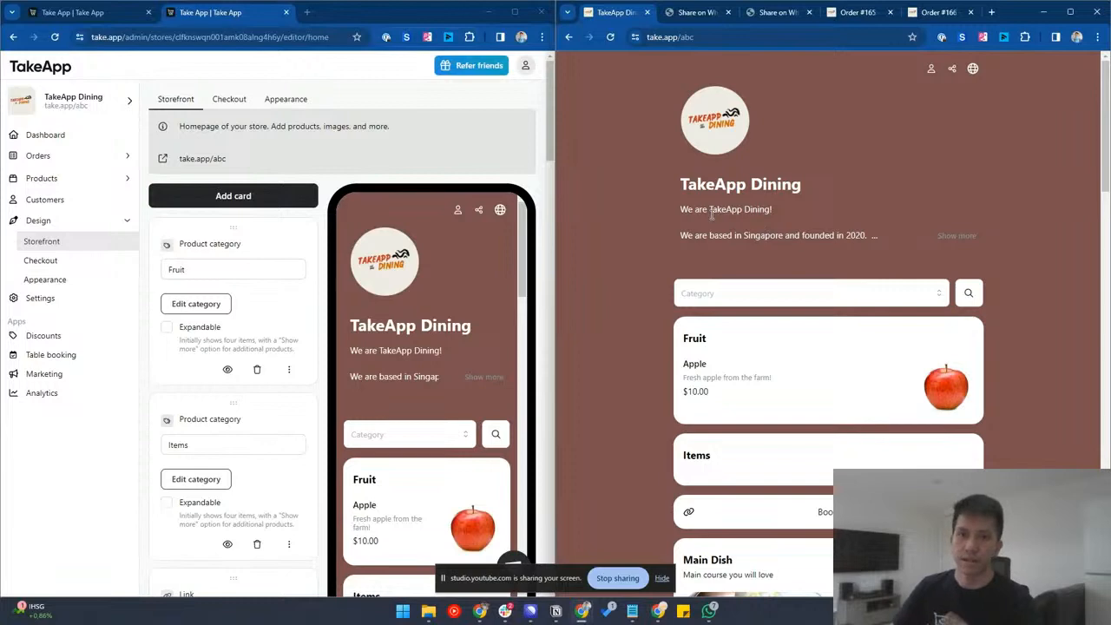
- Look through the live storefront's product categories, links, video and image cards, and return to its beginning
scroll(824, 240, down, 5)
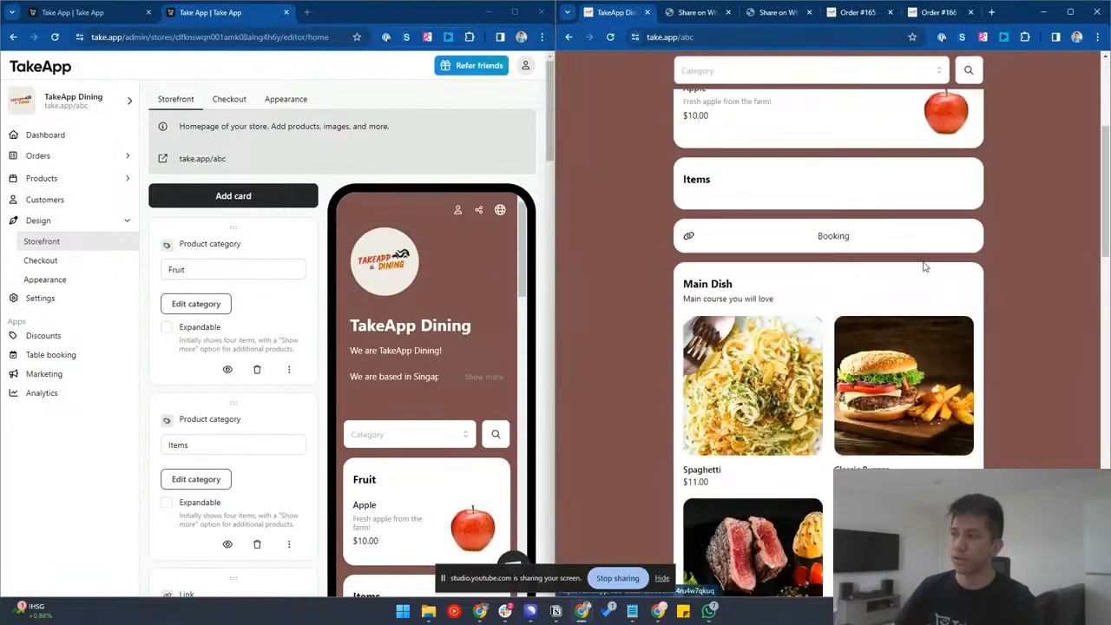
scroll(945, 252, up, 2)
scroll(956, 261, up, 3)
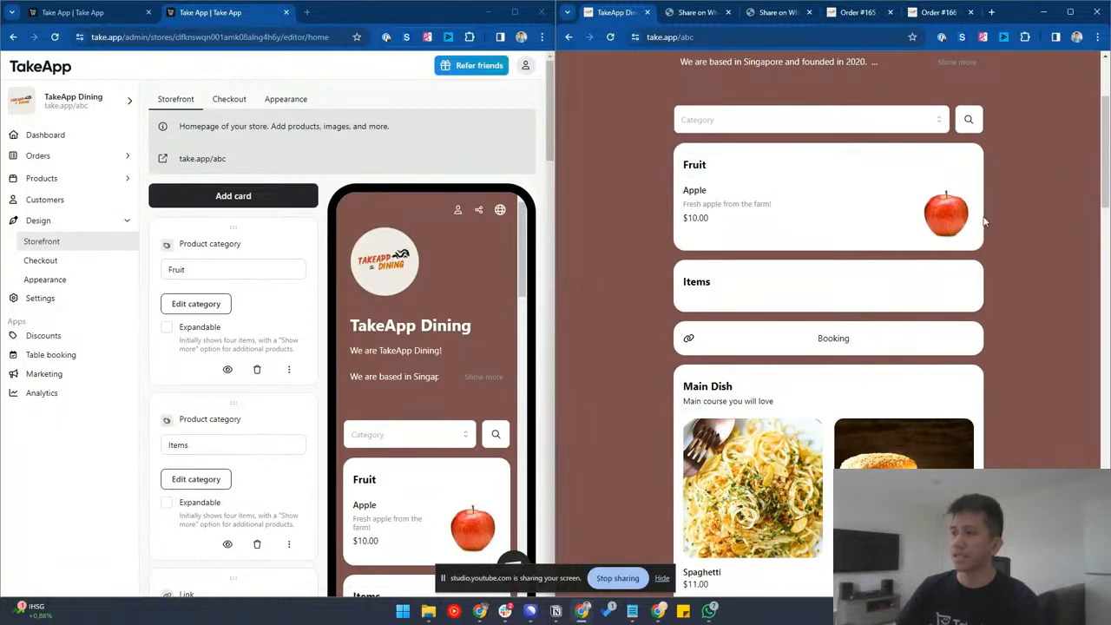
scroll(981, 319, down, 5)
scroll(981, 319, down, 10)
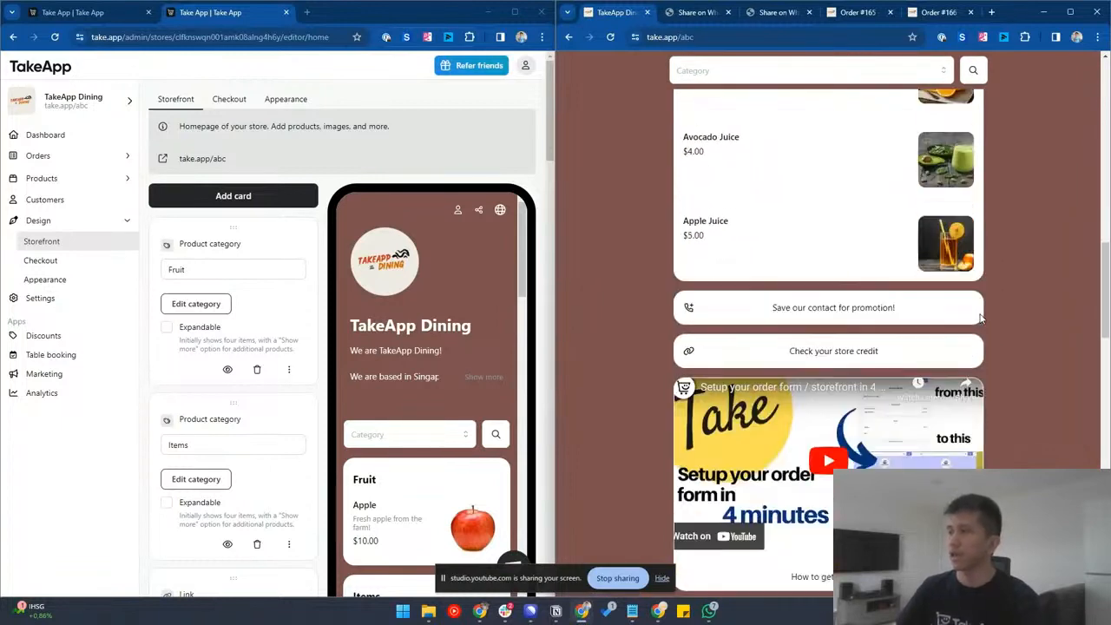
scroll(1028, 330, down, 6)
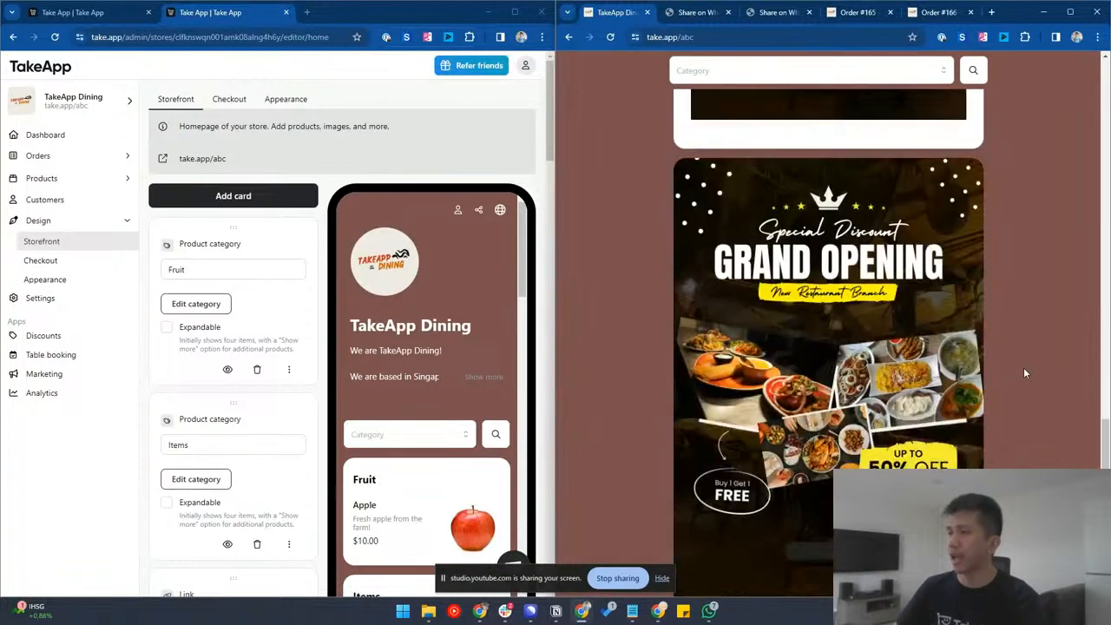
drag(1105, 530, 1089, 77)
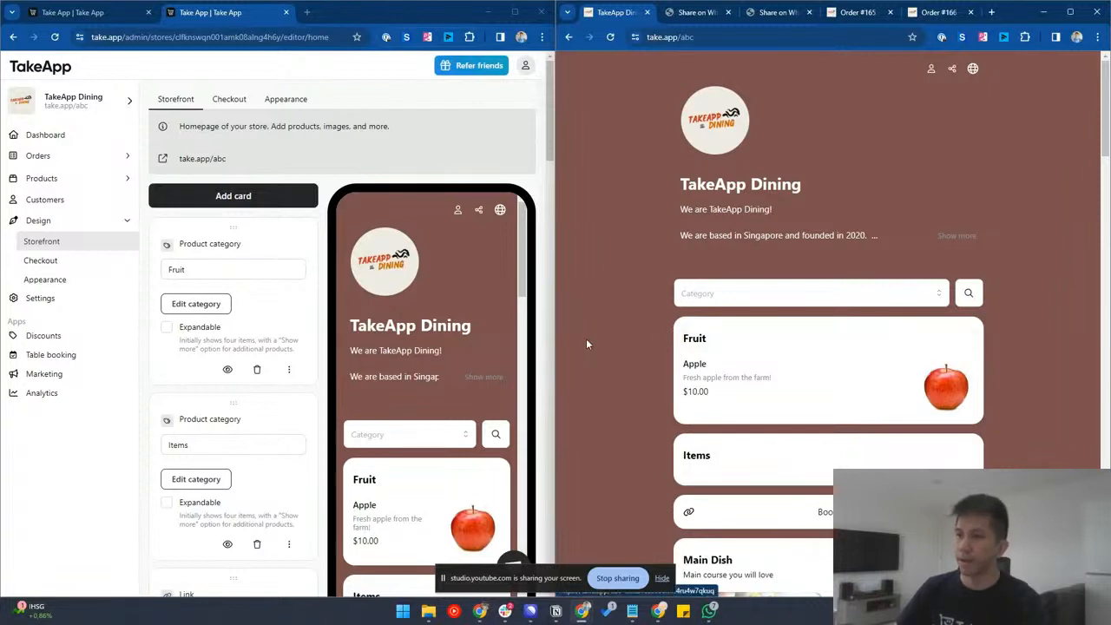
- Delete the Fruit and Items product category cards from the storefront and check the updated live page
click(259, 370)
click(329, 123)
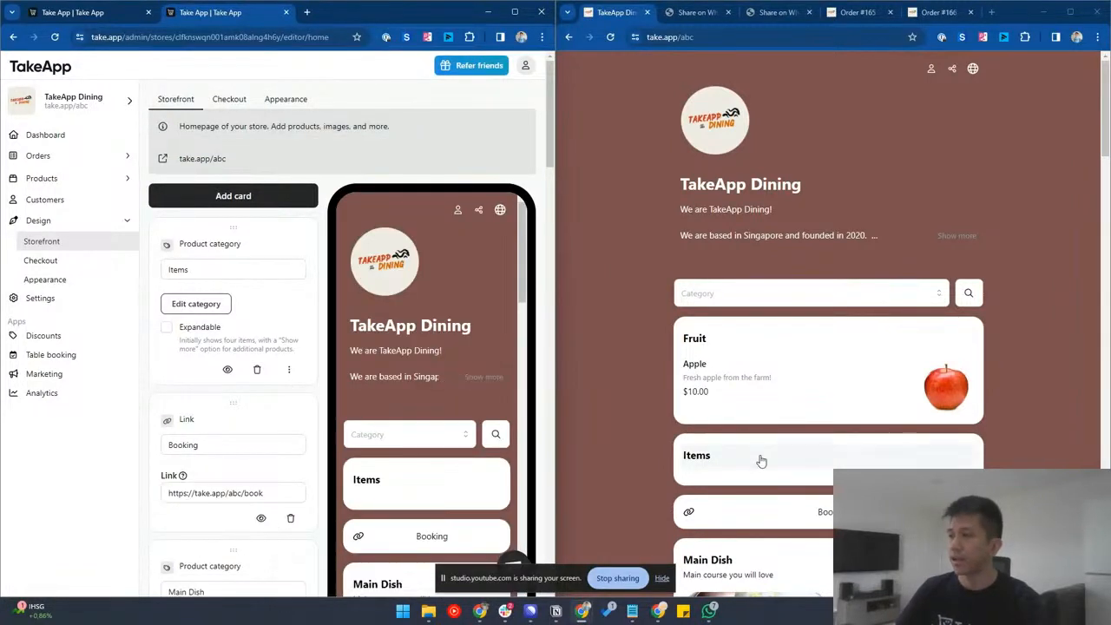
click(258, 371)
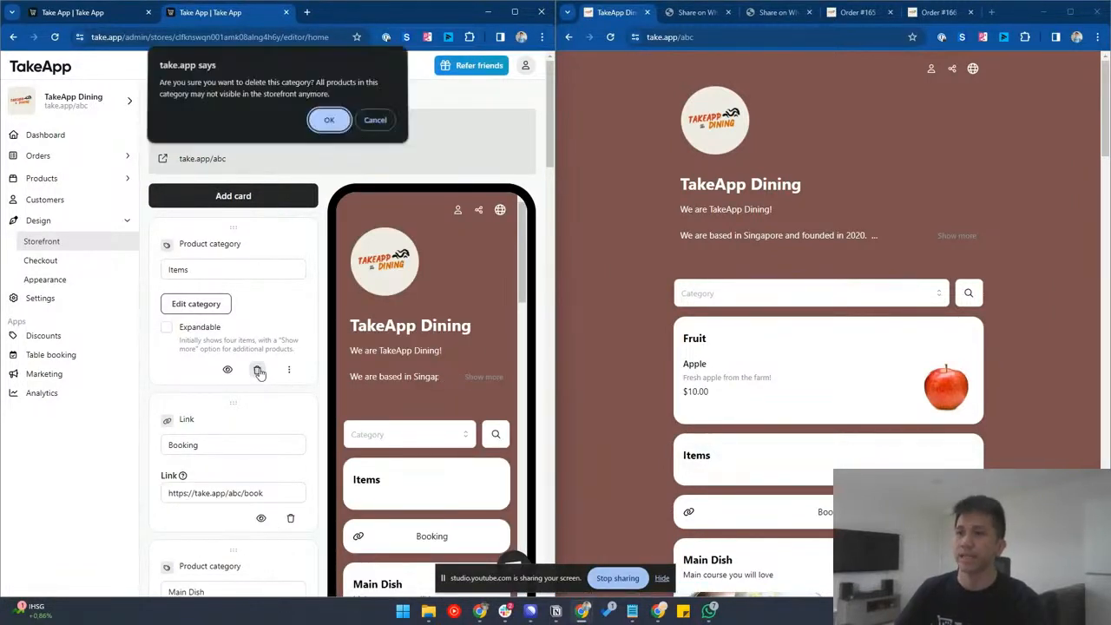
click(330, 122)
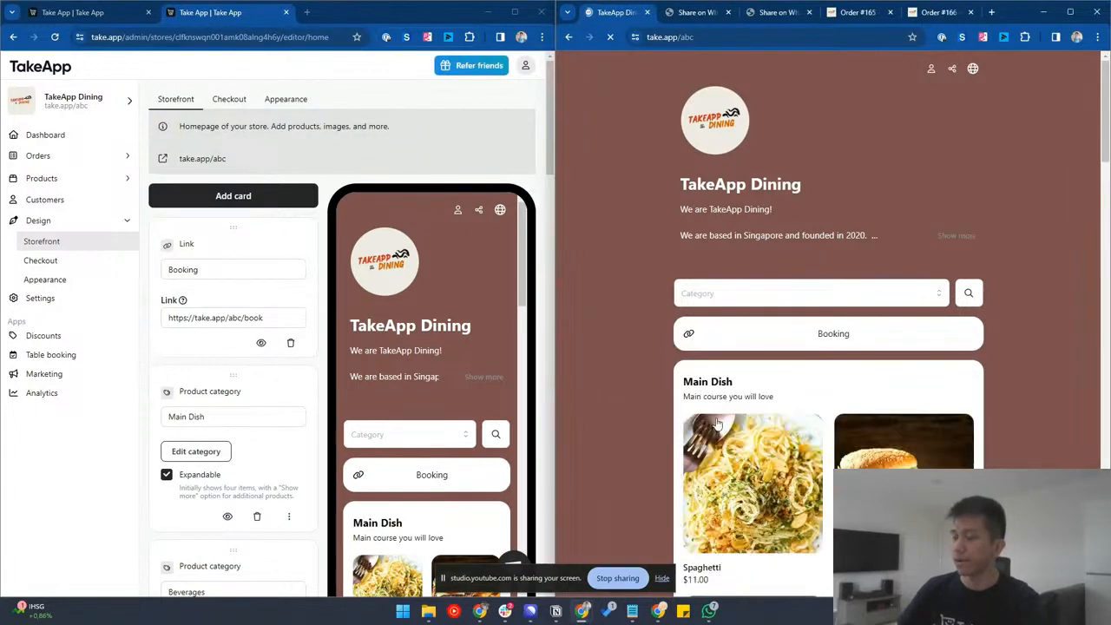
scroll(757, 395, down, 2)
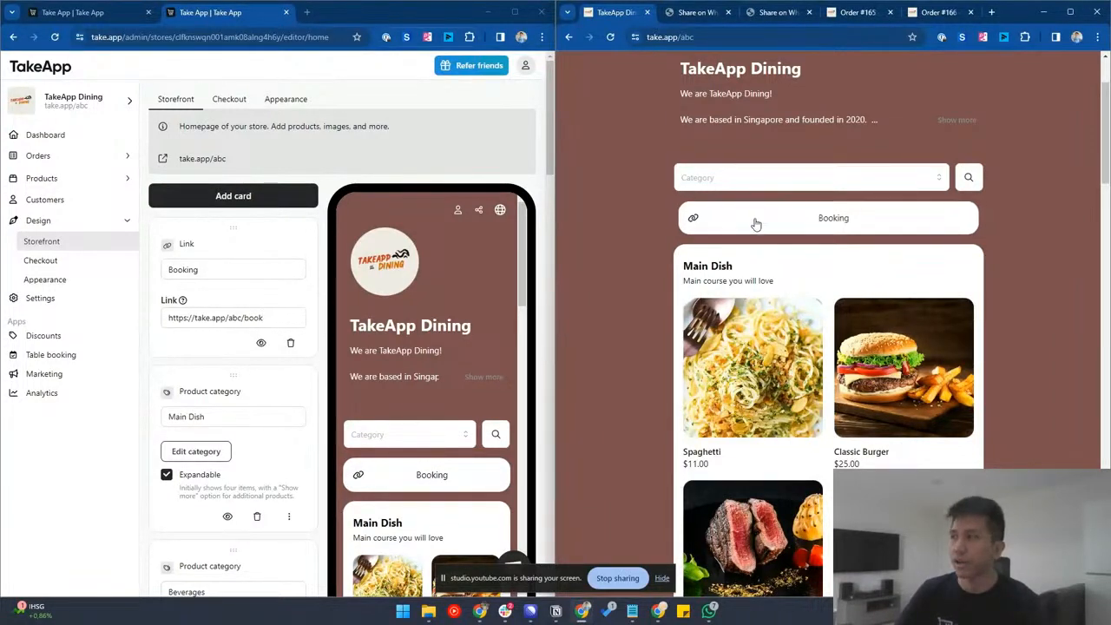
scroll(833, 221, down, 4)
scroll(839, 230, down, 3)
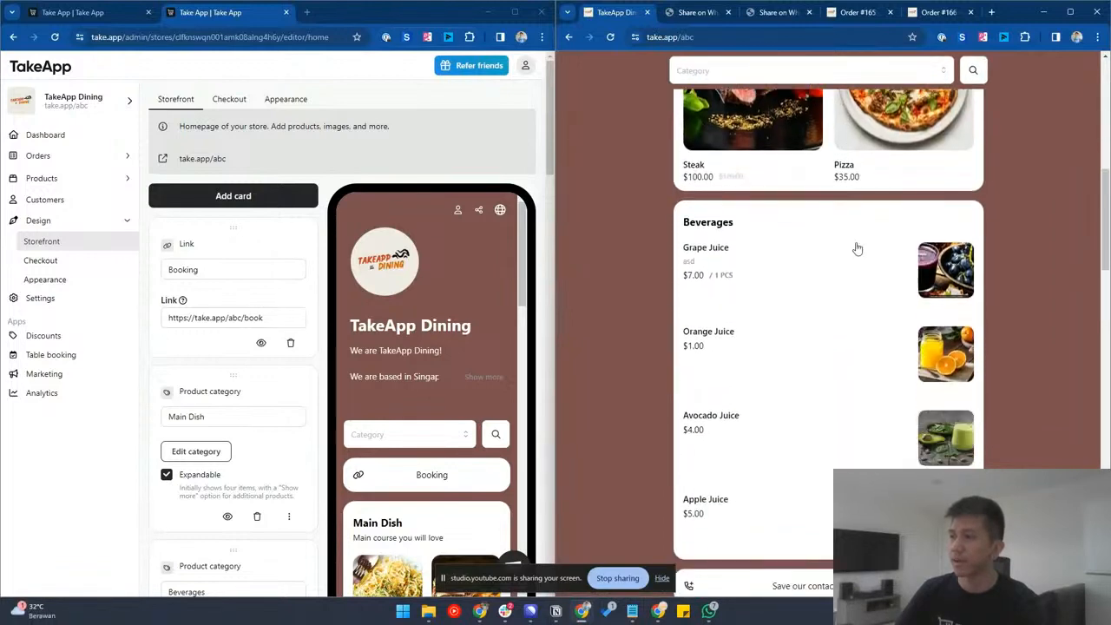
scroll(829, 465, down, 3)
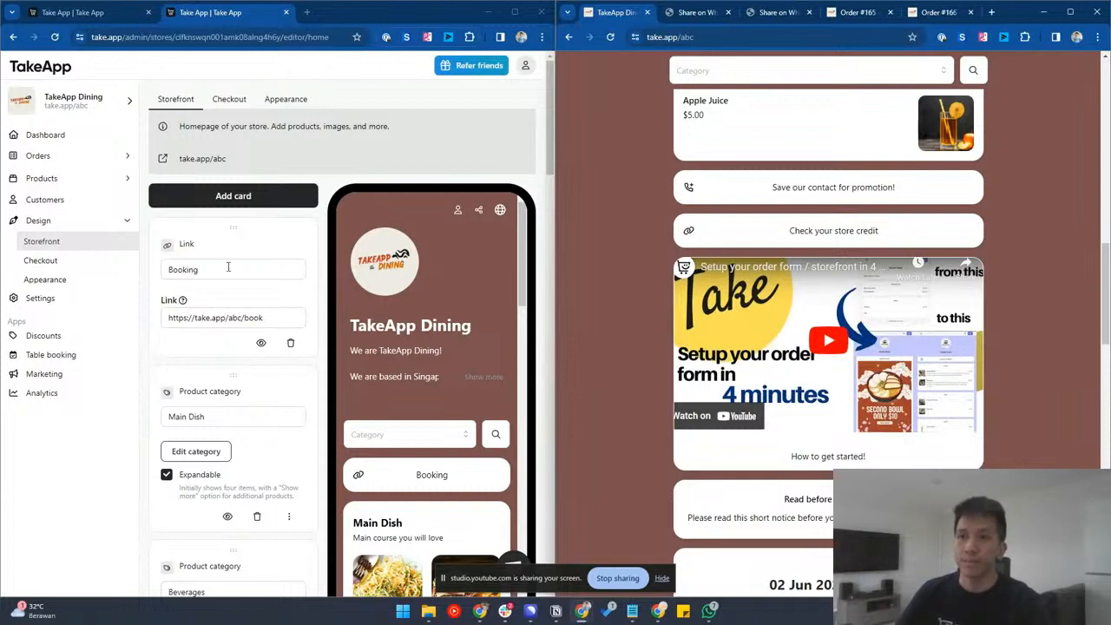
- Add an Image card to the storefront and upload the apple picture to it
click(50, 236)
click(234, 198)
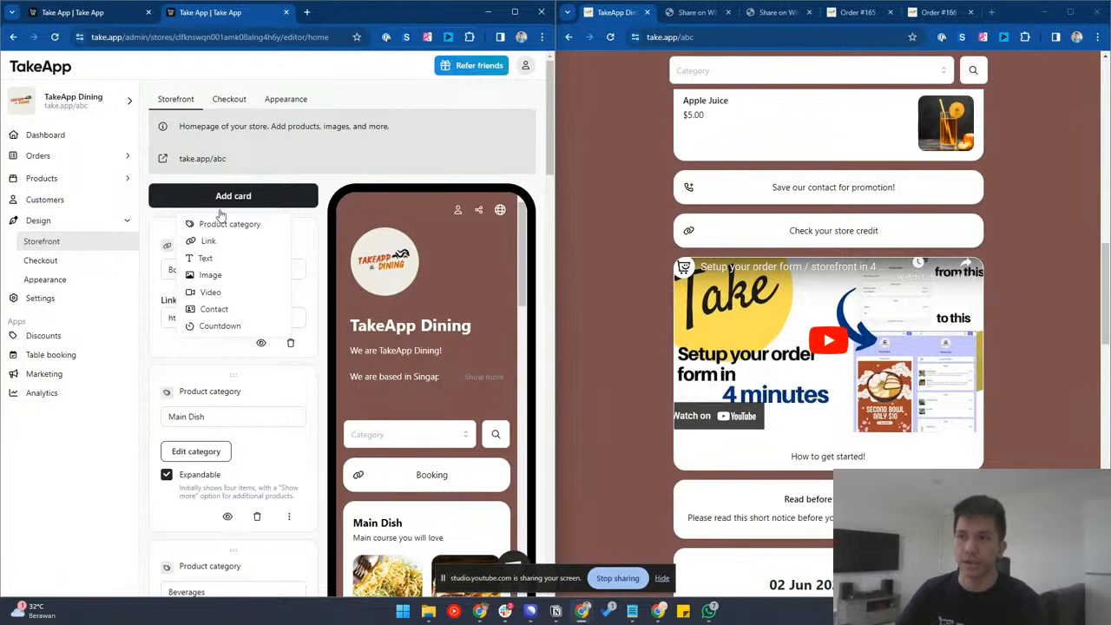
click(222, 276)
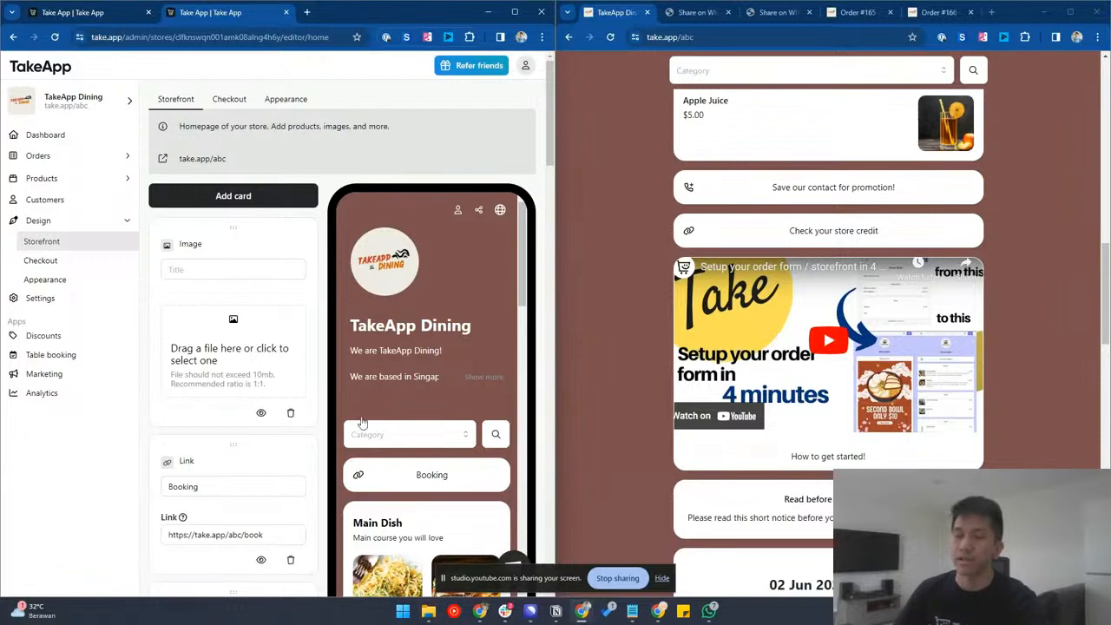
mouse_move(431, 613)
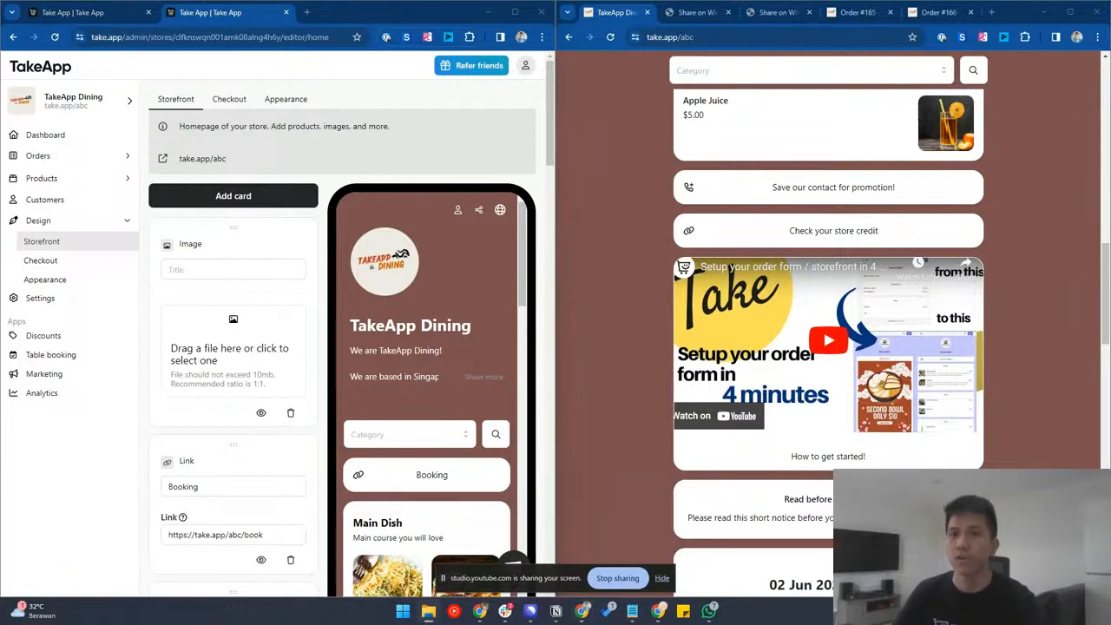
drag(216, 419, 246, 361)
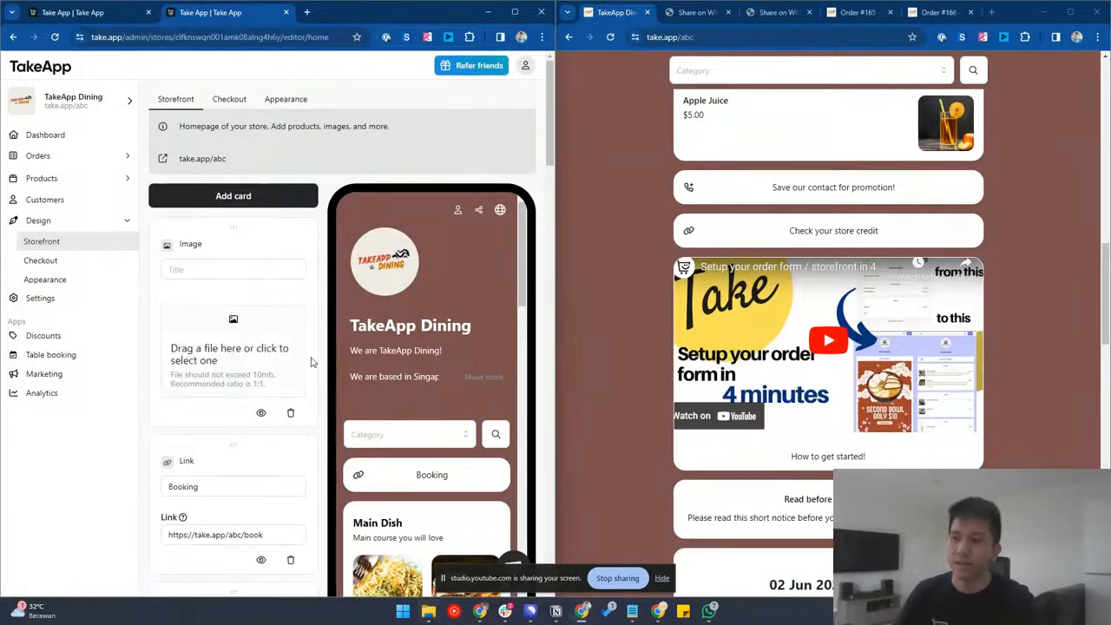
- Reload the live storefront and check the apple image card
click(612, 342)
key(F5)
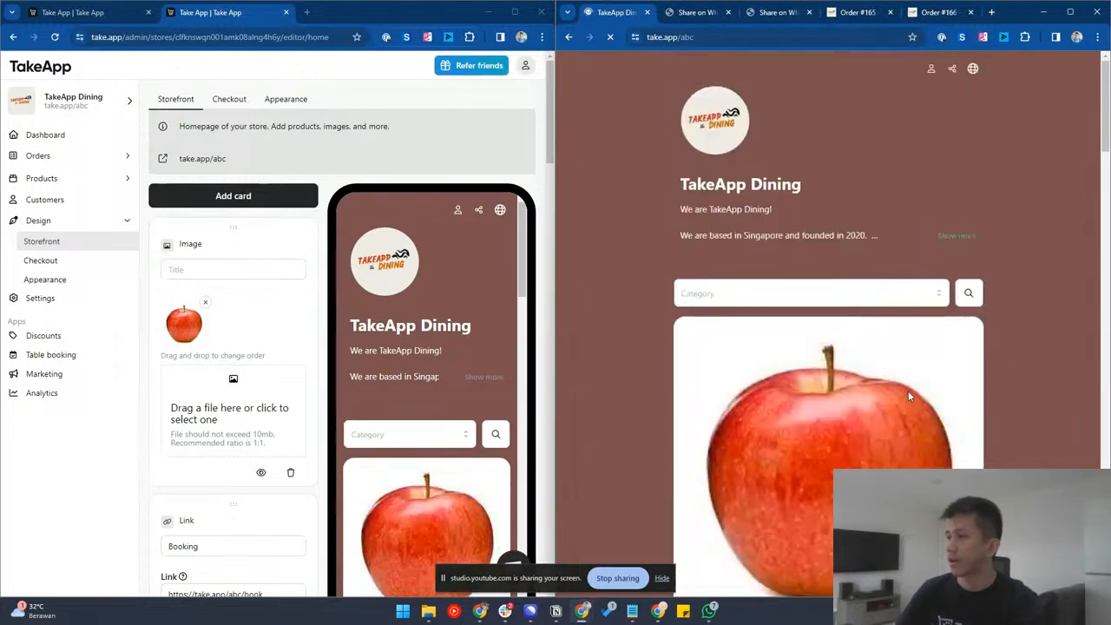
scroll(908, 395, down, 2)
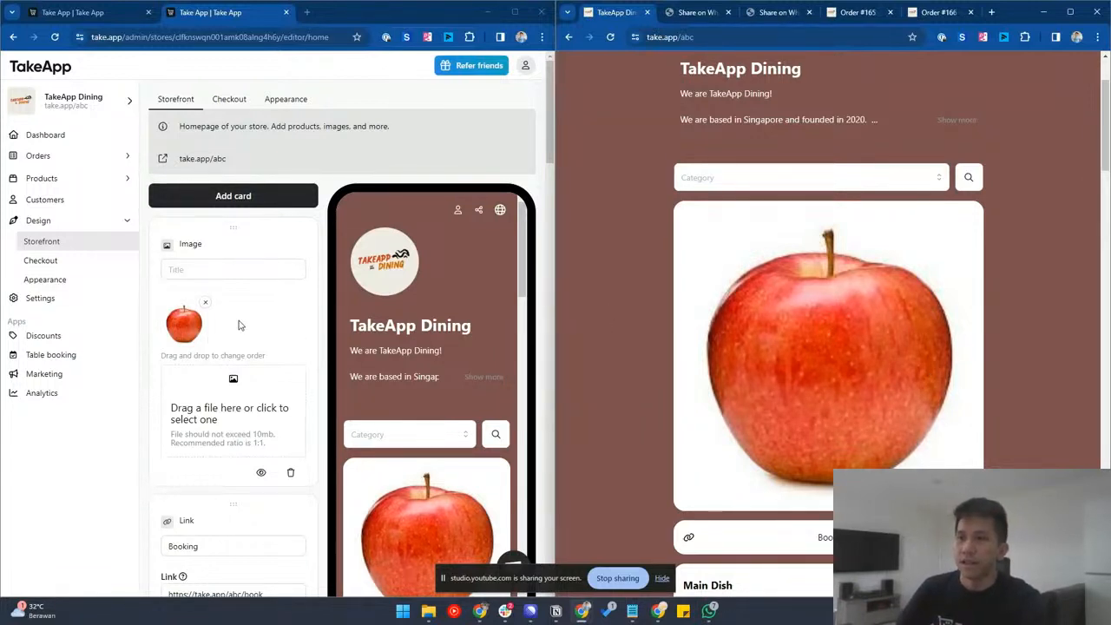
- View the card types available for the storefront and open the Checkout page design
click(223, 202)
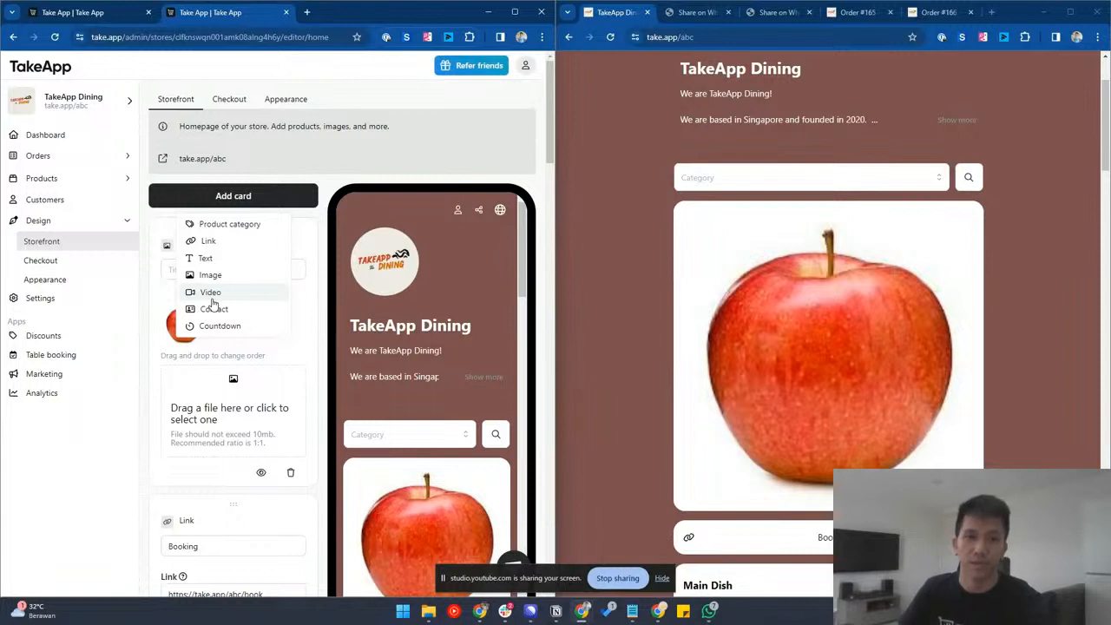
click(72, 265)
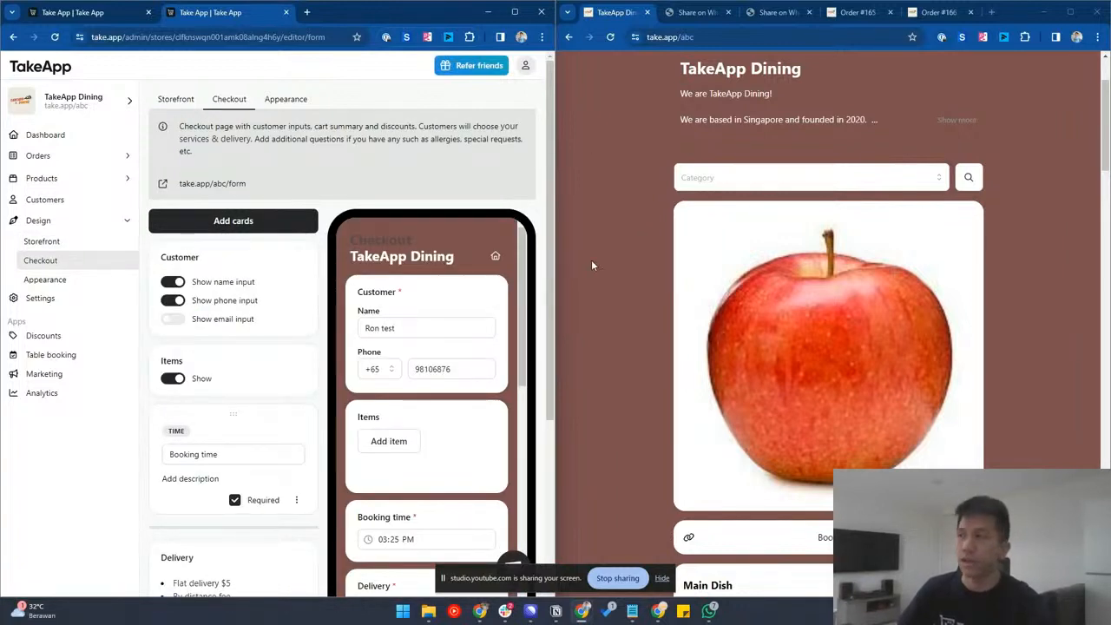
- Add one Spaghetti - Carbonara to the cart in the live store and proceed to its checkout form
scroll(873, 320, down, 3)
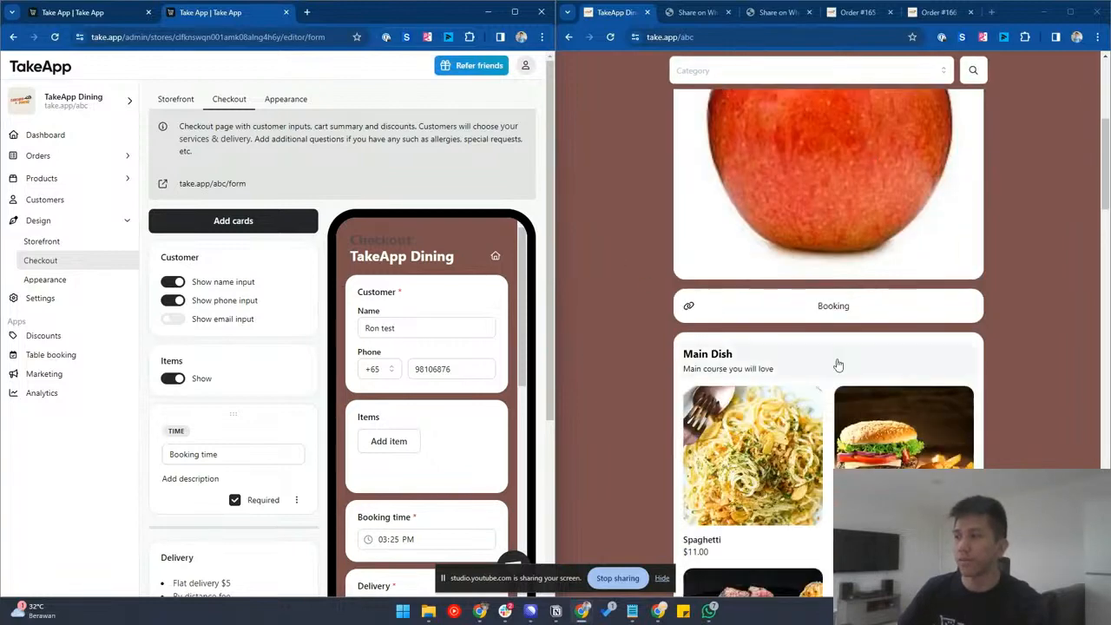
click(753, 451)
click(960, 257)
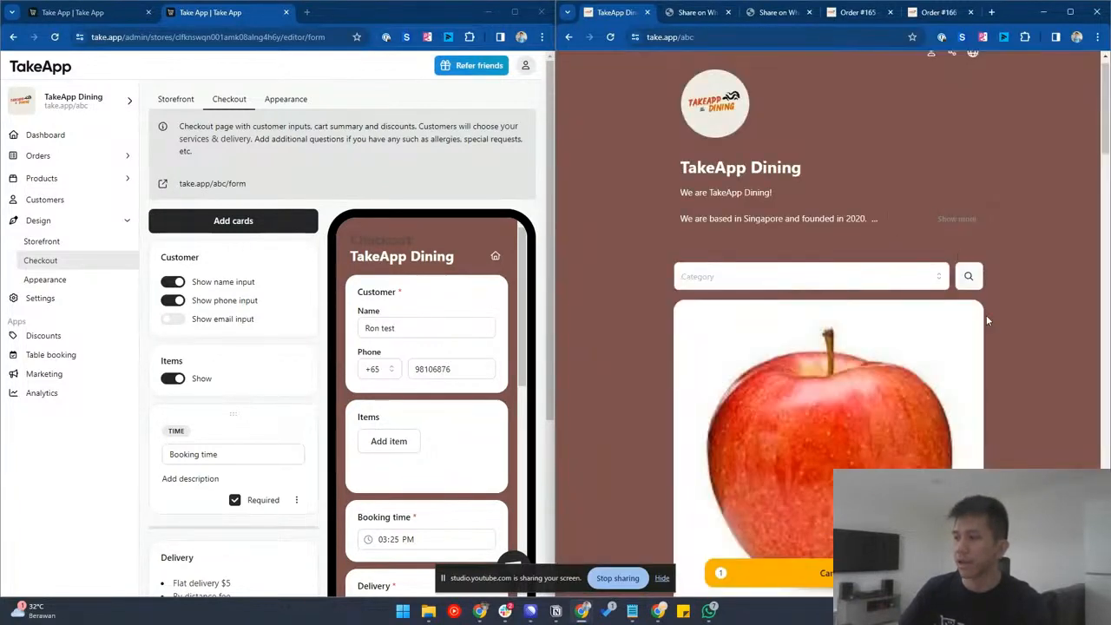
click(881, 573)
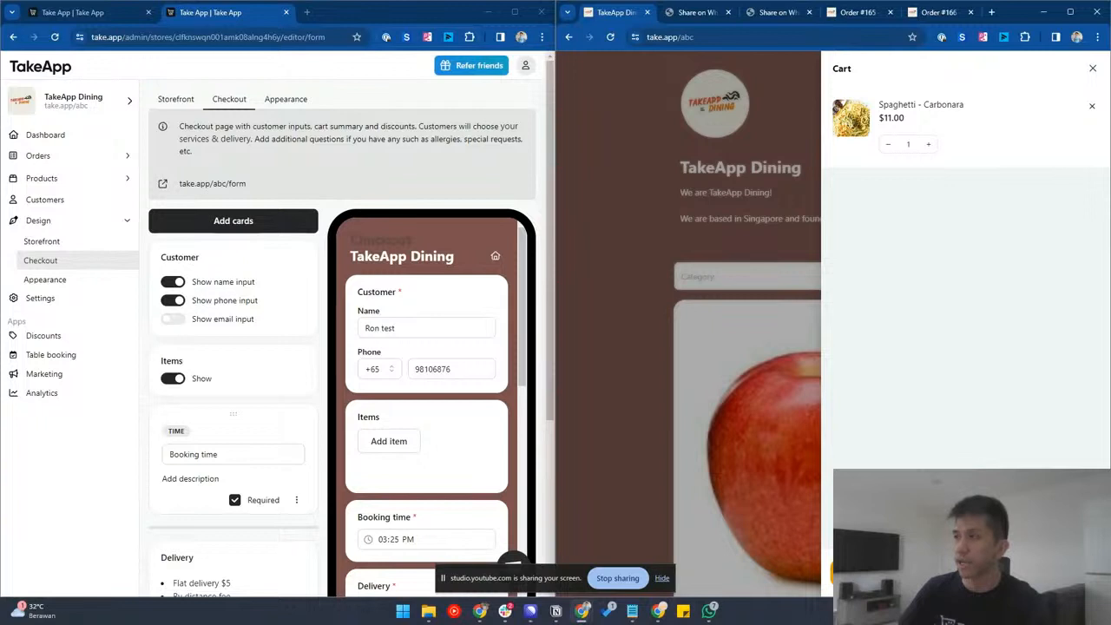
click(882, 573)
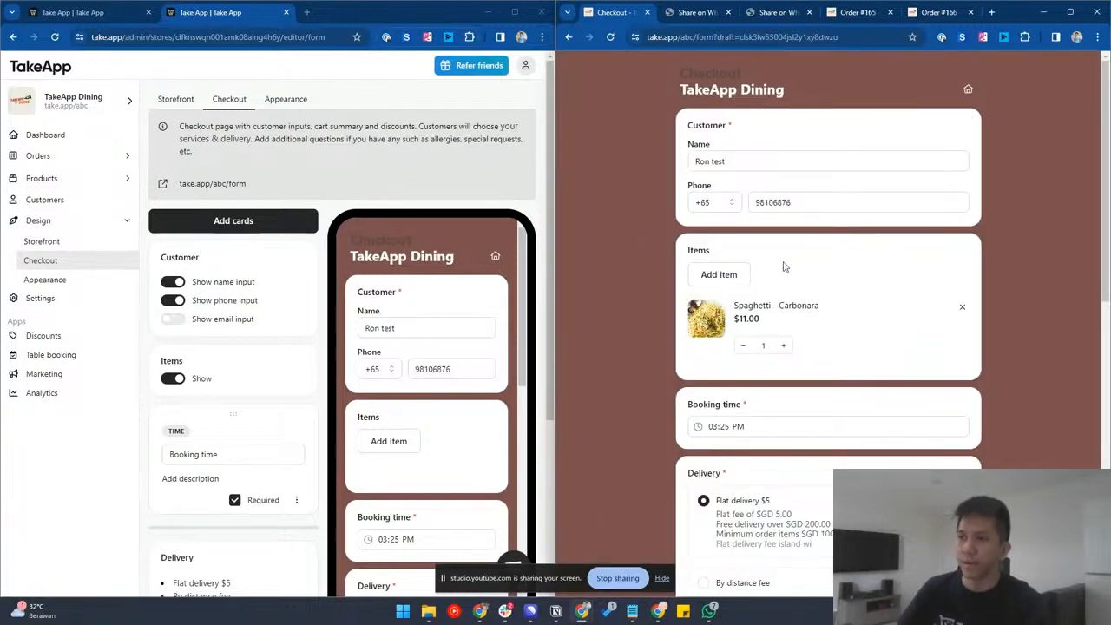
scroll(384, 318, down, 2)
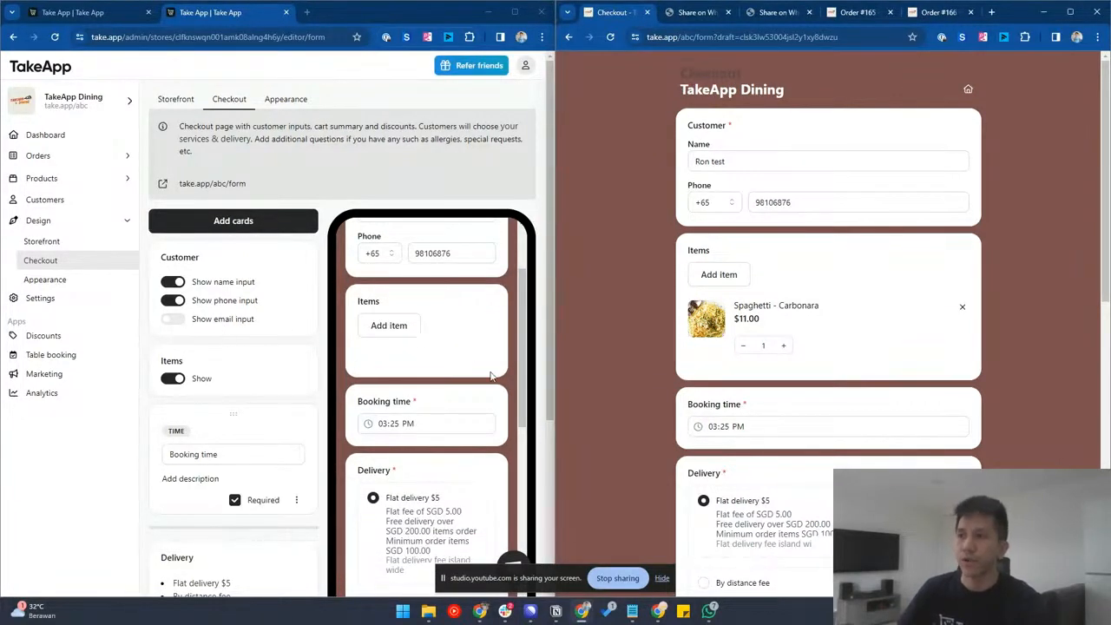
scroll(519, 389, up, 2)
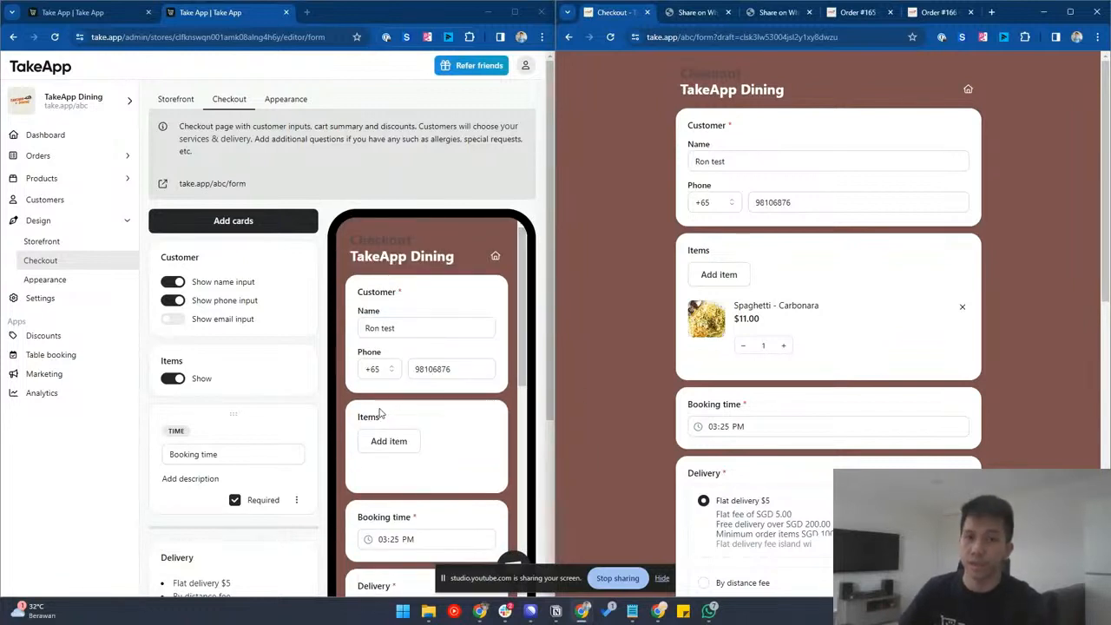
- Hide the customer phone and name inputs one after the other, reloading the live checkout after each change
click(174, 301)
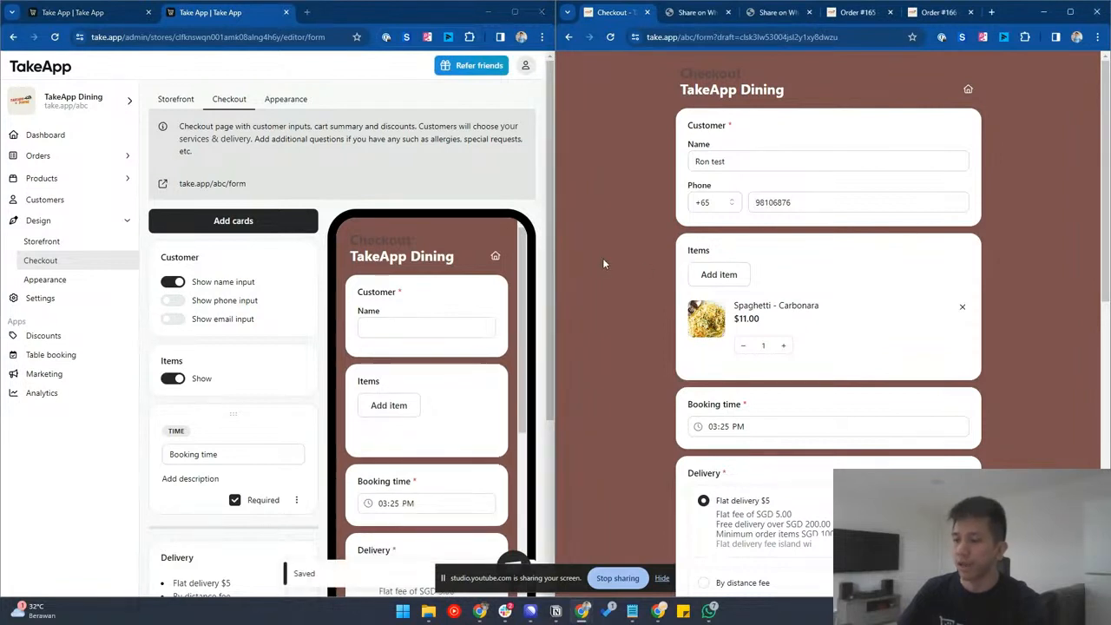
key(F5)
click(702, 159)
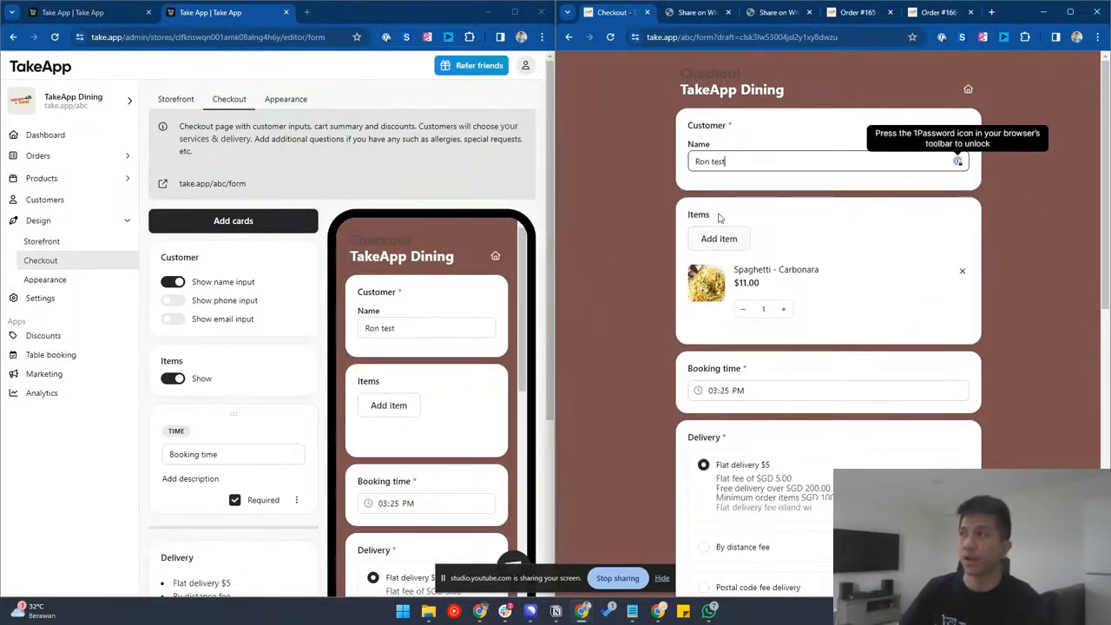
click(177, 283)
key(ctrl+r)
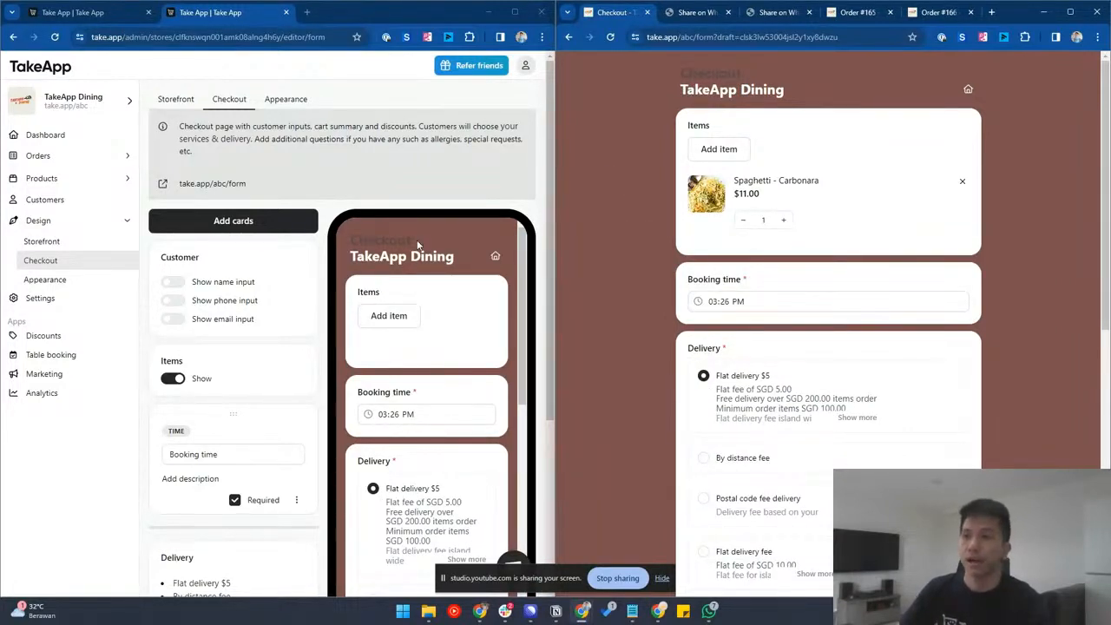
- Show the customer name, phone and email inputs and reload the live checkout
click(178, 282)
click(178, 300)
click(181, 319)
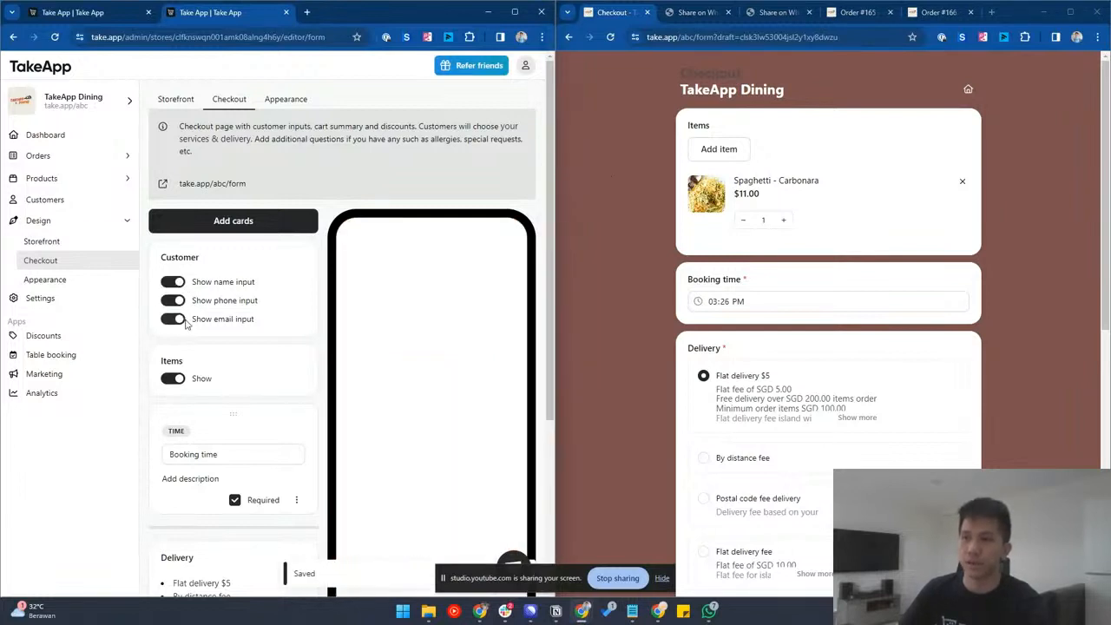
click(618, 211)
key(ctrl+r)
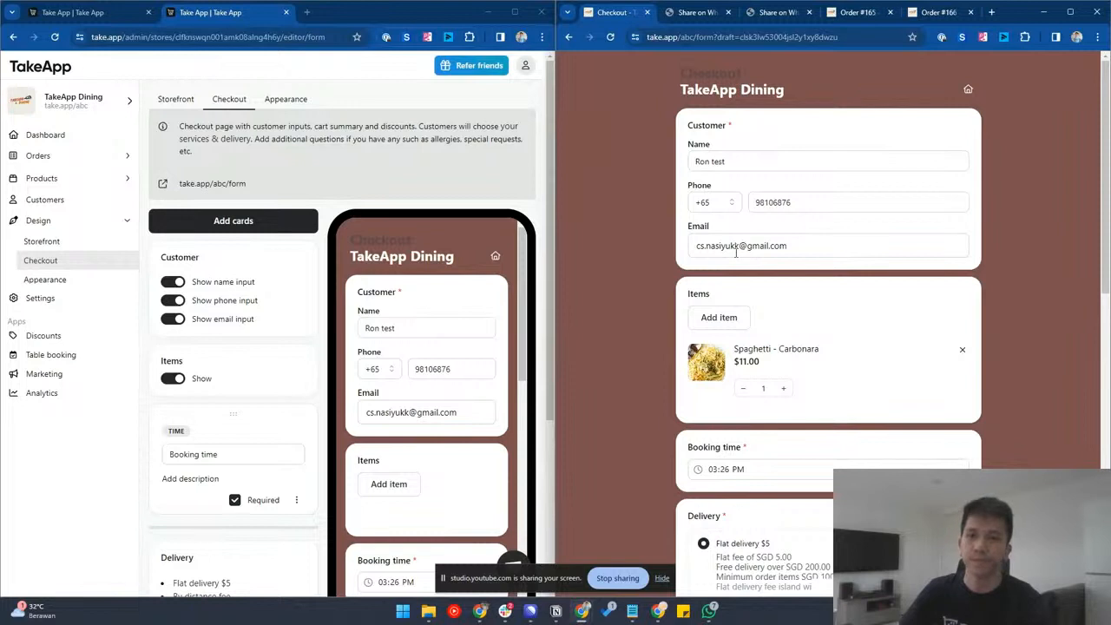
- Add a required Short answer card to the checkout with the question "Special request on delivery?"
scroll(248, 401, down, 1)
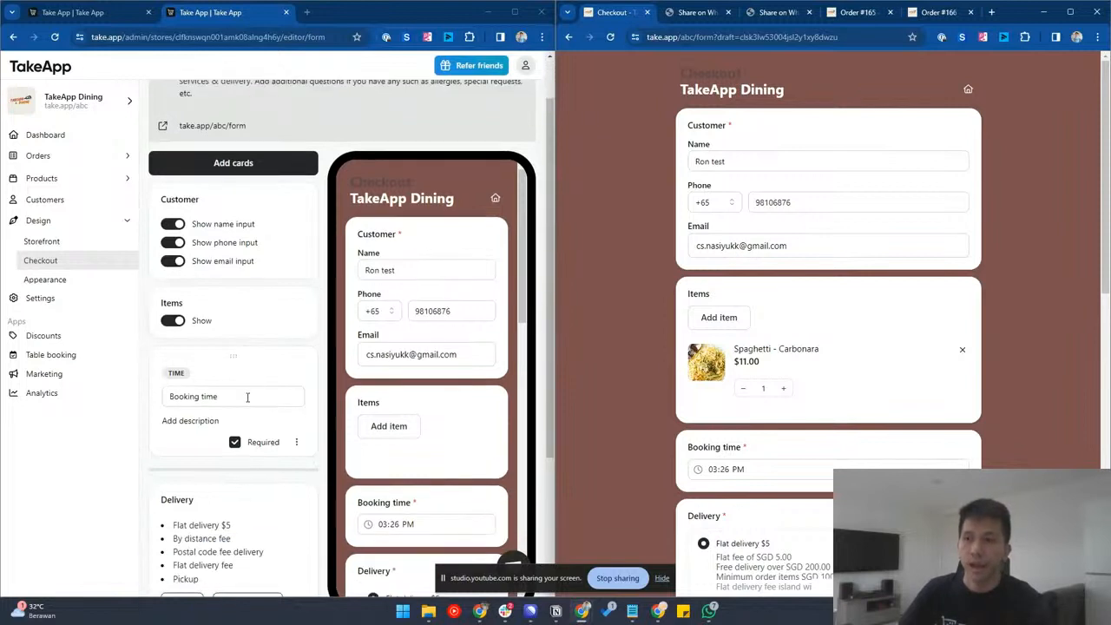
scroll(248, 397, down, 1)
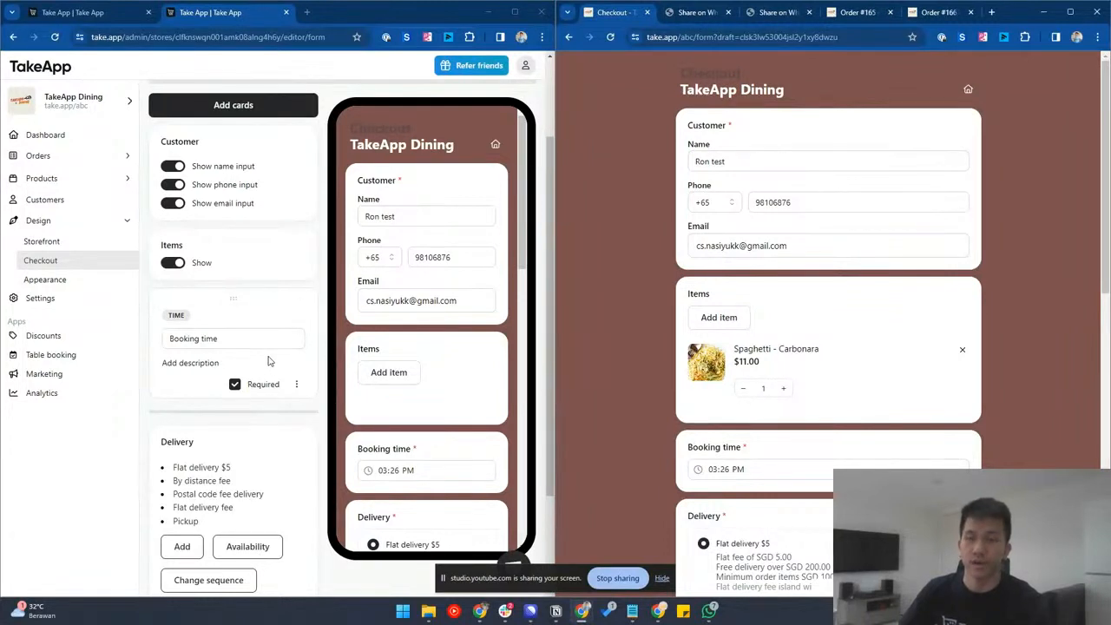
click(281, 111)
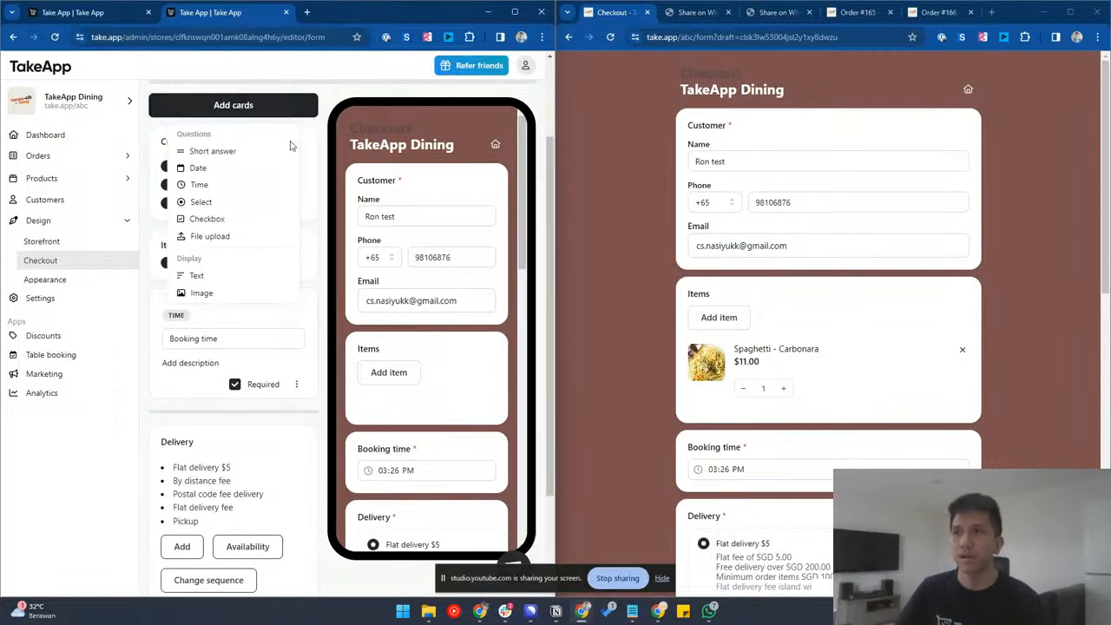
click(222, 154)
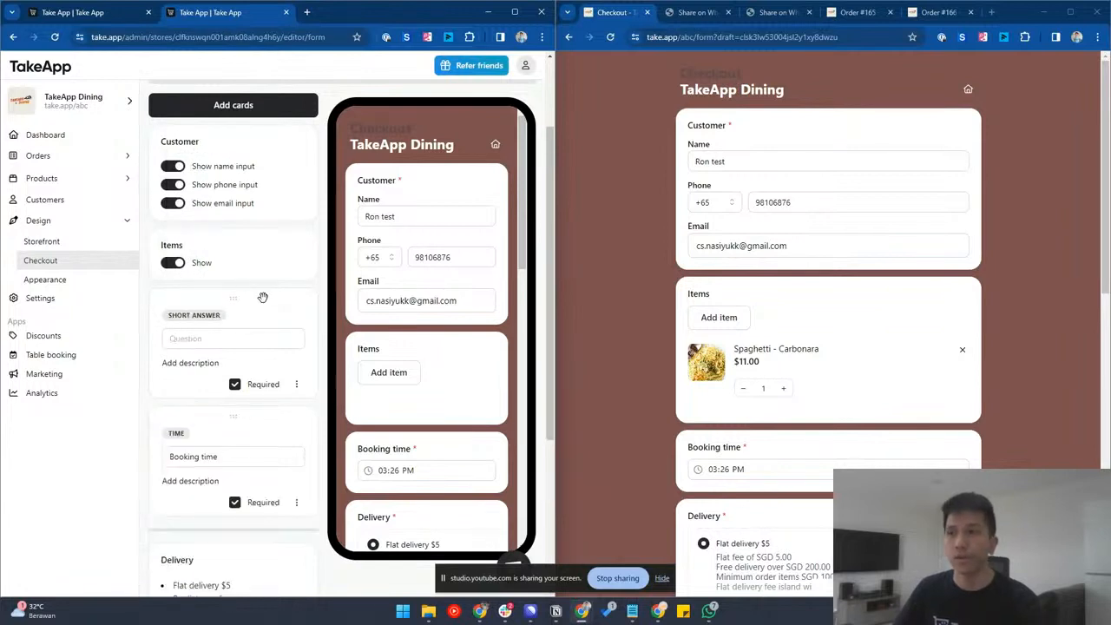
click(240, 339)
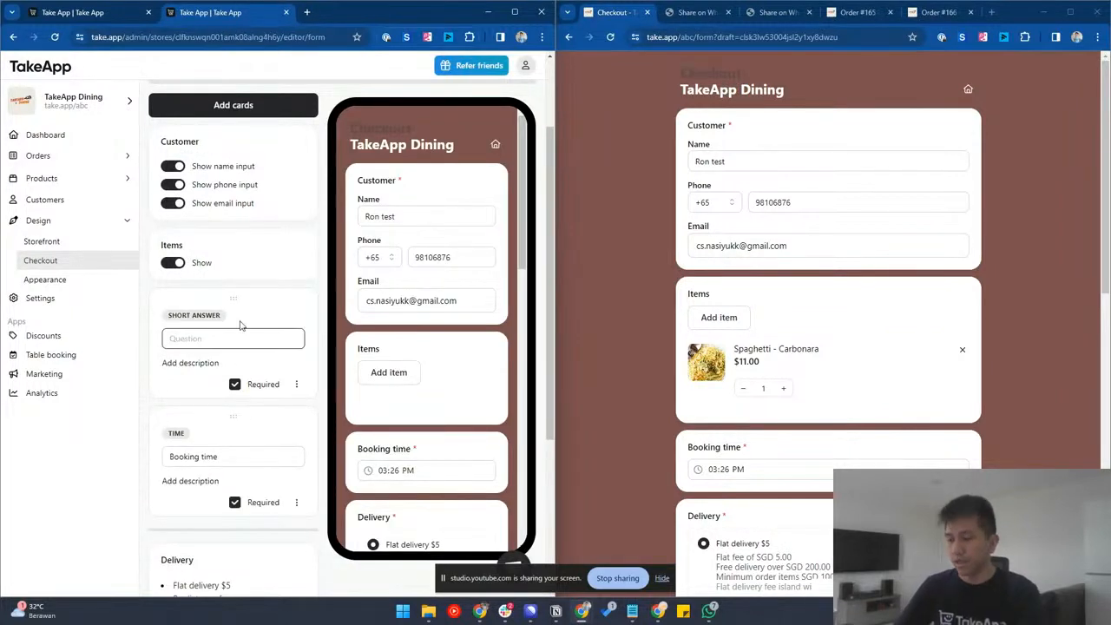
text(Special reque)
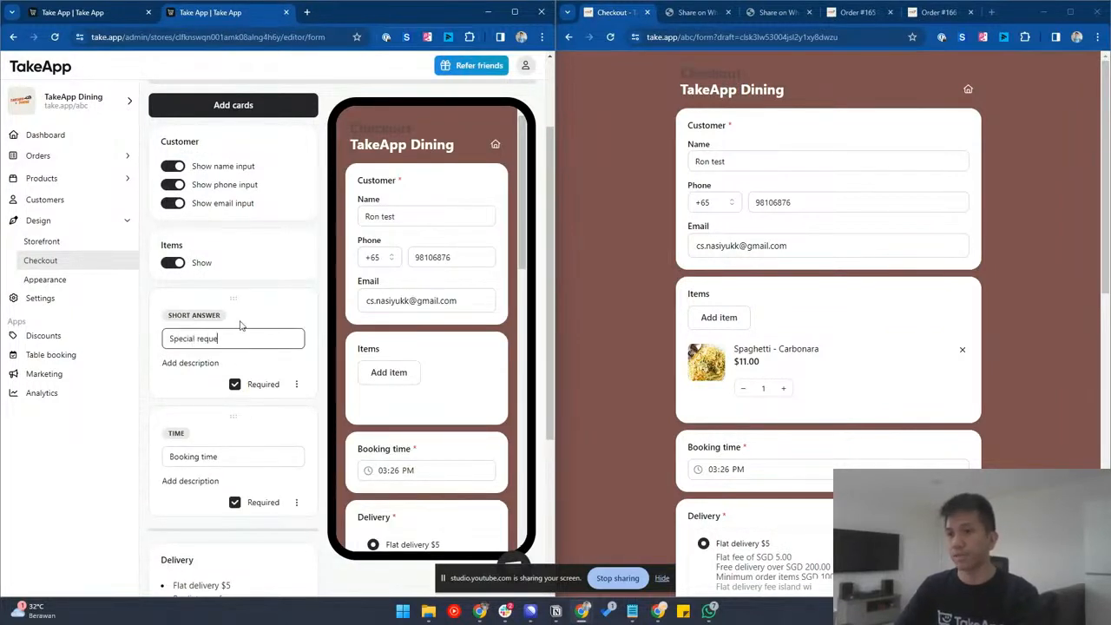
text(st on delivery?)
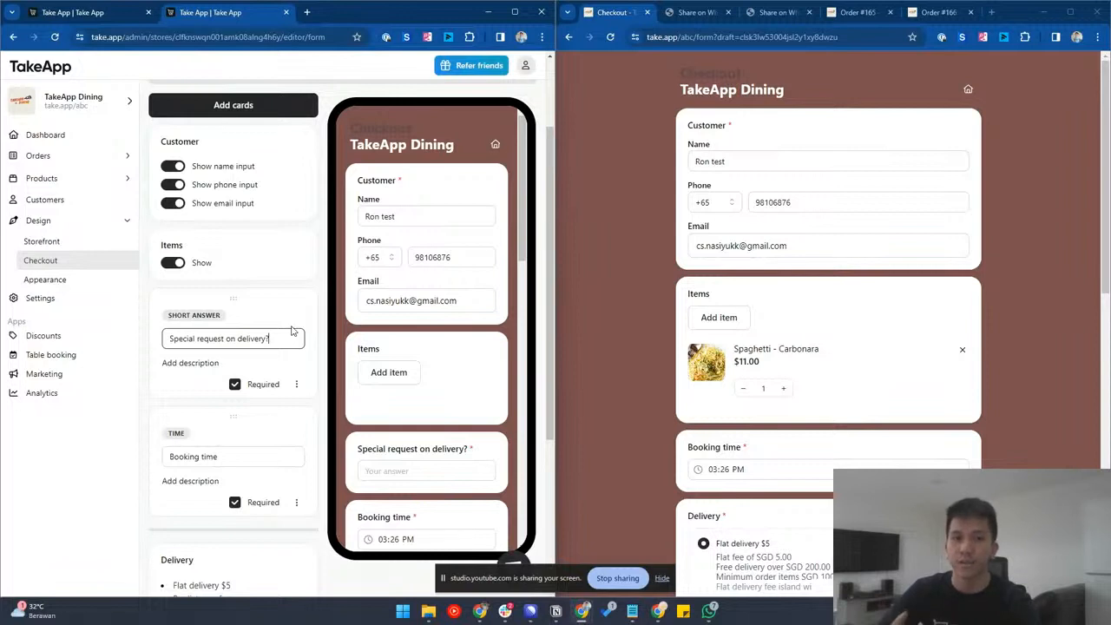
- Reload the live checkout and answer the special request question with "Just put the package on the door"
click(1069, 192)
key(ctrl+r)
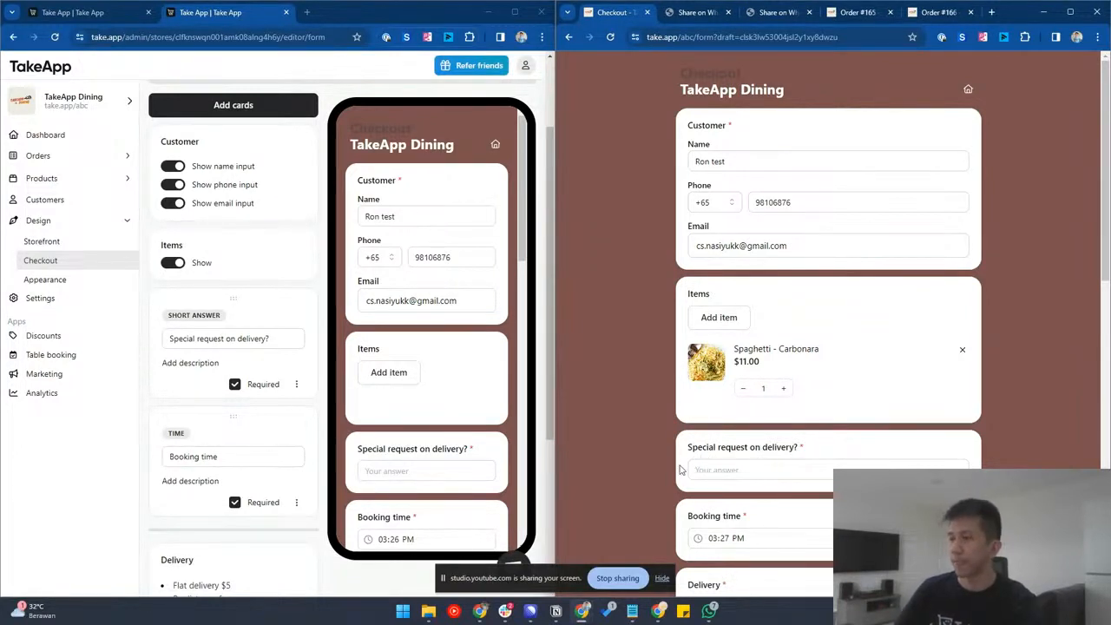
click(770, 467)
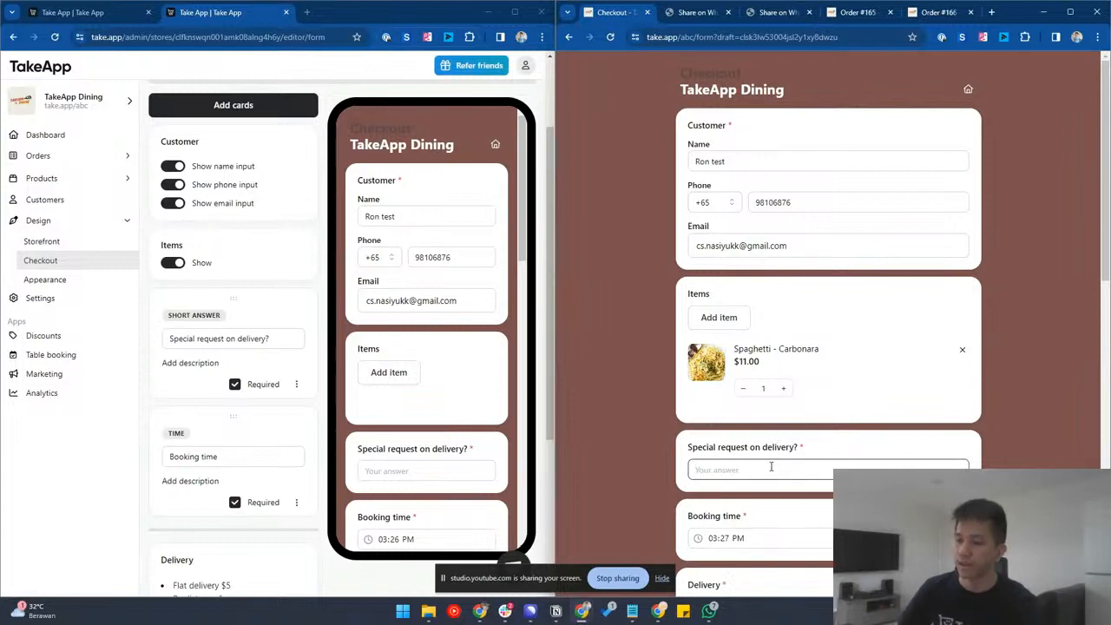
text(Just put the package on )
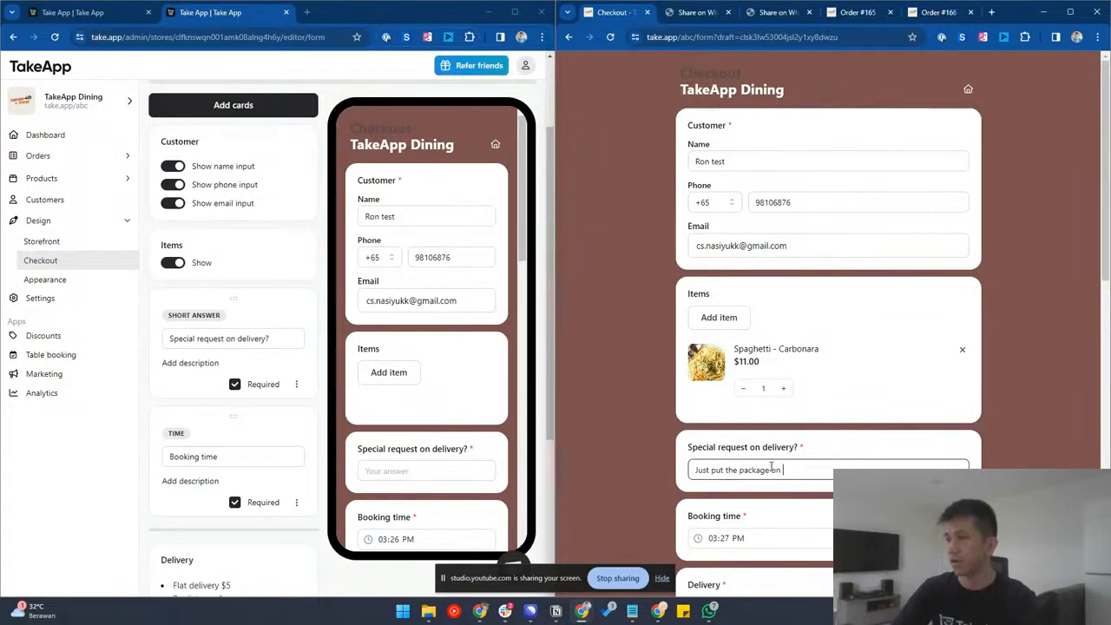
text(the door)
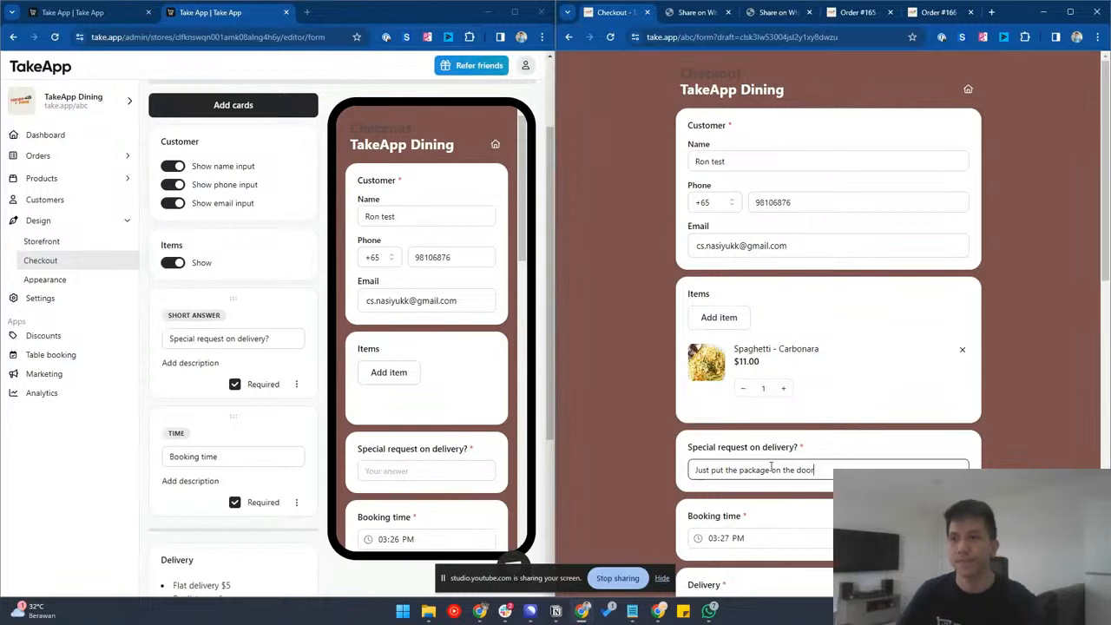
- Add a Select card asking "Do you need paper bag?" with the choices "yes" and "no"
click(248, 108)
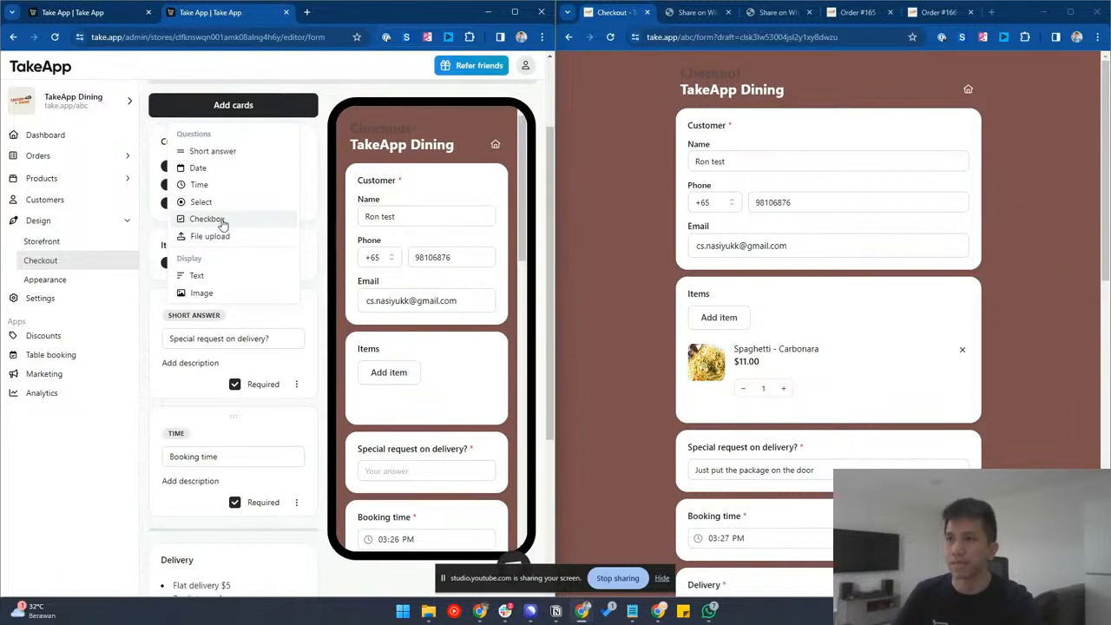
click(213, 203)
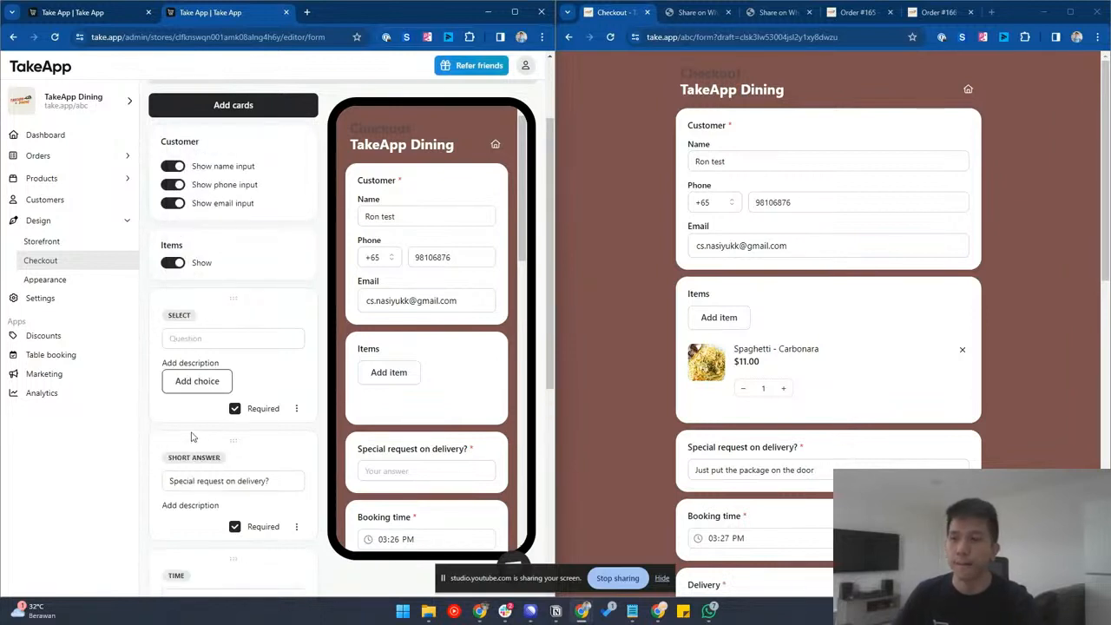
click(200, 336)
text(Do you need paper bag?)
click(191, 380)
click(194, 422)
click(191, 388)
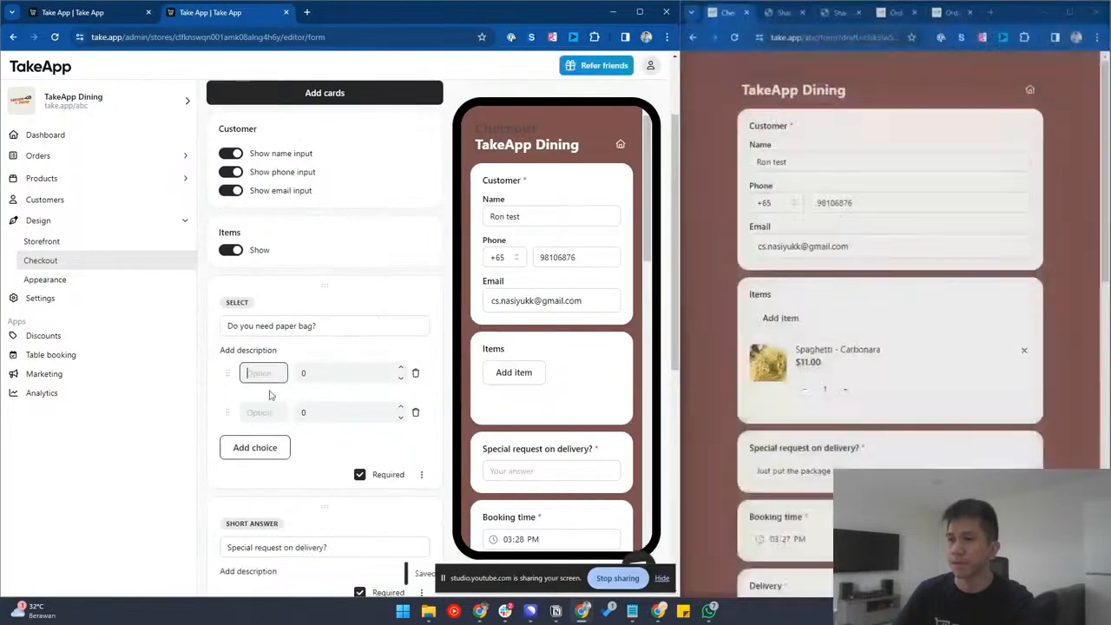
text(yes)
click(261, 414)
text(no)
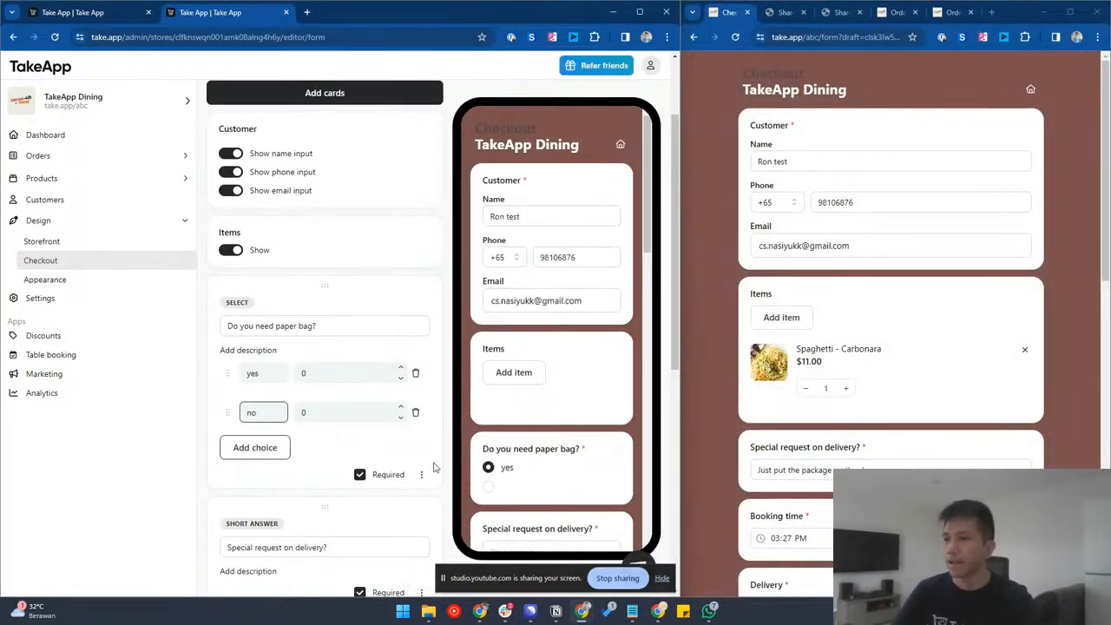
- Reload the live checkout and test the paper bag question by choosing no and switching back to yes
click(1064, 449)
key(ctrl+r)
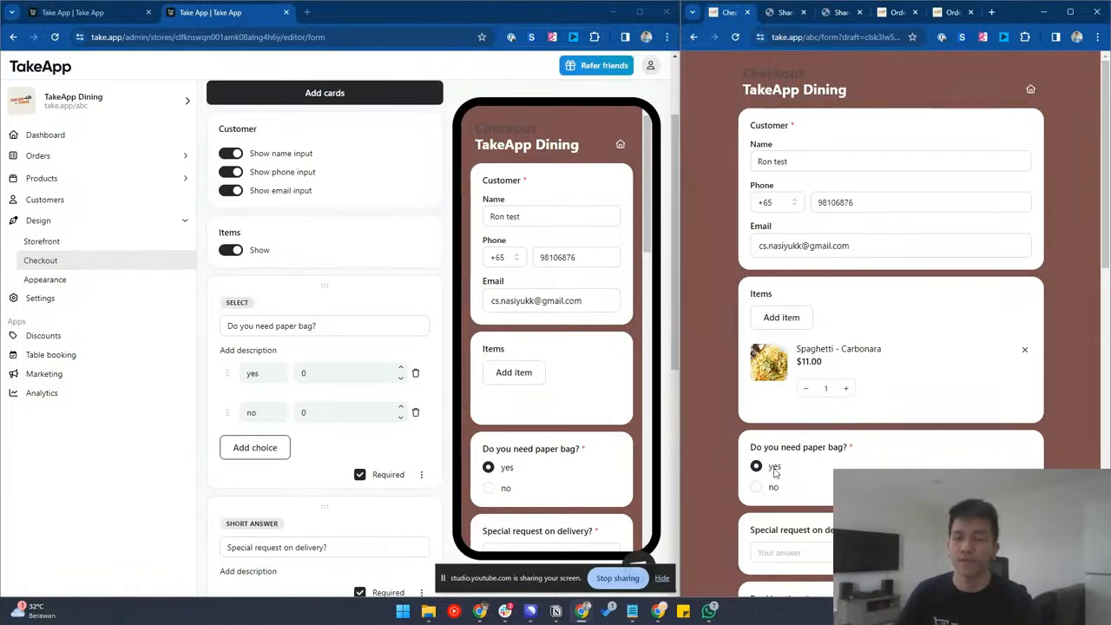
click(760, 489)
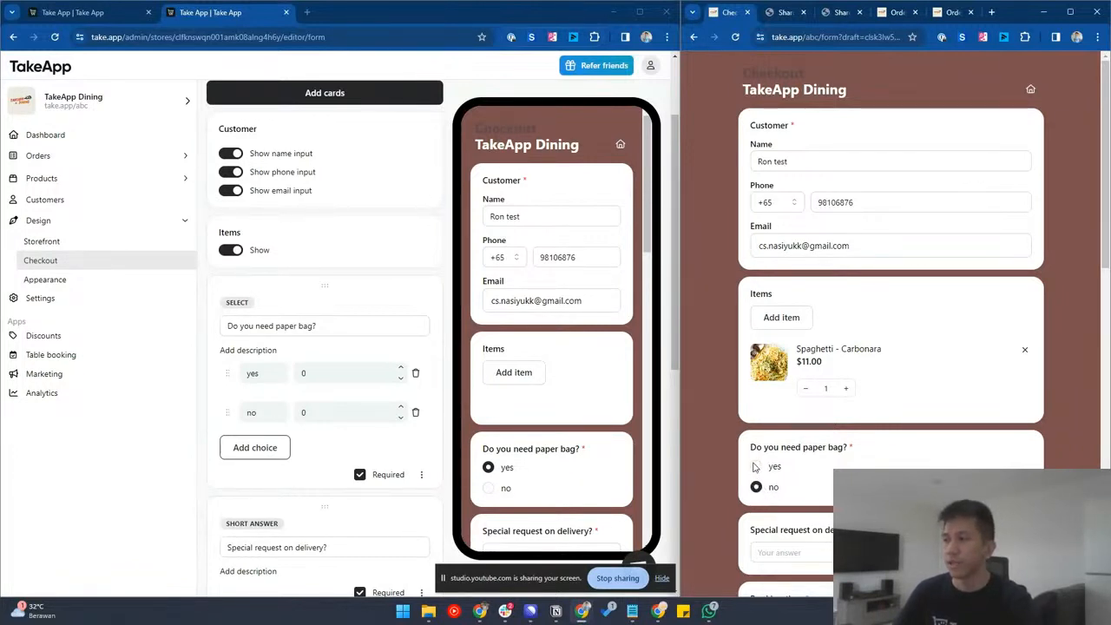
click(755, 469)
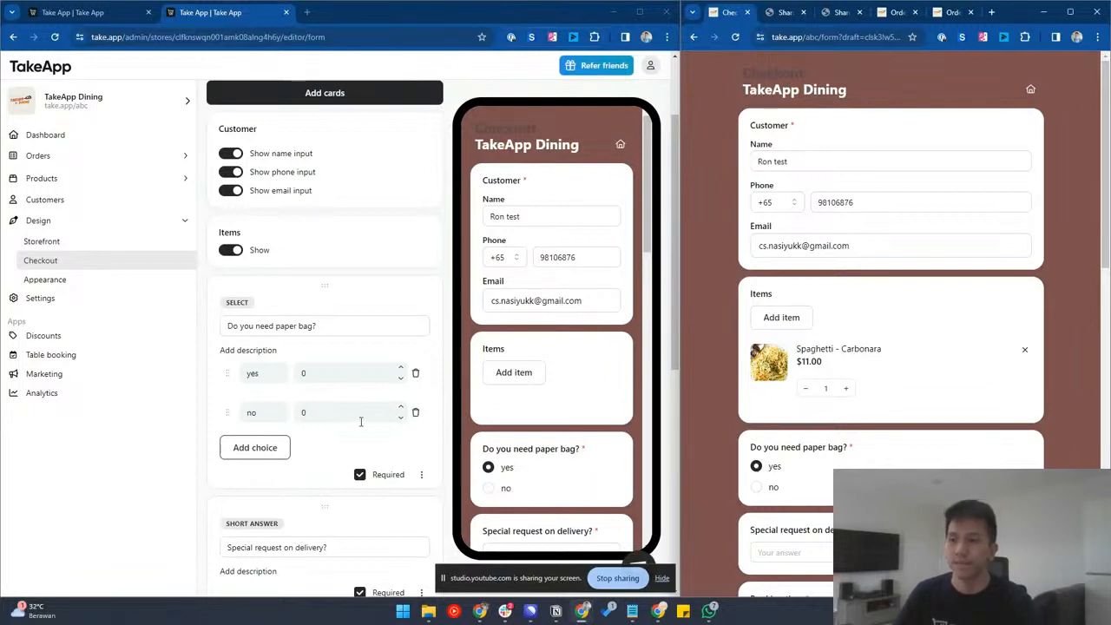
- Turn off Discounts in the checkout's order summary and reload the live checkout
scroll(373, 416, down, 5)
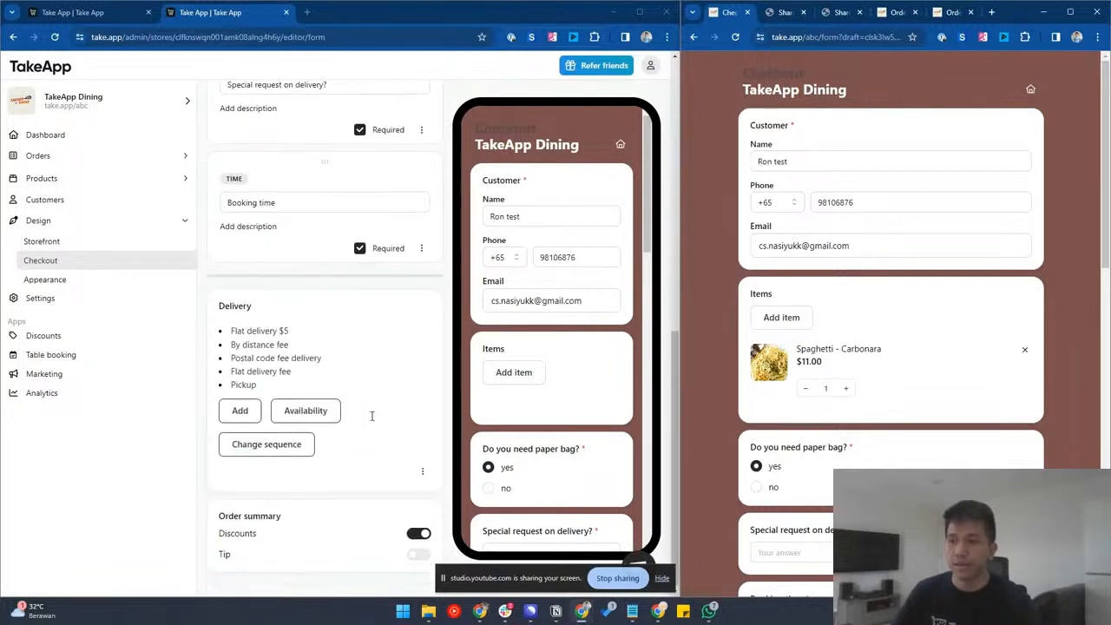
scroll(780, 486, down, 12)
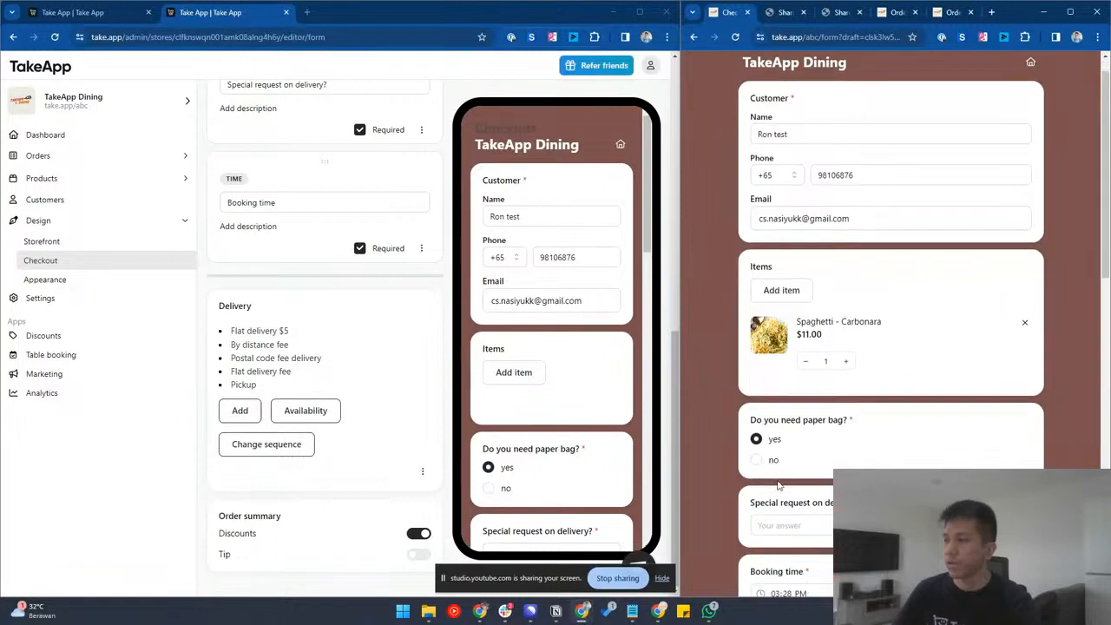
click(420, 534)
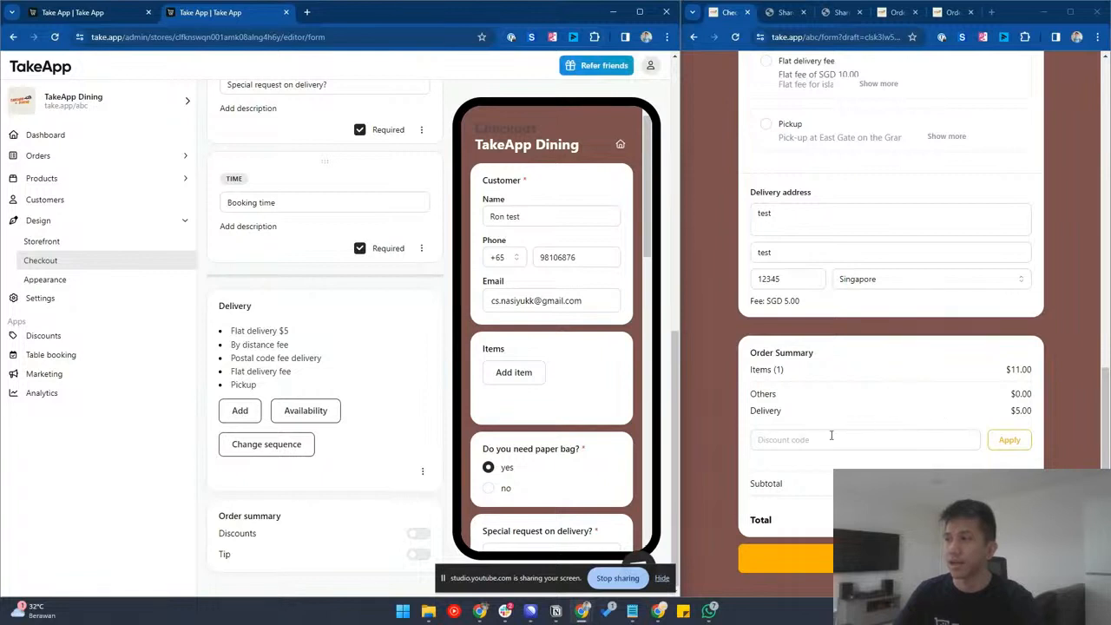
click(774, 422)
key(ctrl+r)
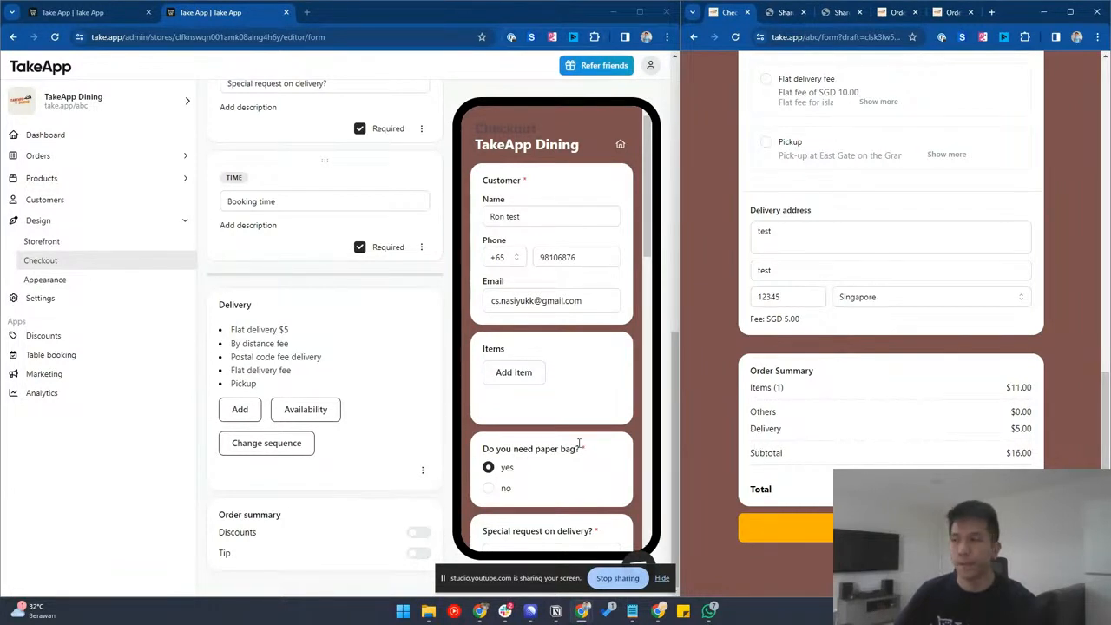
- Turn on Discounts and Tip in the checkout's order summary, reloading the live checkout after each change
click(420, 533)
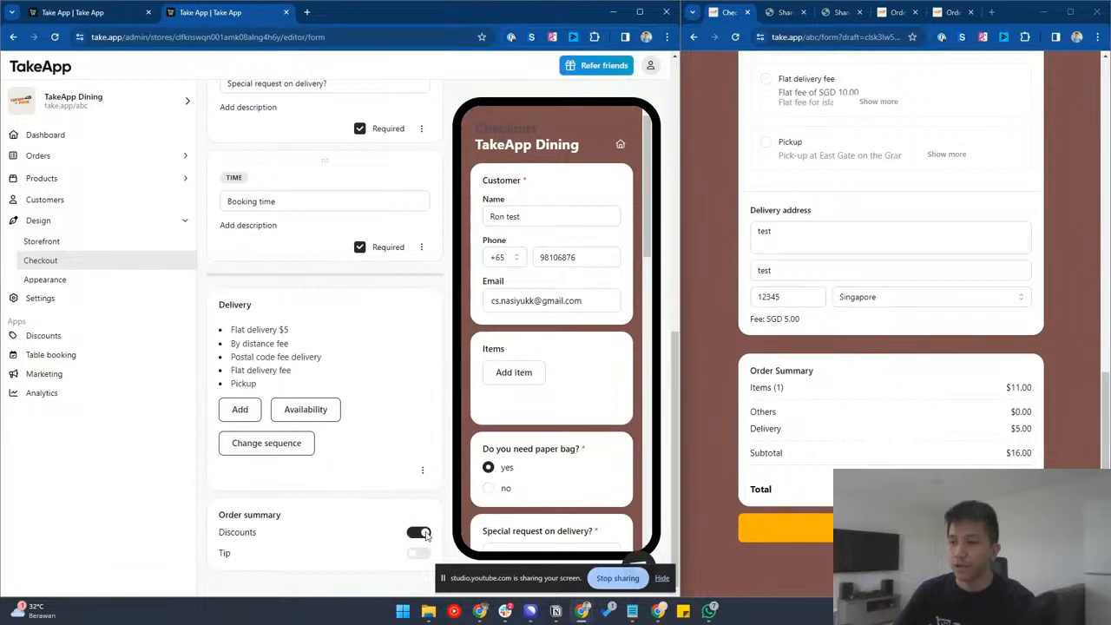
click(729, 433)
key(ctrl+r)
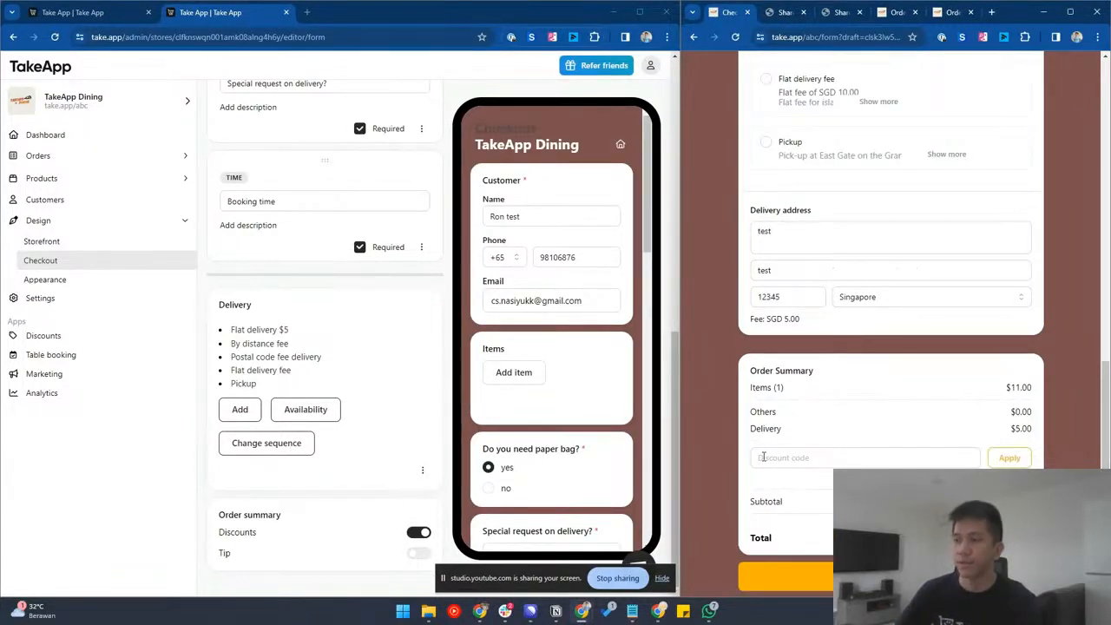
click(419, 553)
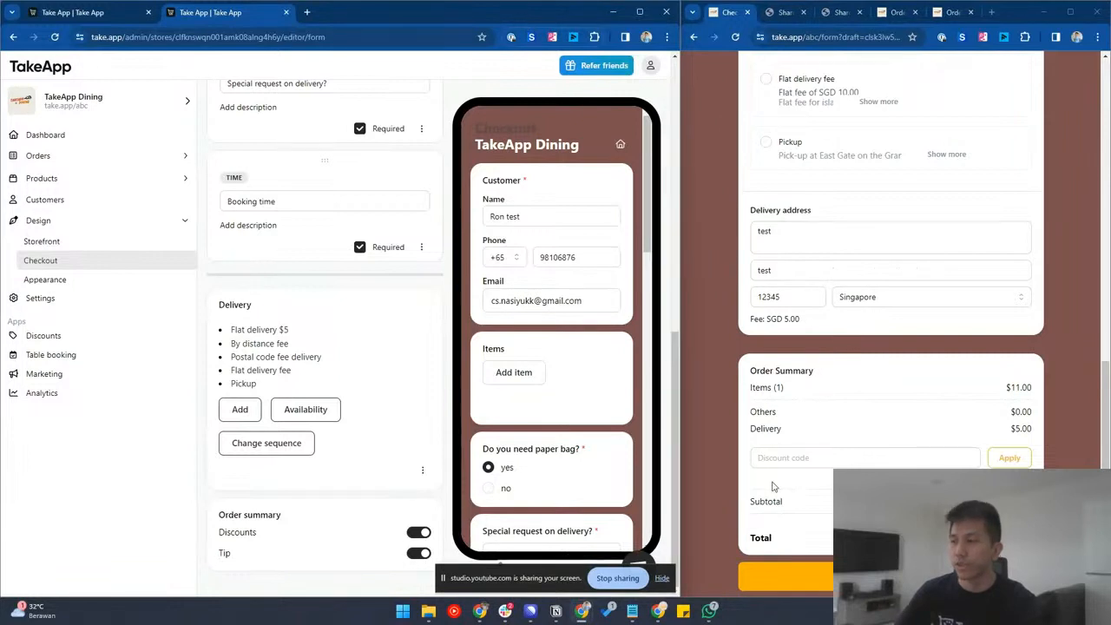
key(ctrl+r)
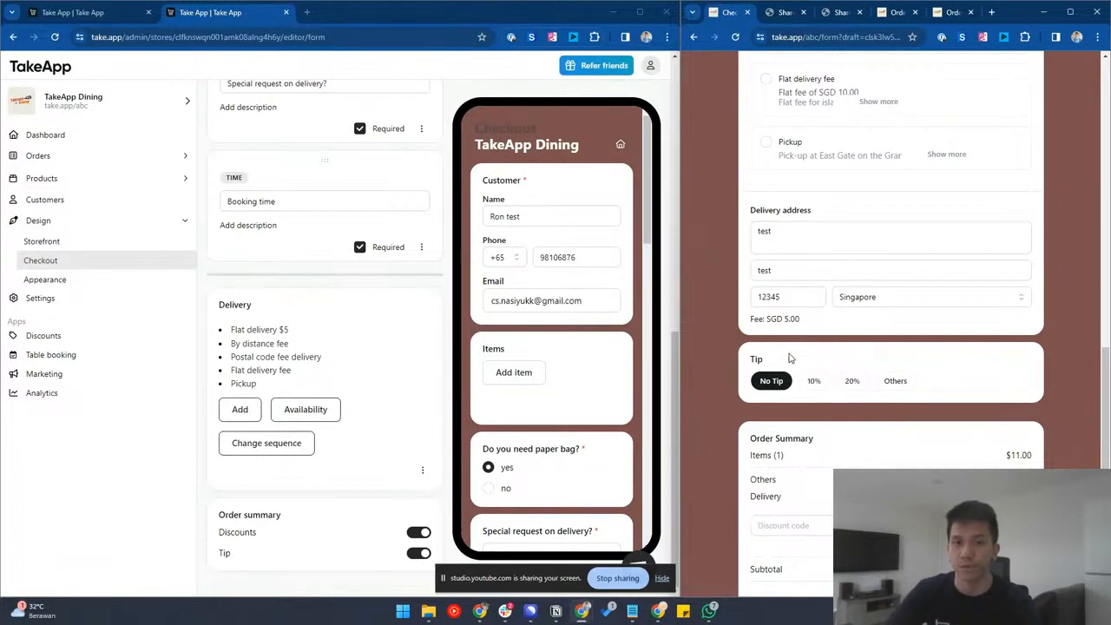
- Increase the Spaghetti - Carbonara quantity to 4 in the live checkout and choose a 10% tip
scroll(877, 377, down, 1)
scroll(877, 377, up, 1)
scroll(859, 330, up, 10)
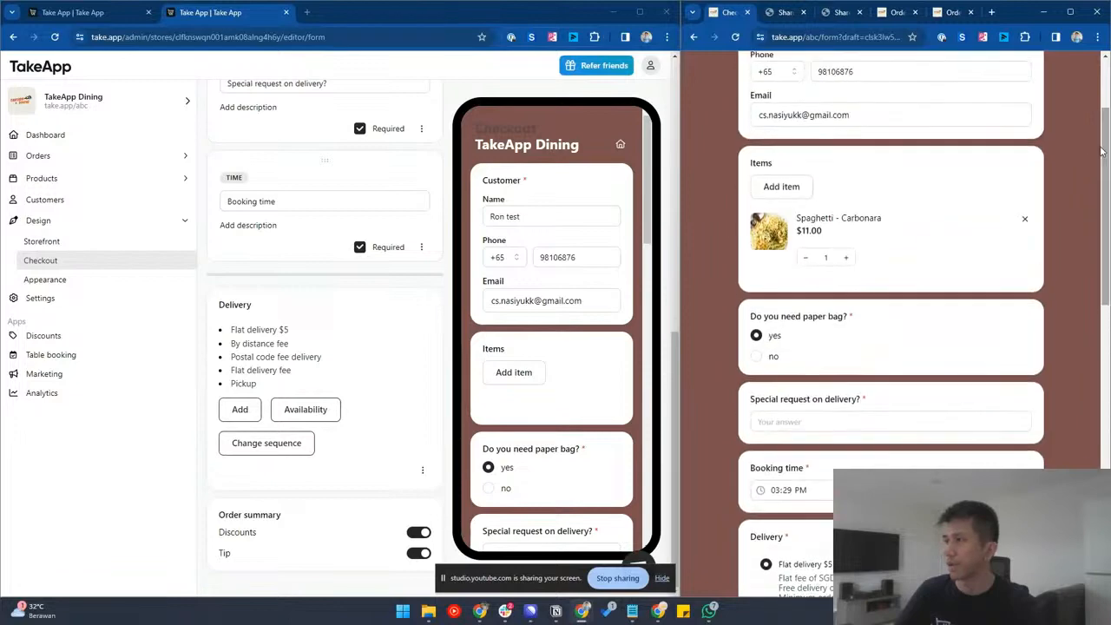
click(846, 258)
click(846, 258)
click(846, 258)
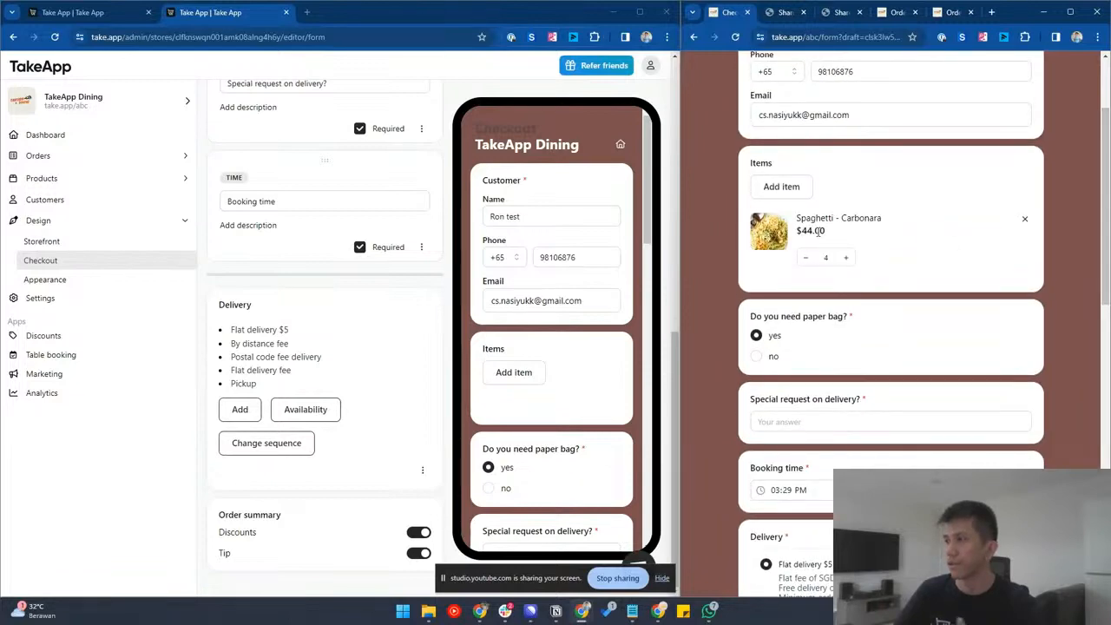
scroll(877, 330, down, 10)
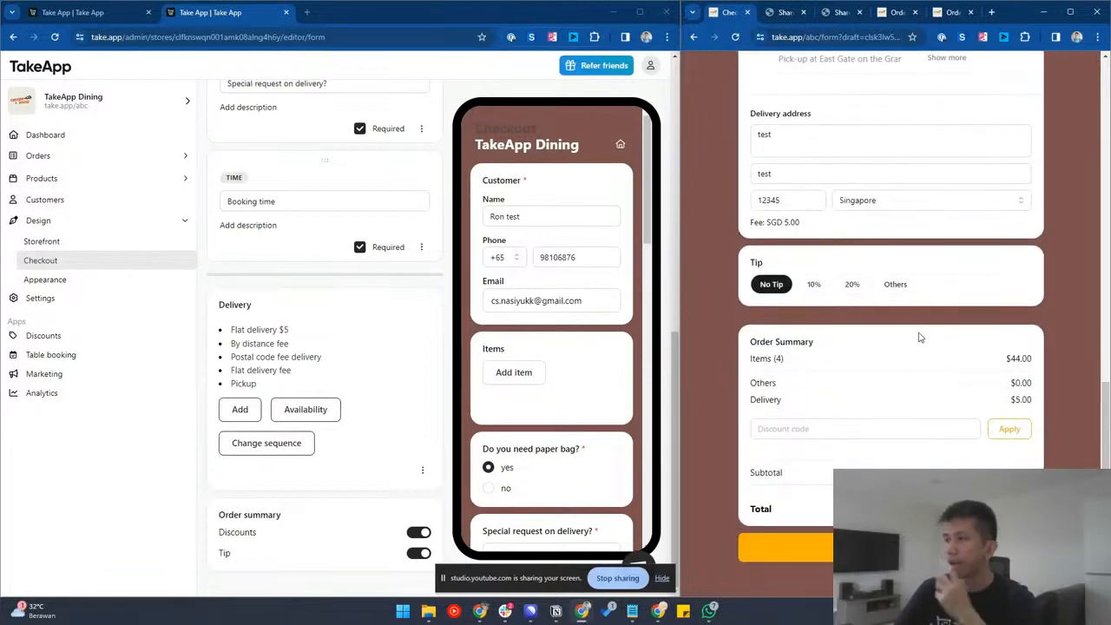
click(815, 286)
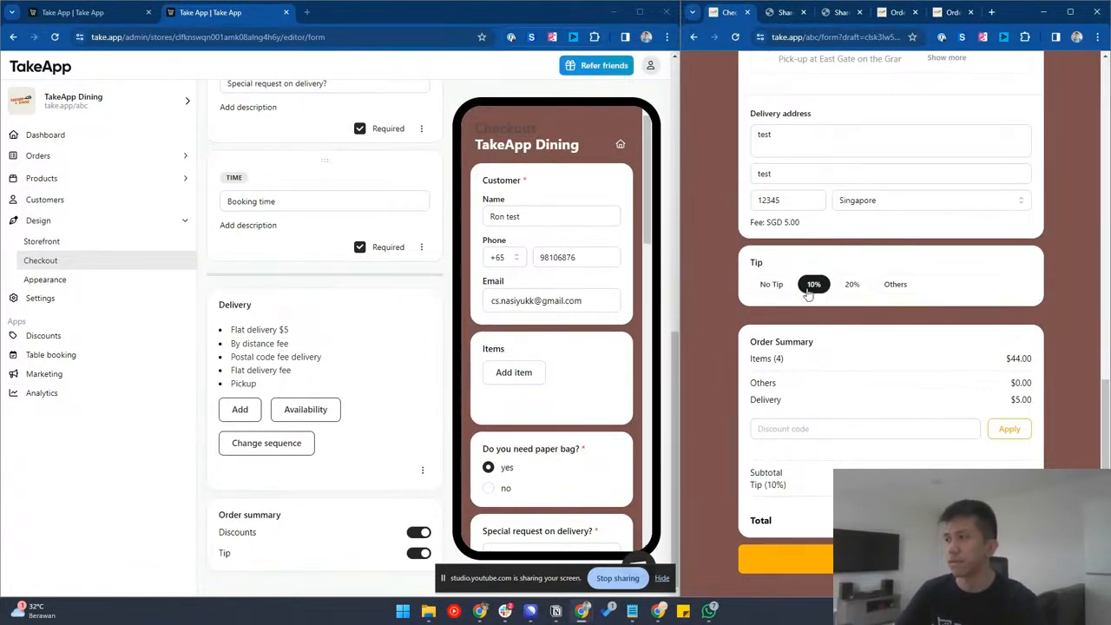
drag(750, 486, 788, 486)
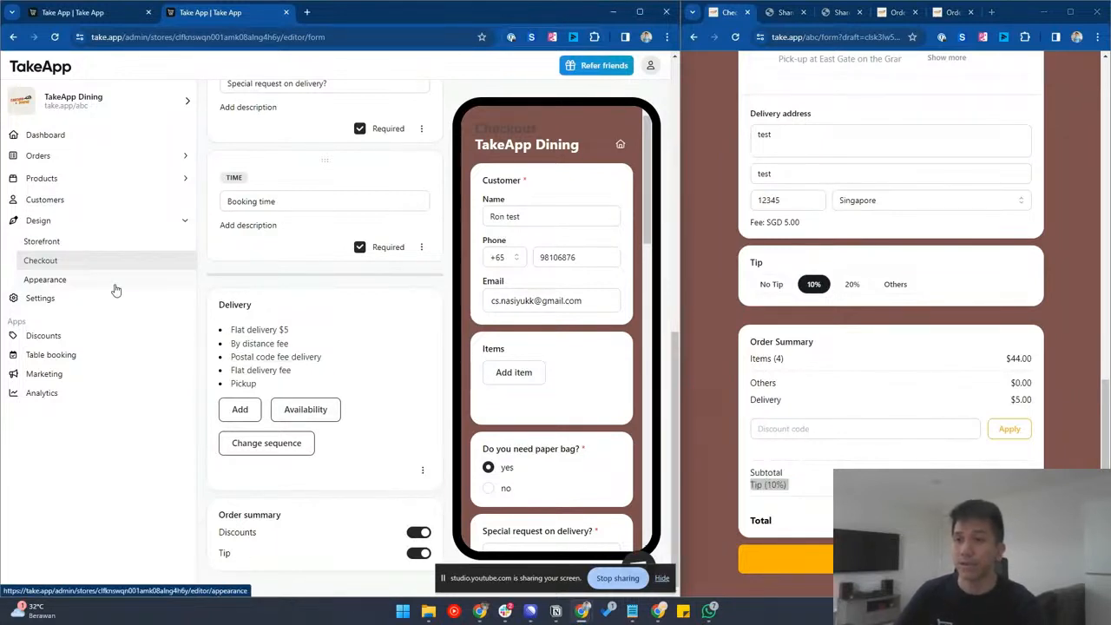
- Open the store's Appearance settings and examine the primary color value and its color picker
click(115, 286)
scroll(404, 334, down, 1)
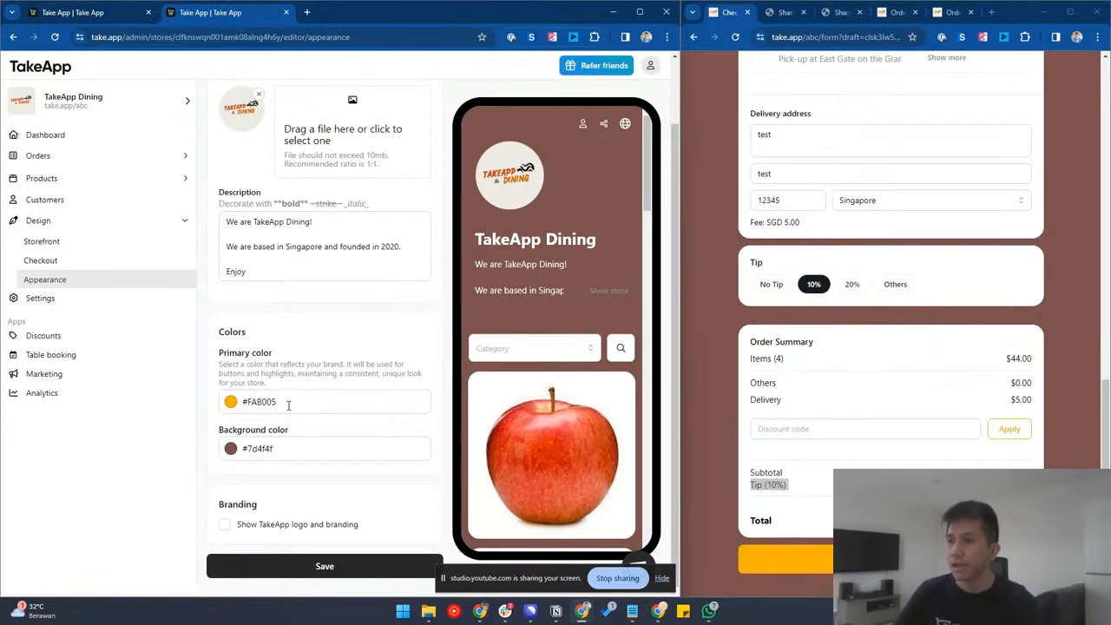
drag(218, 353, 280, 359)
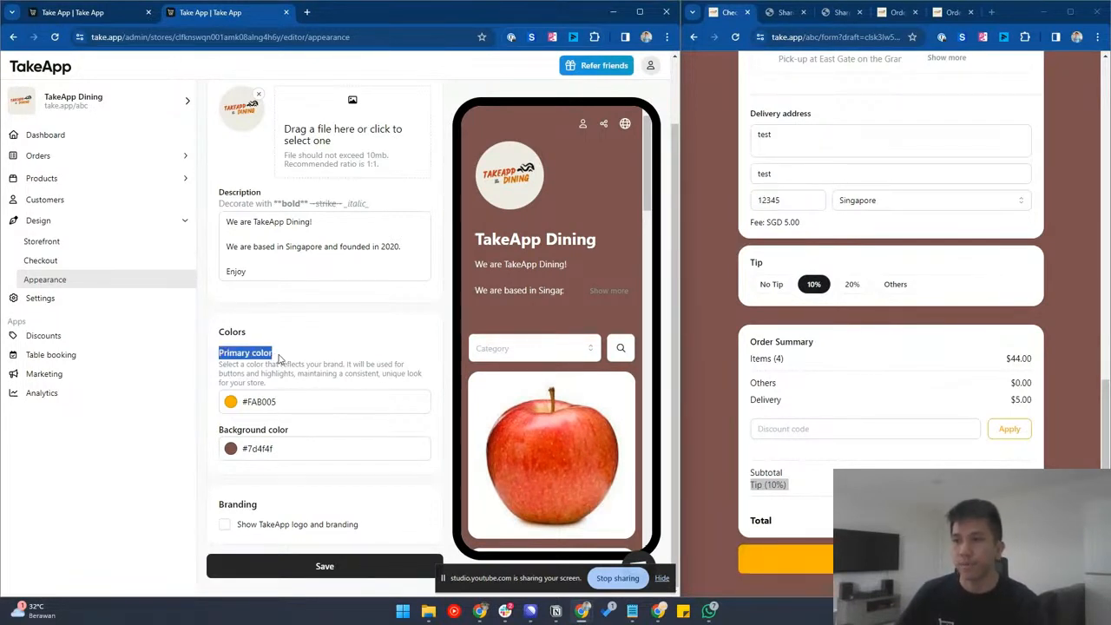
click(292, 402)
drag(292, 402, 249, 402)
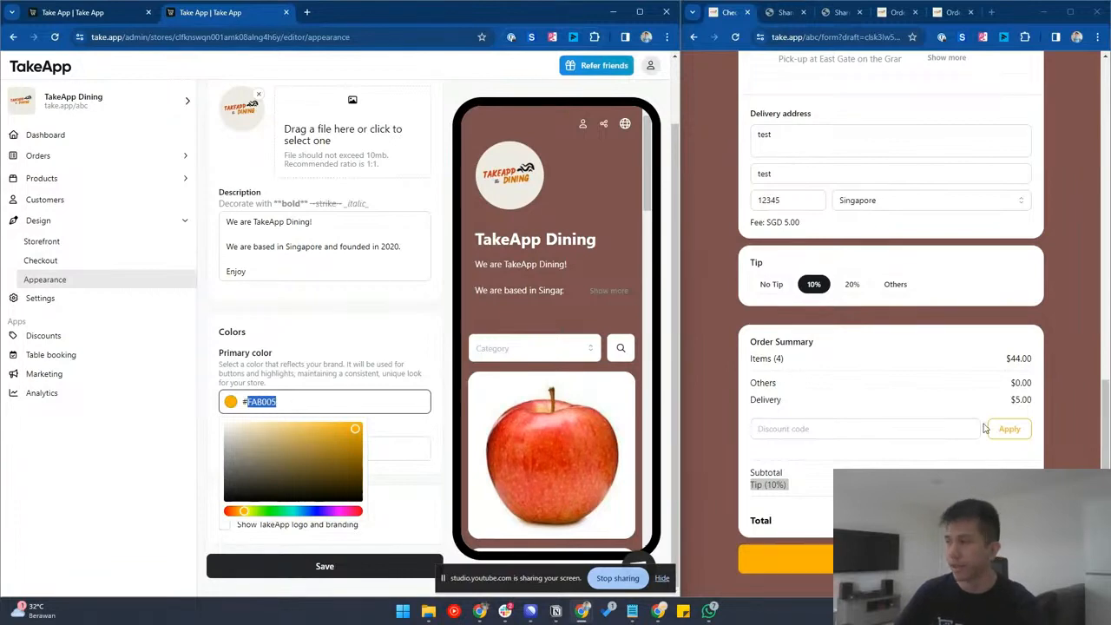
- Return to the live storefront's home page, add one Grape Juice to the cart and open the cart
scroll(1038, 435, down, 1)
scroll(1038, 435, up, 2)
drag(1105, 391, 1108, 162)
key(alt+Left)
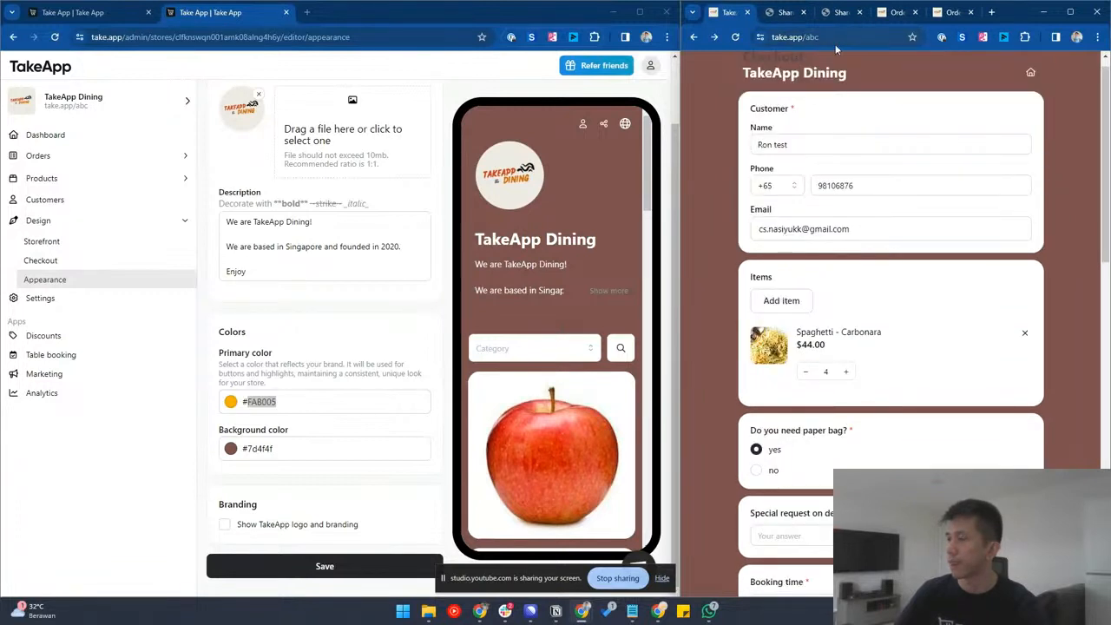
click(1031, 71)
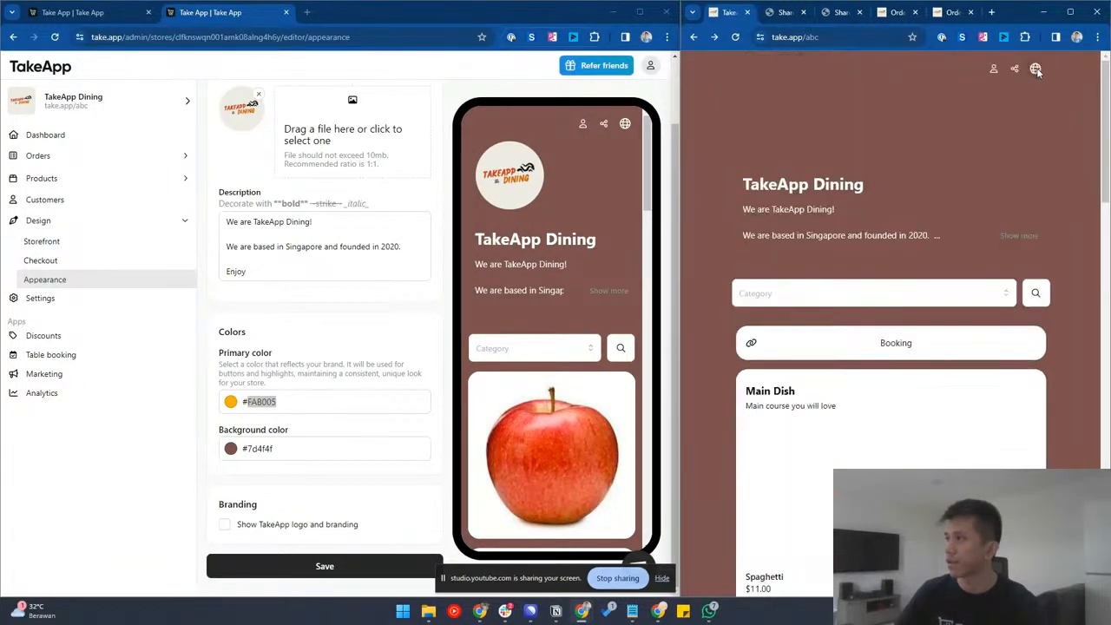
drag(1107, 177, 1107, 365)
click(771, 362)
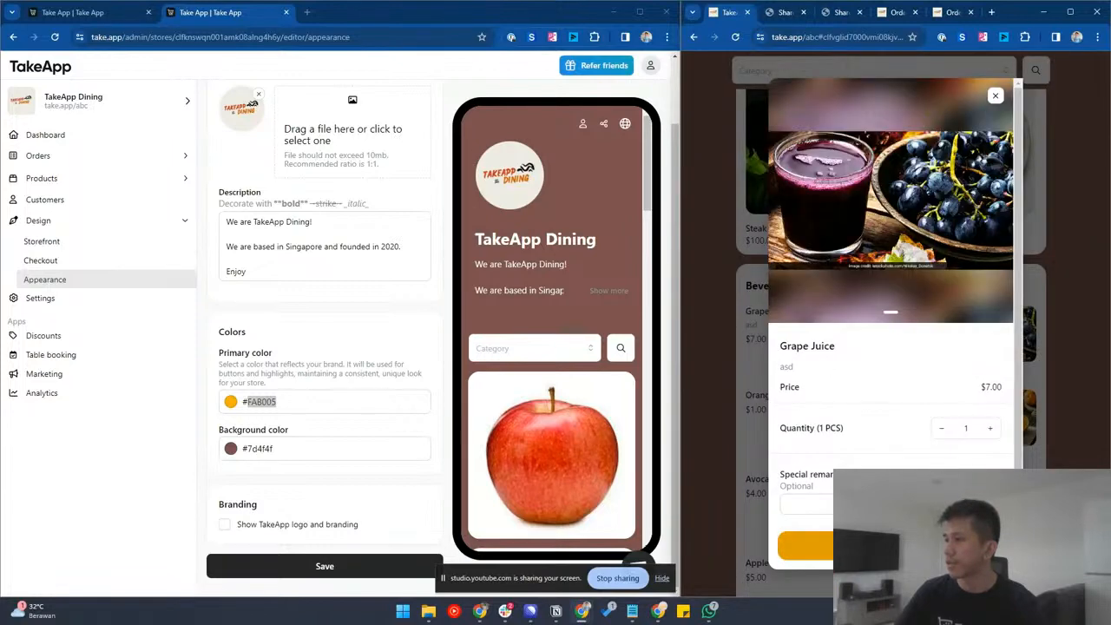
click(806, 545)
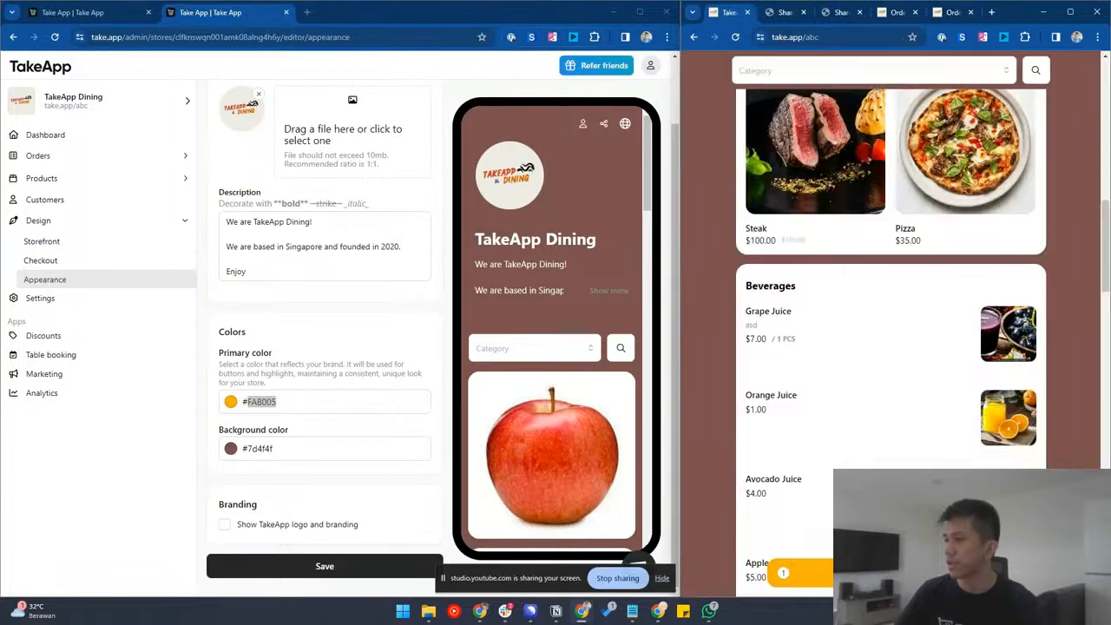
click(797, 573)
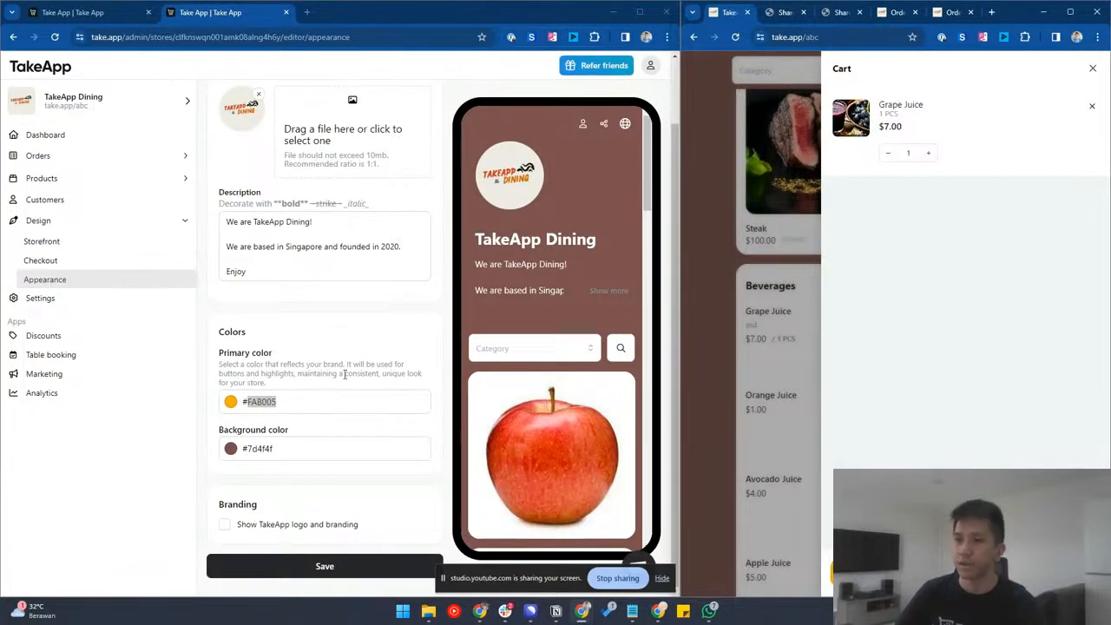
- Inspect the primary color picker again and open the store's Discounts list, closing the storefront cart
click(279, 403)
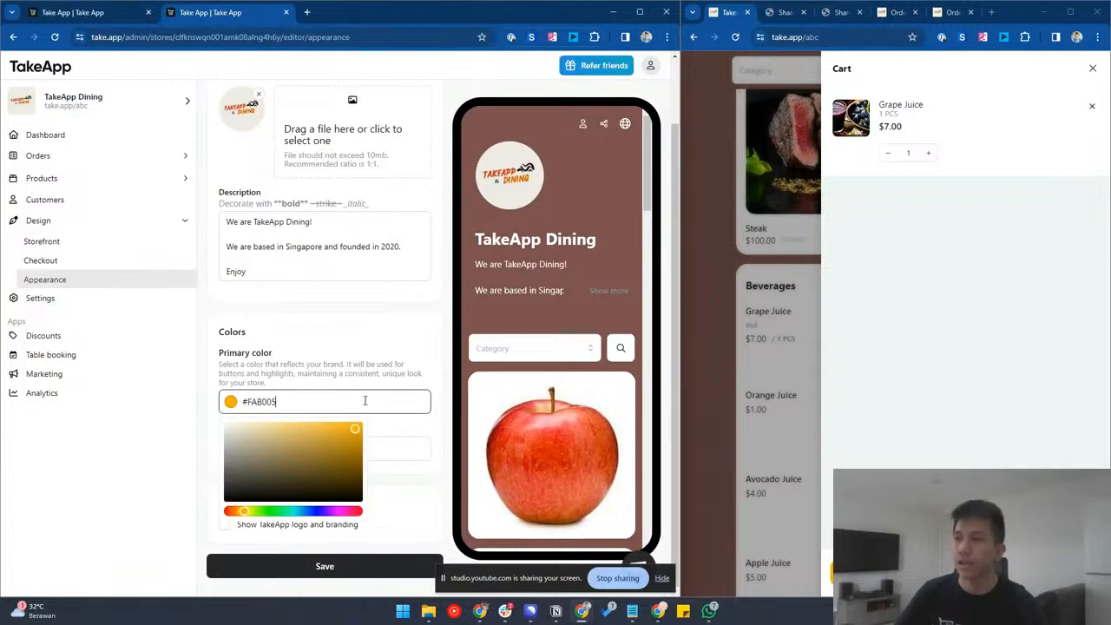
click(130, 474)
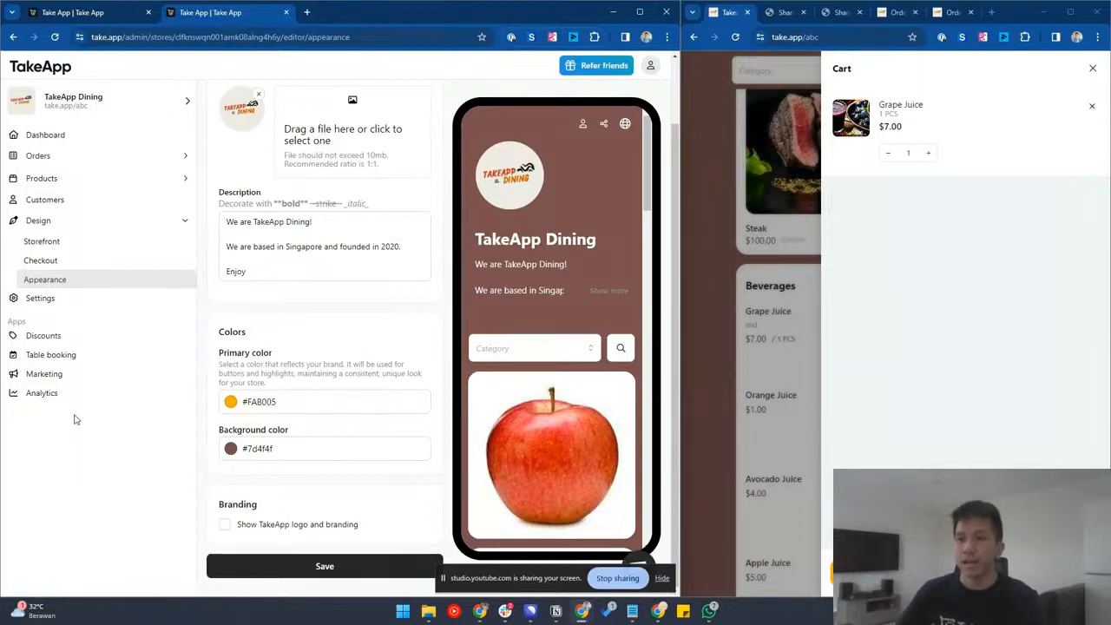
click(74, 341)
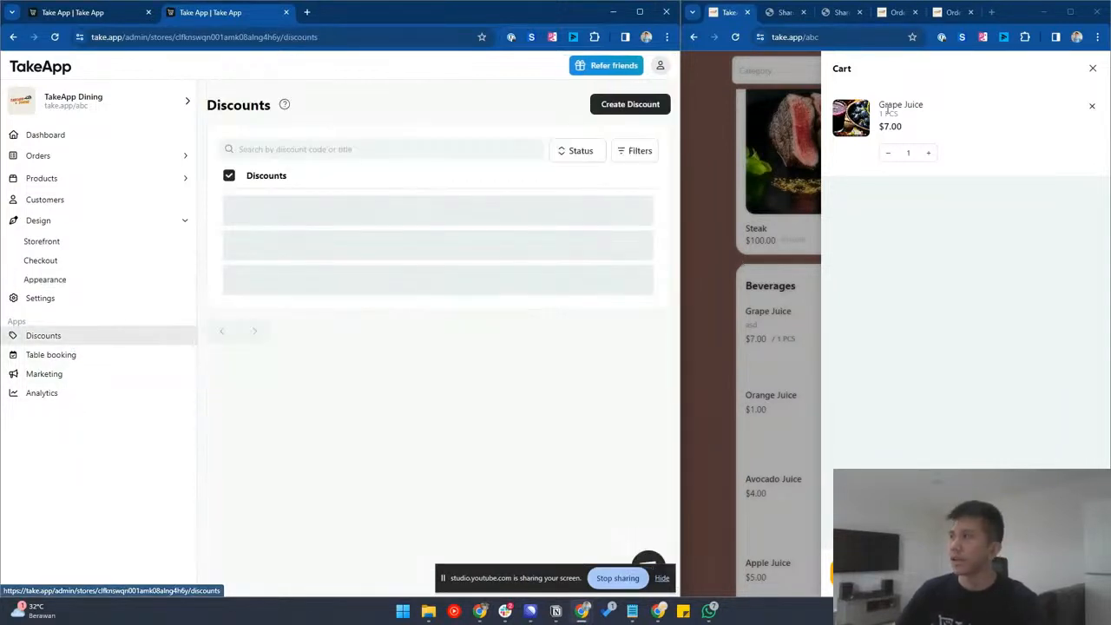
click(1092, 69)
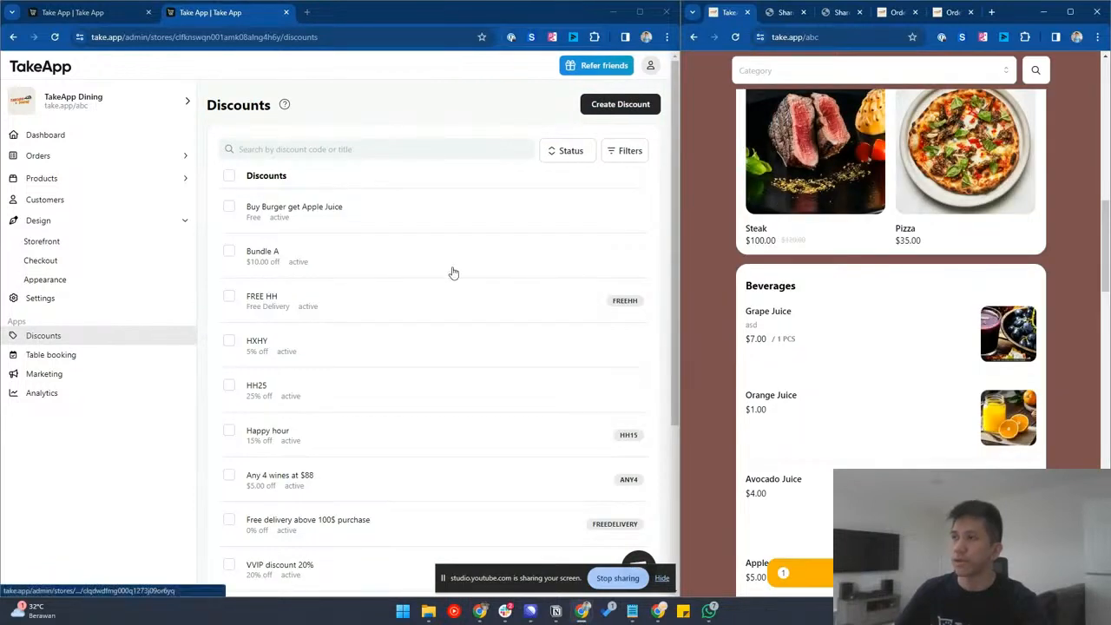
- Open the store's Analytics, widen the admin window and examine the views, sales, orders, top products and referrer cards
click(67, 396)
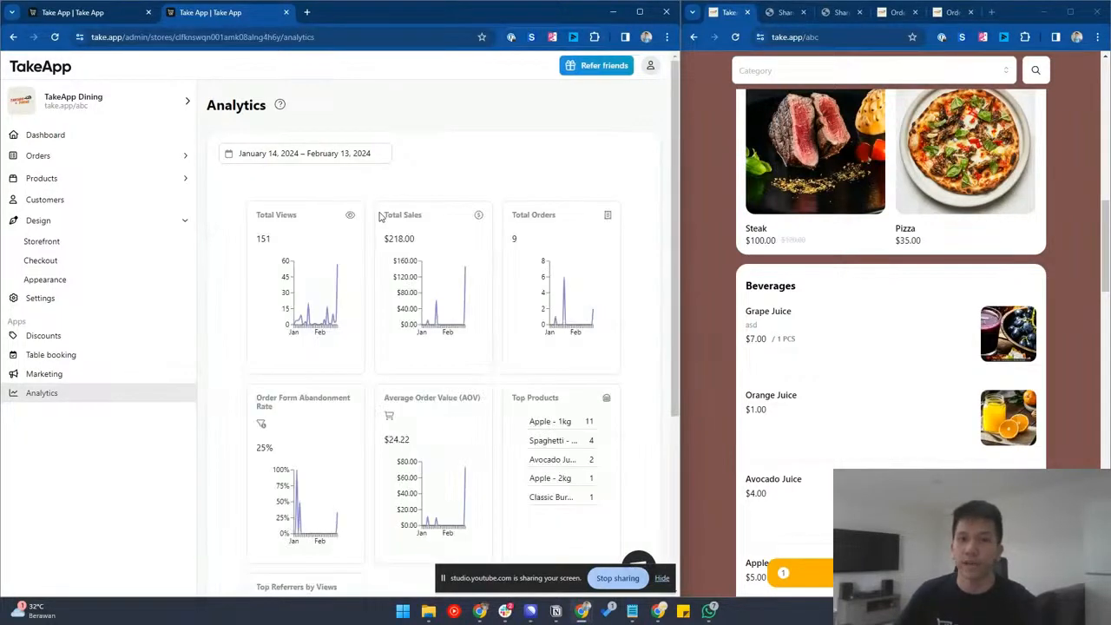
drag(681, 287, 804, 295)
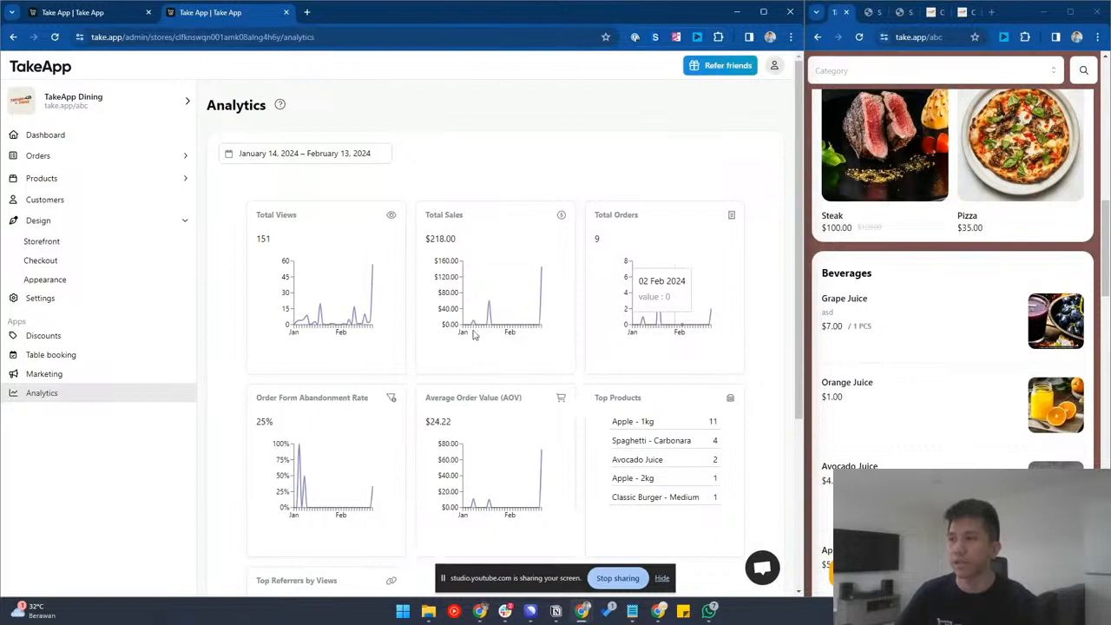
scroll(808, 365, down, 1)
scroll(808, 365, down, 1)
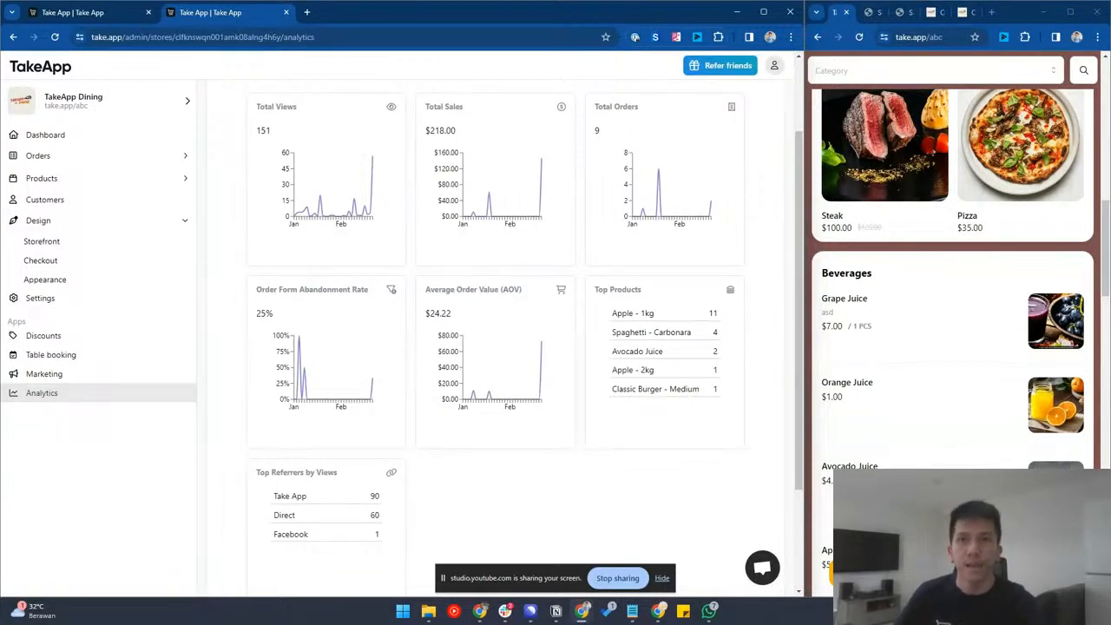
mouse_move(322, 205)
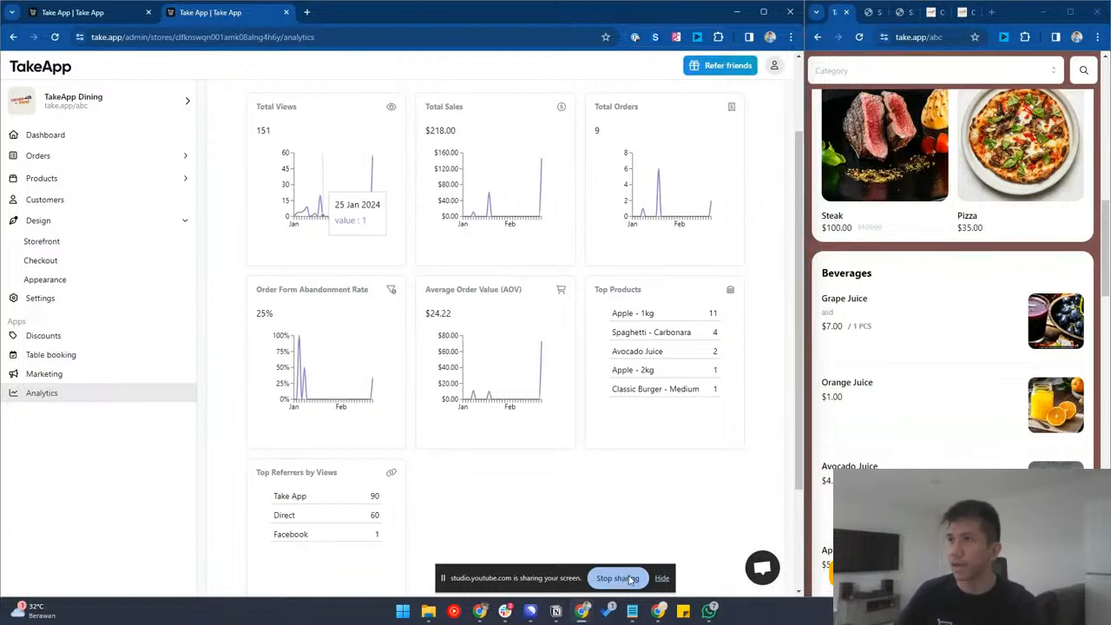
click(618, 578)
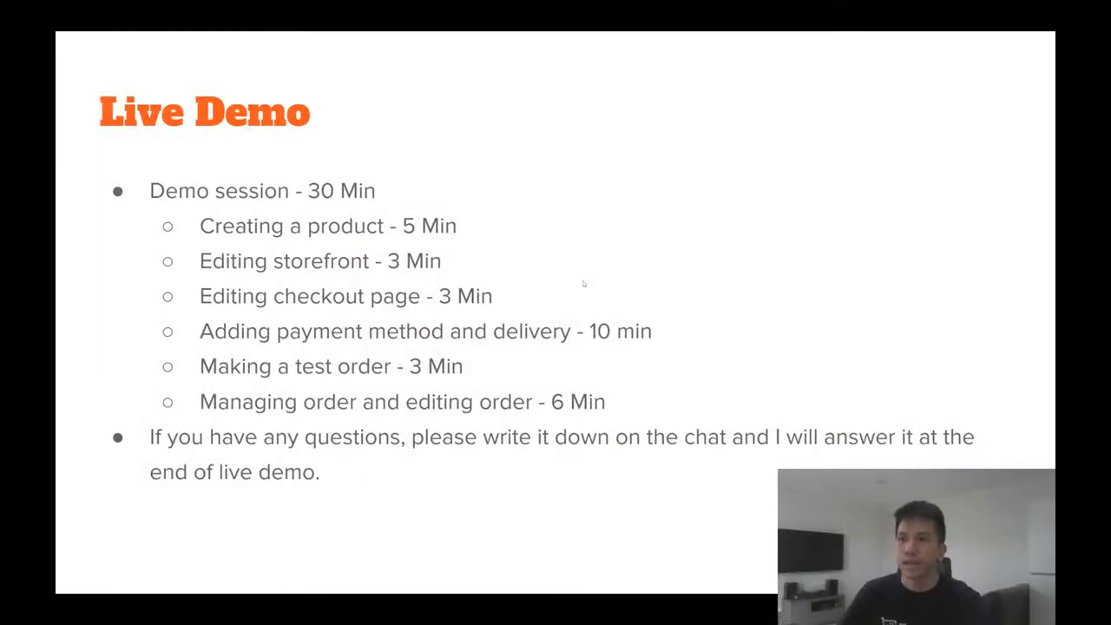
key(Right)
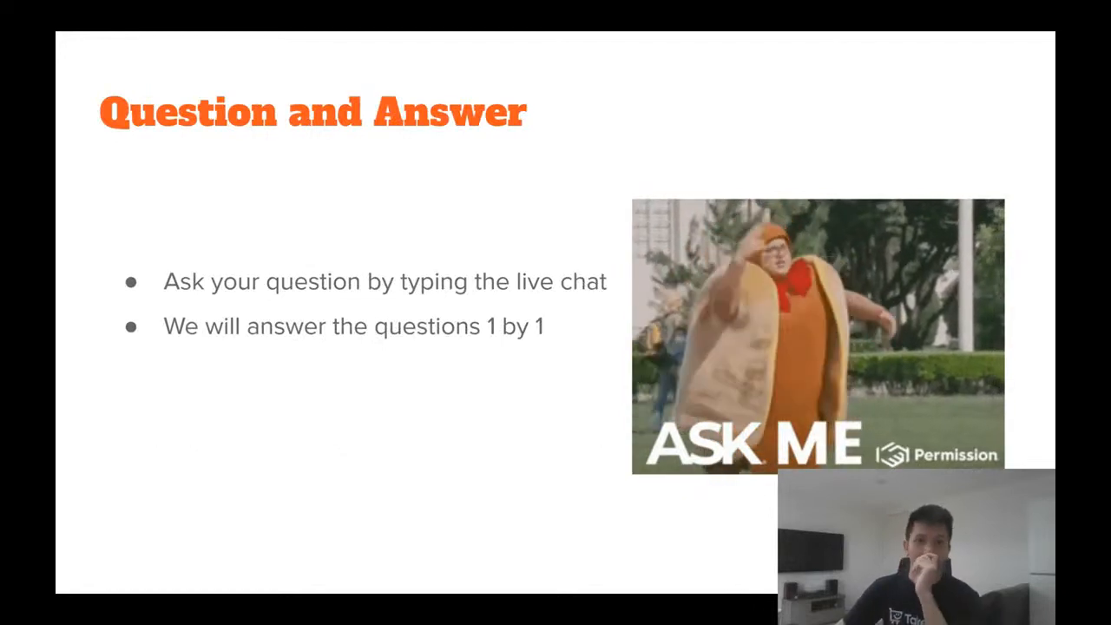
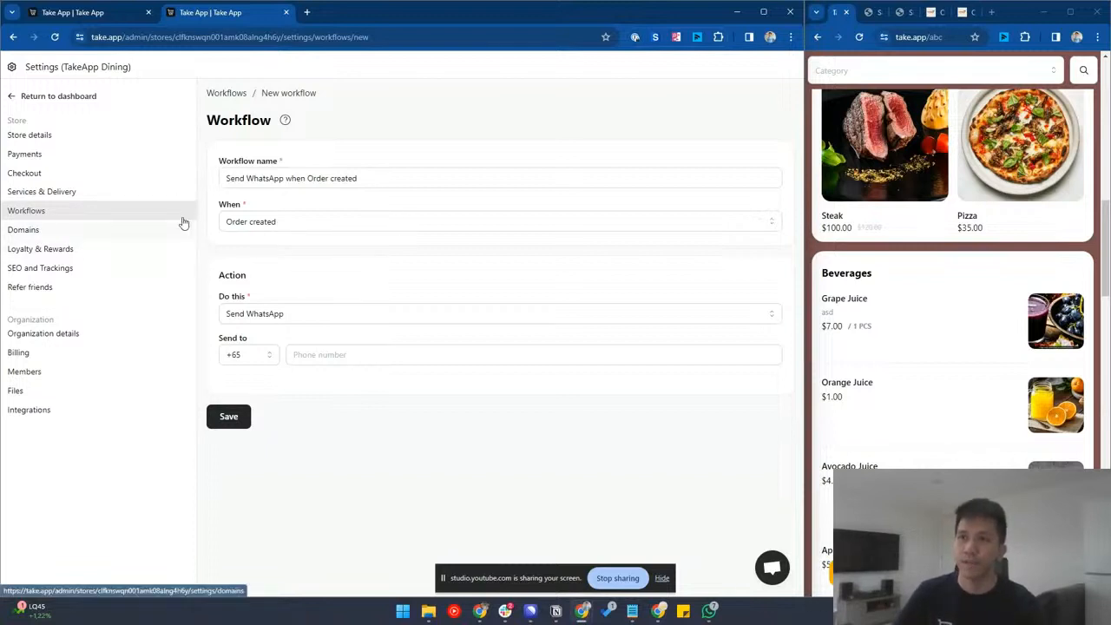
- Go back to the dashboard, reopen the store's Workflows settings and start a new workflow
click(46, 96)
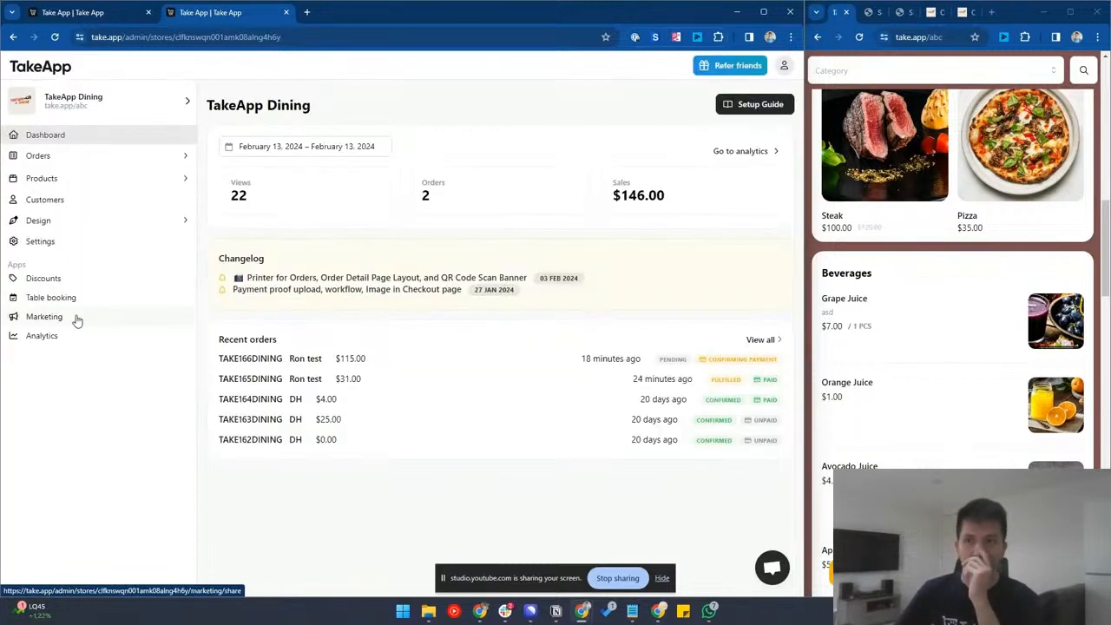
click(81, 257)
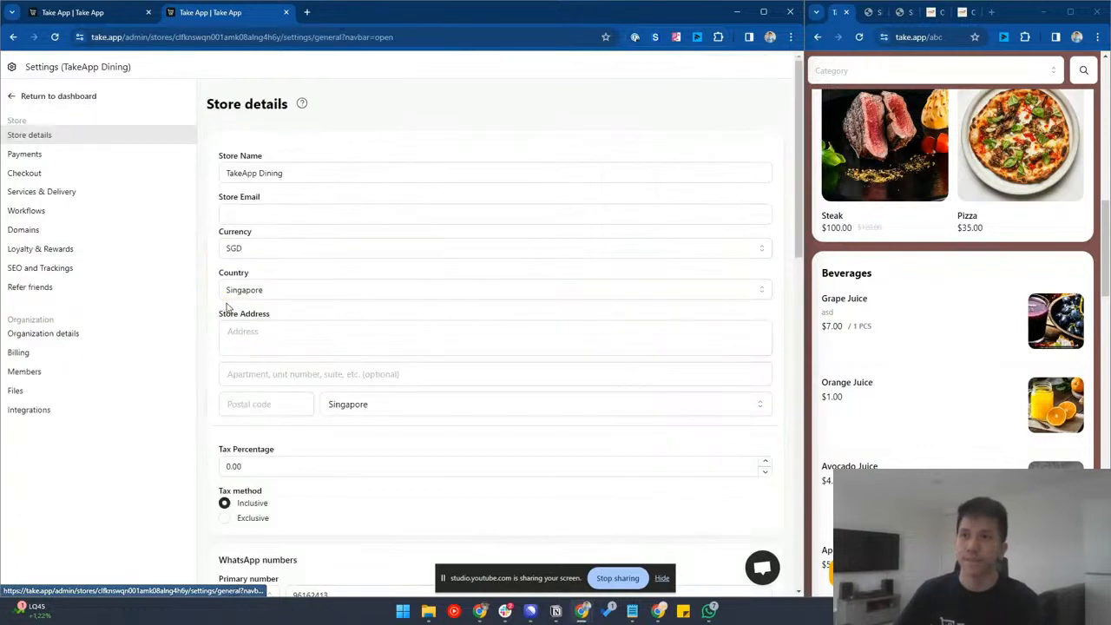
click(69, 219)
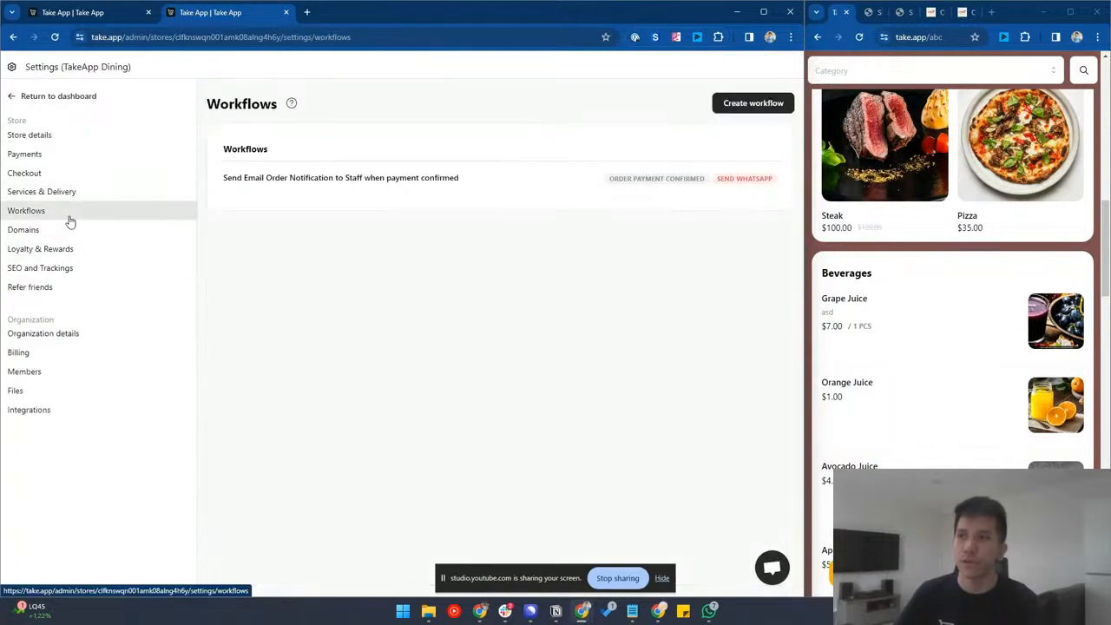
click(752, 104)
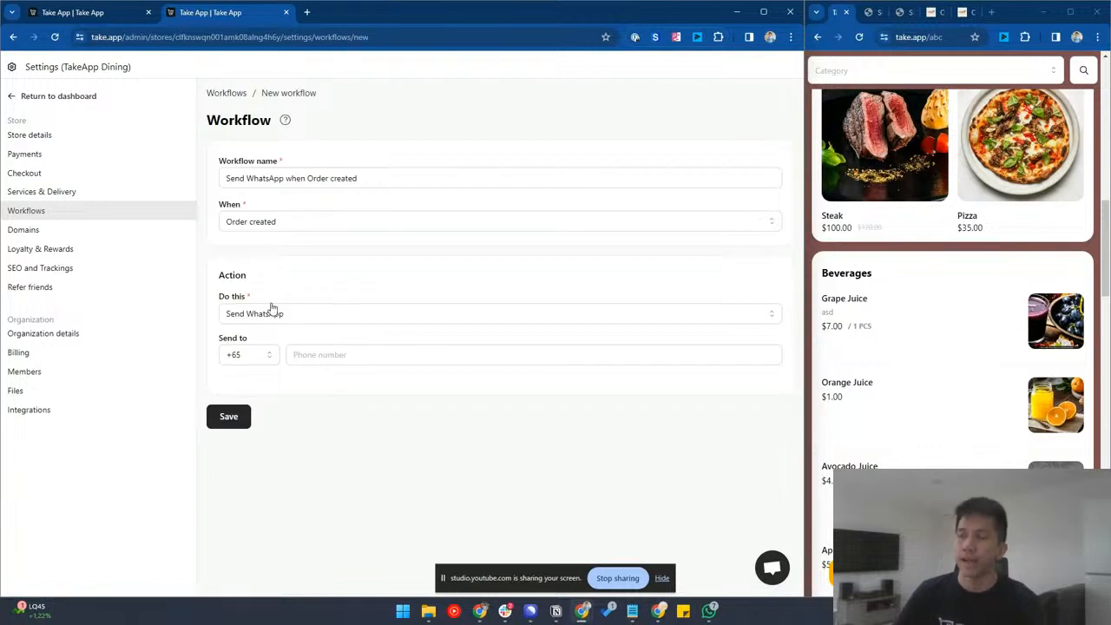
- Set the workflow to trigger when an order is created, add the recipient's phone number for the WhatsApp message and save it
click(247, 224)
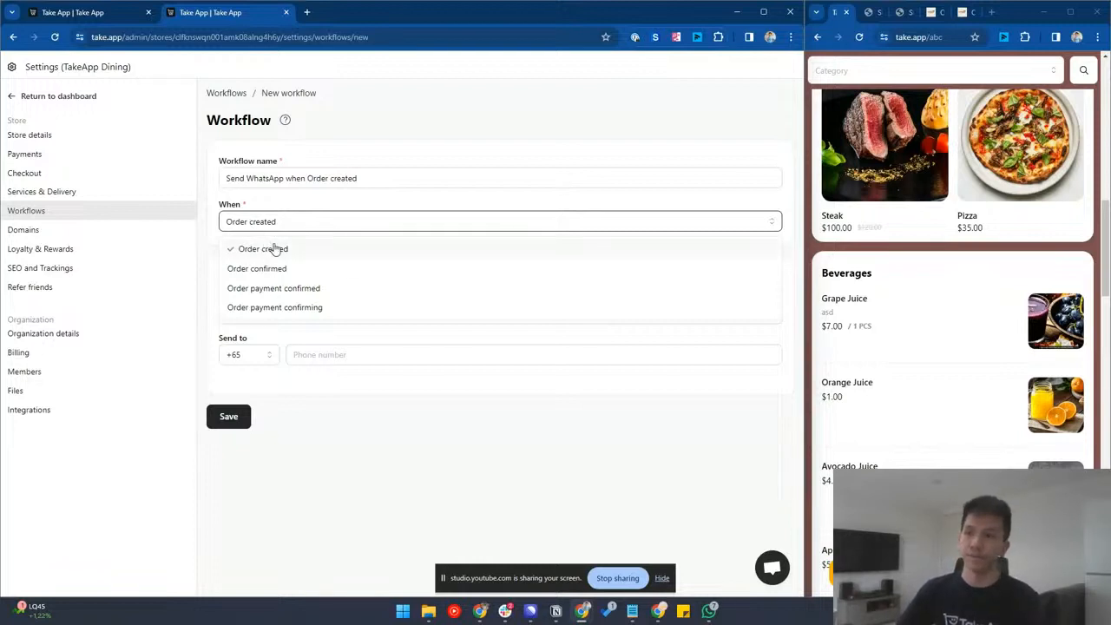
click(275, 250)
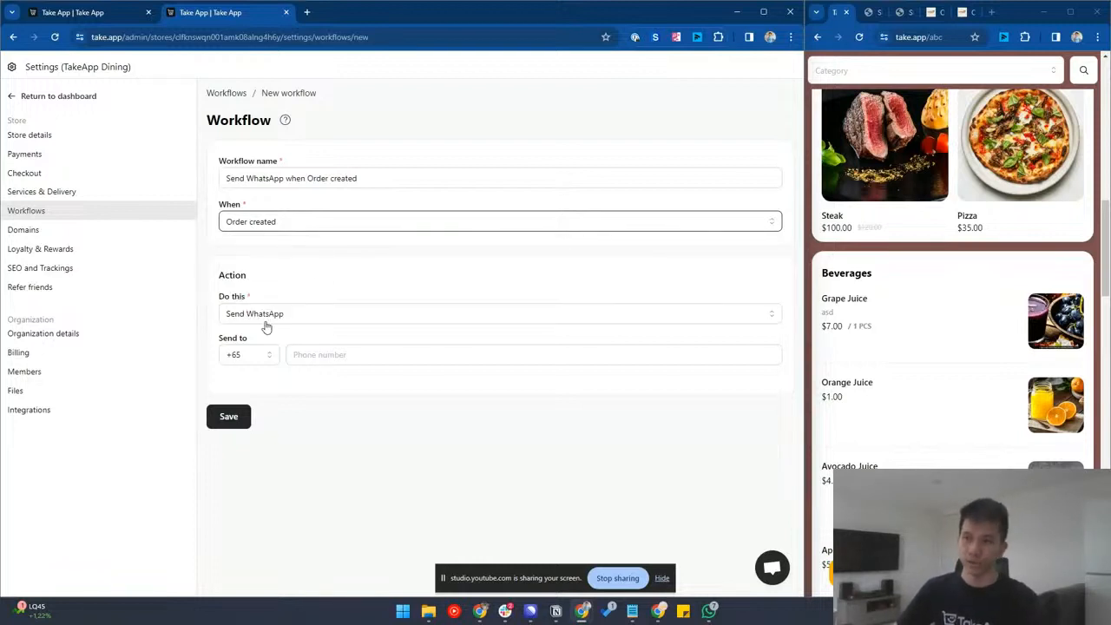
click(339, 356)
text(9810 6)
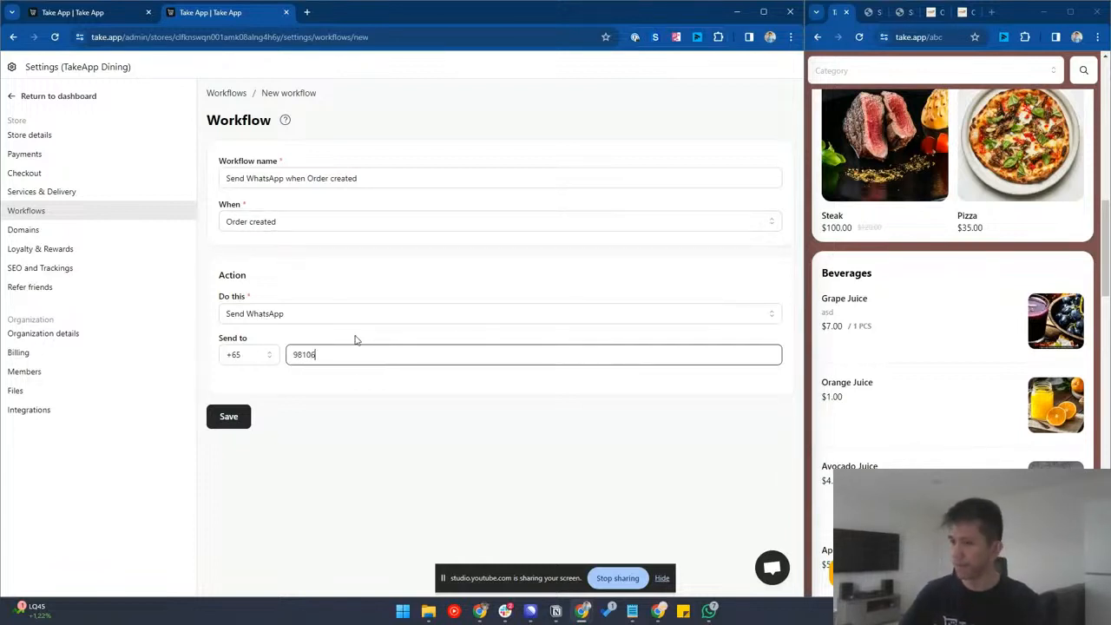
text(876)
key(Return)
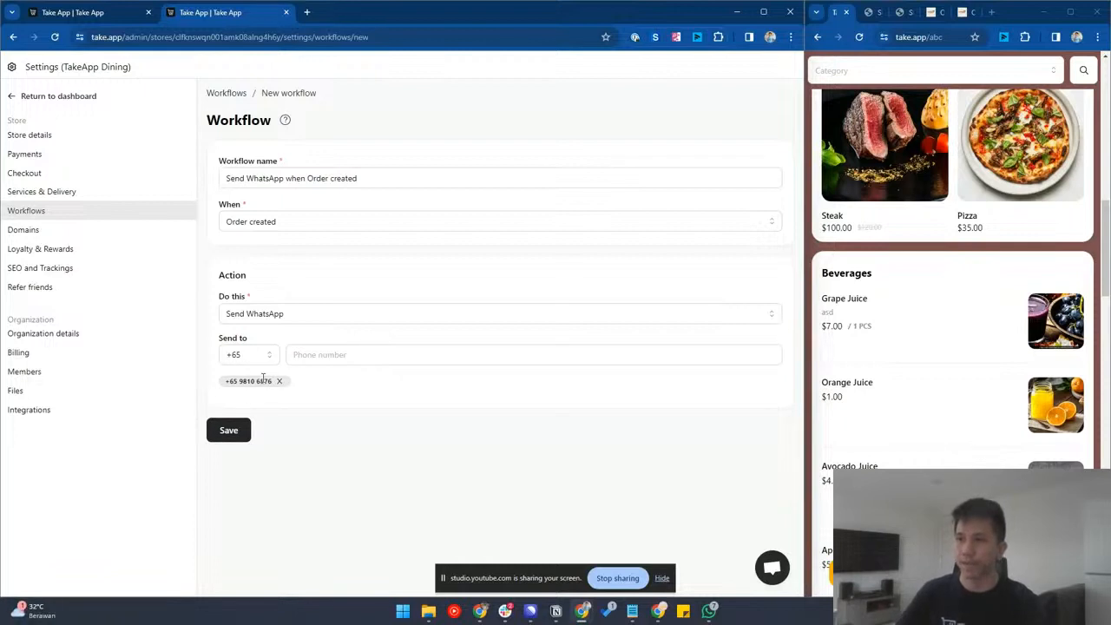
click(242, 429)
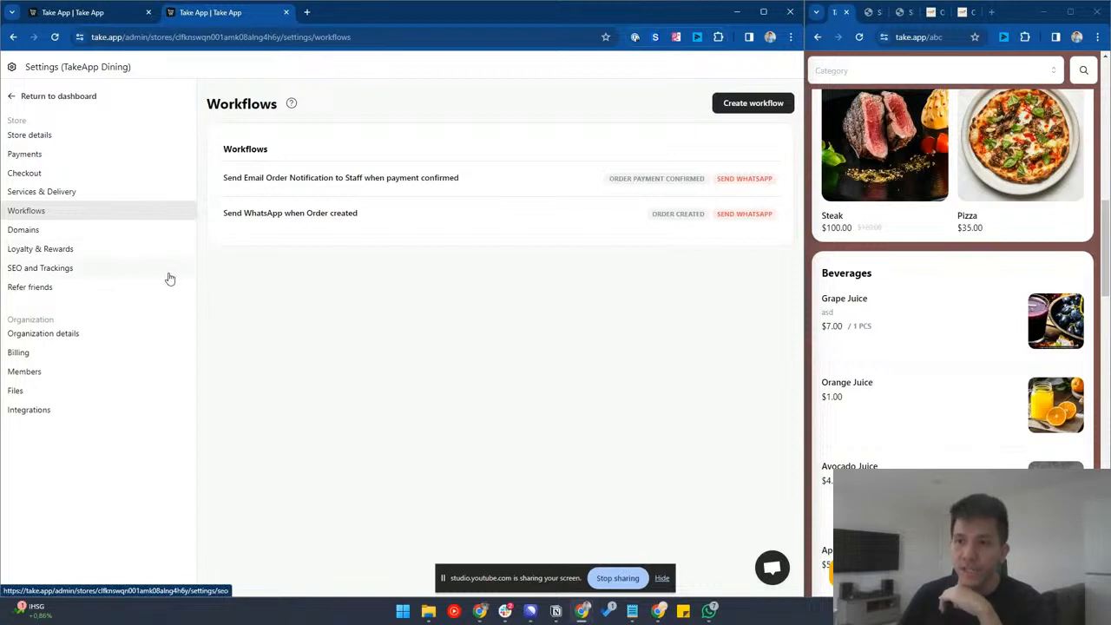
- Open the organization's Integrations settings and a new browser tab
click(77, 418)
click(307, 13)
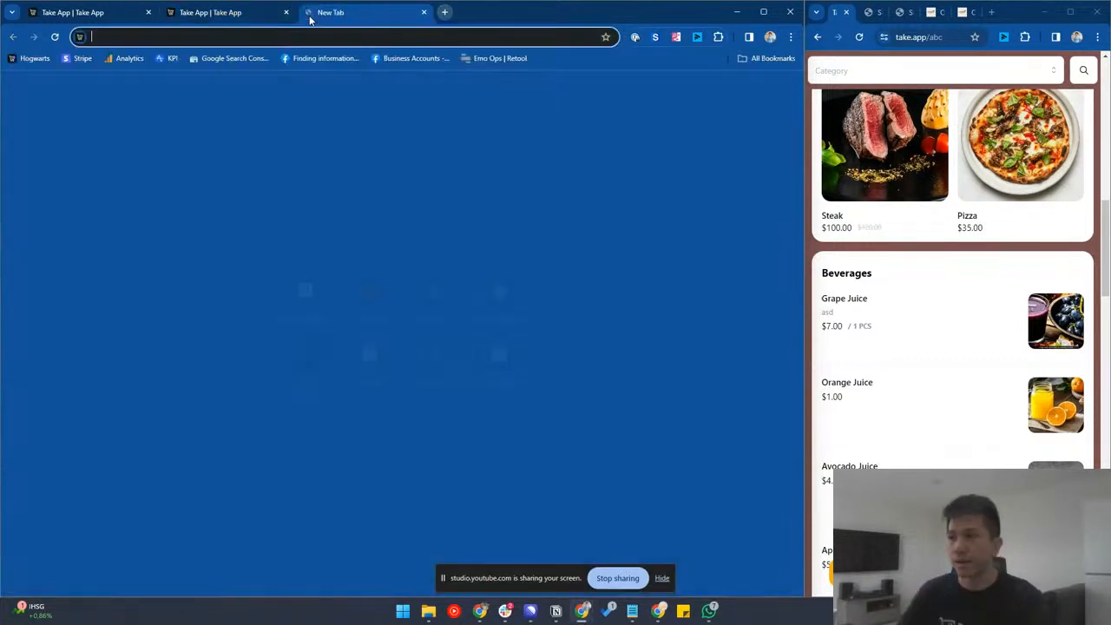
text(gl)
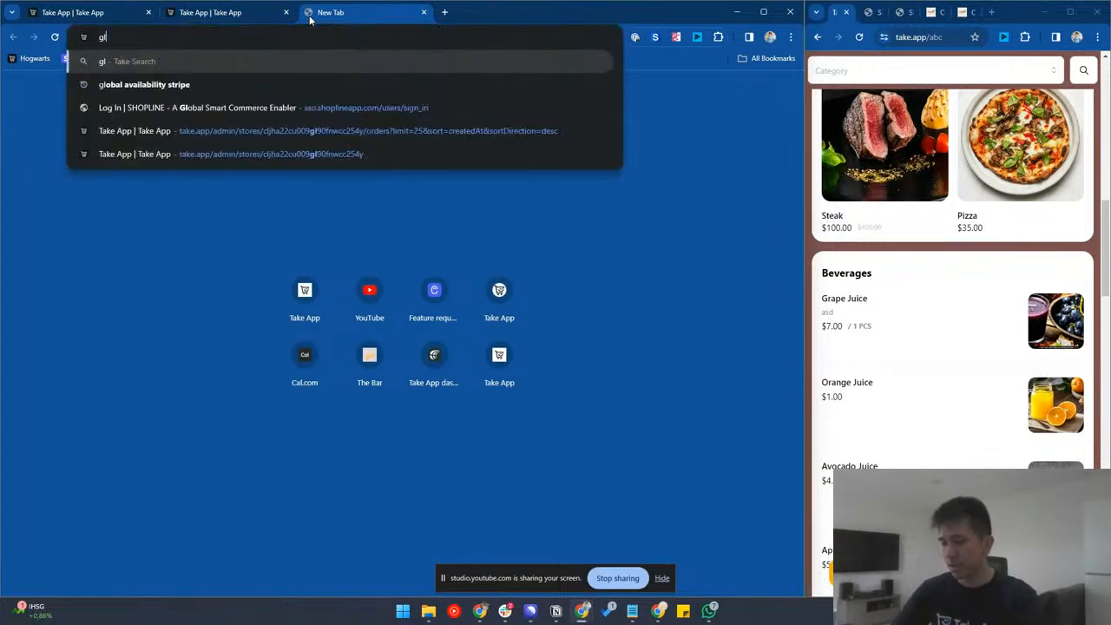
text(obal avail)
key(Down)
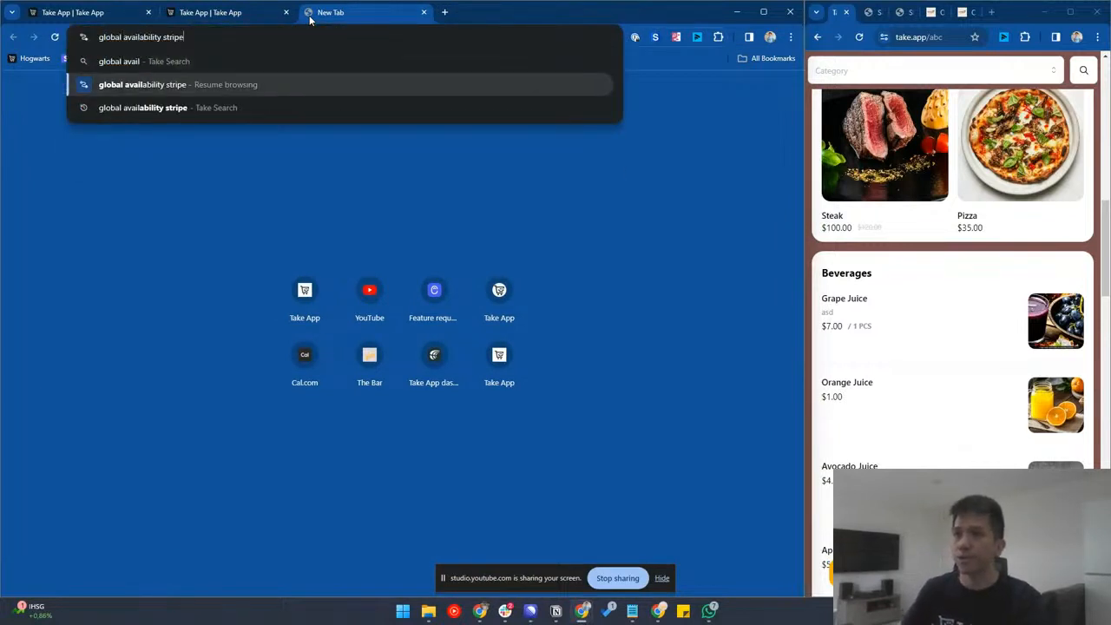
key(Return)
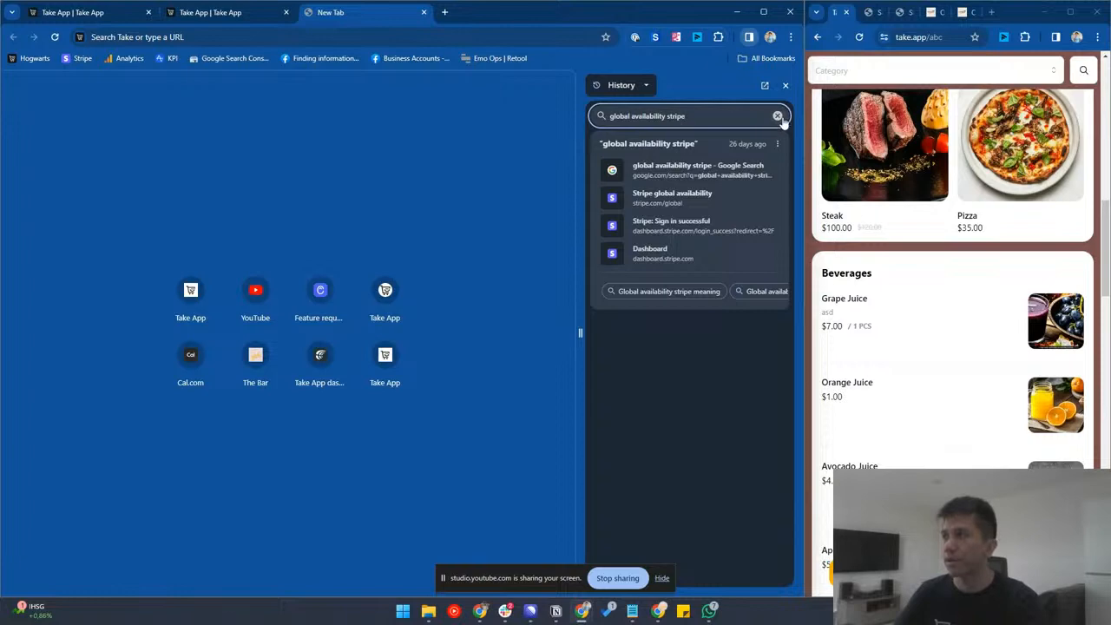
click(786, 86)
- Search the web for "global availability stripe" and examine the supported countries on Stripe's global availability page
click(243, 37)
text(global avai)
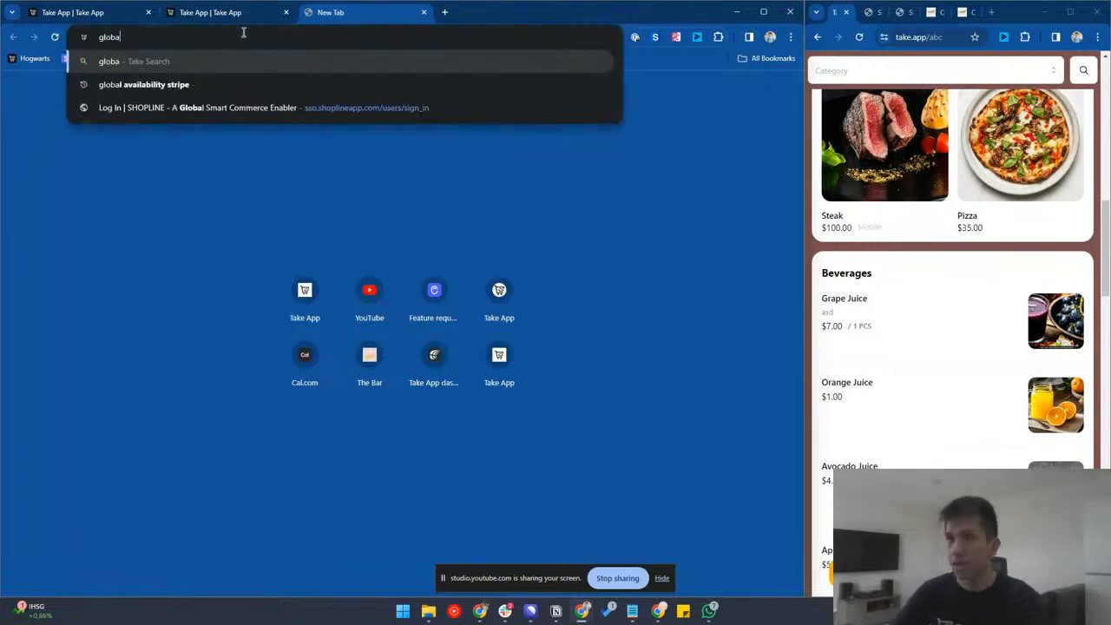
key(Down)
key(Down)
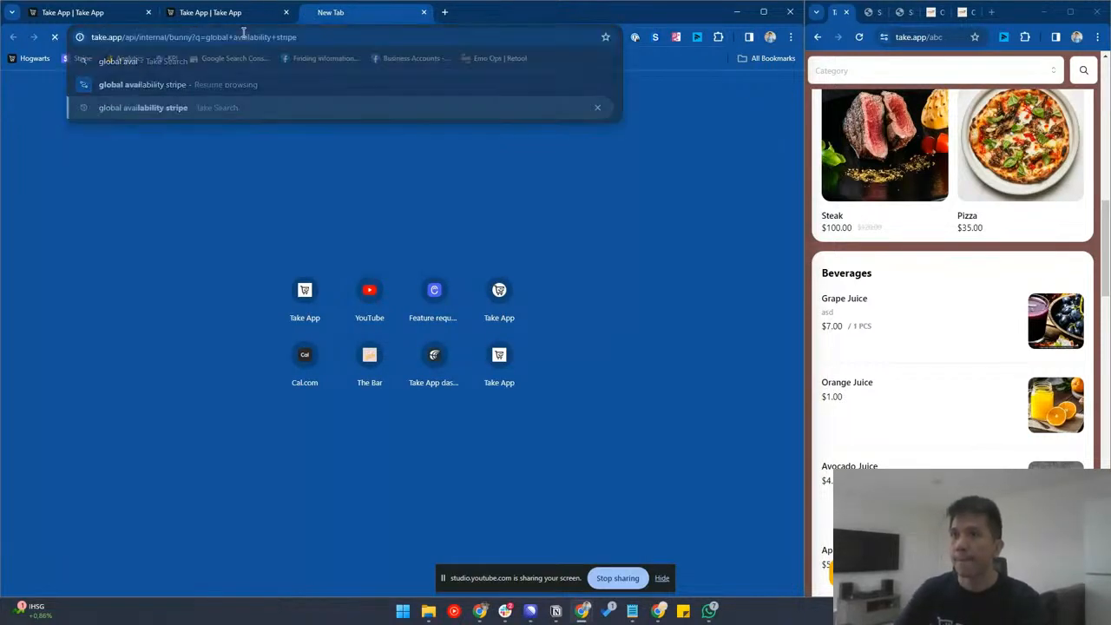
key(Return)
click(211, 187)
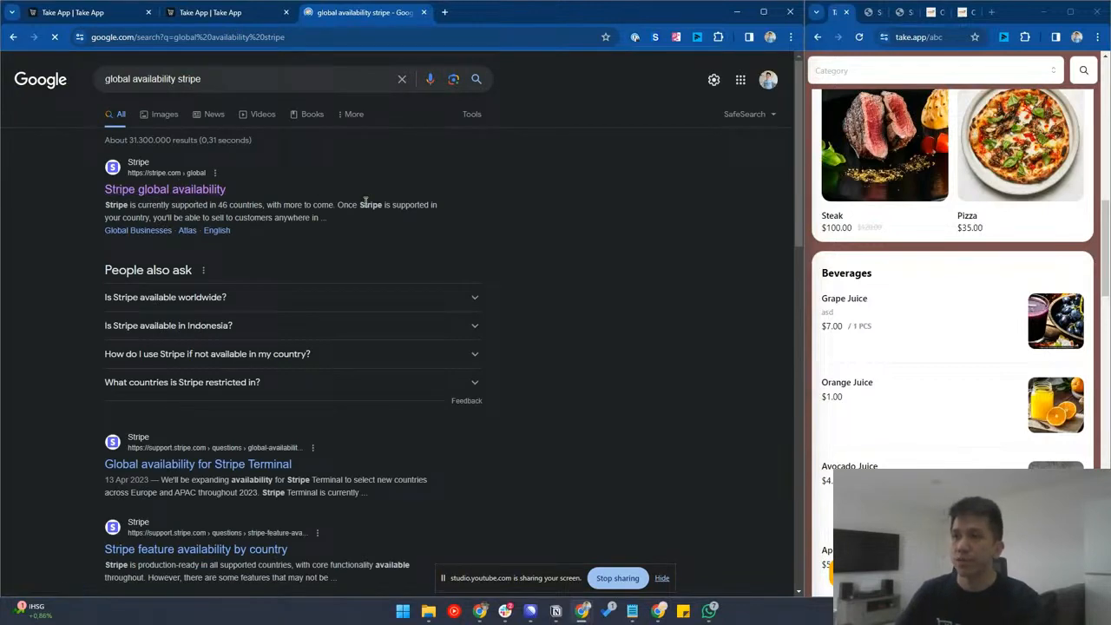
scroll(543, 268, down, 5)
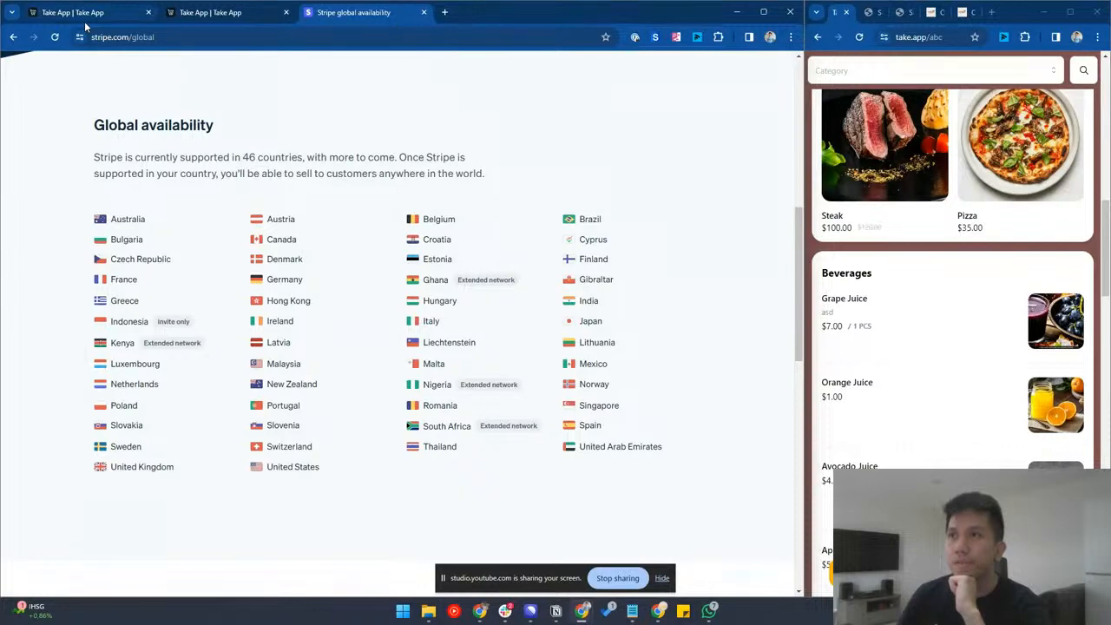
- Return to the store admin, open the Discounts list and start a new discount of the Discount code type
mouse_move(85, 26)
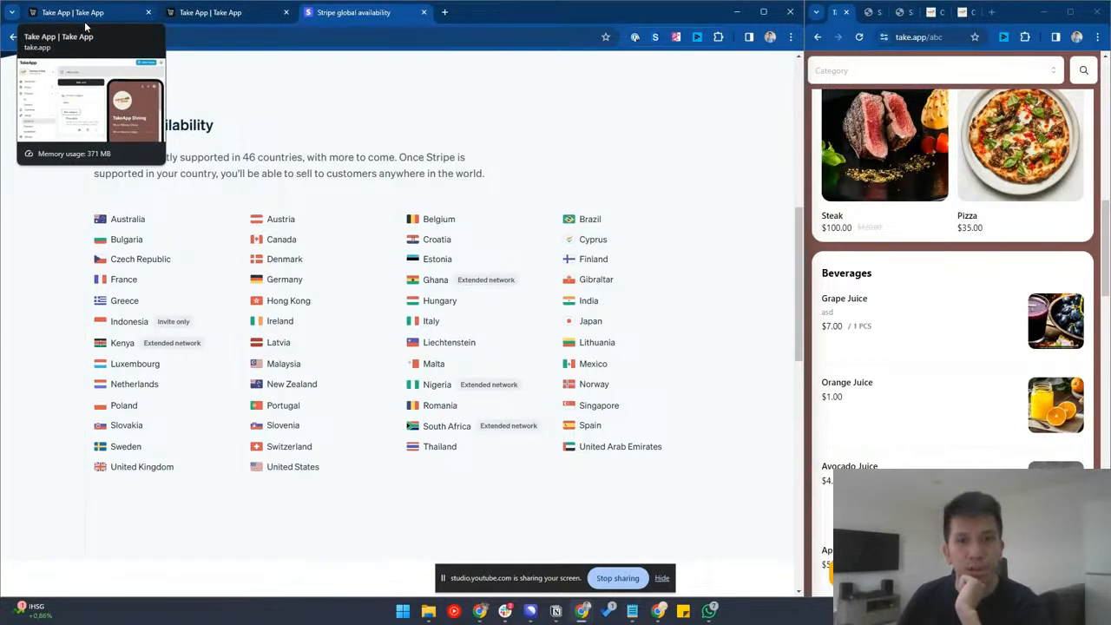
click(87, 14)
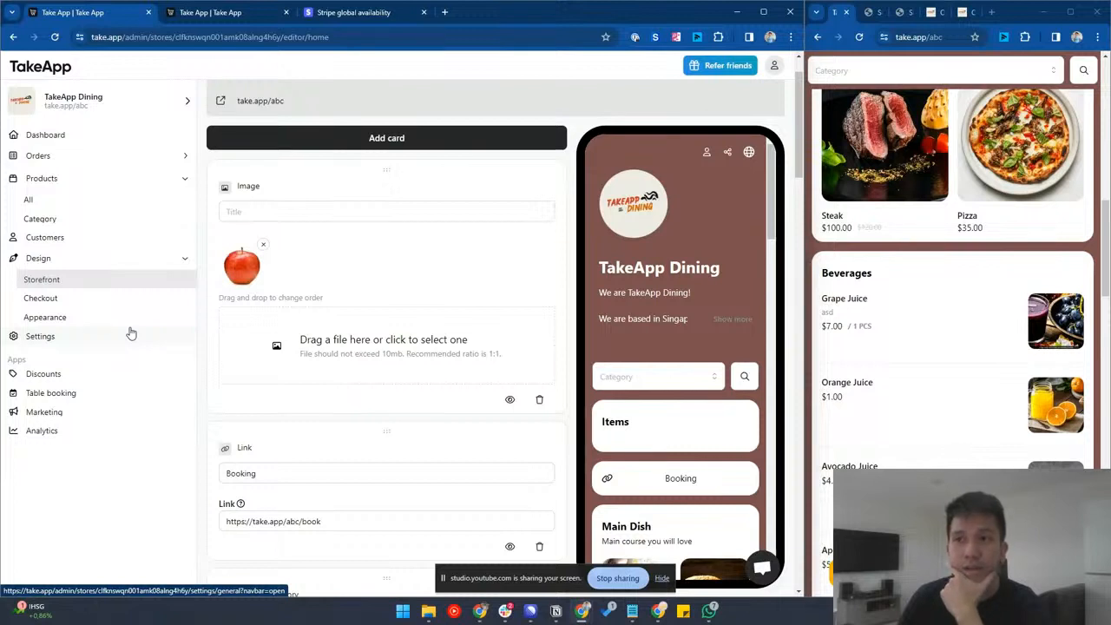
click(112, 377)
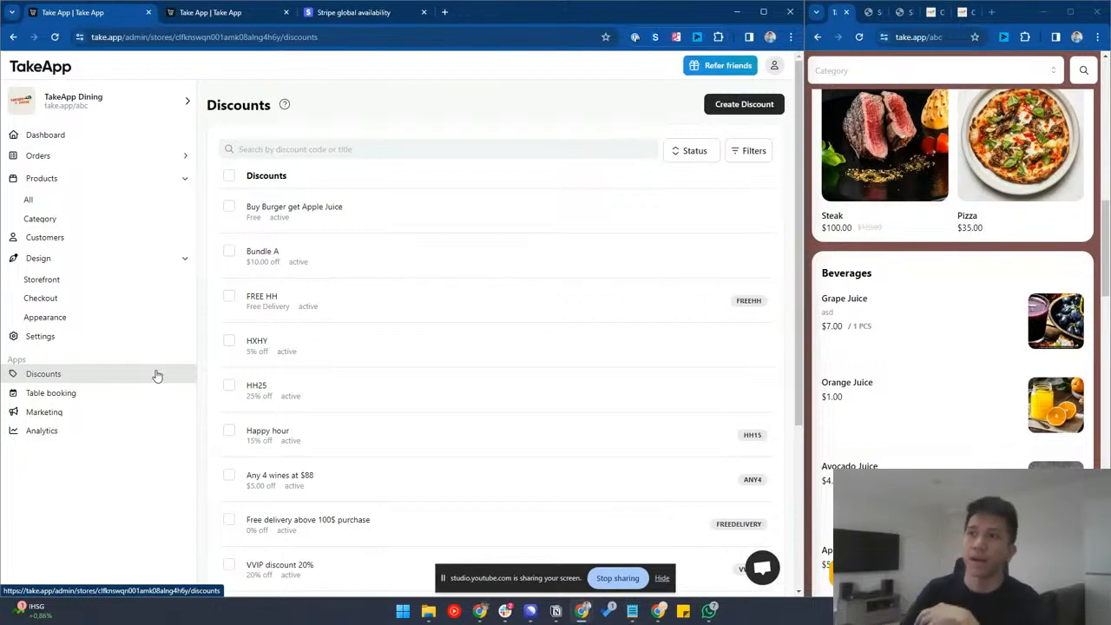
click(754, 106)
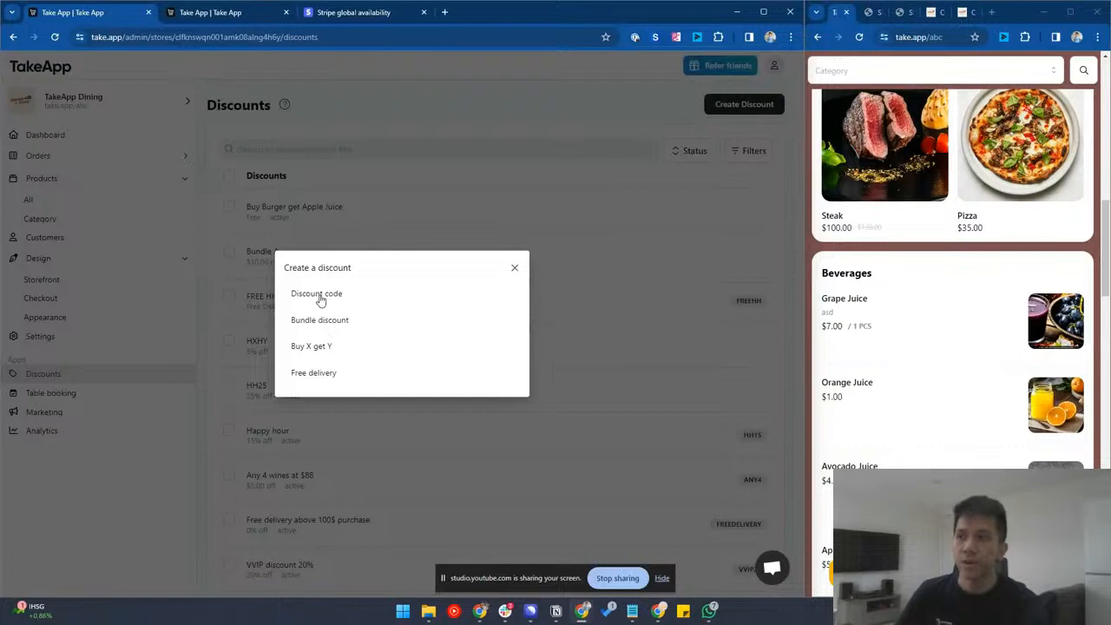
key(Escape)
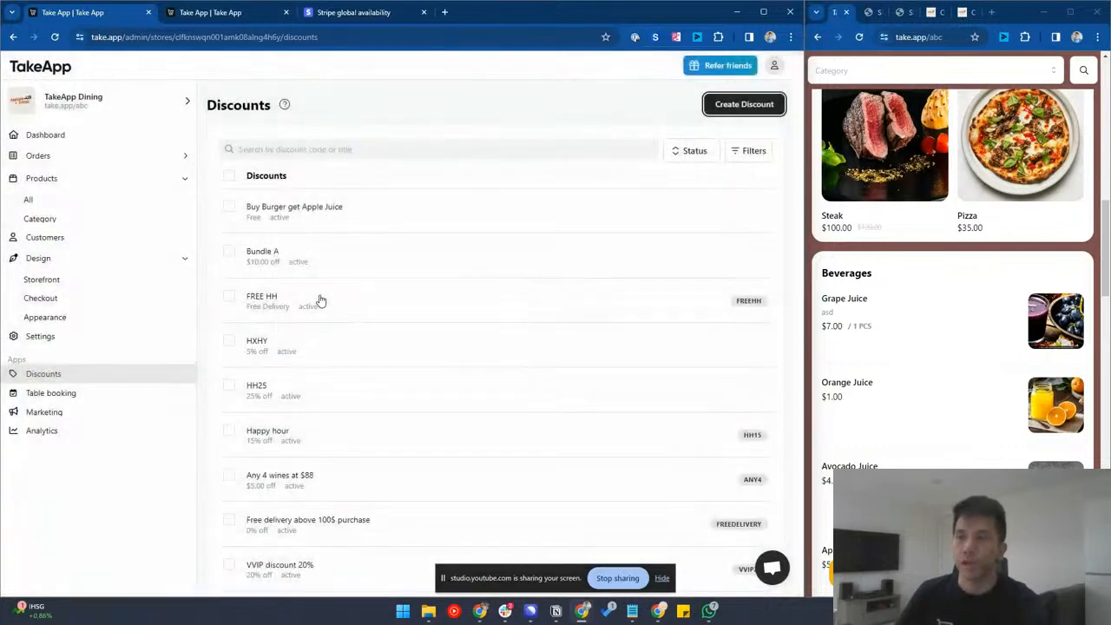
click(719, 111)
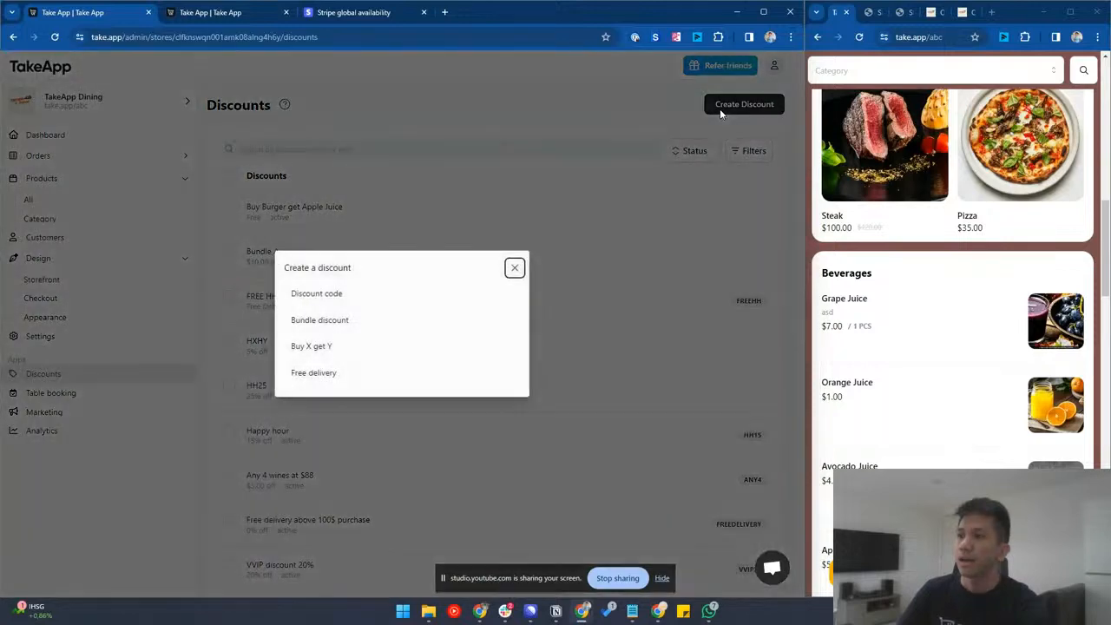
click(339, 295)
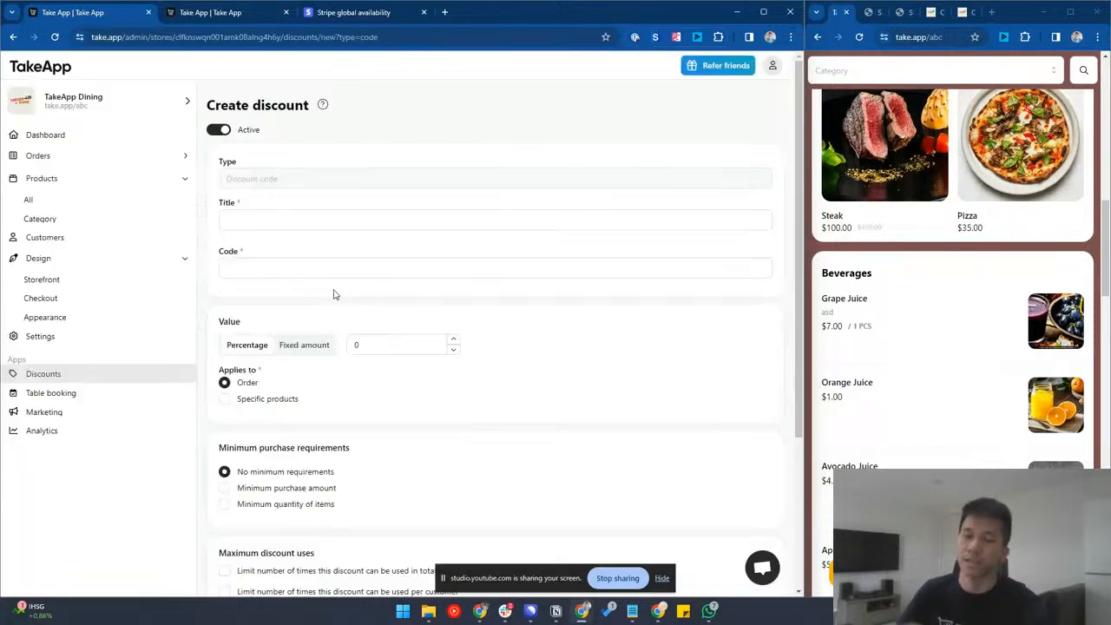
- Title the discount VIP, set its code to VIP20 and its value to 20 percent
click(273, 220)
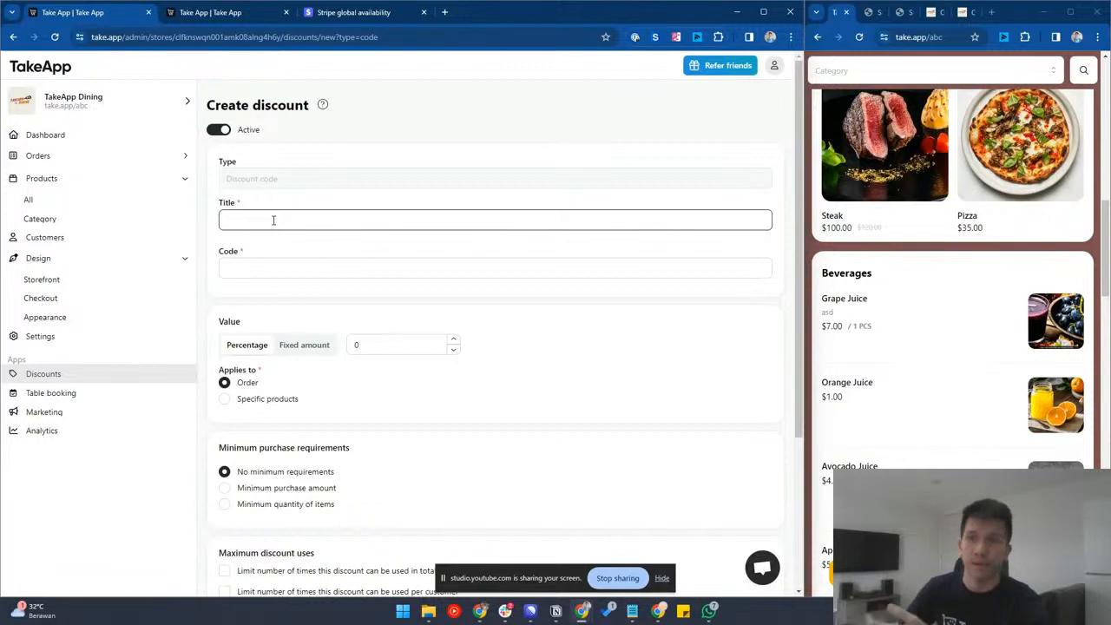
text(VIP)
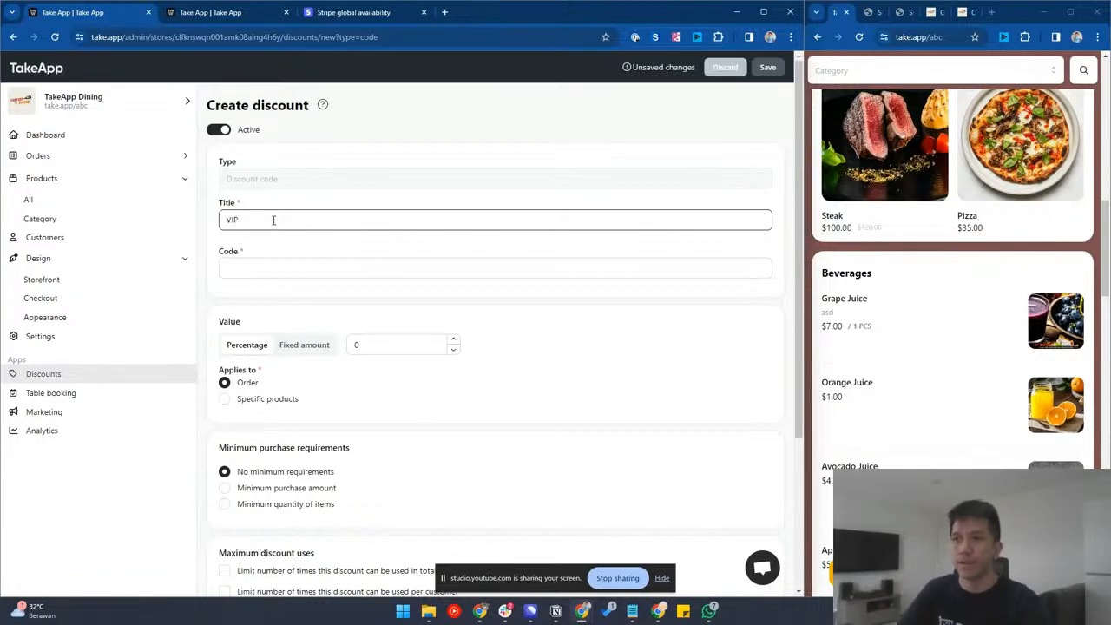
click(259, 271)
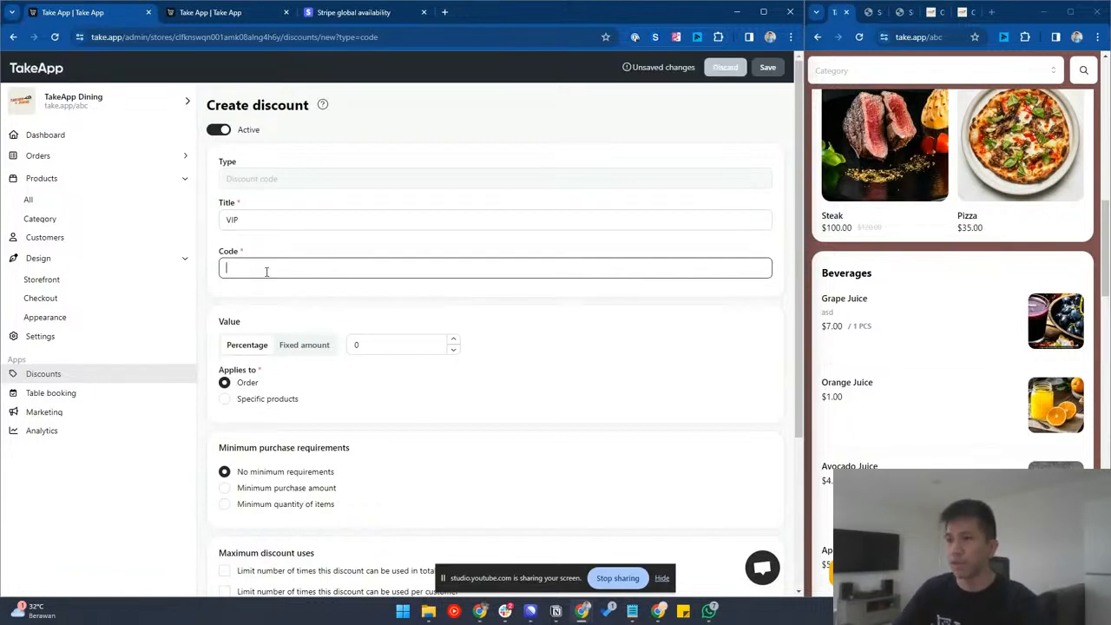
text(VIP)
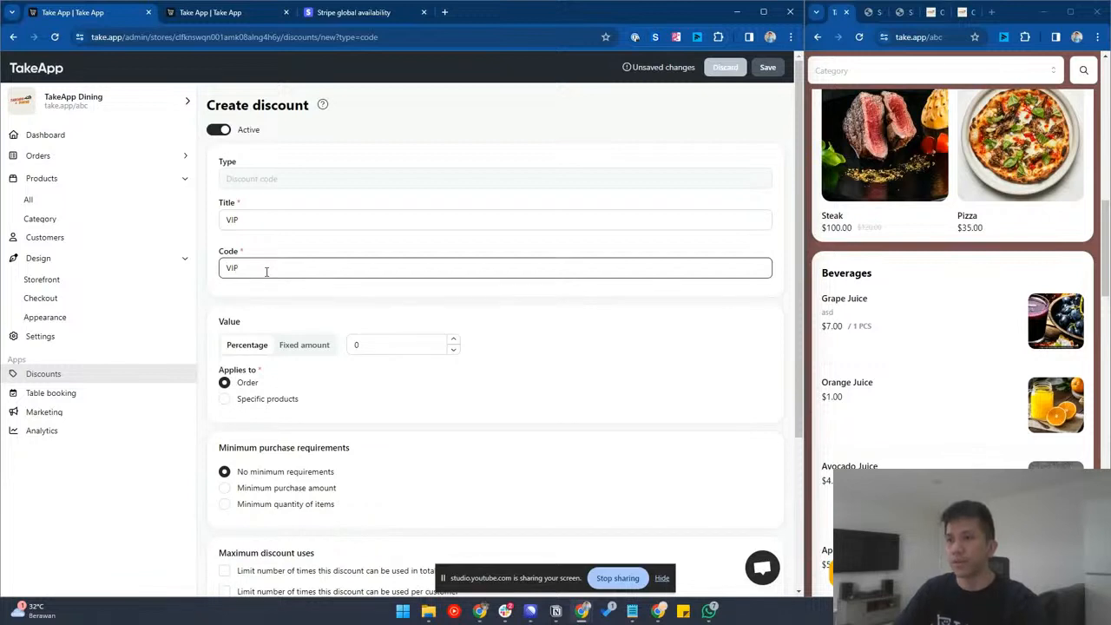
text(20)
click(356, 346)
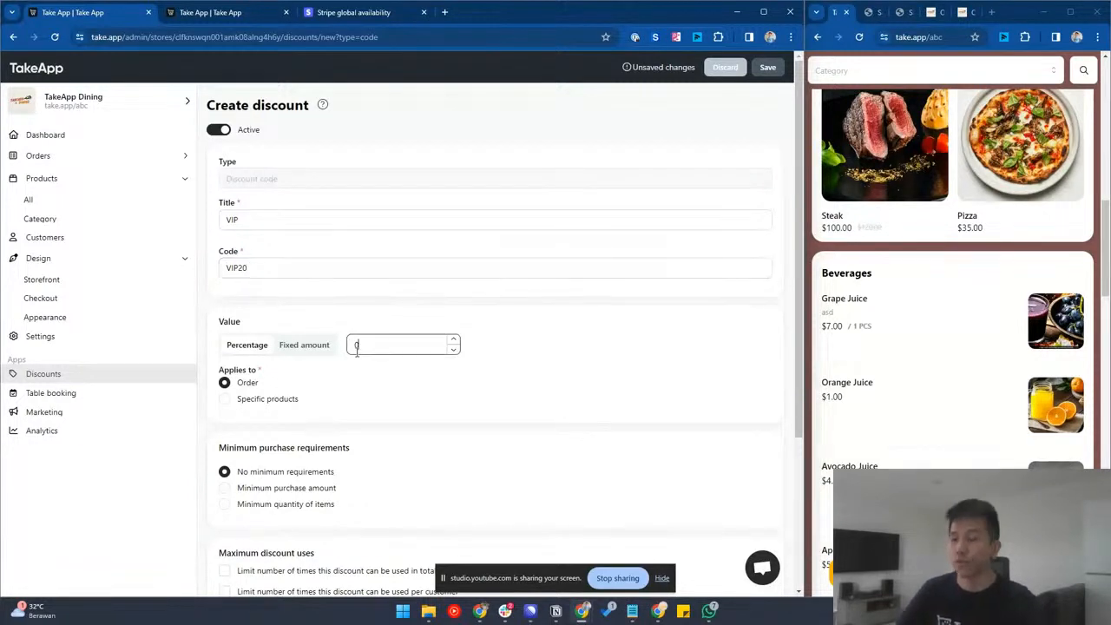
text(20)
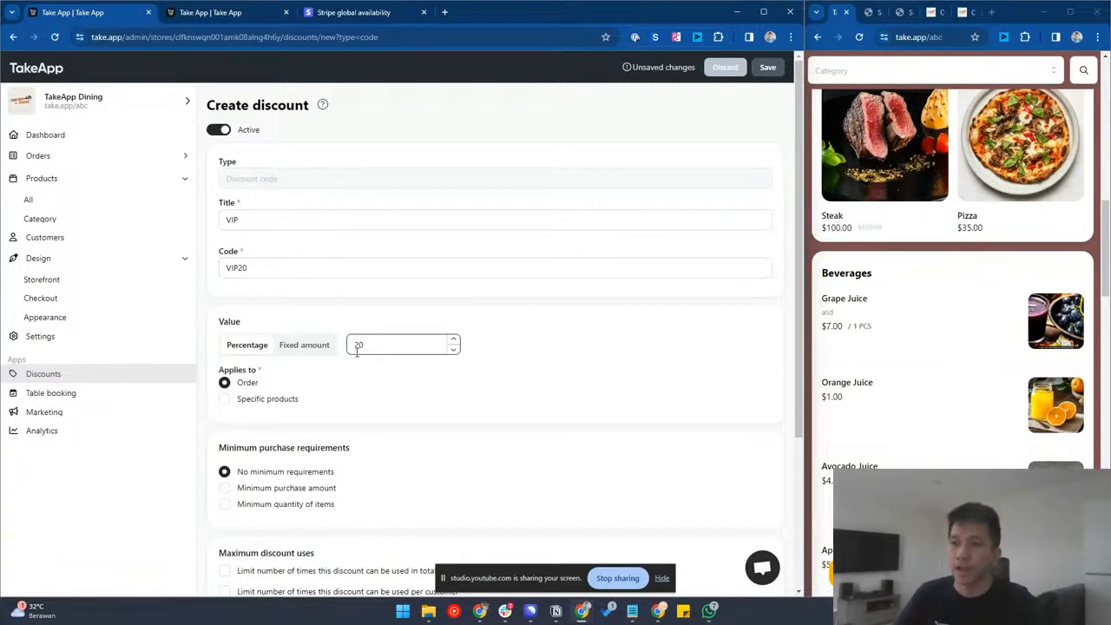
click(360, 396)
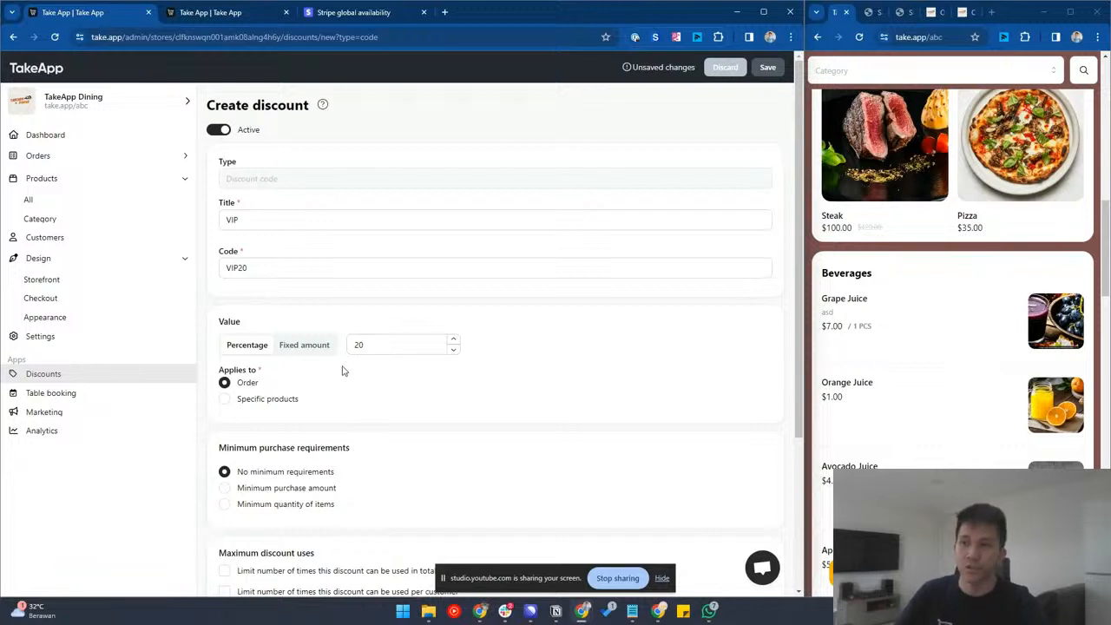
- Inspect the product choices for limiting the discount to specific products, and set it back to apply to the order
click(278, 405)
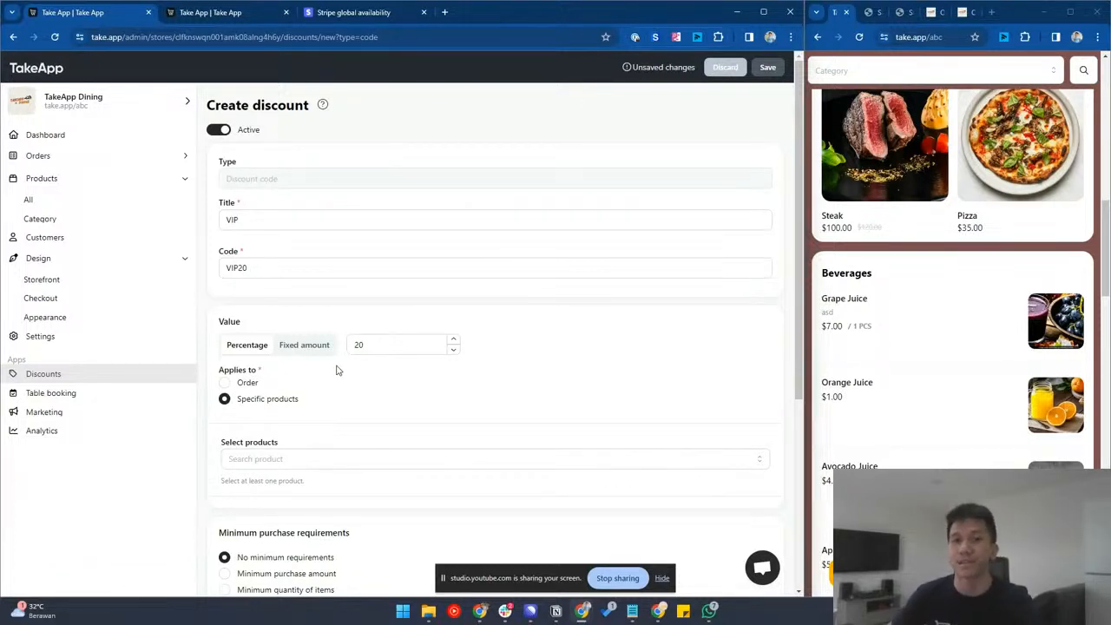
click(281, 458)
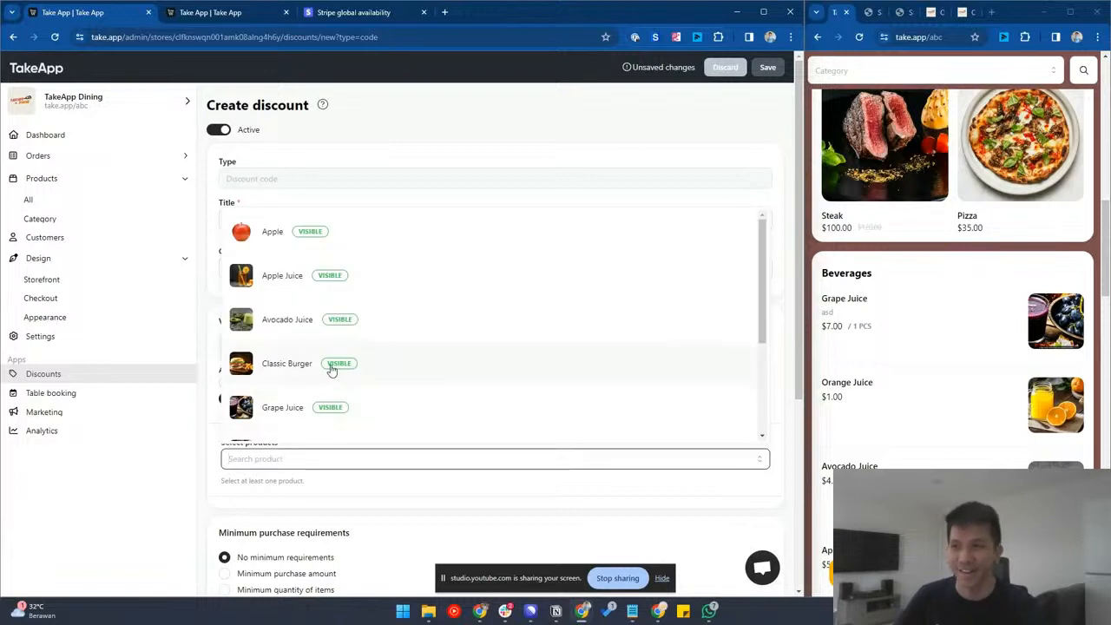
scroll(331, 369, down, 3)
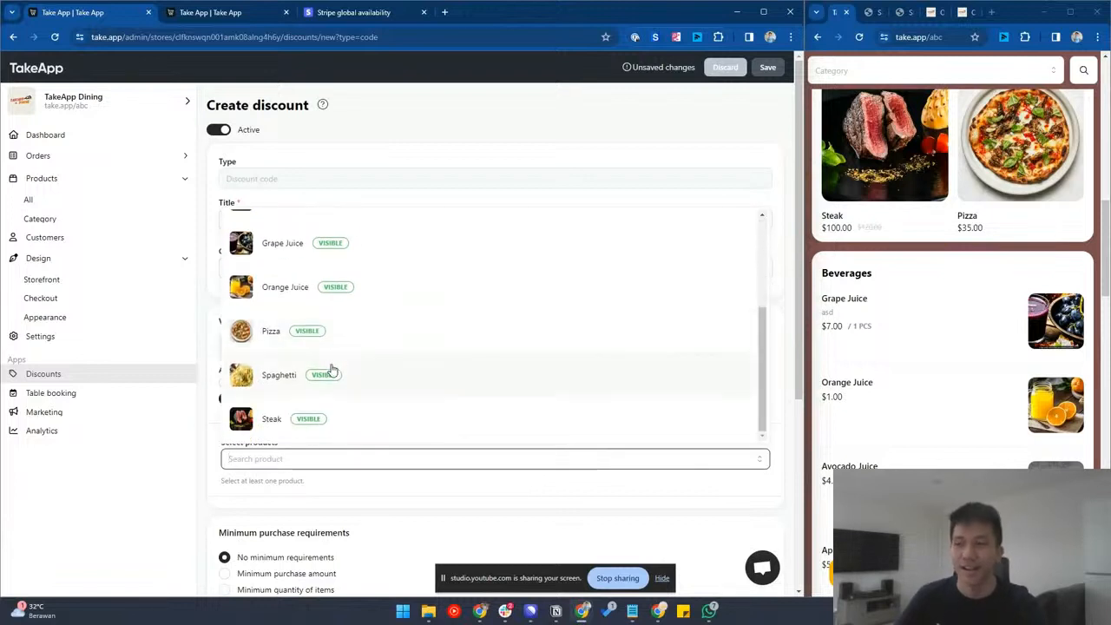
click(213, 441)
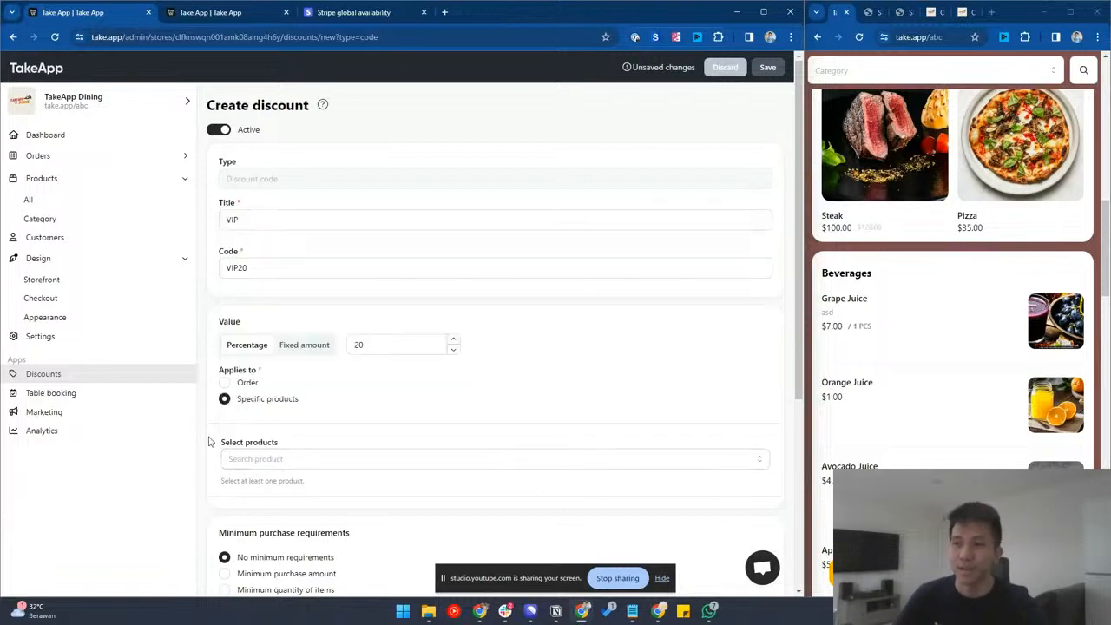
click(225, 383)
- Try a minimum purchase amount as the discount's requirement and switch it to a minimum quantity of items
scroll(298, 395, down, 1)
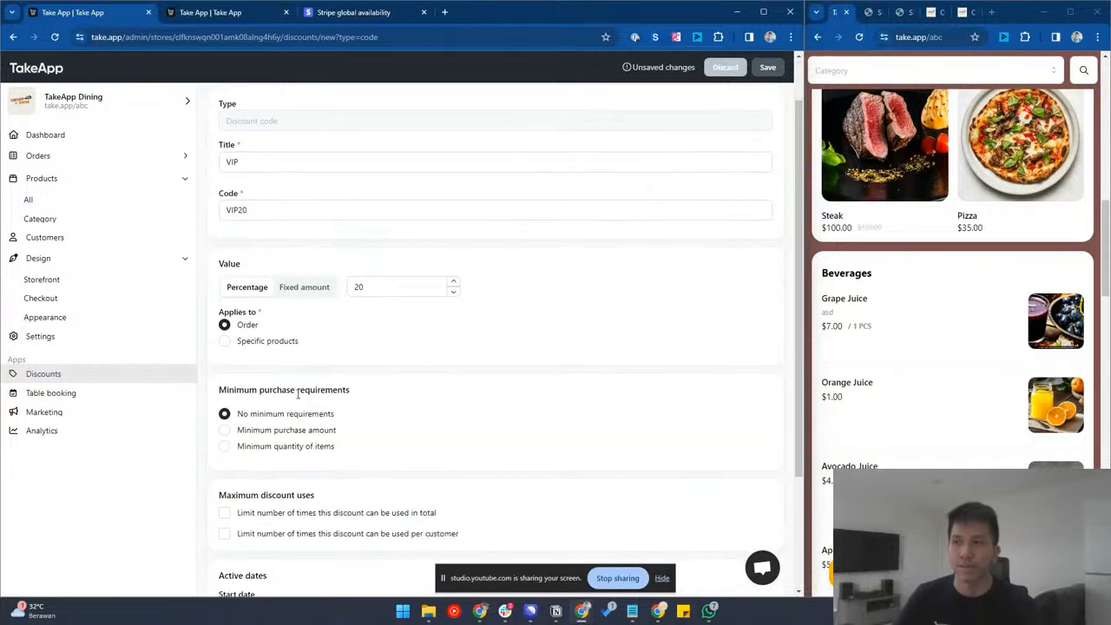
scroll(298, 395, down, 1)
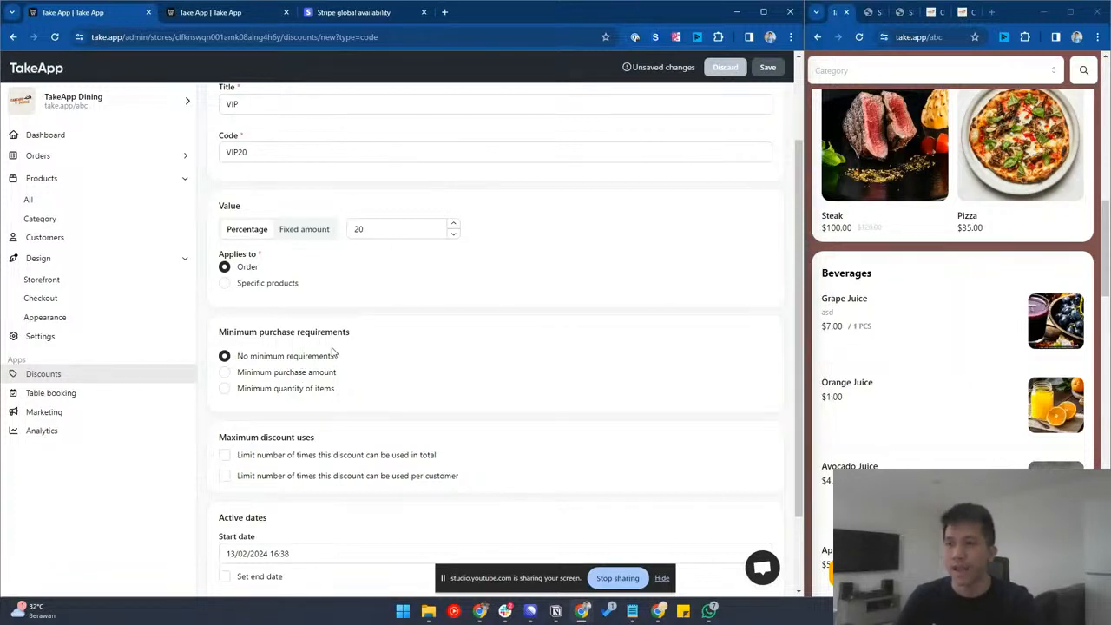
click(304, 373)
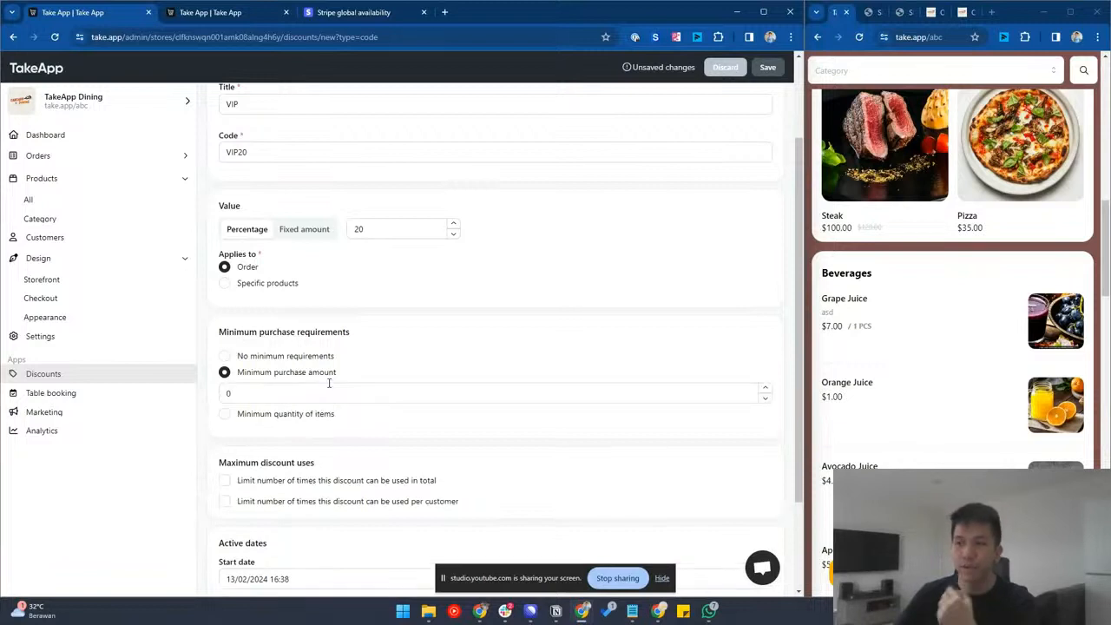
click(273, 416)
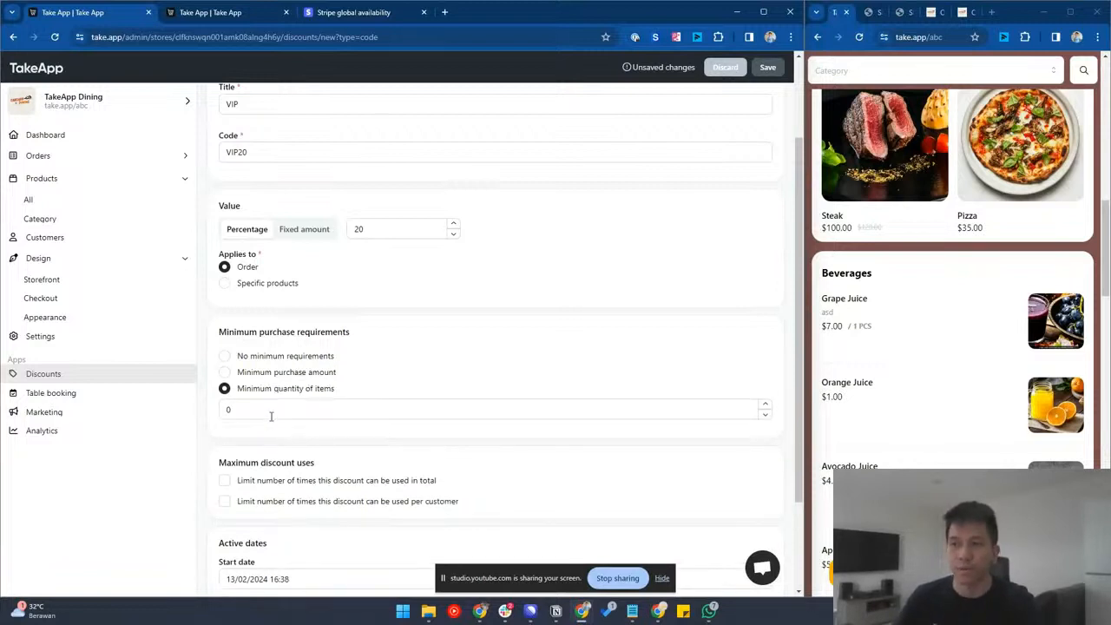
- Switch the discount's requirement to a minimum purchase amount and set that amount to 100
click(283, 376)
drag(261, 398, 209, 393)
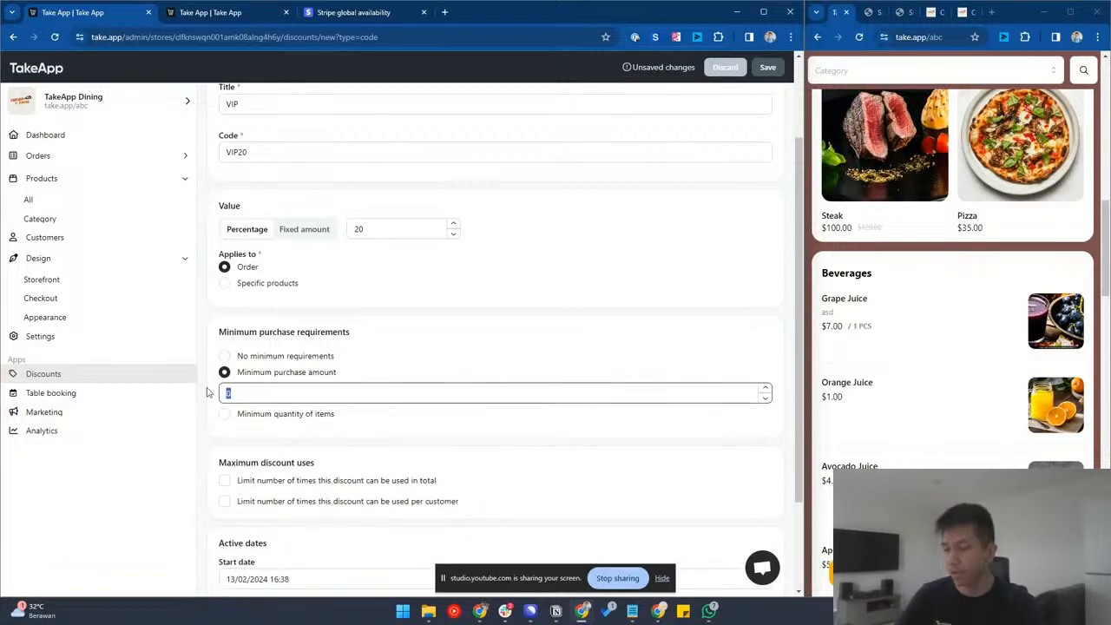
text(100)
click(180, 467)
- Try the end date option for the discount, turn it back off and save the discount
scroll(206, 479, down, 2)
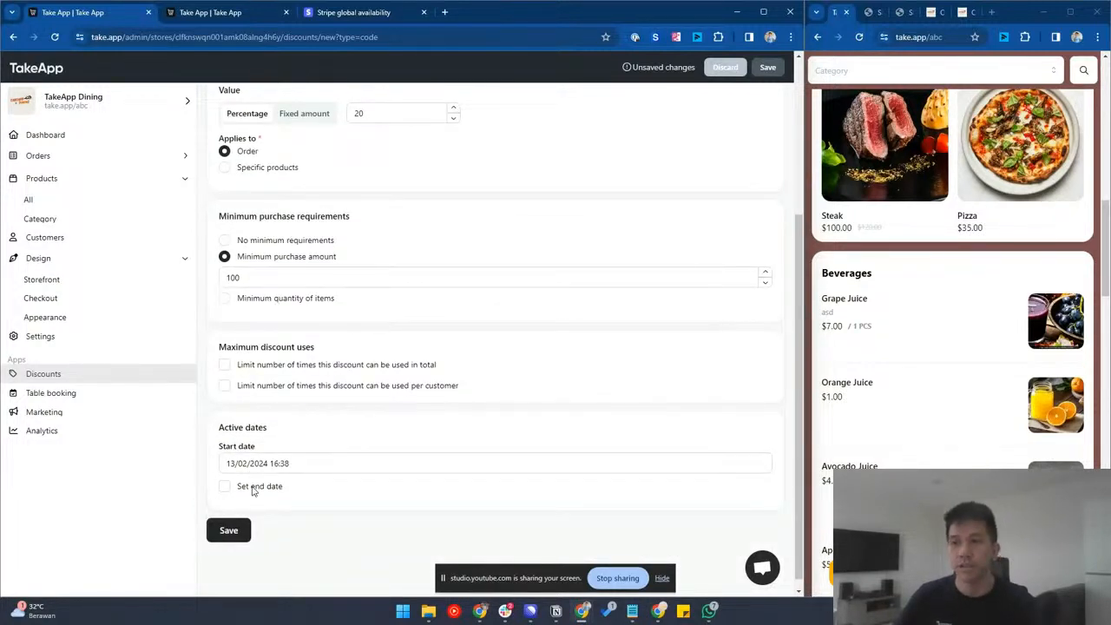
click(252, 488)
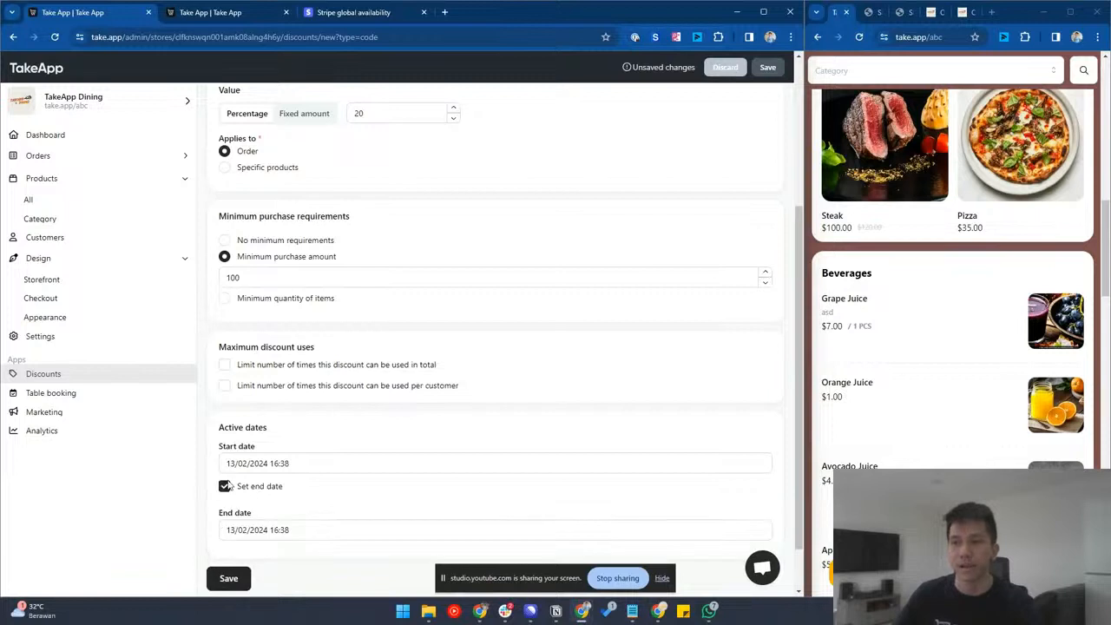
click(225, 488)
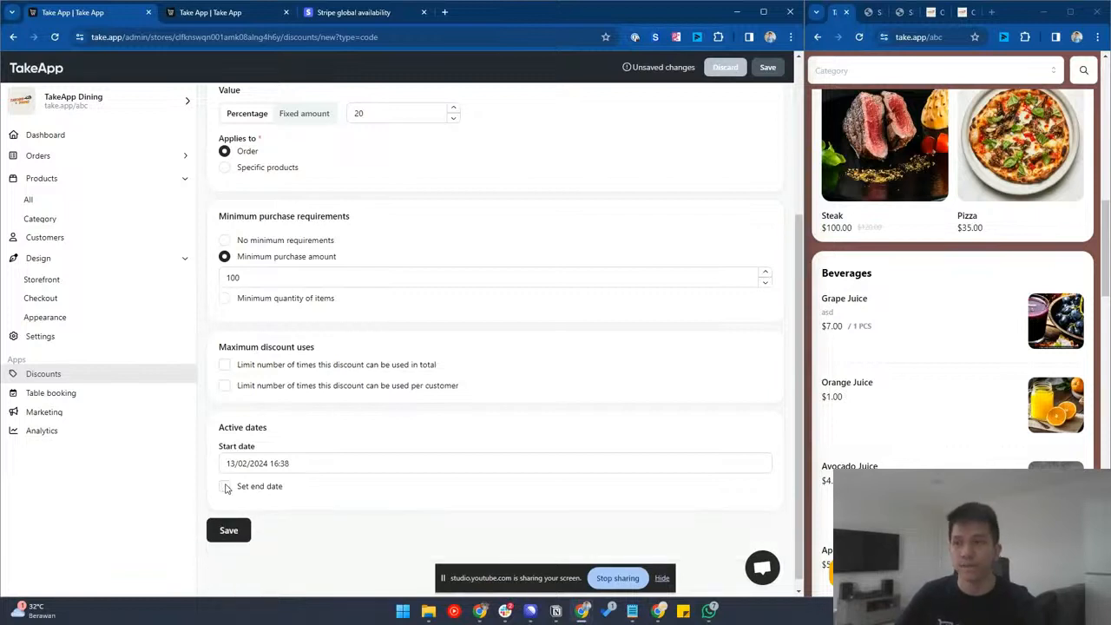
click(230, 534)
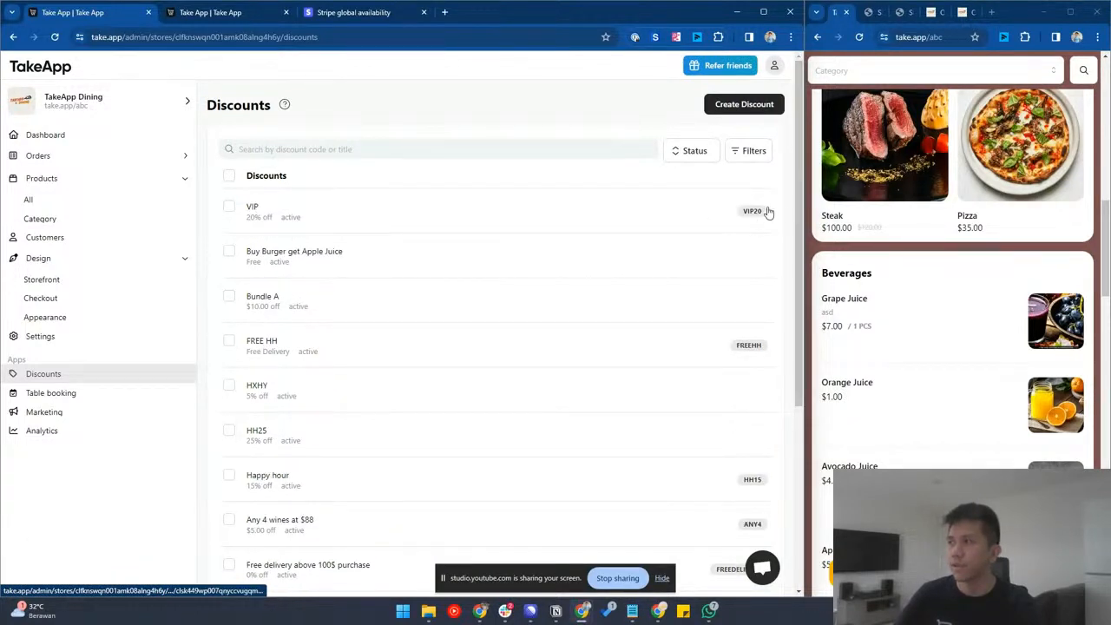
- Open the Steak product in the storefront, and check the order summary's Discounts option in the store's checkout design
click(878, 177)
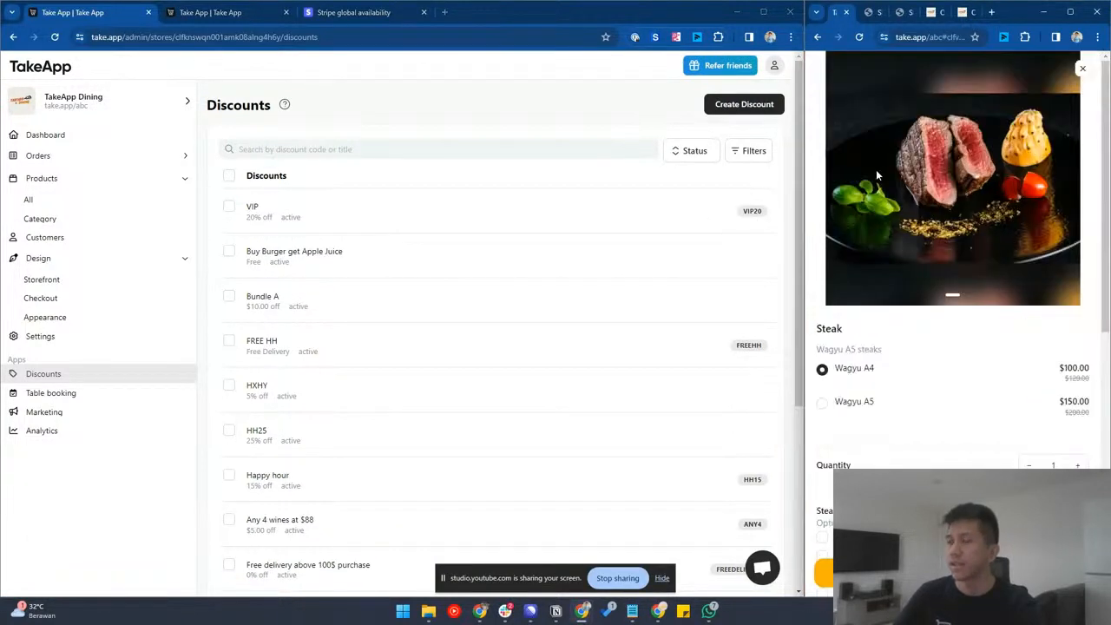
click(79, 304)
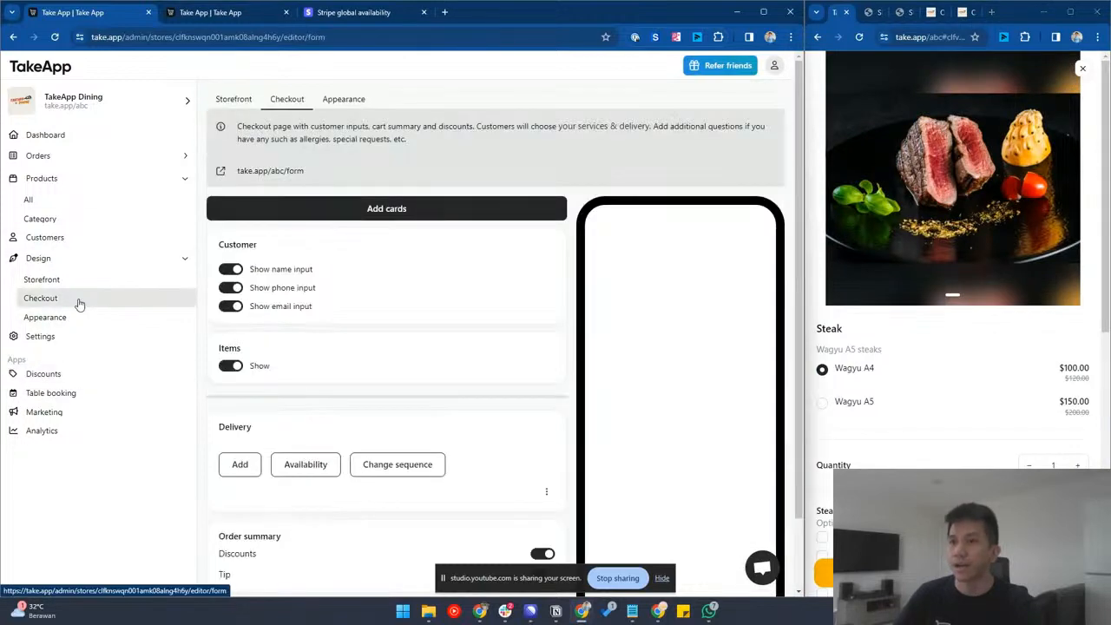
scroll(290, 330, down, 1)
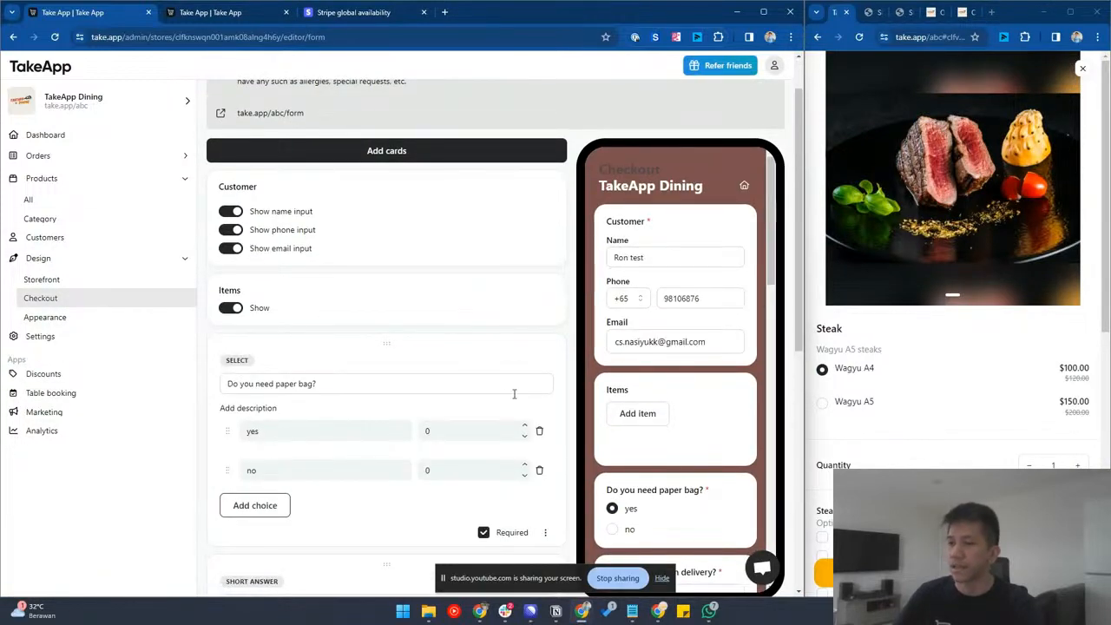
scroll(506, 399, down, 5)
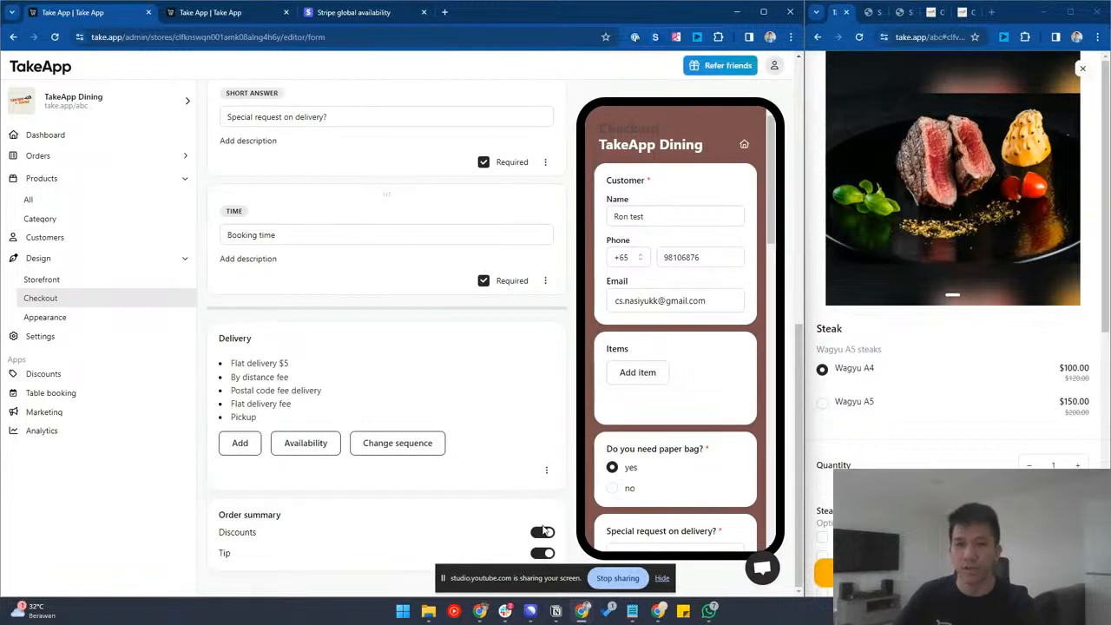
- Choose Rare as the steak temperature for the Wagyu A4 steak, add it to the cart and proceed to checkout
scroll(916, 463, down, 1)
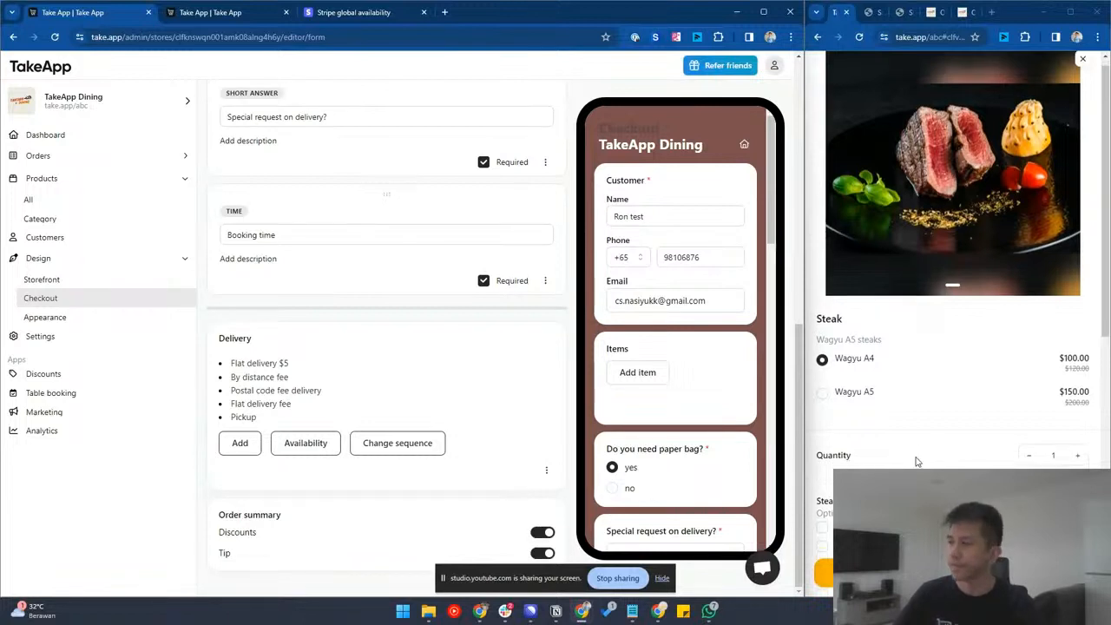
click(822, 481)
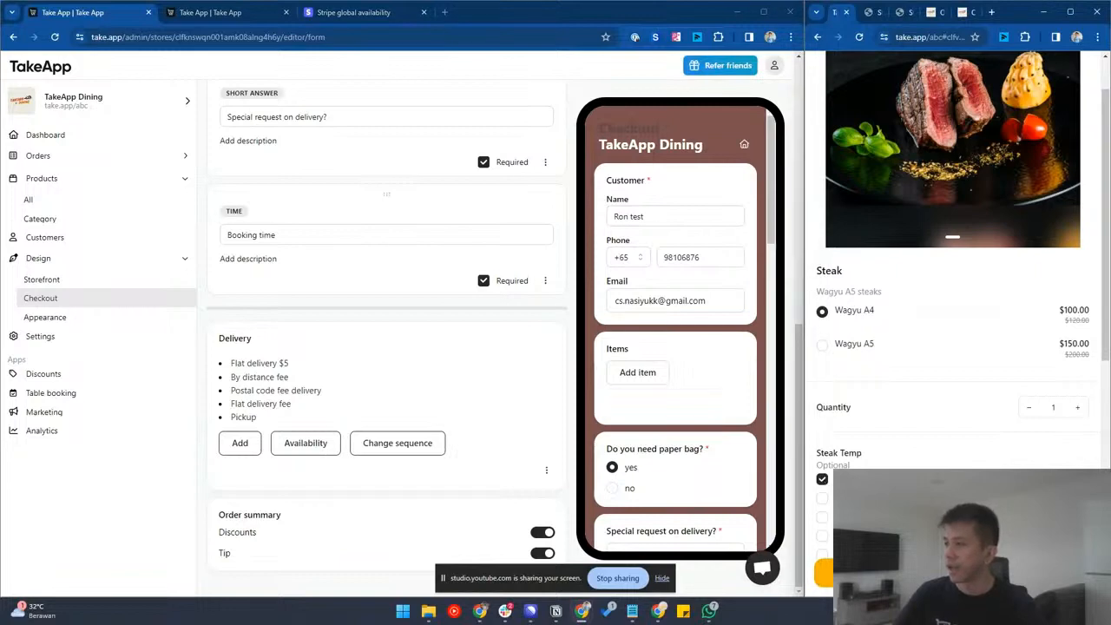
click(938, 573)
click(947, 573)
click(946, 573)
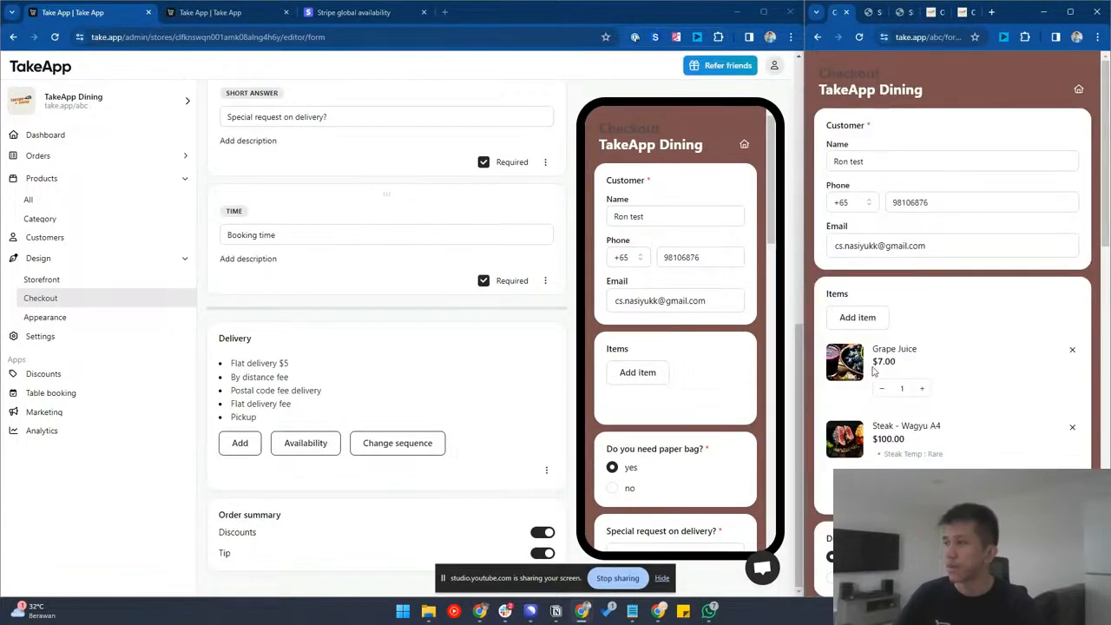
- Reopen the VIP discount from the Discounts list and check its minimum purchase amount
click(67, 374)
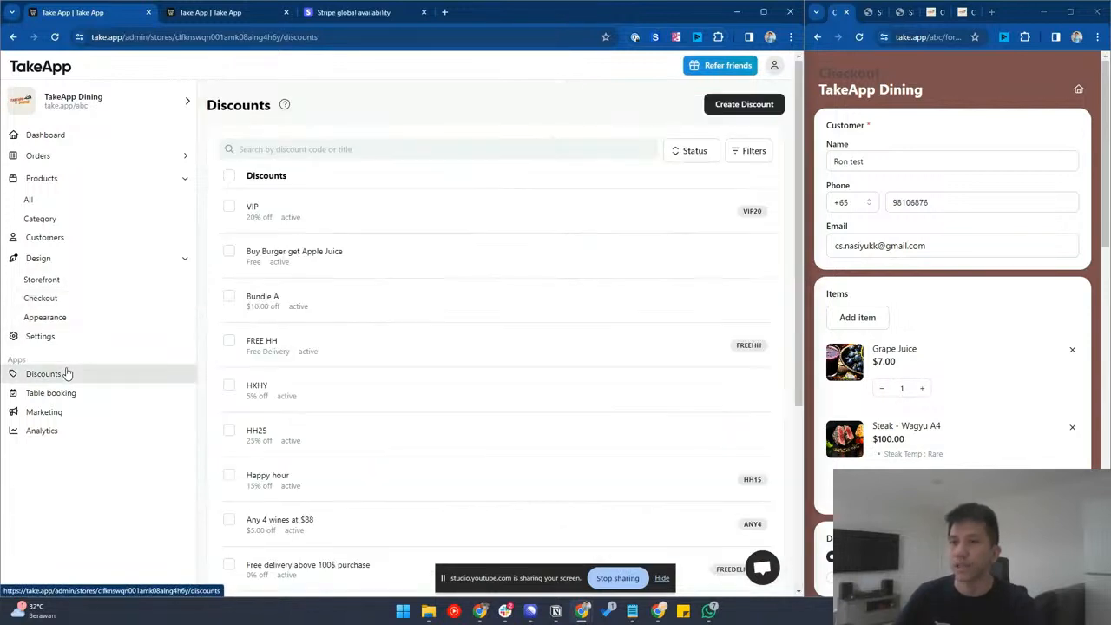
click(280, 214)
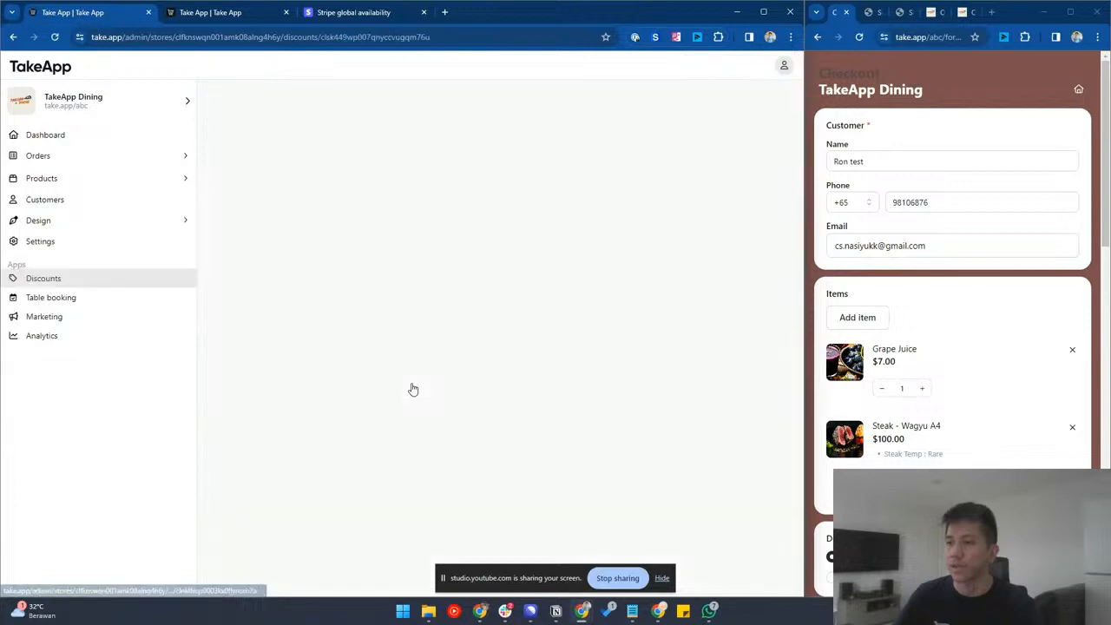
scroll(414, 389, down, 2)
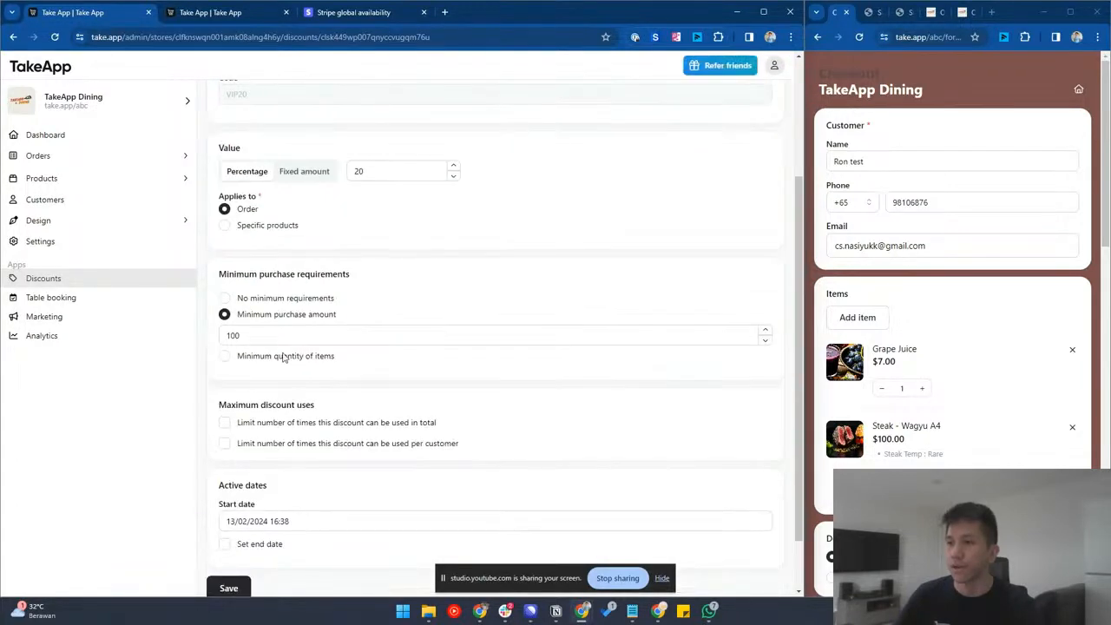
click(238, 336)
double_click(238, 336)
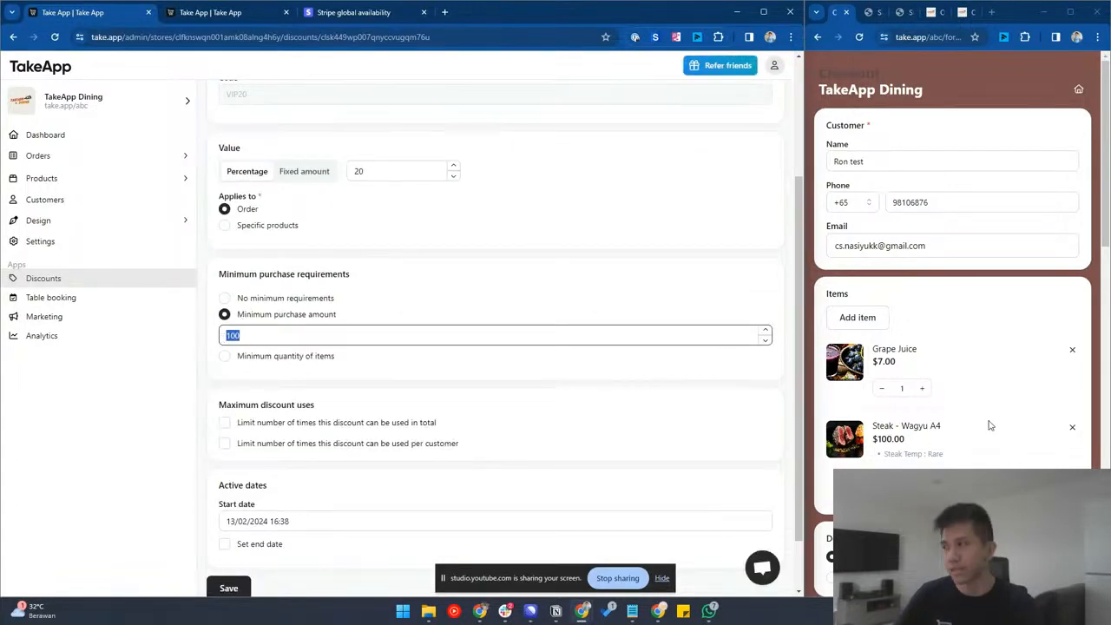
- Apply the VIP20 discount code in the storefront checkout and highlight the discount amount in the order summary
scroll(993, 426, down, 2)
scroll(1010, 431, down, 8)
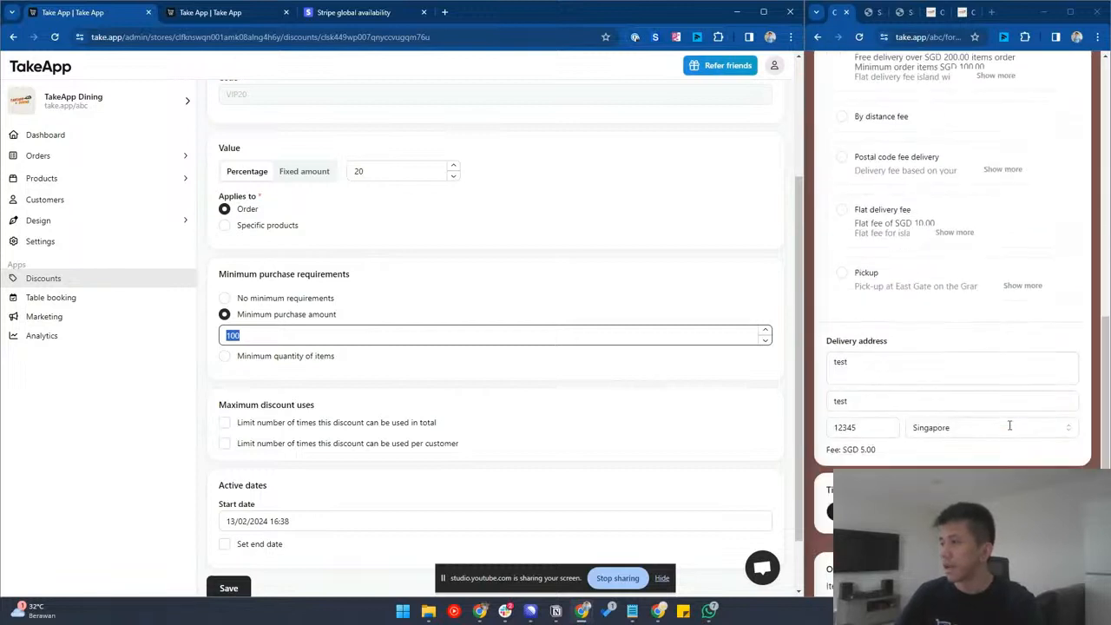
click(912, 483)
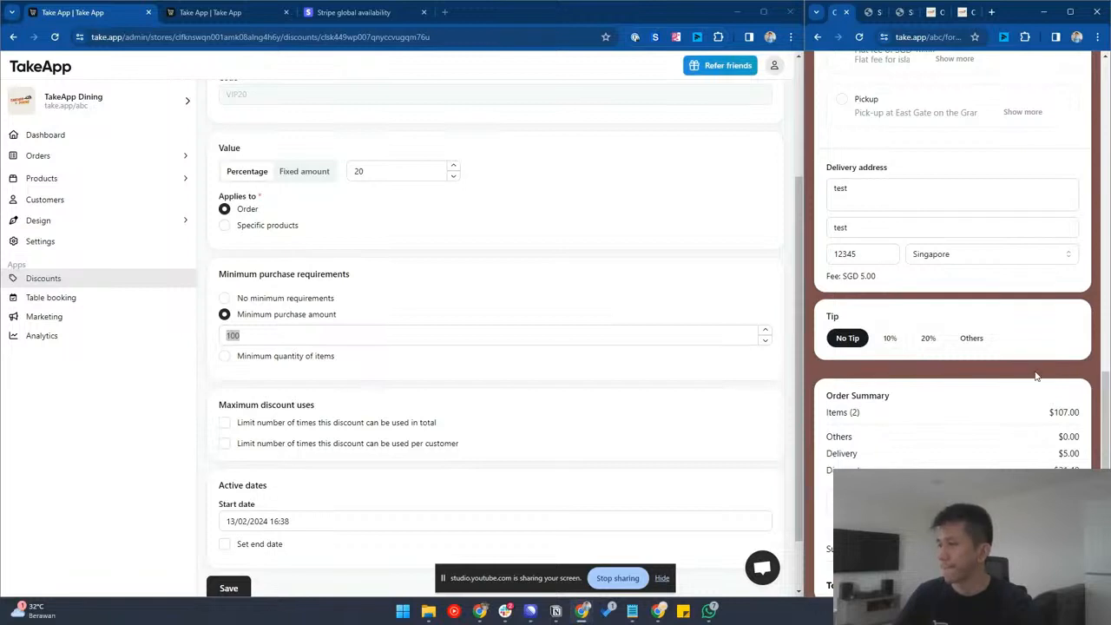
drag(1055, 471, 1070, 471)
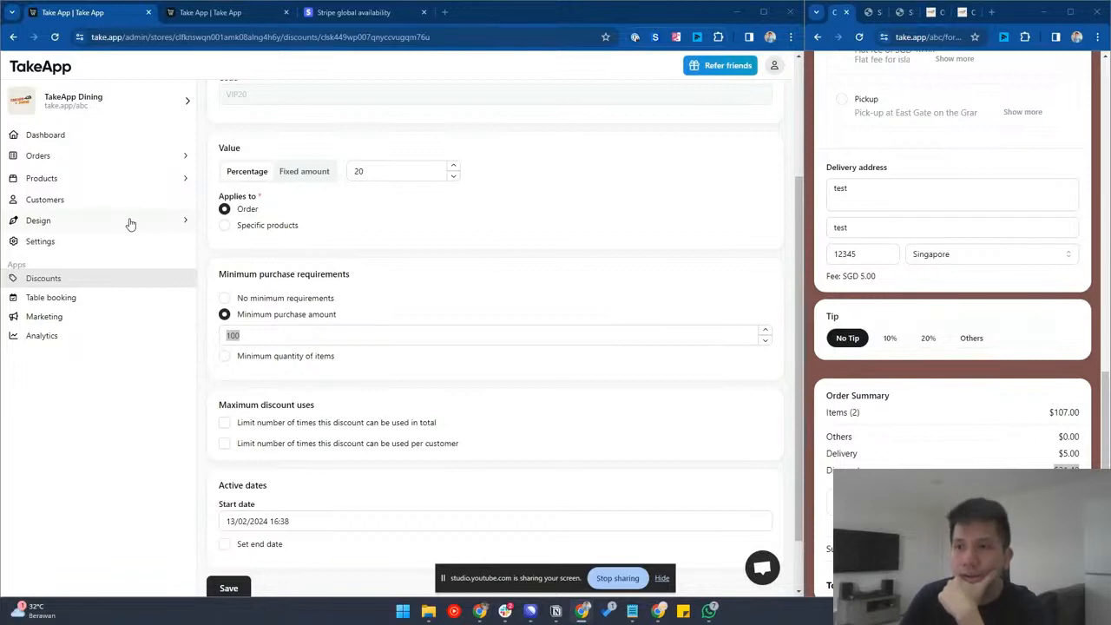
- Open the store's Marketing page and review the sharing links, QR codes and website embed widget
click(67, 374)
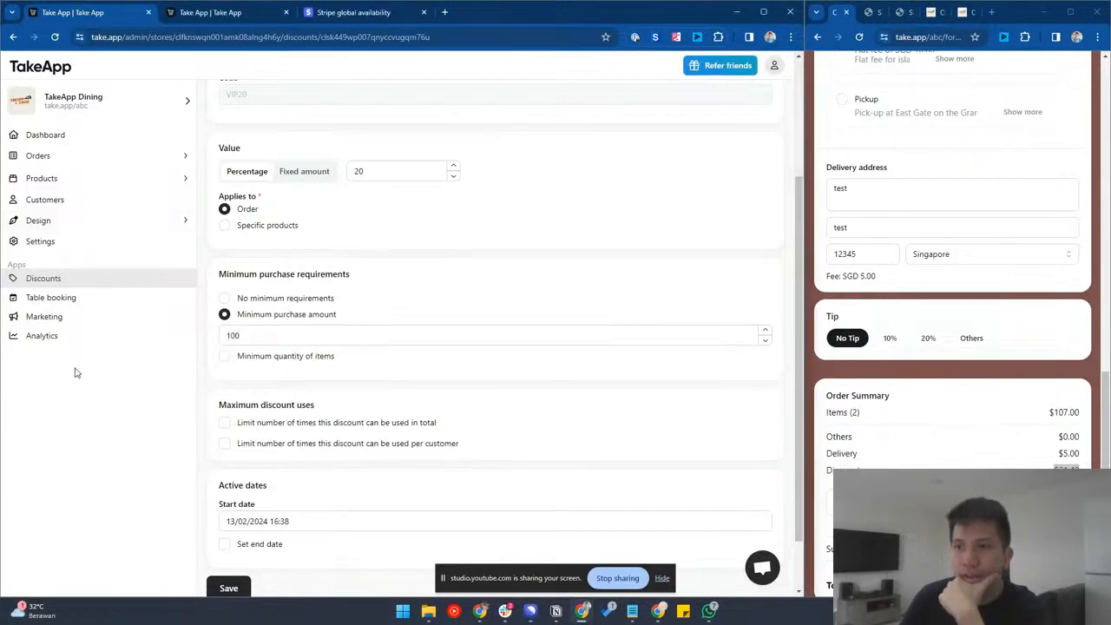
click(79, 319)
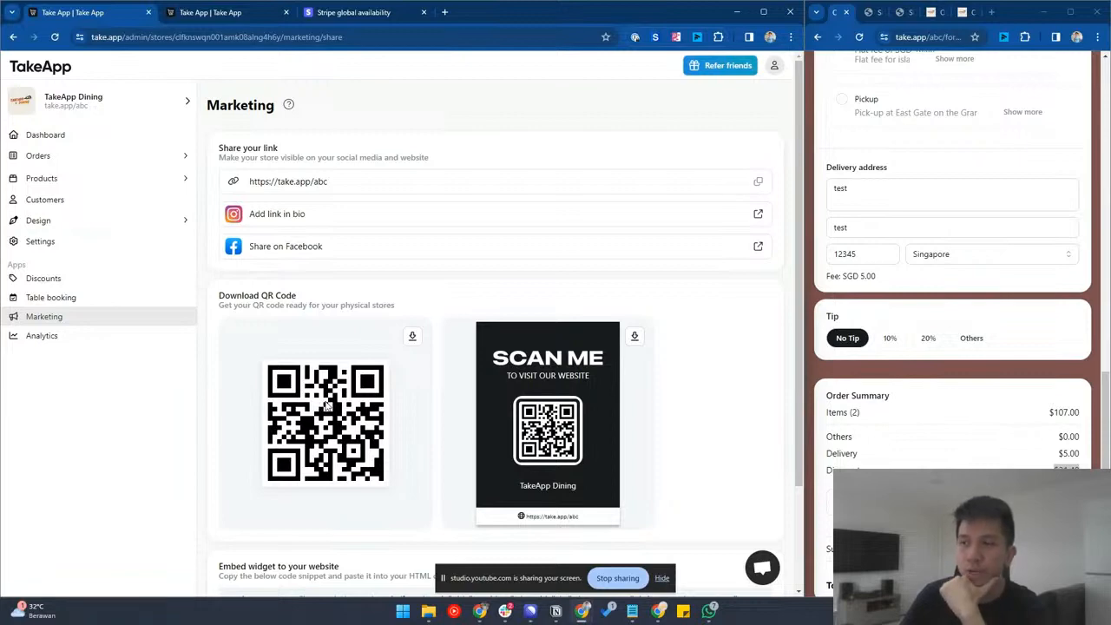
scroll(326, 405, down, 2)
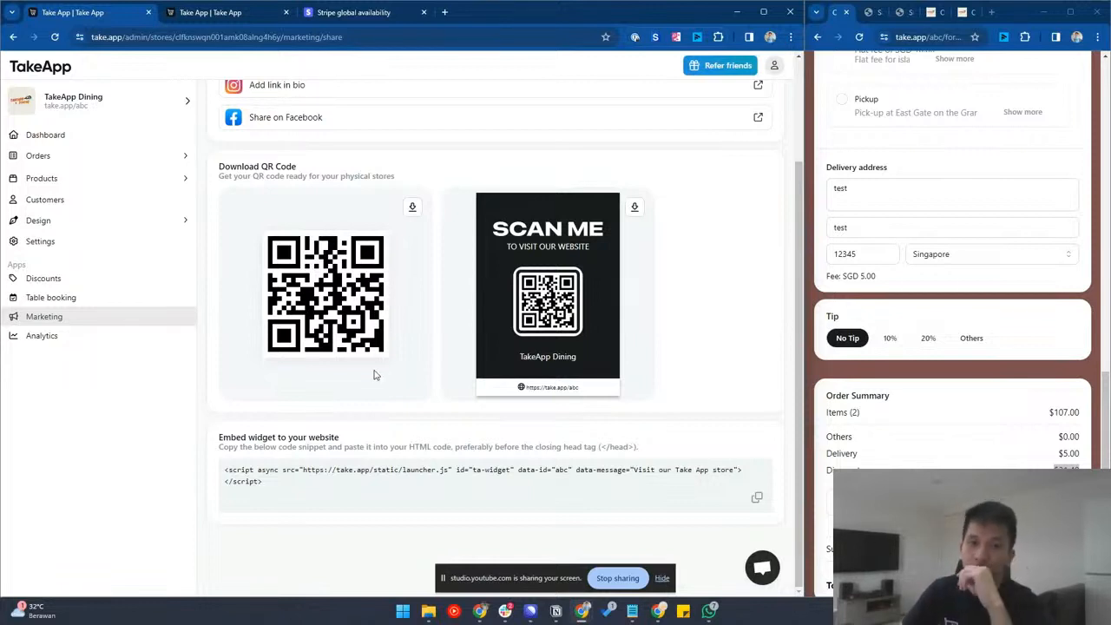
- Open the list of all orders and set the order status of the three newest orders to Cancelled
click(98, 185)
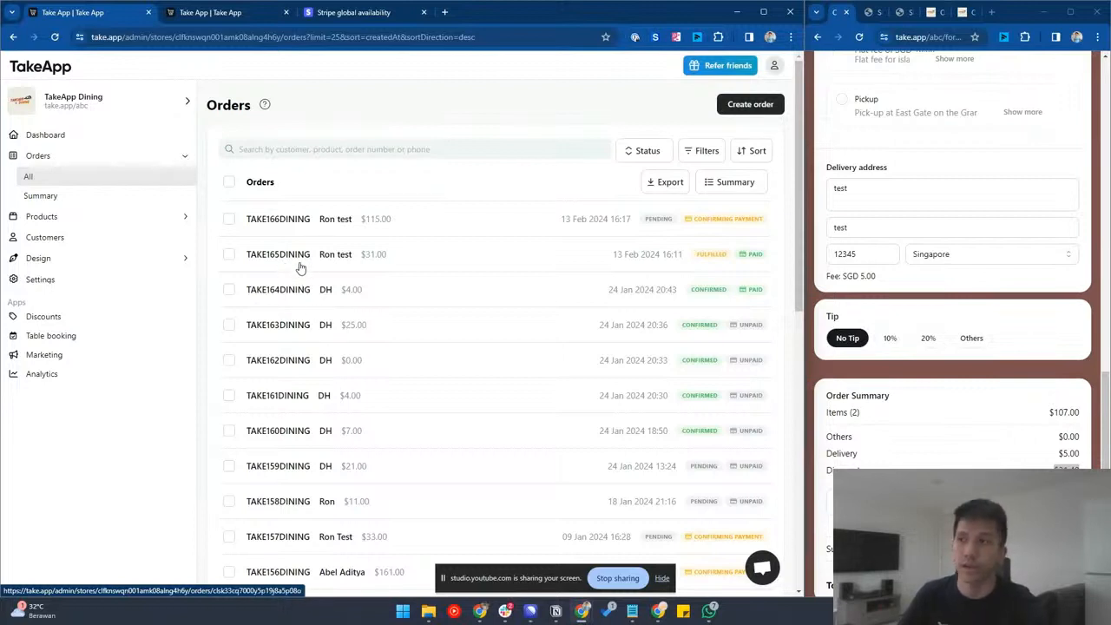
click(228, 219)
click(228, 255)
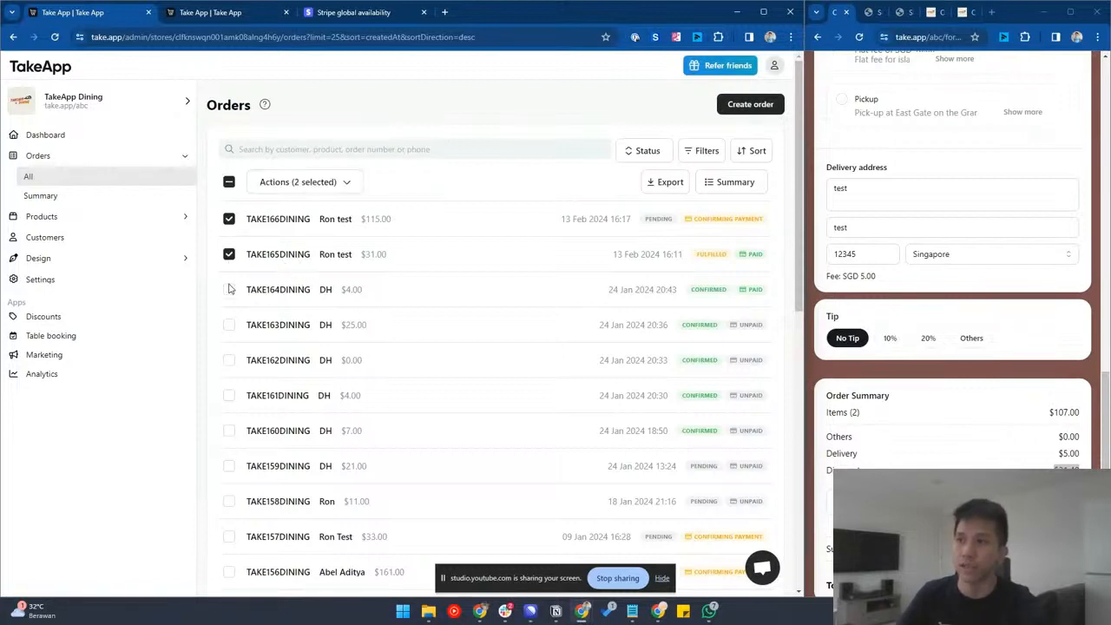
click(228, 290)
click(304, 184)
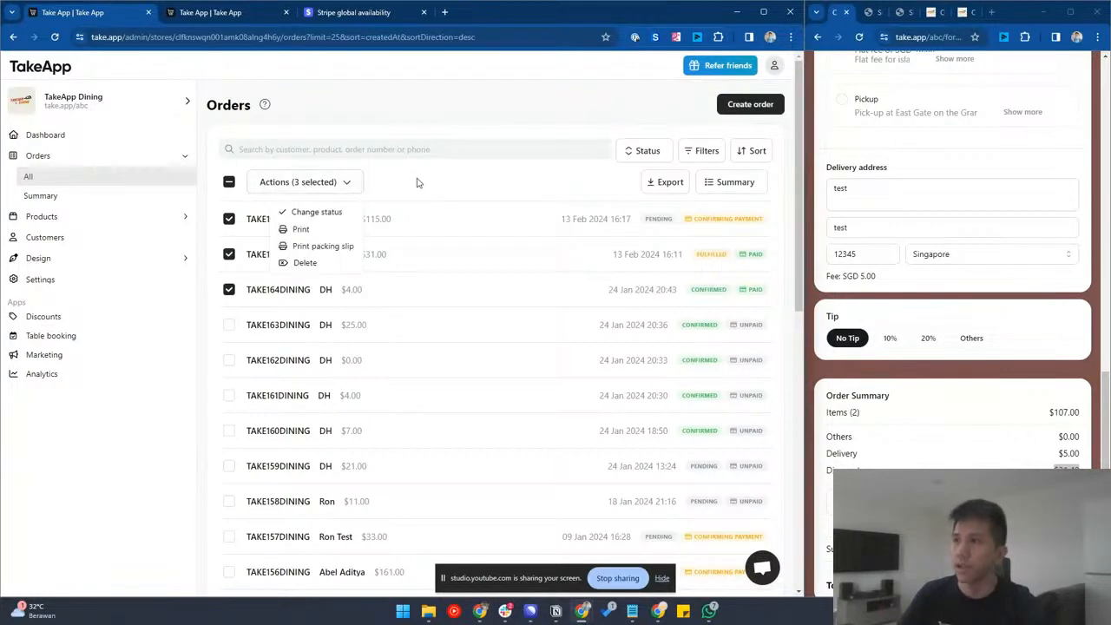
click(310, 213)
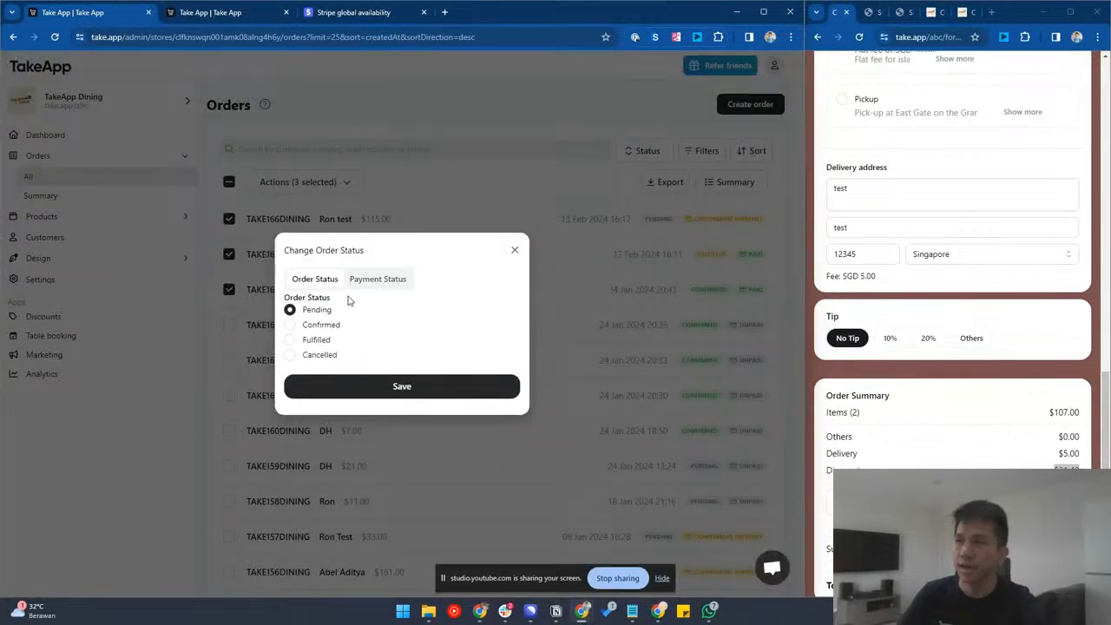
click(310, 356)
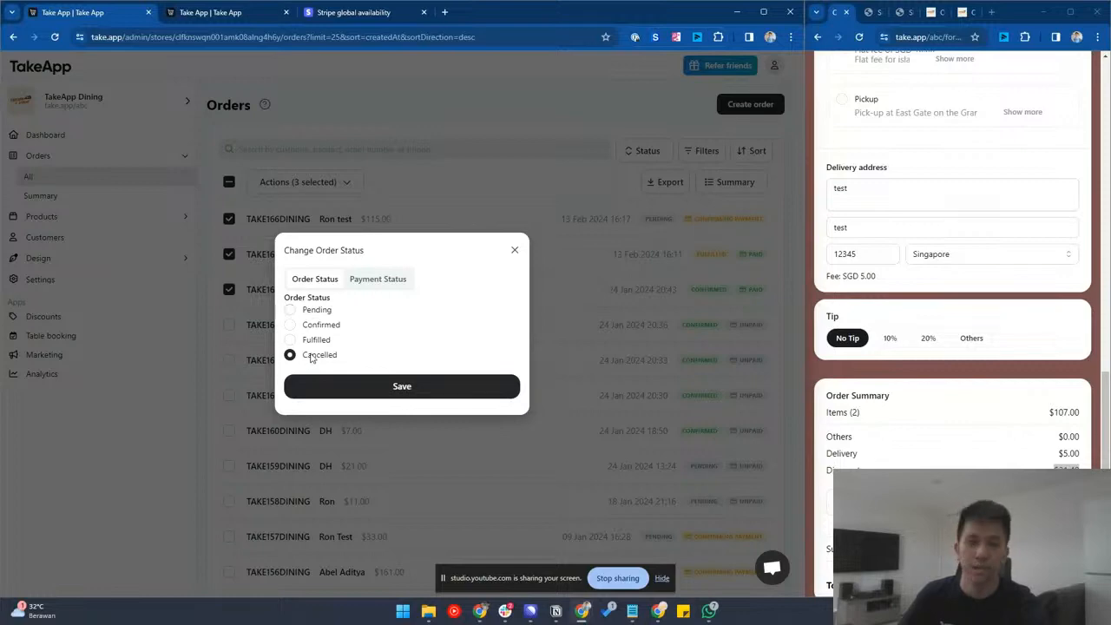
click(396, 392)
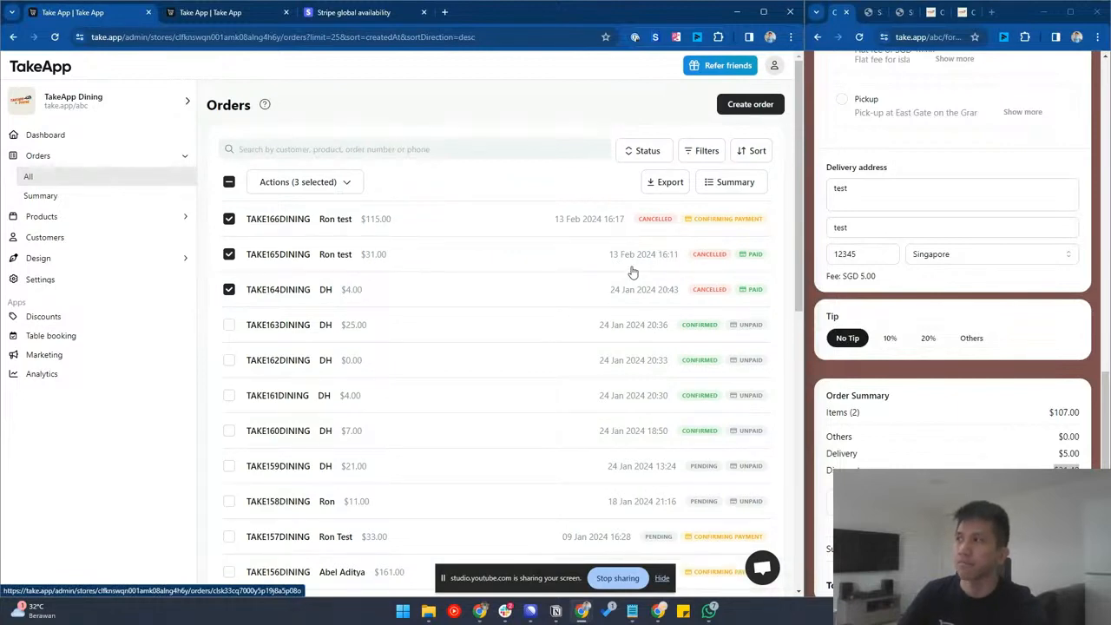
- Filter the orders by payment status Paid and order status Pending, and point out the applied filters
click(702, 153)
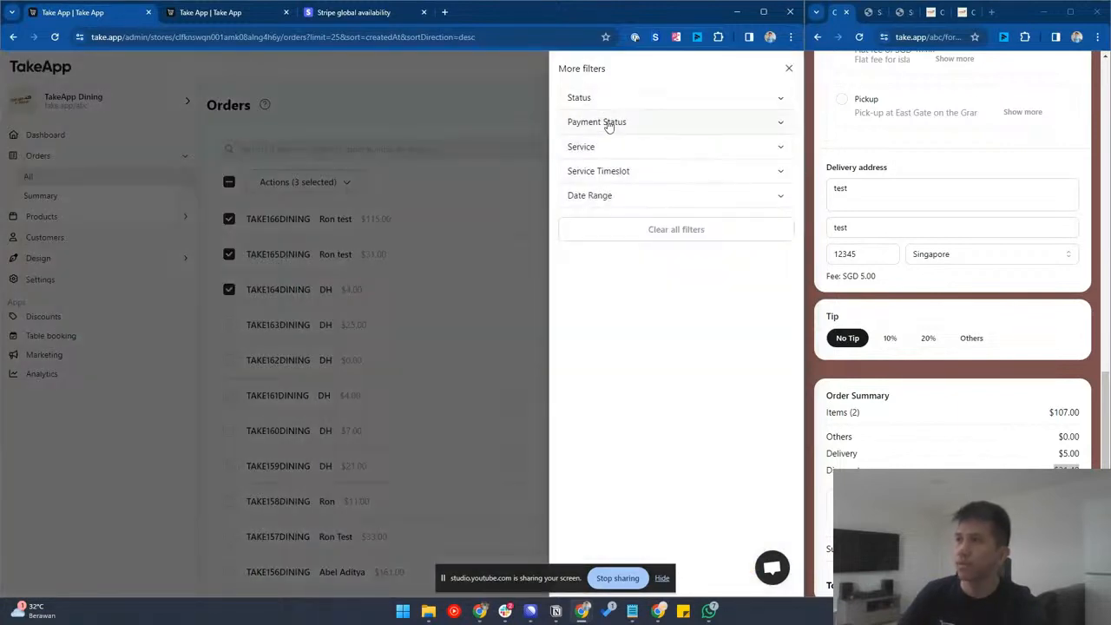
click(612, 121)
click(598, 191)
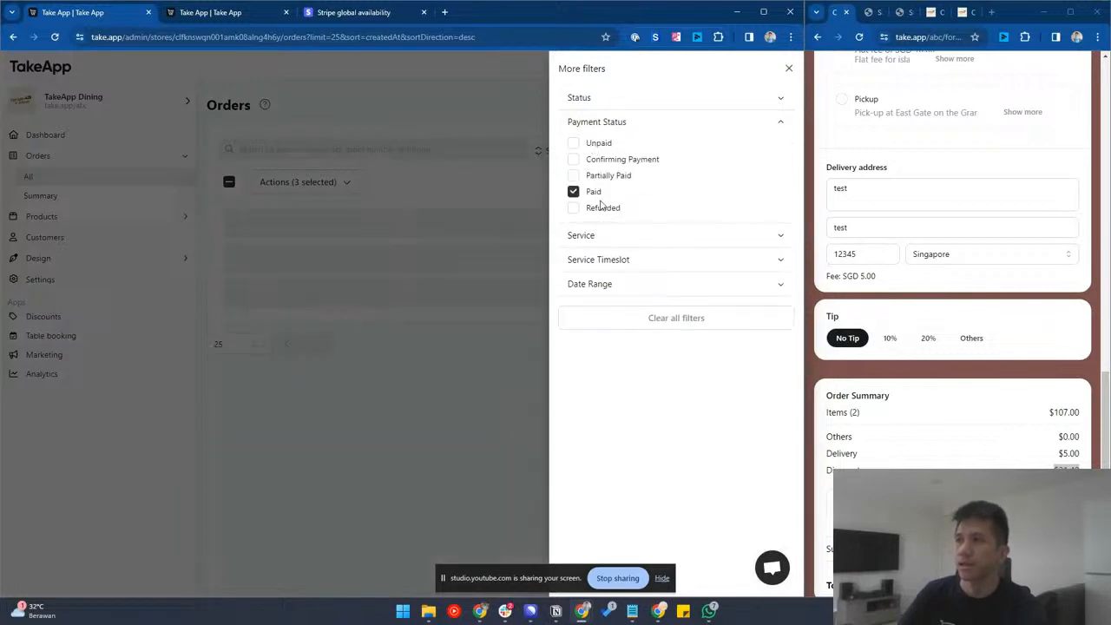
click(593, 98)
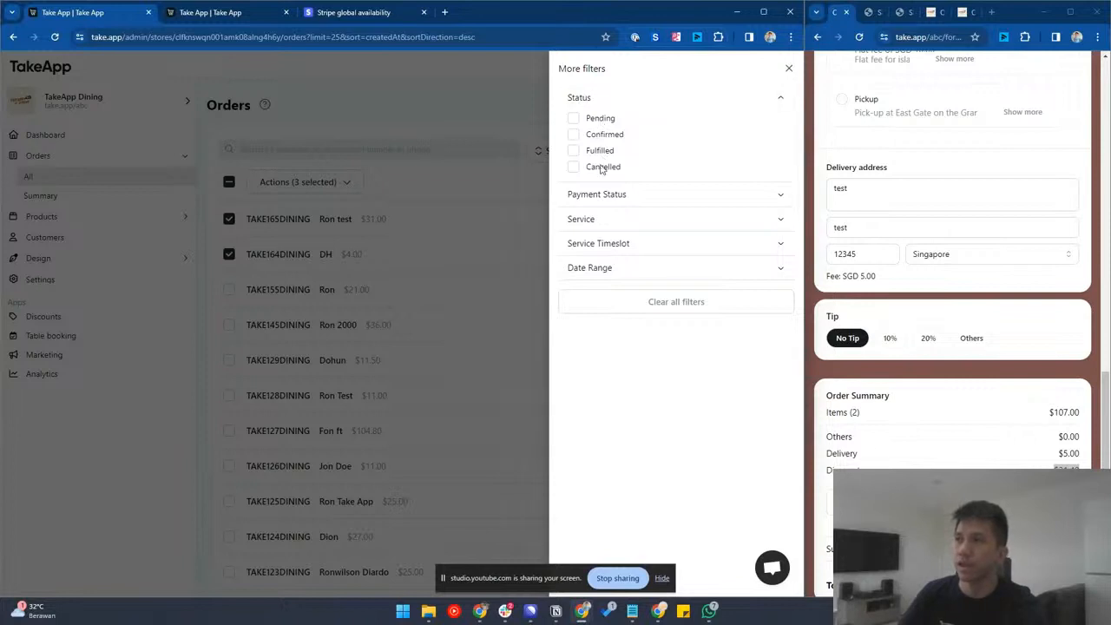
click(589, 119)
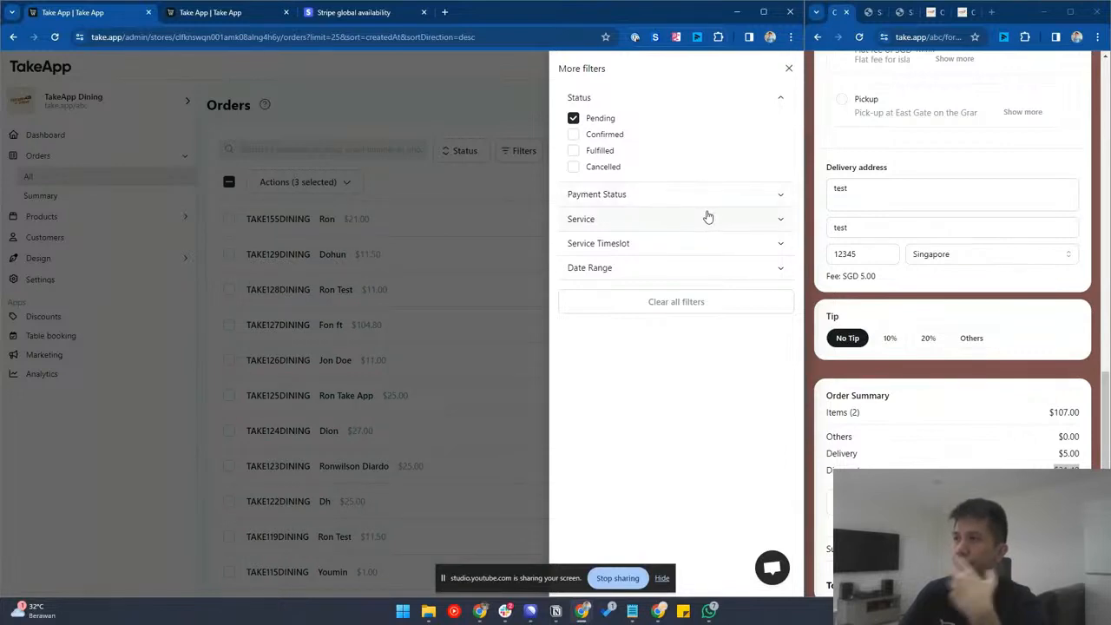
click(495, 104)
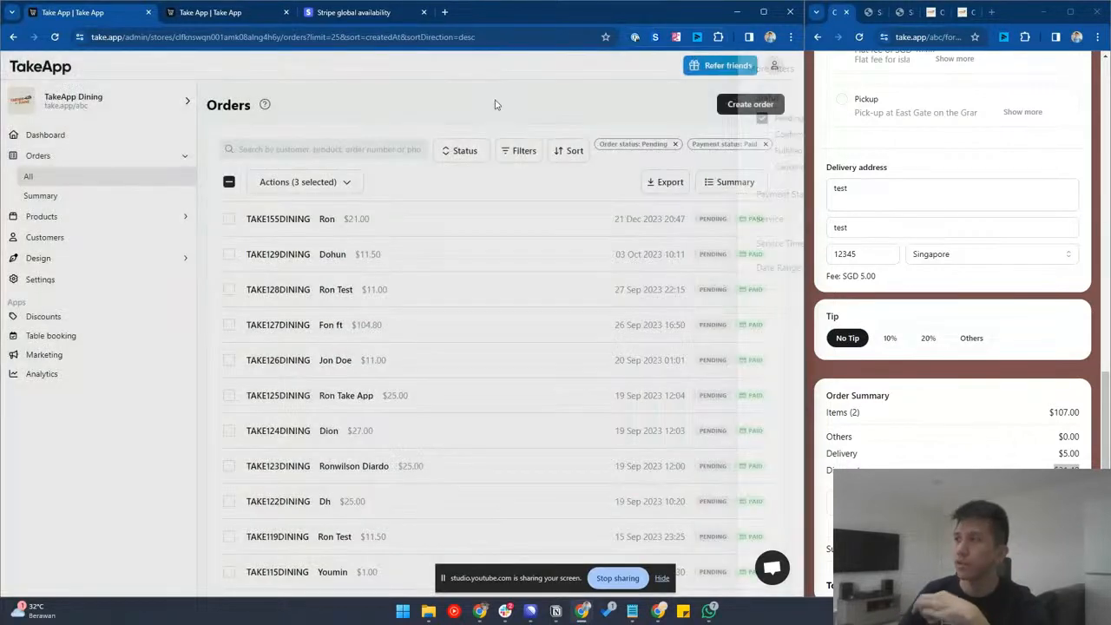
drag(602, 144, 769, 149)
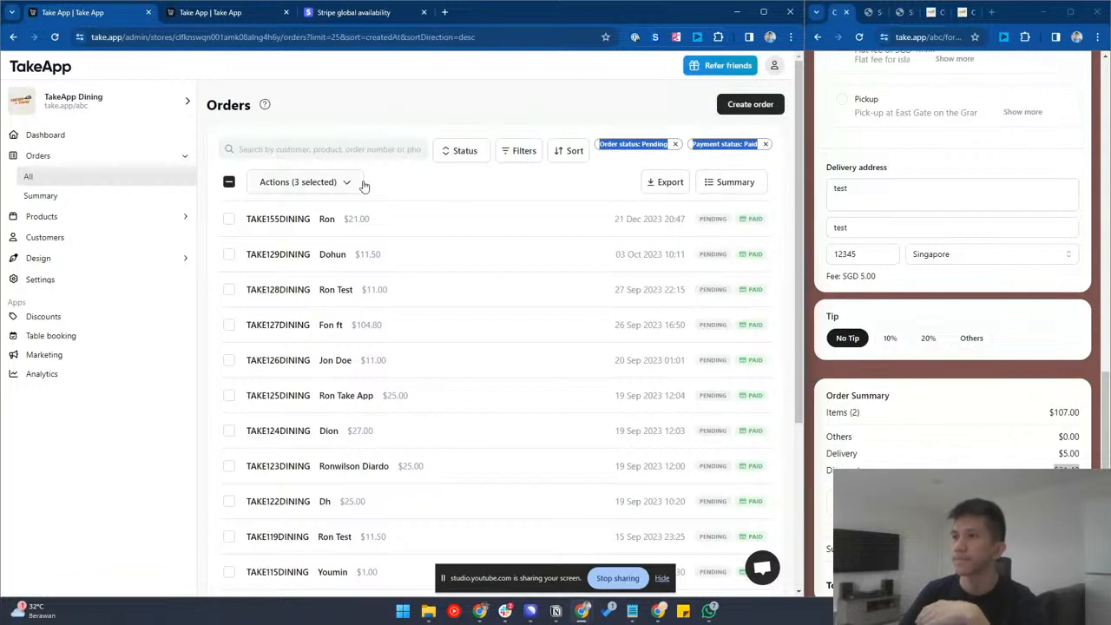
click(578, 184)
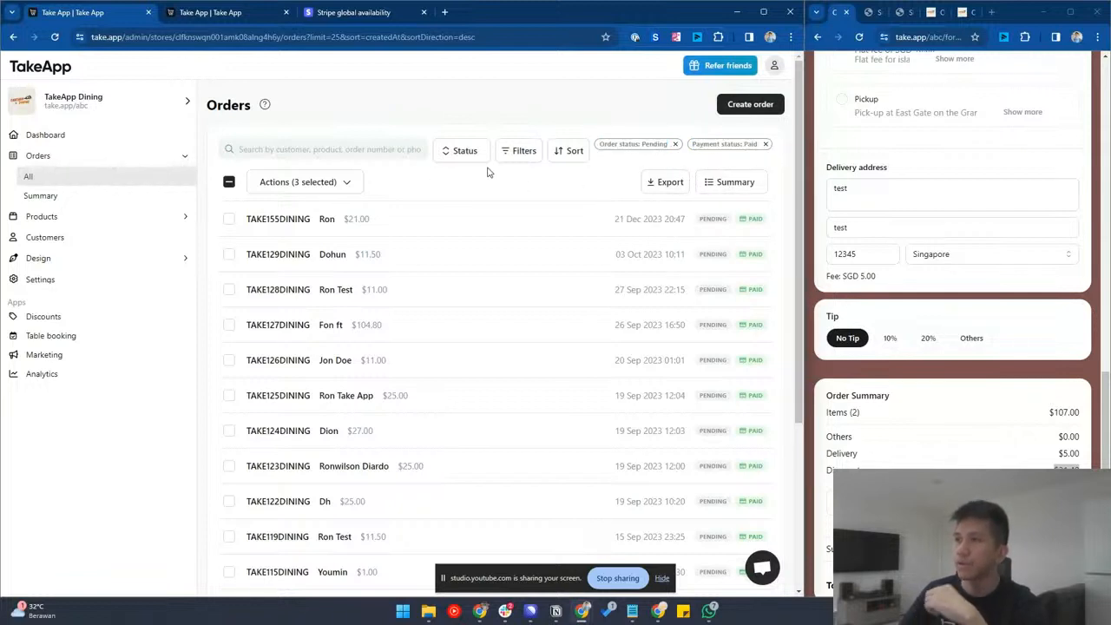
- Review the order list's sort options for date or total and for oldest or newest first
click(560, 154)
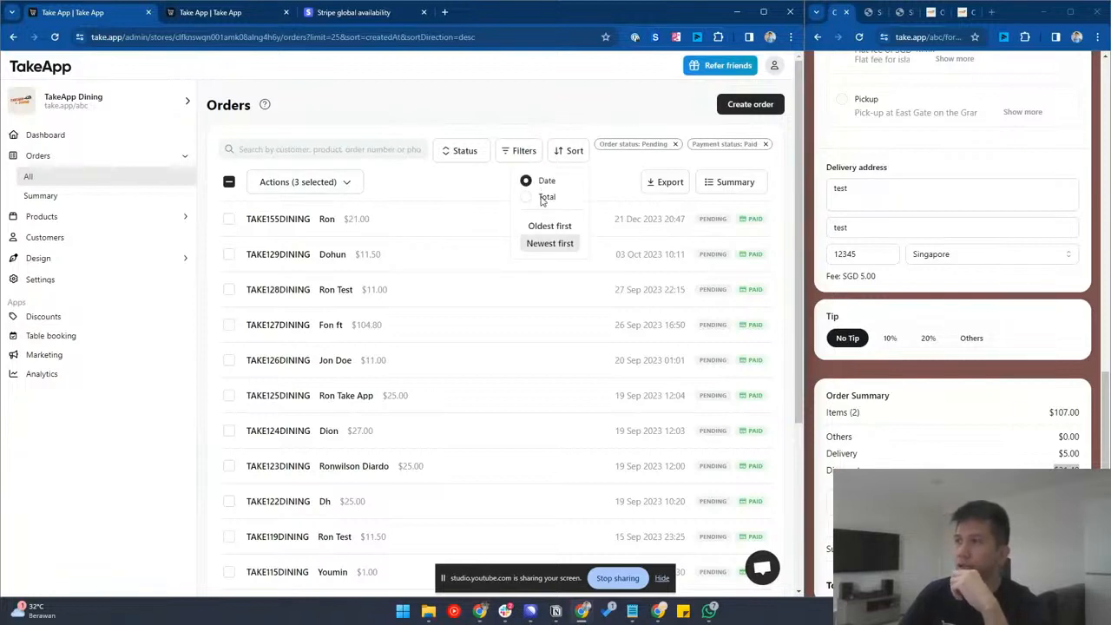
click(543, 198)
click(535, 181)
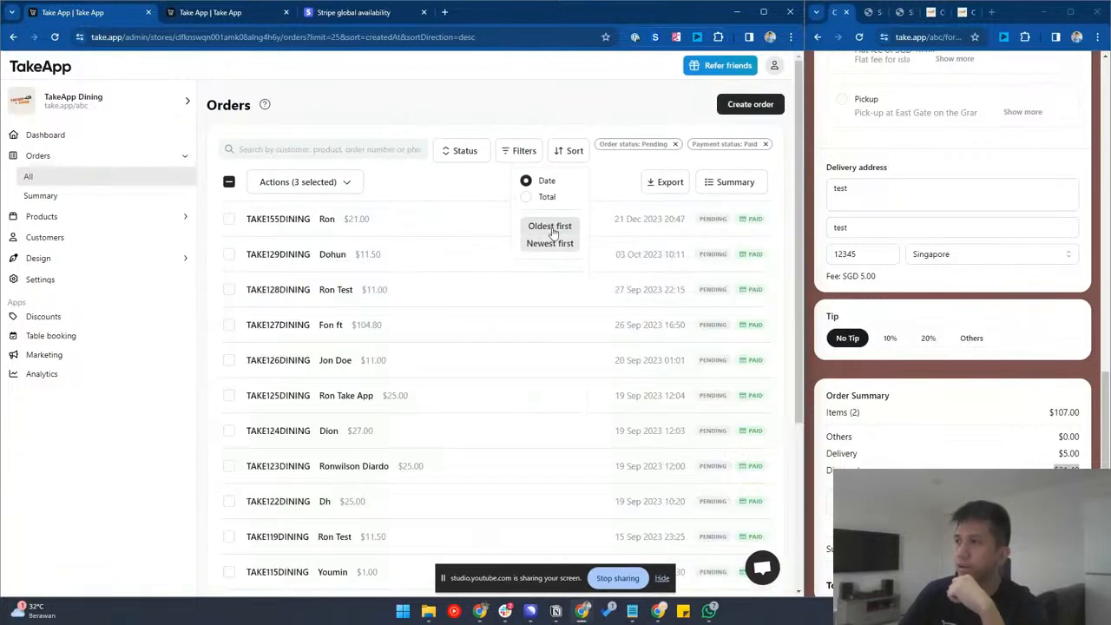
click(636, 196)
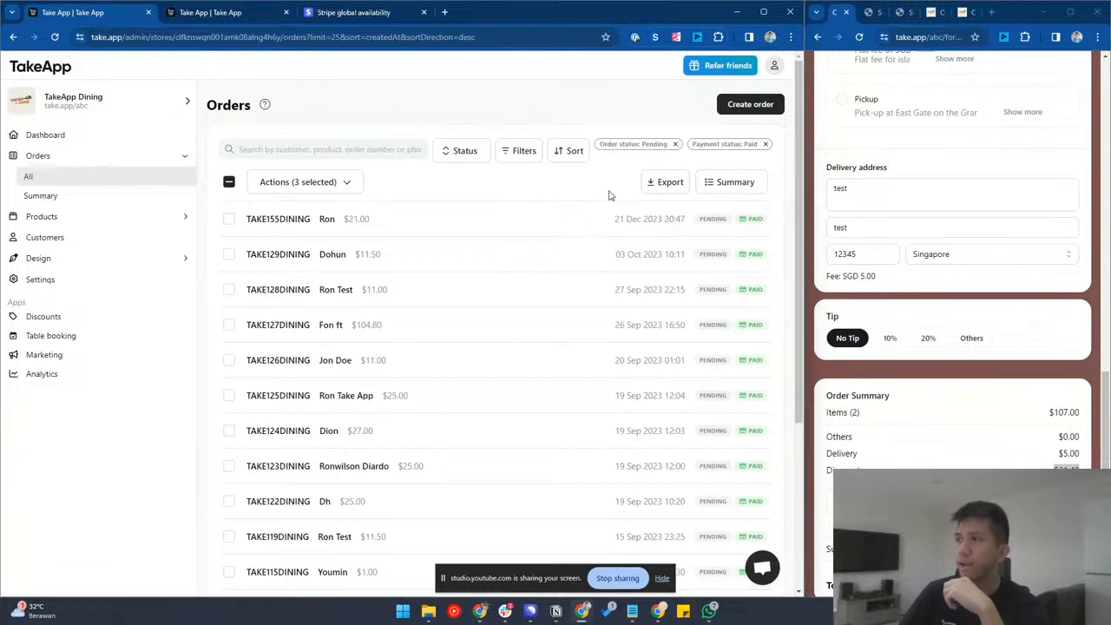
- Go through the order export options, export the last 100 orders in By orders mode, and open the exported file in Excel
click(665, 184)
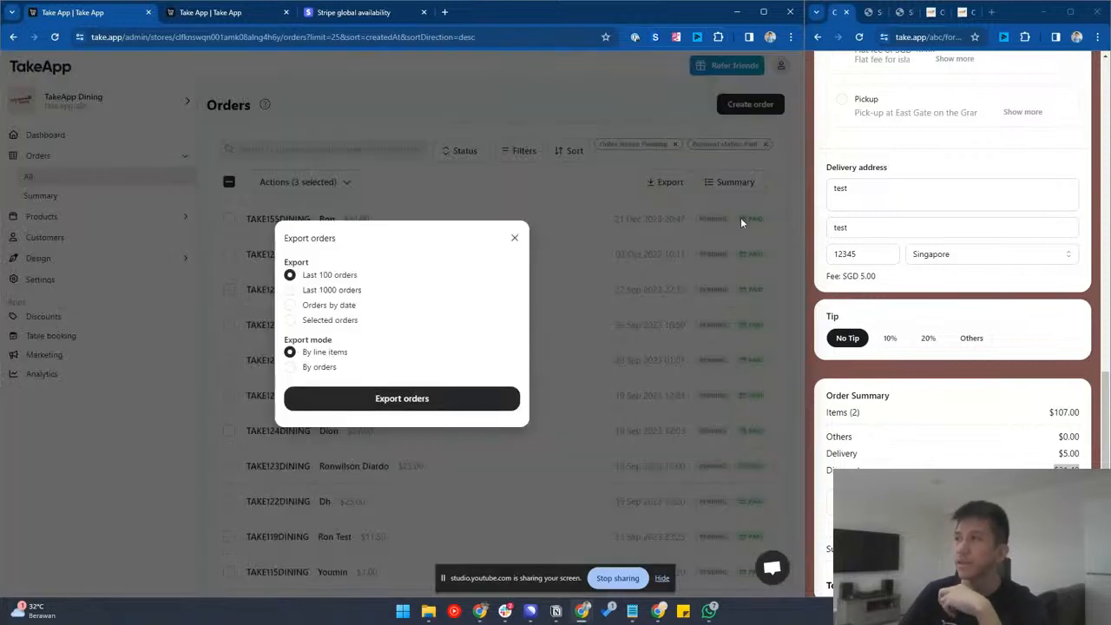
click(328, 306)
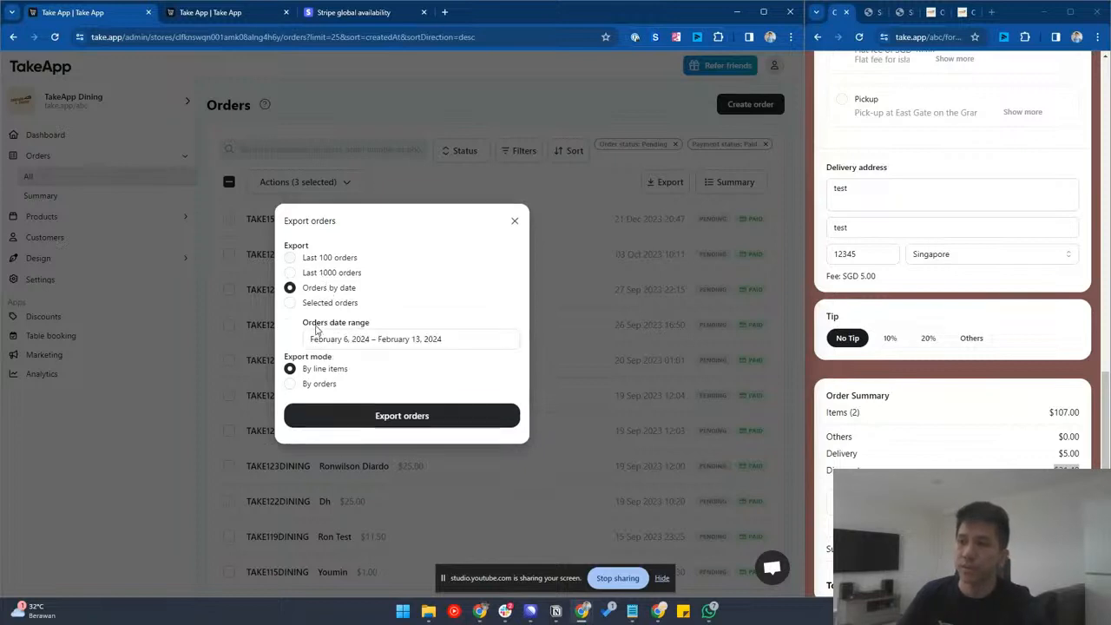
click(320, 303)
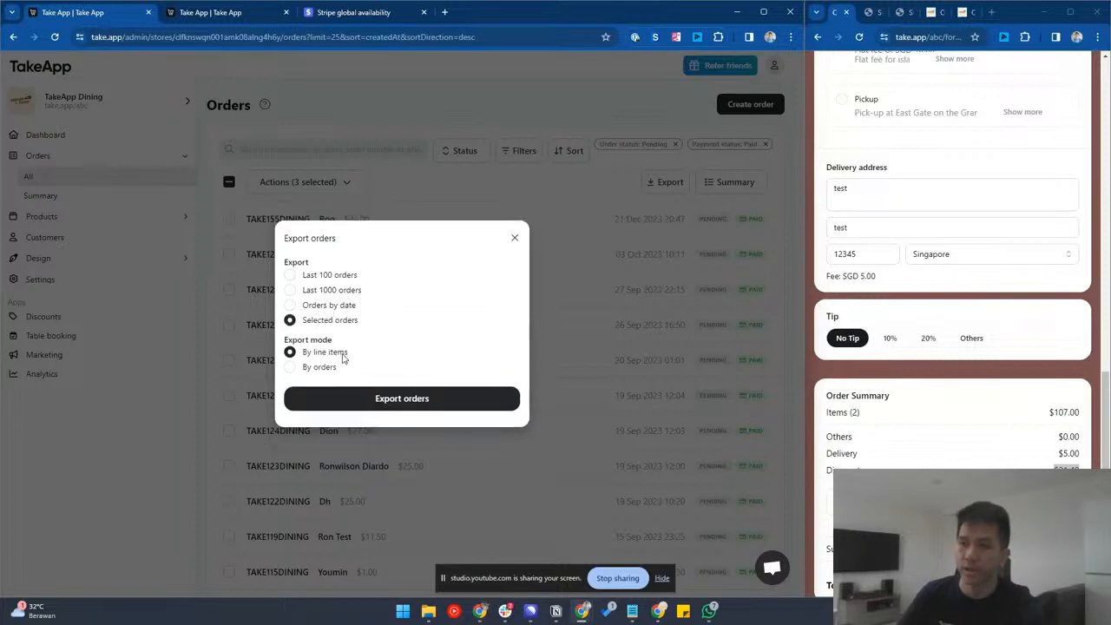
click(321, 291)
click(323, 276)
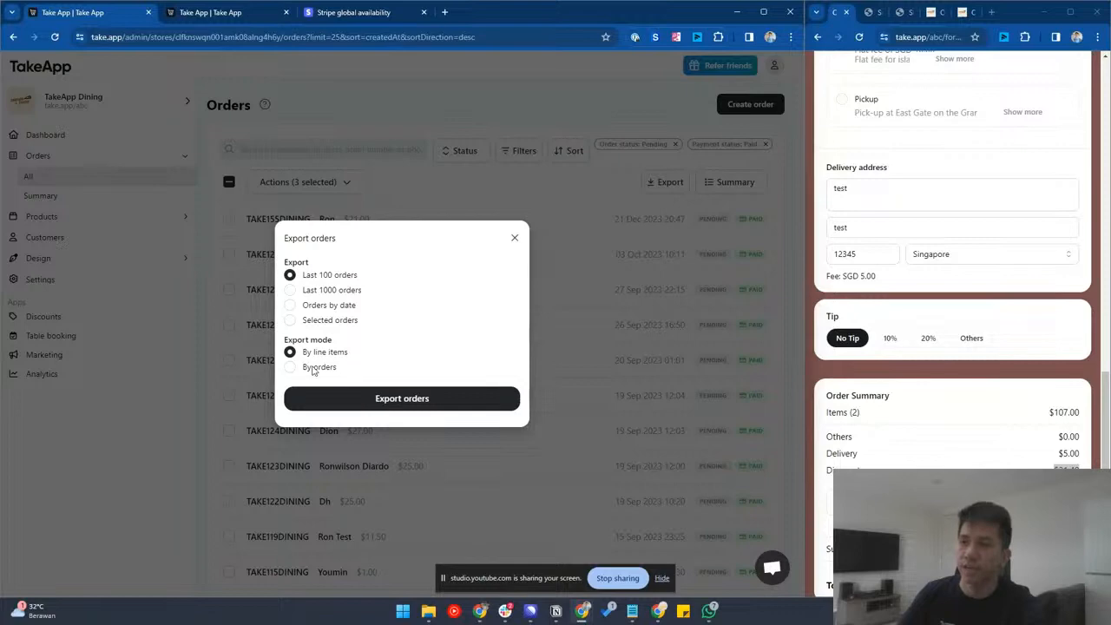
click(312, 367)
click(473, 401)
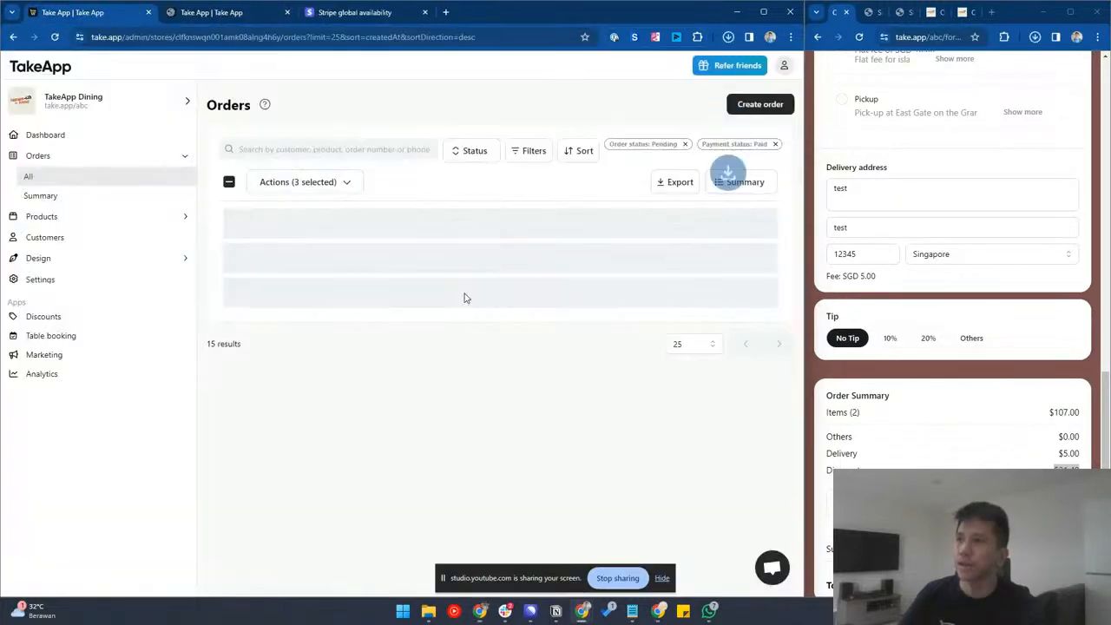
click(609, 72)
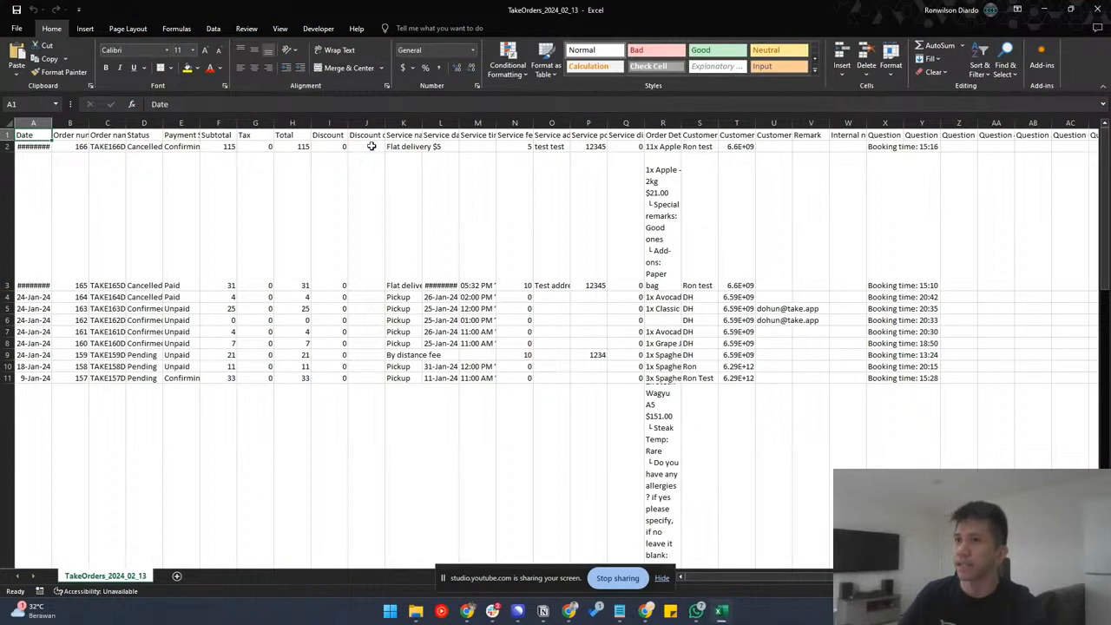
- Turn off text wrapping across the whole exported sheet, fit all column widths to their contents, and look across the order columns
click(6, 124)
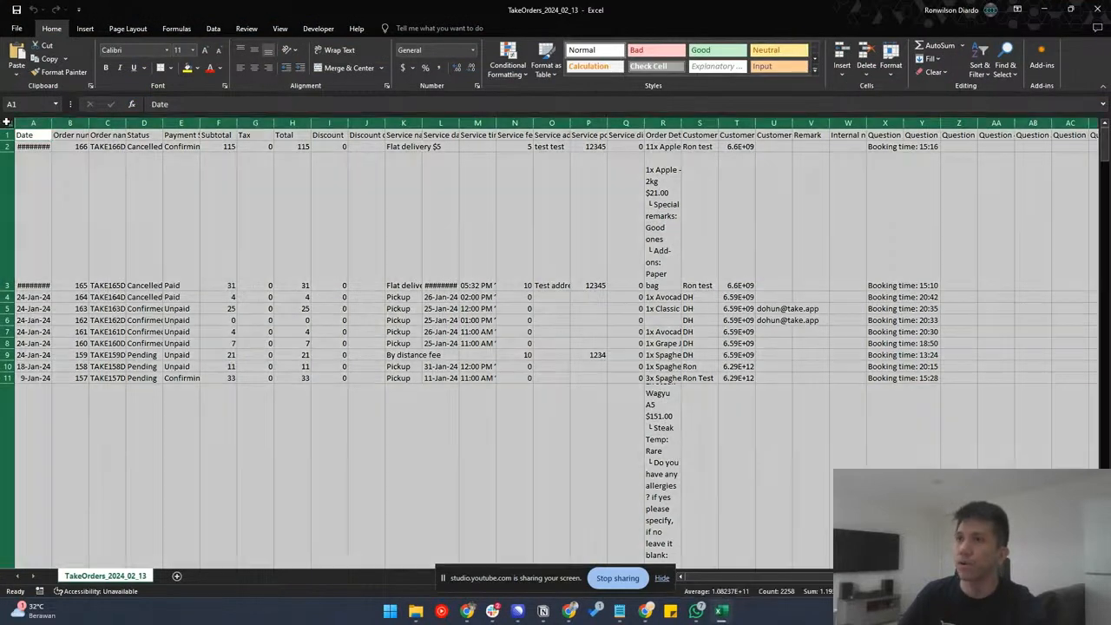
click(337, 50)
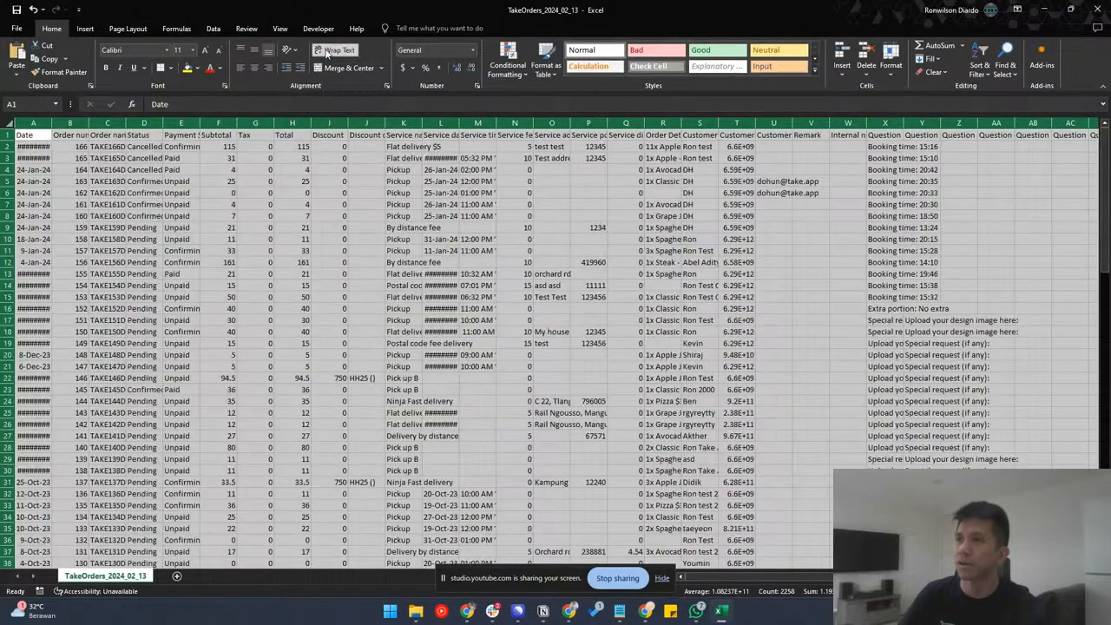
double_click(459, 123)
click(698, 204)
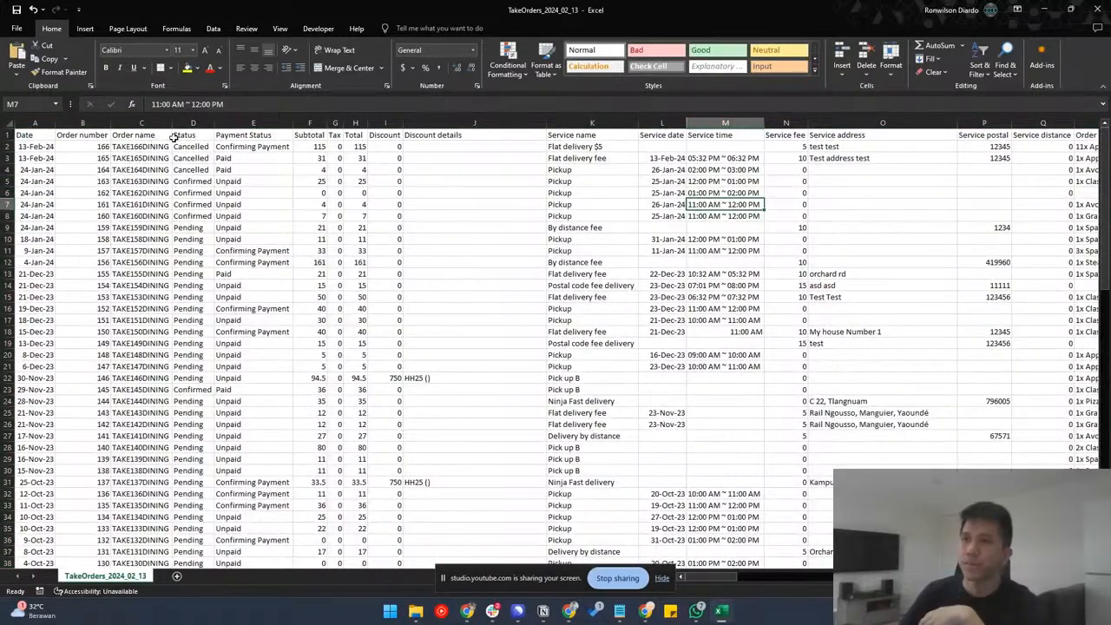
drag(721, 576, 756, 576)
drag(849, 573, 734, 573)
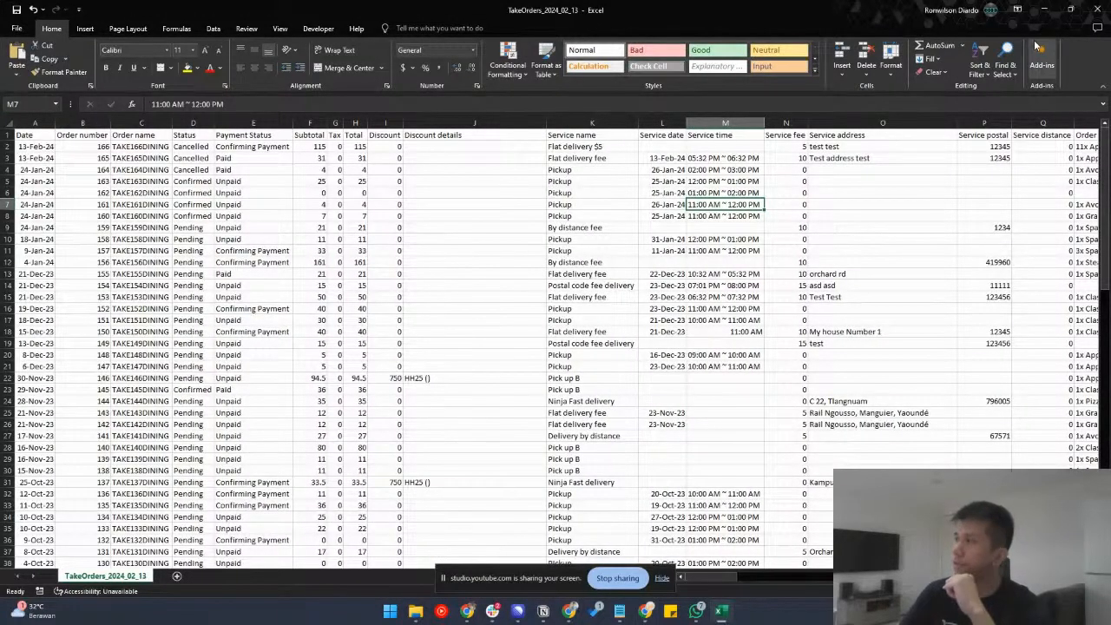
- Switch back to the Take App store admin in the browser and open the bulk edit table for all products
click(1045, 10)
click(56, 219)
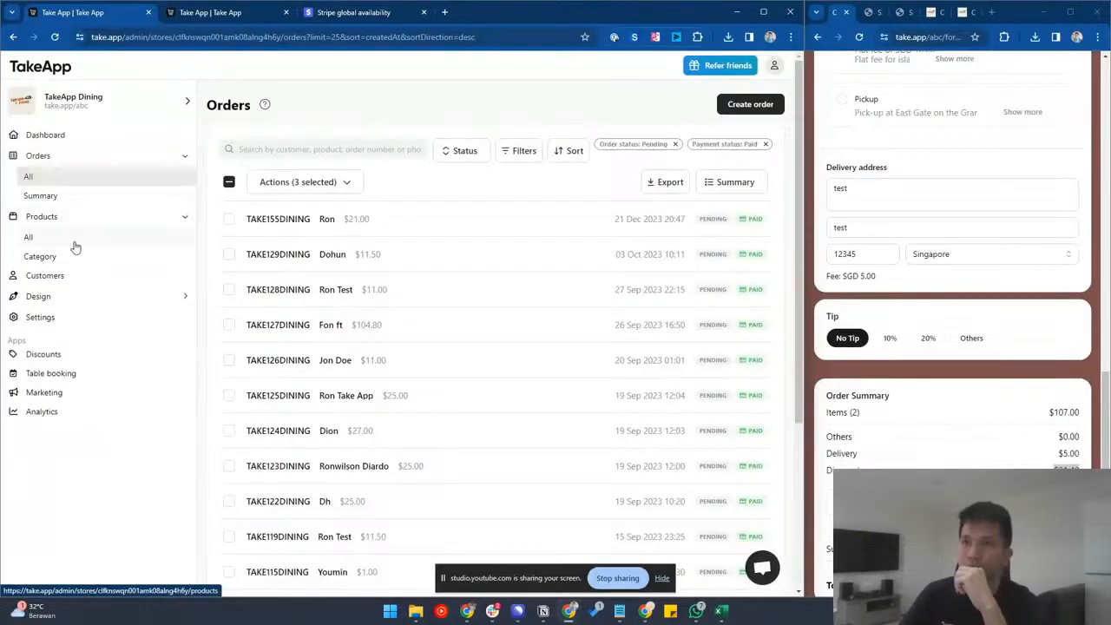
click(74, 242)
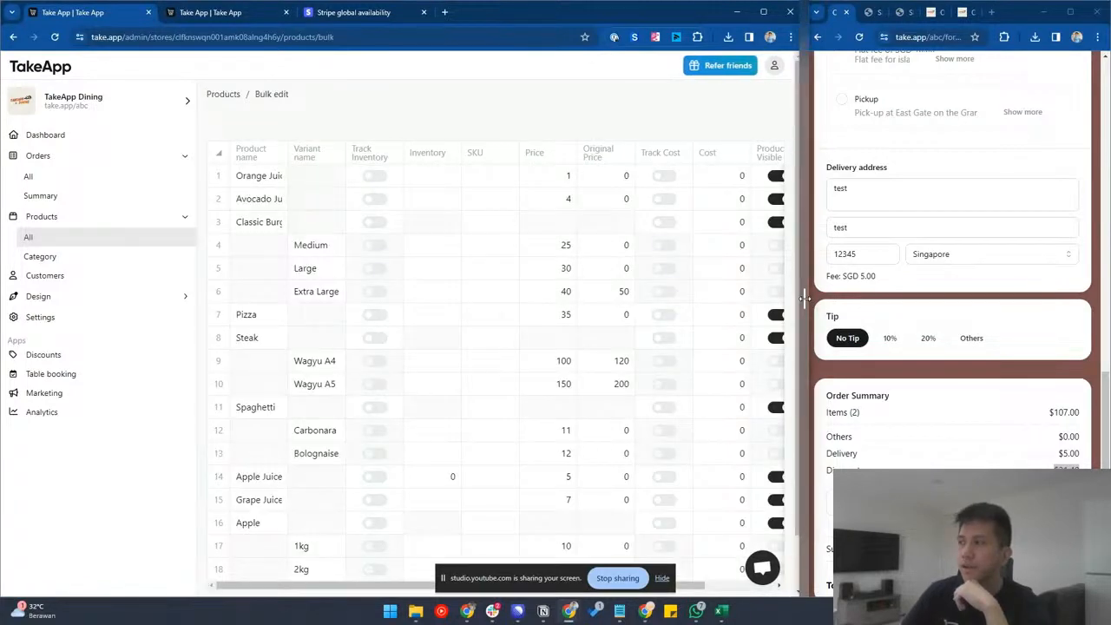
drag(806, 301, 922, 304)
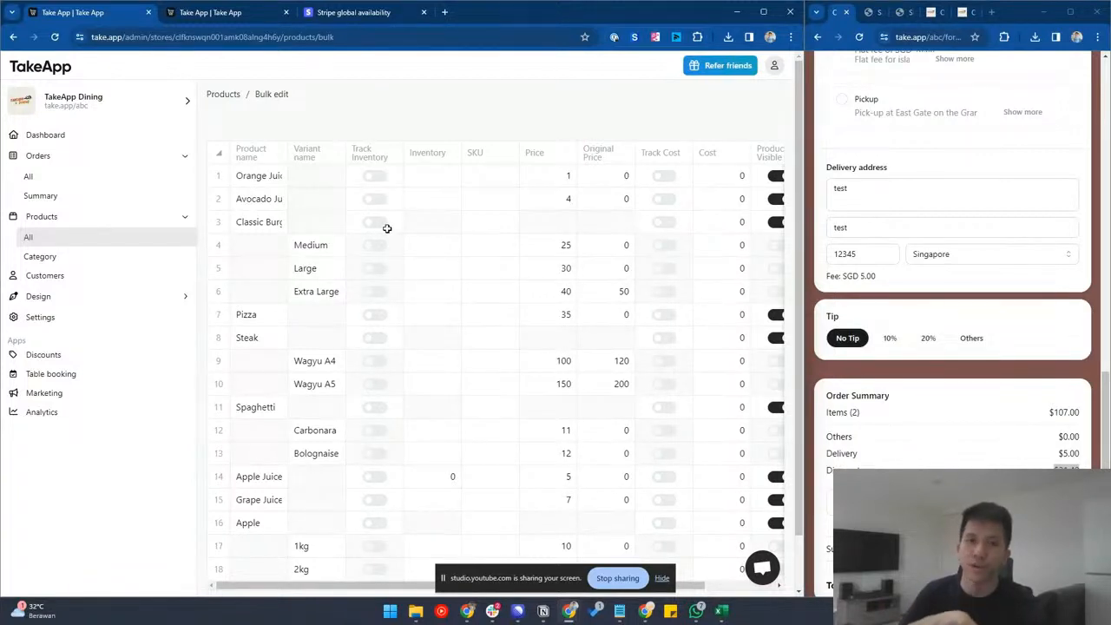
- Point out the editable Inventory cells of the products and variants in the bulk edit table, from Orange Juice down to Pizza
click(439, 176)
click(437, 198)
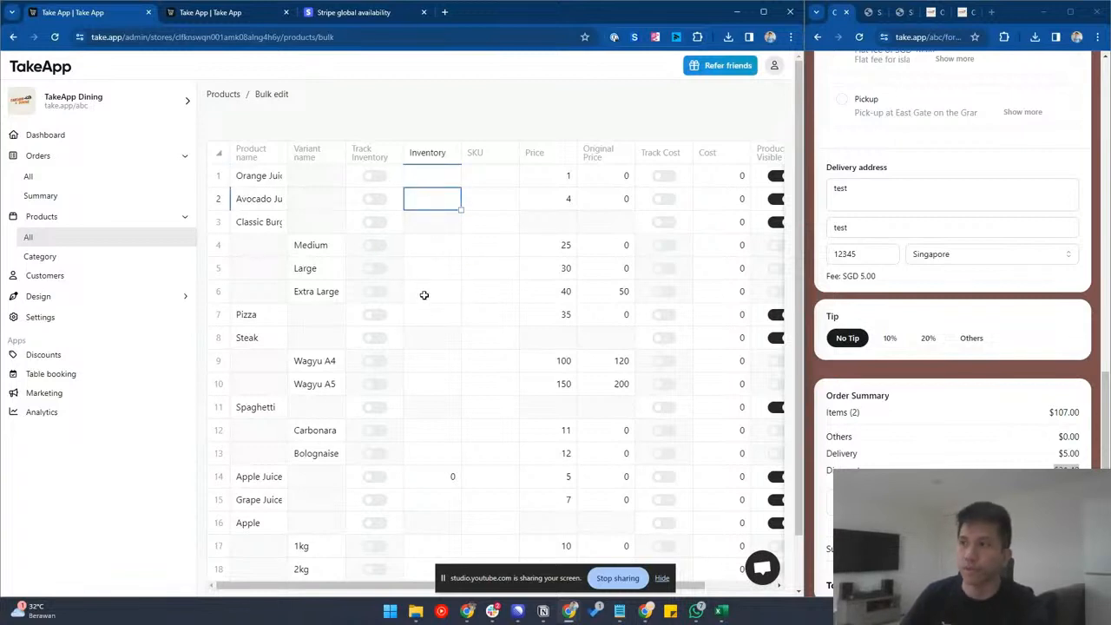
click(434, 177)
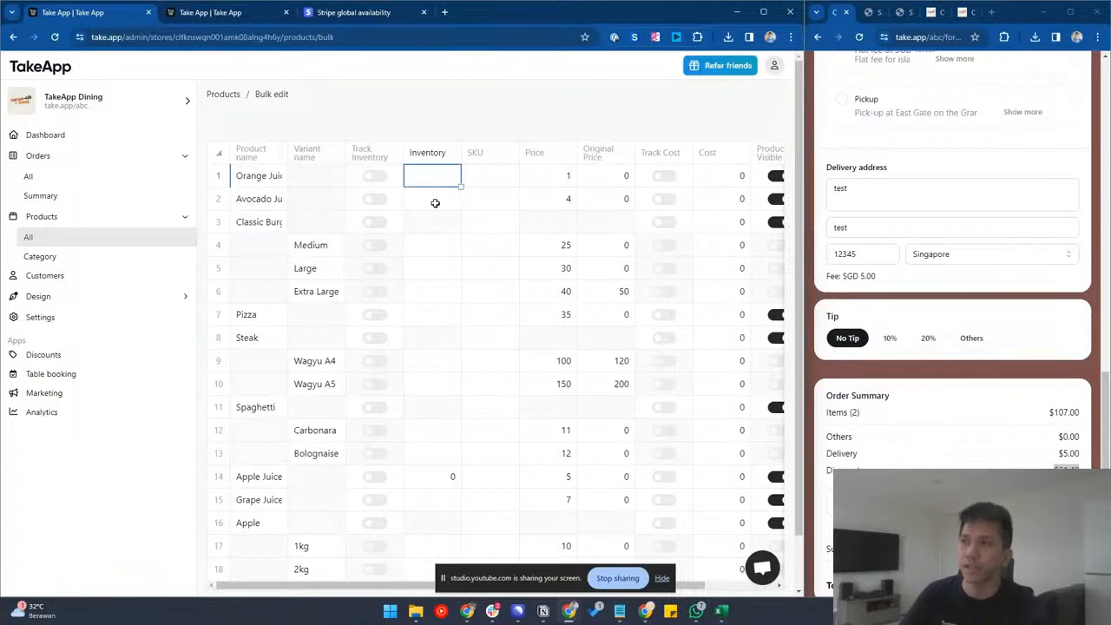
click(434, 202)
click(433, 243)
click(441, 272)
click(441, 295)
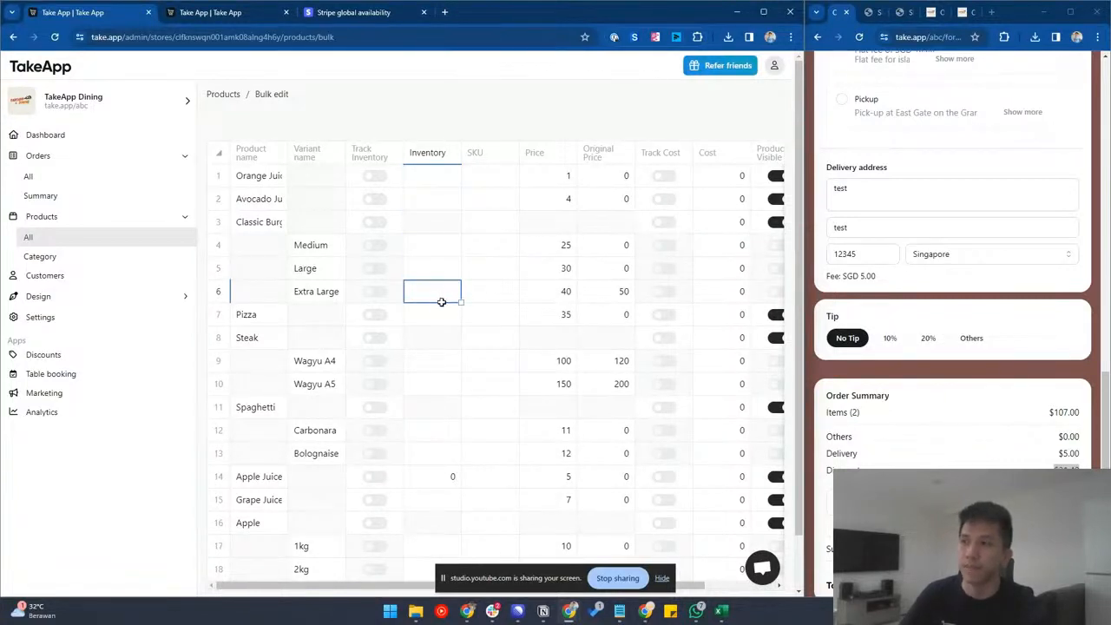
click(441, 316)
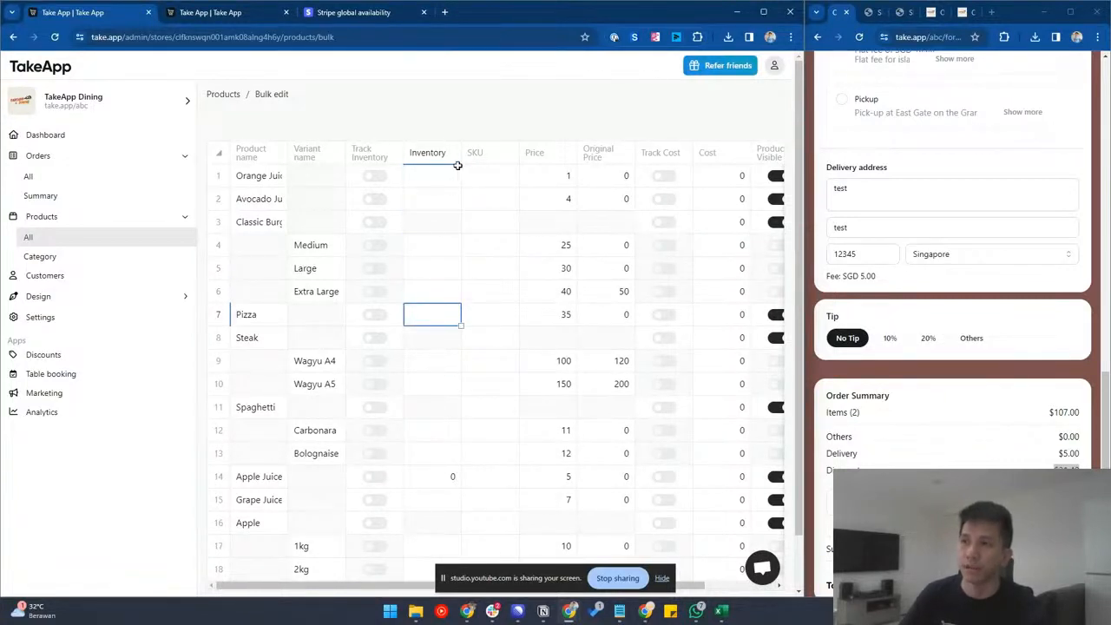
scroll(536, 379, down, 1)
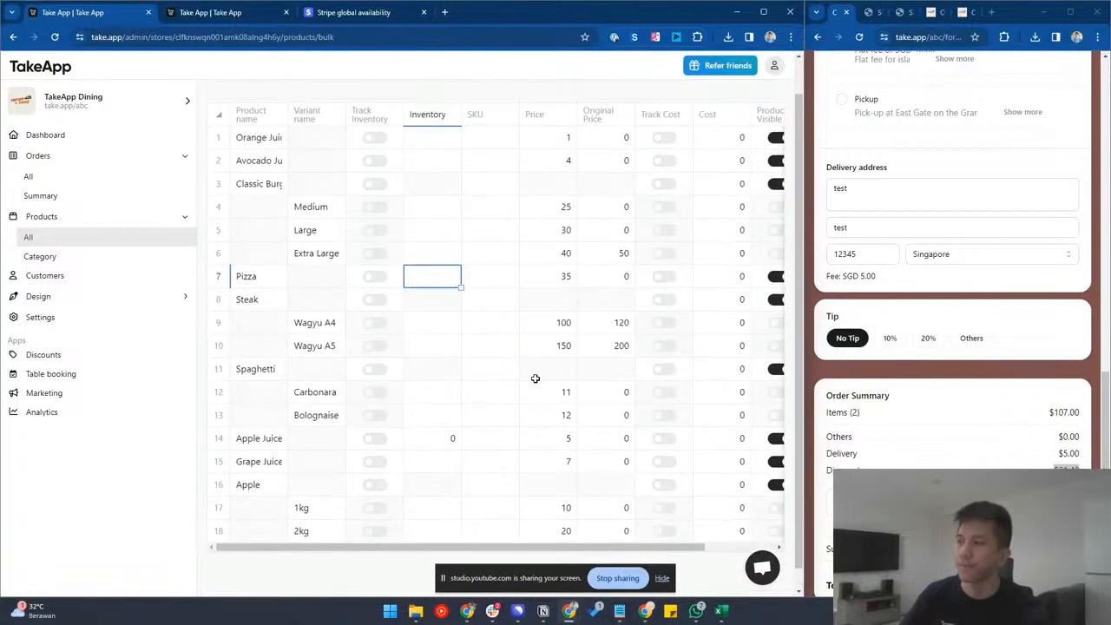
scroll(535, 379, up, 1)
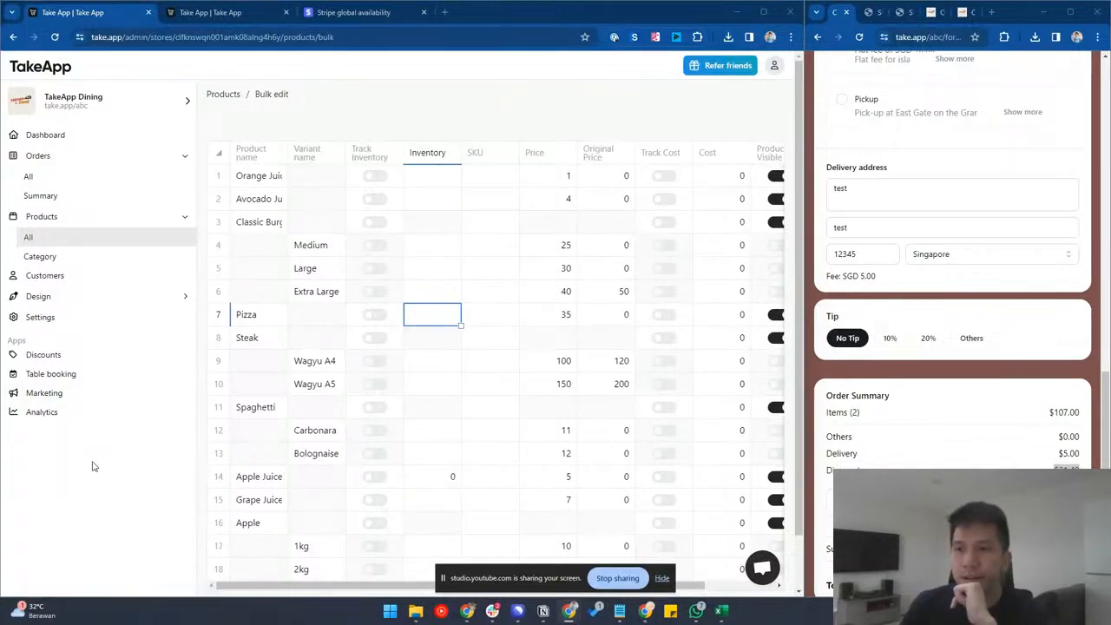
- Open the Domains page in the store settings and widen the storefront browser window beside it
click(61, 318)
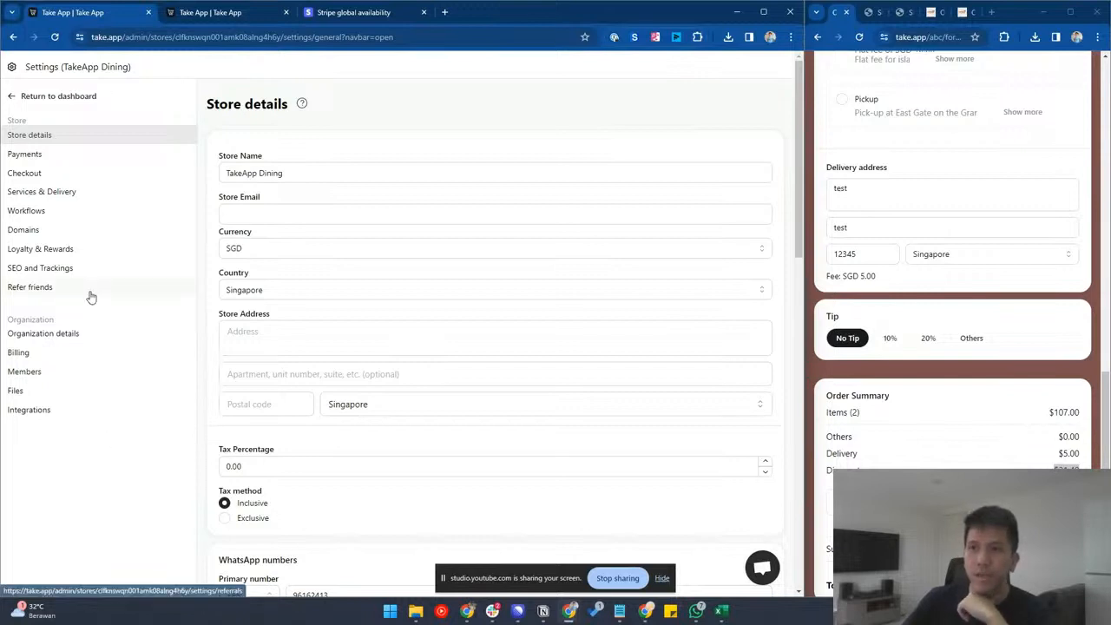
click(77, 233)
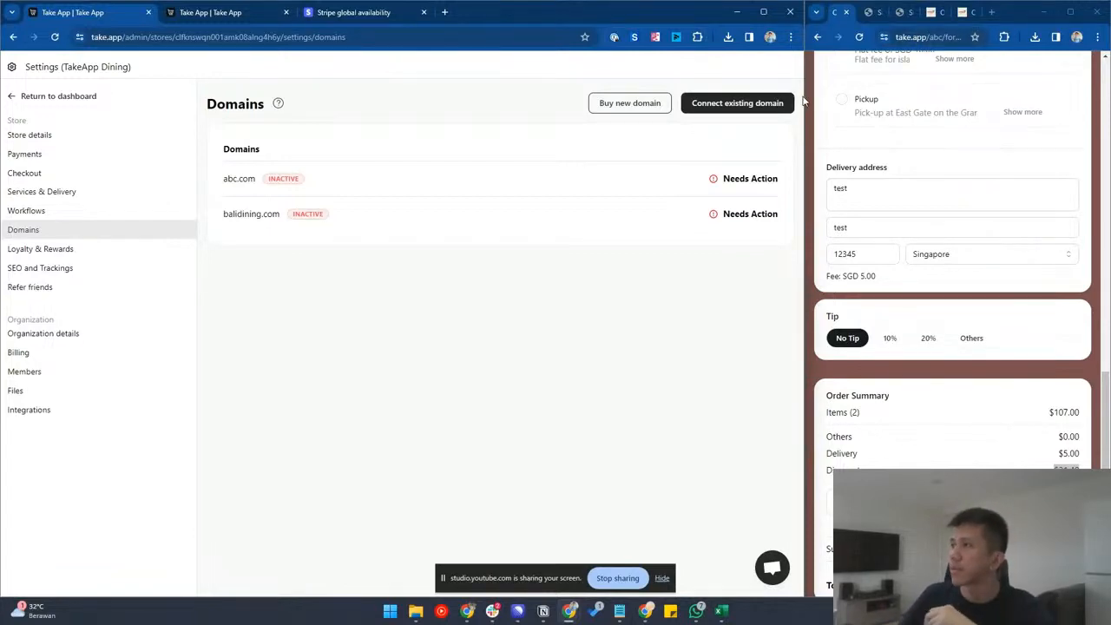
drag(805, 98, 681, 91)
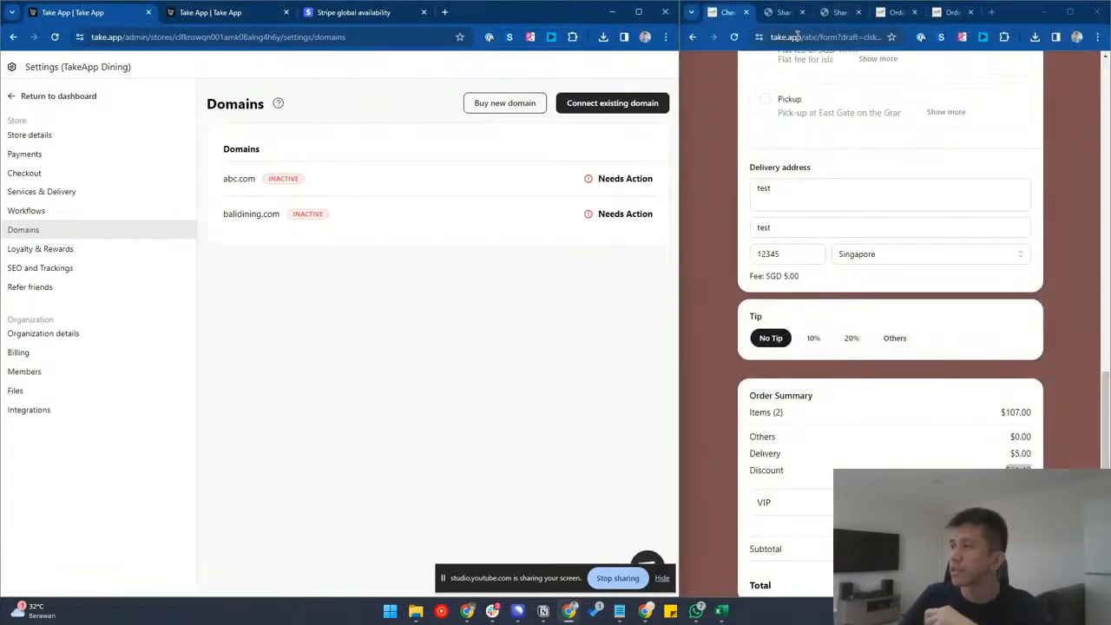
- Load balidining.me in the storefront window, highlight its custom domain, and look through the Bali Dining menu
click(815, 31)
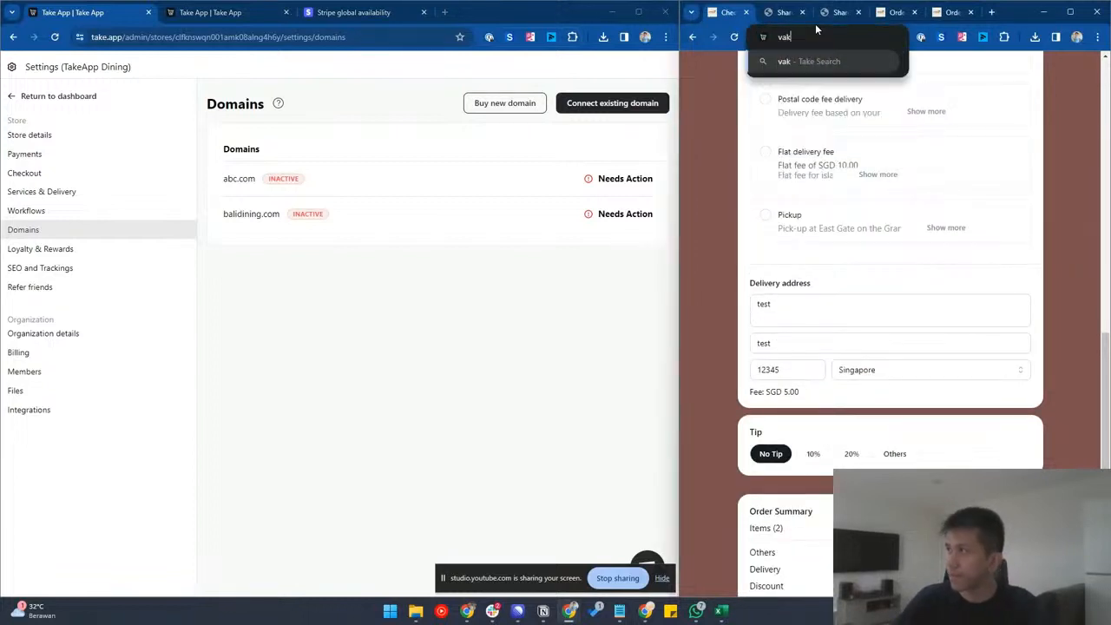
text(balidining.me)
key(Return)
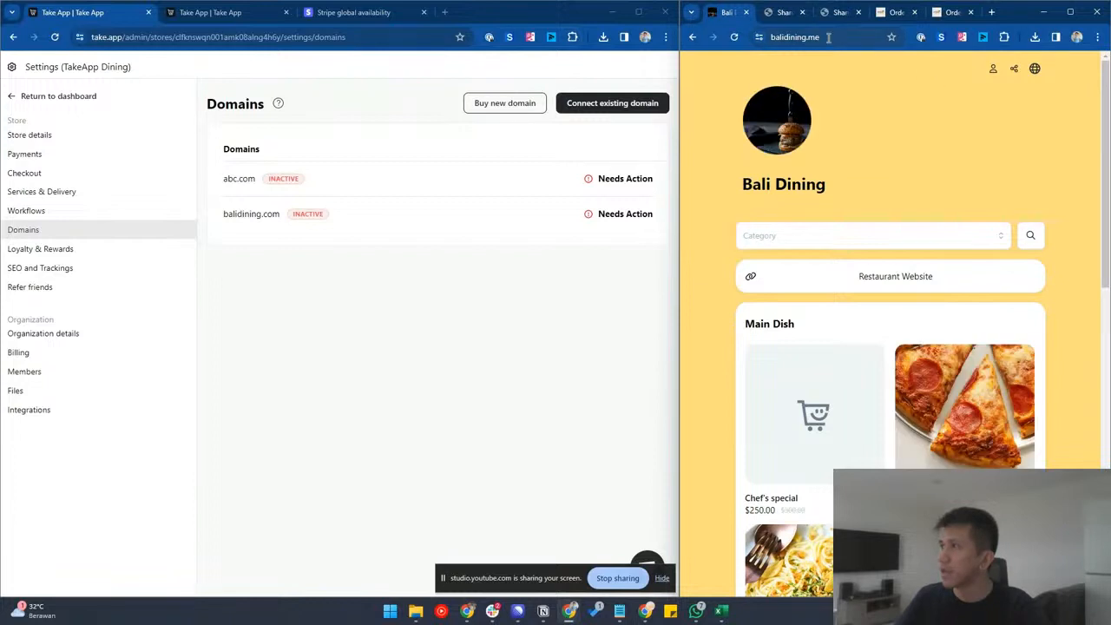
click(781, 38)
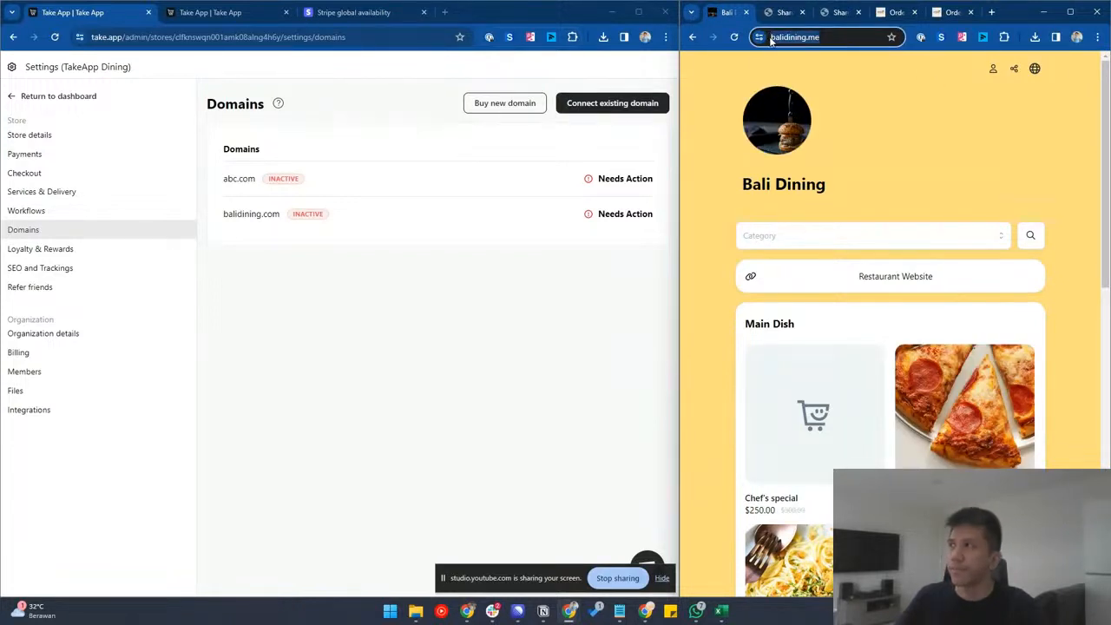
scroll(940, 183, down, 3)
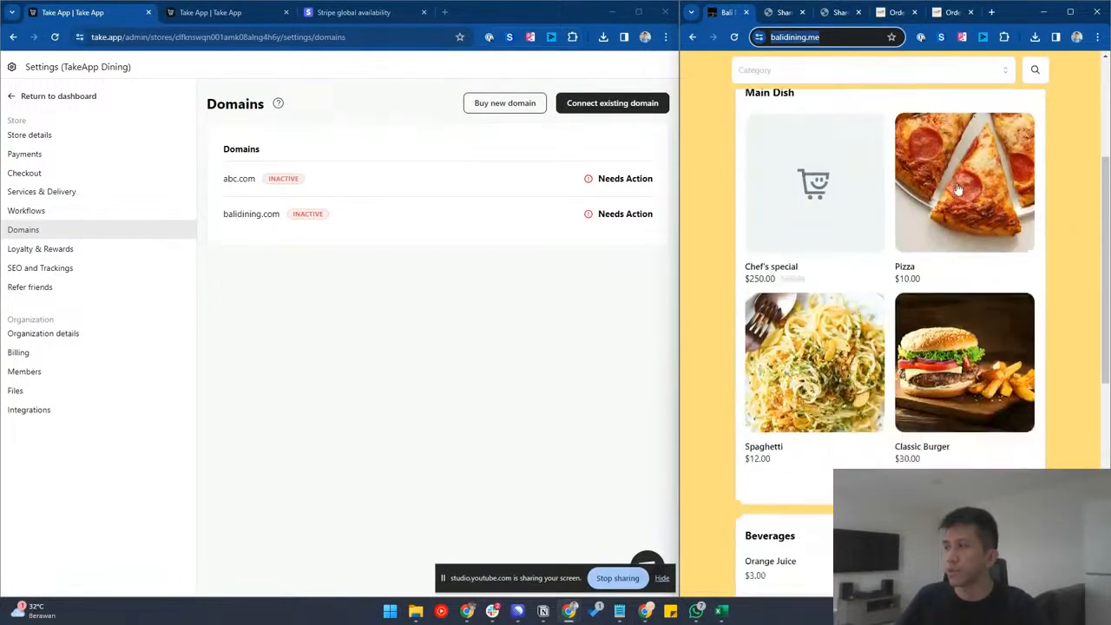
scroll(860, 217, down, 3)
scroll(912, 205, down, 3)
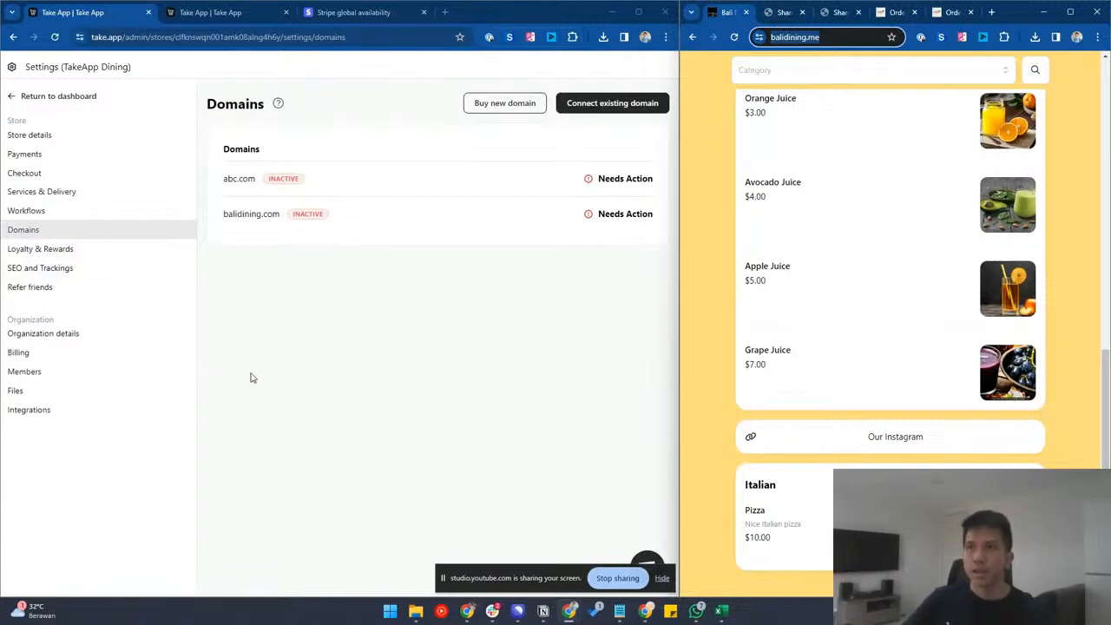
- Return from the store settings to the dashboard
click(76, 97)
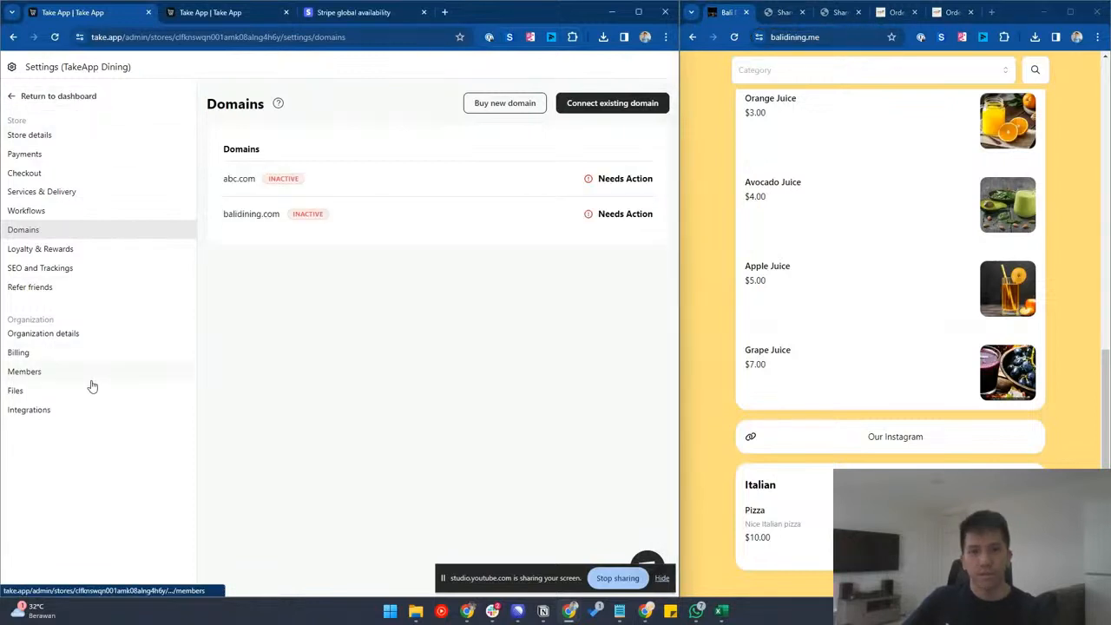